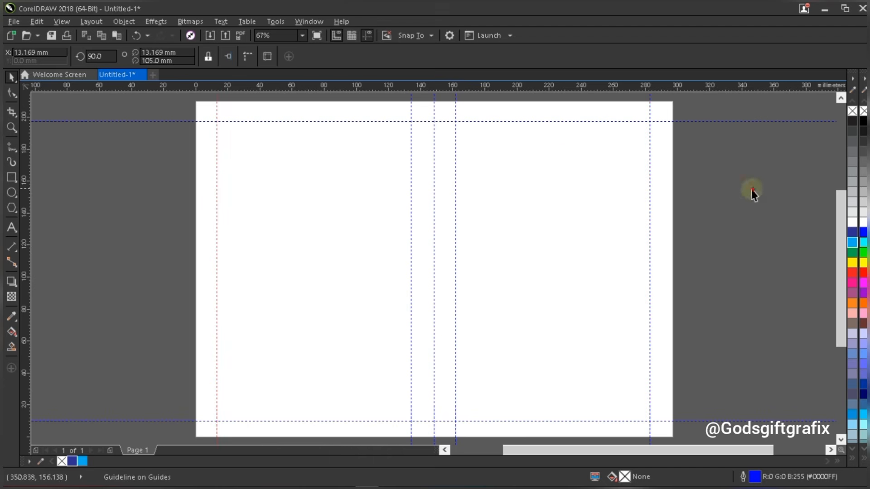
# - Draw a small rectangle left of the page and switch the document units to inches
pyautogui.click(751, 190)
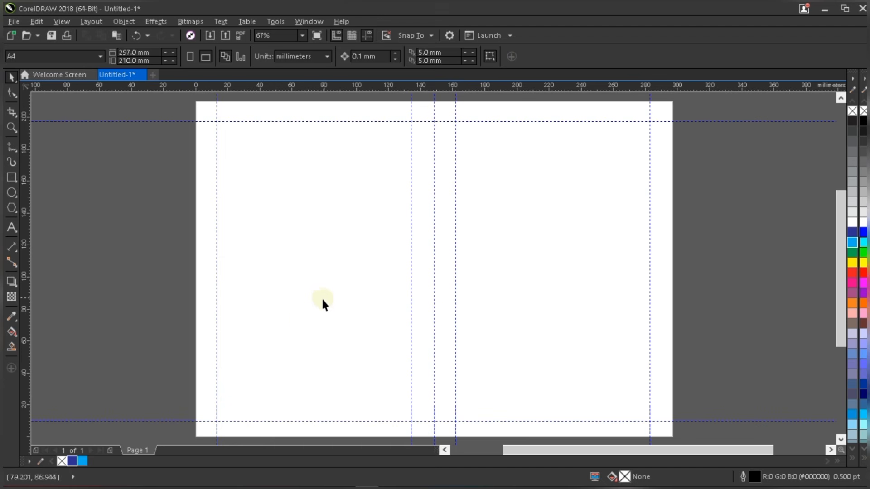
pyautogui.click(12, 177)
pyautogui.moveTo(139, 275); pyautogui.dragTo(158, 303)
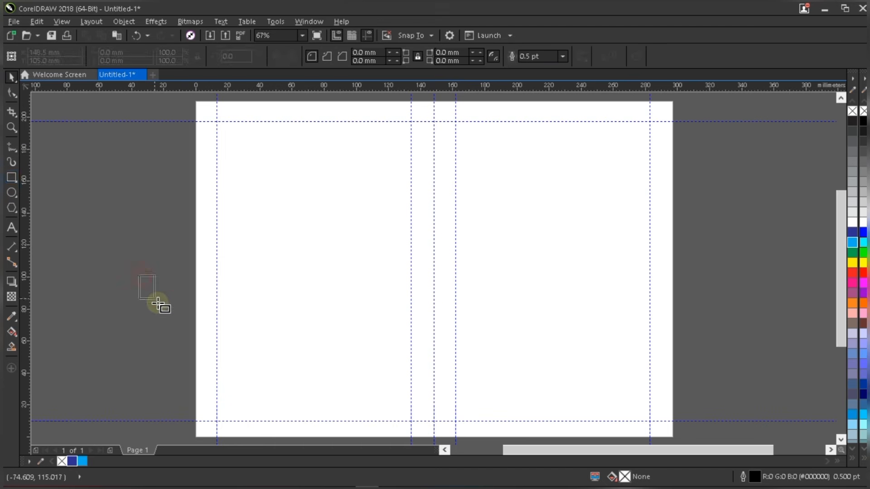
pyautogui.press('Escape')
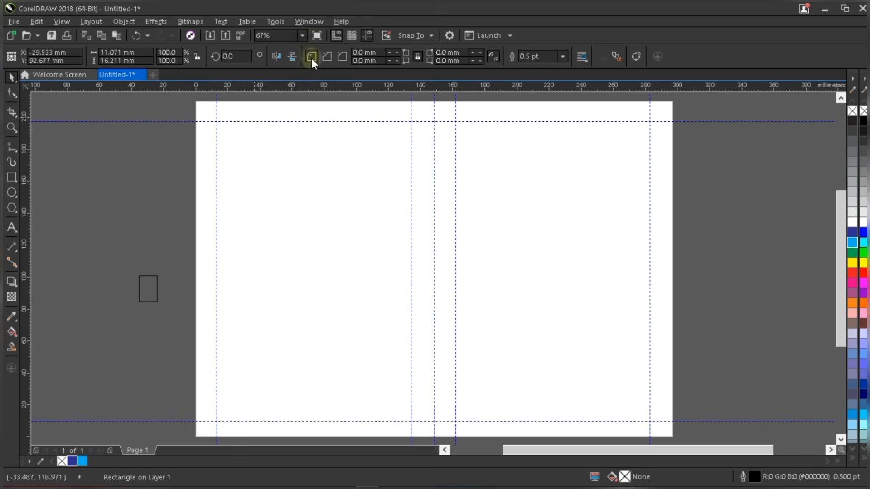
pyautogui.click(302, 56)
pyautogui.click(299, 72)
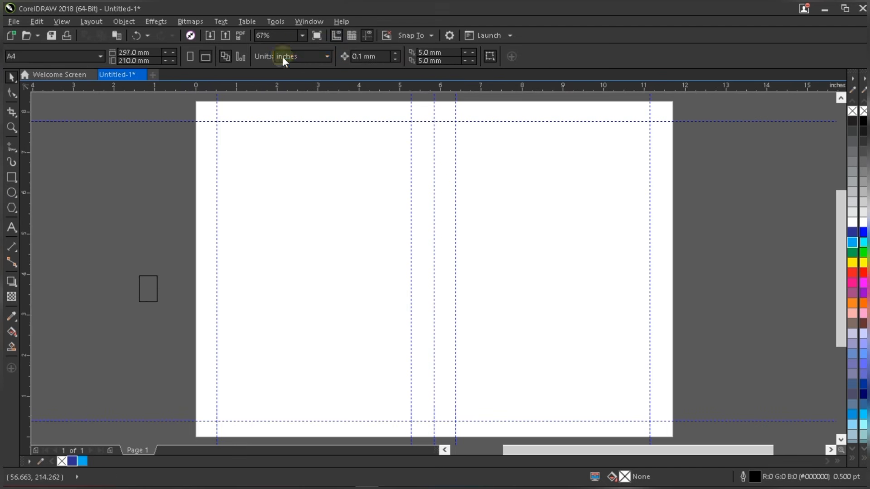
# - Resize the small rectangle to 0.7 × 0.4 inches
pyautogui.click(156, 294)
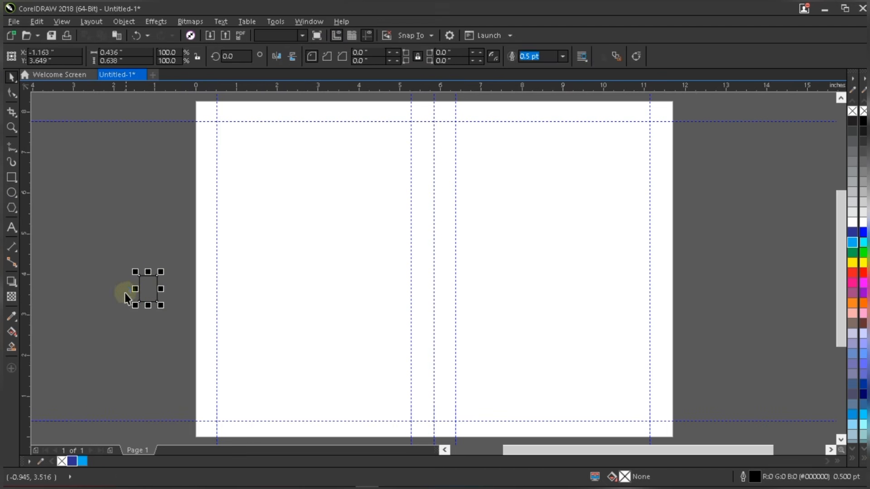
pyautogui.scroll(3, 124, 292)
pyautogui.scroll(-2, 264, 257)
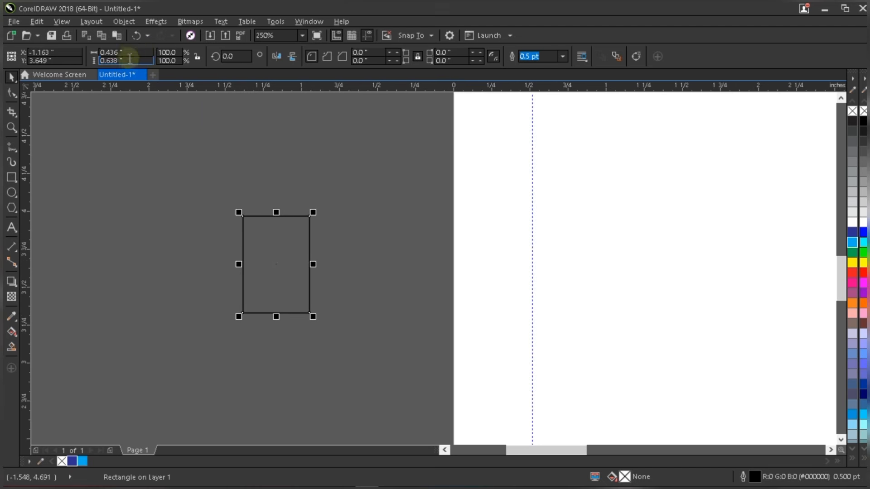
pyautogui.click(134, 53)
pyautogui.write('0.7')
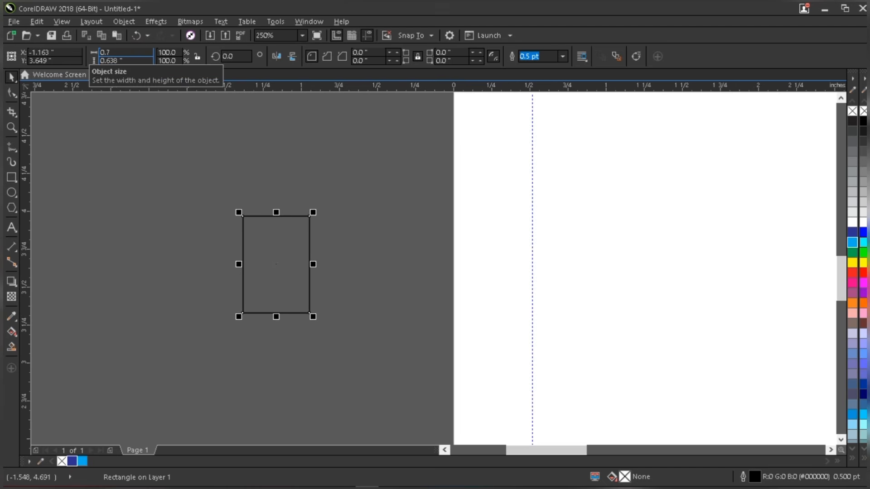
pyautogui.press('Tab')
pyautogui.press('Return')
pyautogui.scroll(-3, 218, 239)
# - Move the small rectangle down onto the bottom guide at the page's bottom edge
pyautogui.click(580, 337)
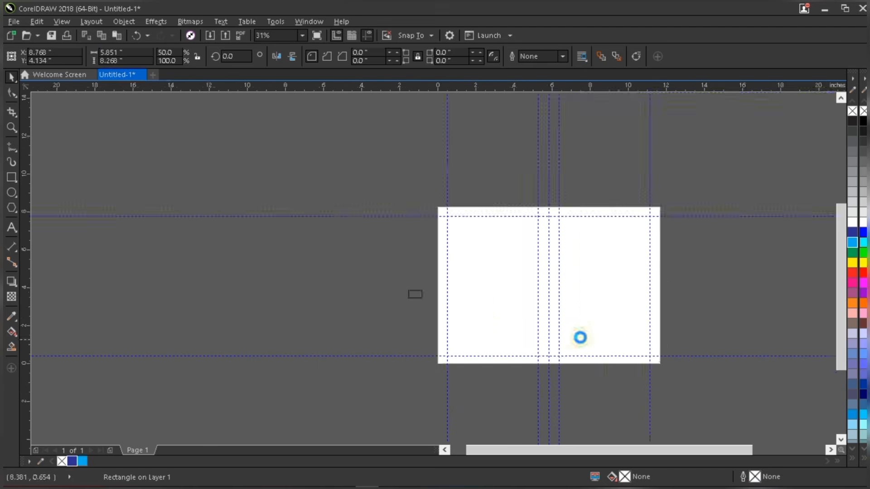
pyautogui.scroll(2, 579, 338)
pyautogui.click(262, 257)
pyautogui.moveTo(248, 248); pyautogui.dragTo(533, 380)
pyautogui.scroll(6, 533, 380)
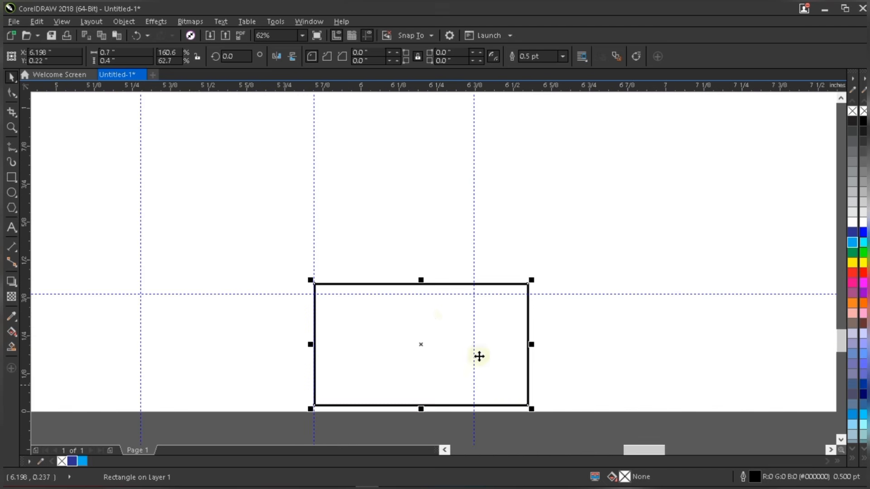
pyautogui.moveTo(427, 316); pyautogui.dragTo(427, 321)
# - Line the vertical guide up with the rectangle's right edge and the horizontal guide with its top edge
pyautogui.scroll(-2, 428, 321)
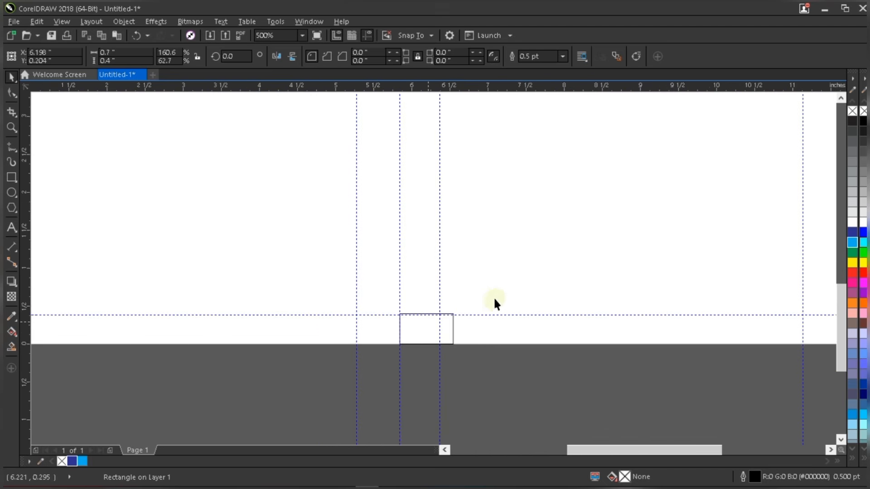
pyautogui.keyDown('shift'); pyautogui.click(520, 285); pyautogui.keyUp('shift')
pyautogui.scroll(-3, 402, 384)
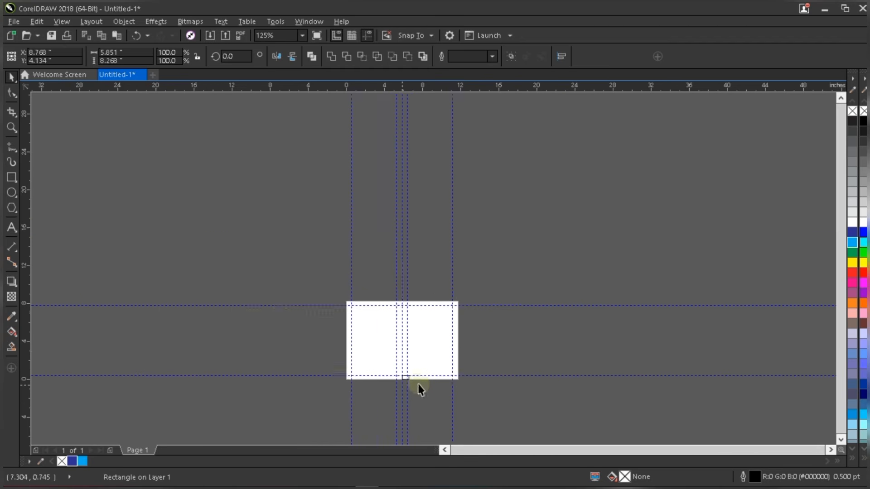
pyautogui.scroll(8, 399, 375)
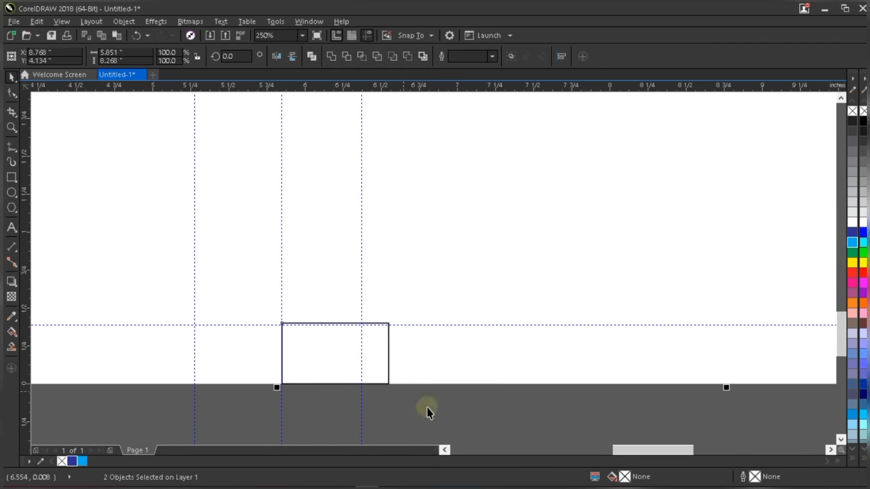
pyautogui.click(360, 283)
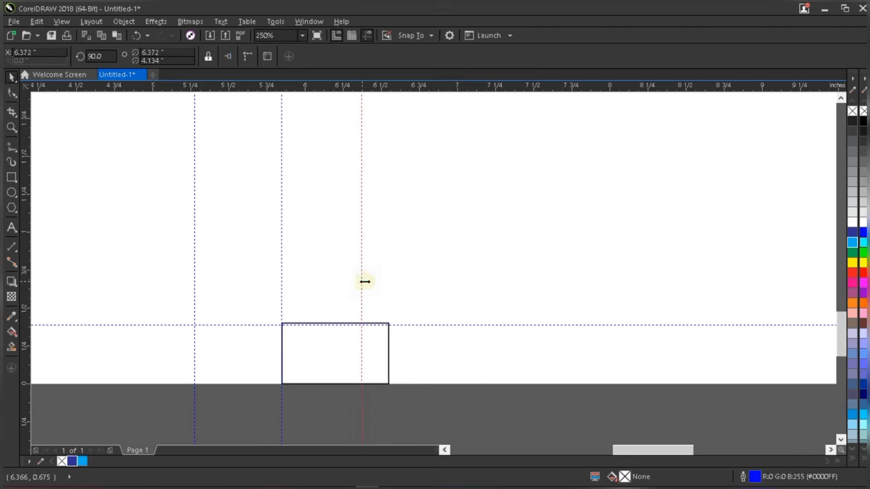
pyautogui.moveTo(361, 281); pyautogui.dragTo(388, 283)
pyautogui.scroll(-3, 388, 342)
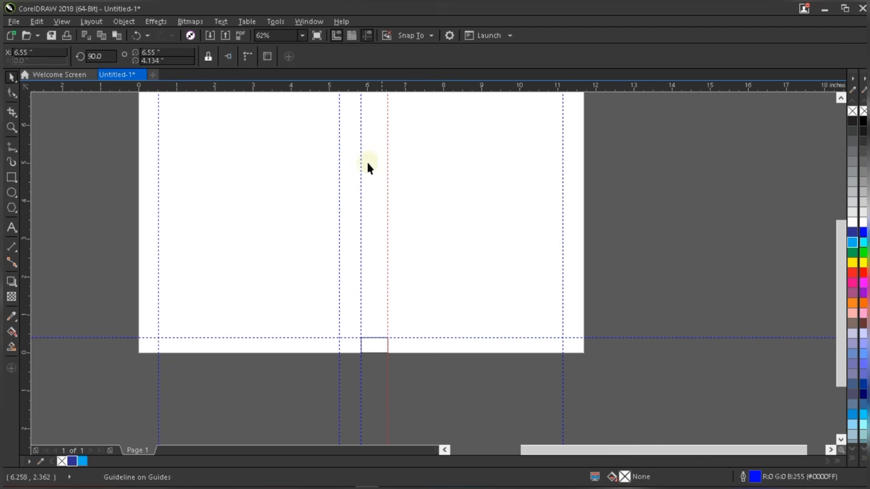
pyautogui.scroll(3, 374, 344)
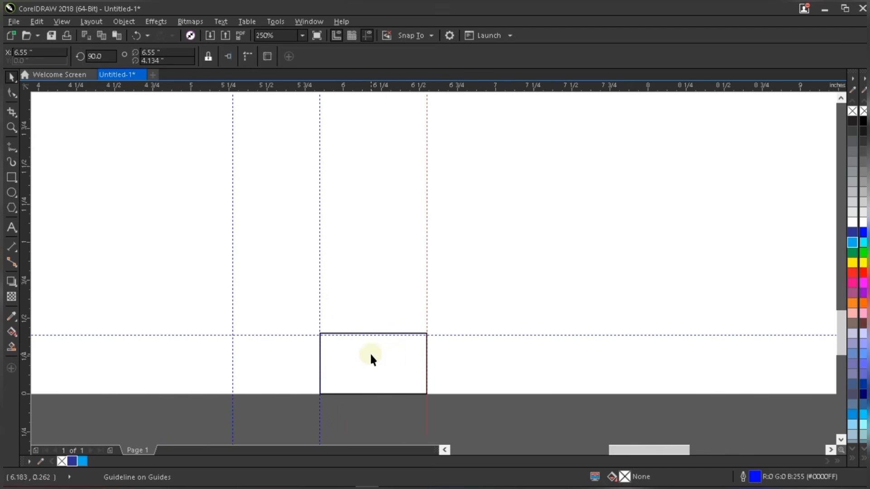
pyautogui.click(371, 354)
pyautogui.scroll(1, 390, 358)
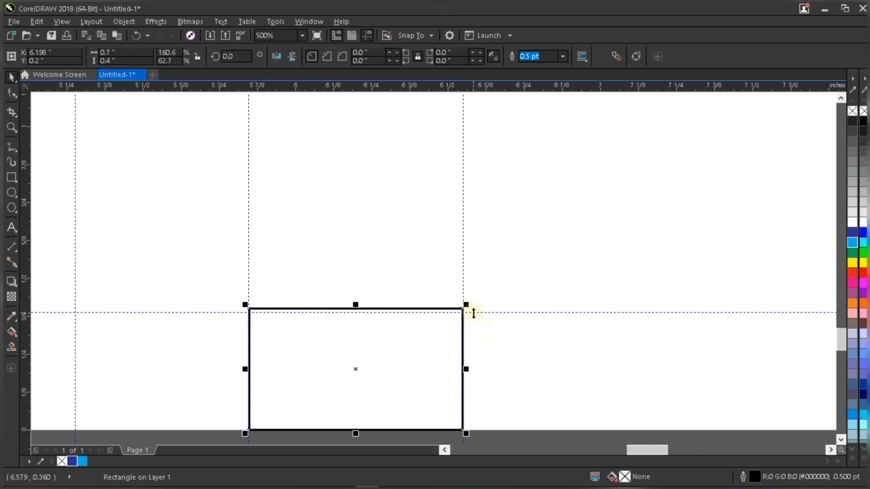
pyautogui.moveTo(471, 312); pyautogui.dragTo(477, 305)
pyautogui.scroll(-3, 397, 331)
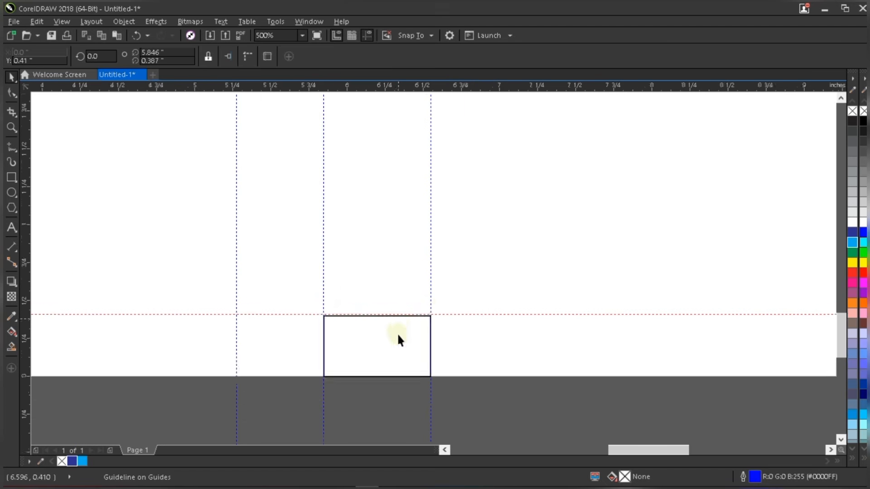
pyautogui.click(386, 365)
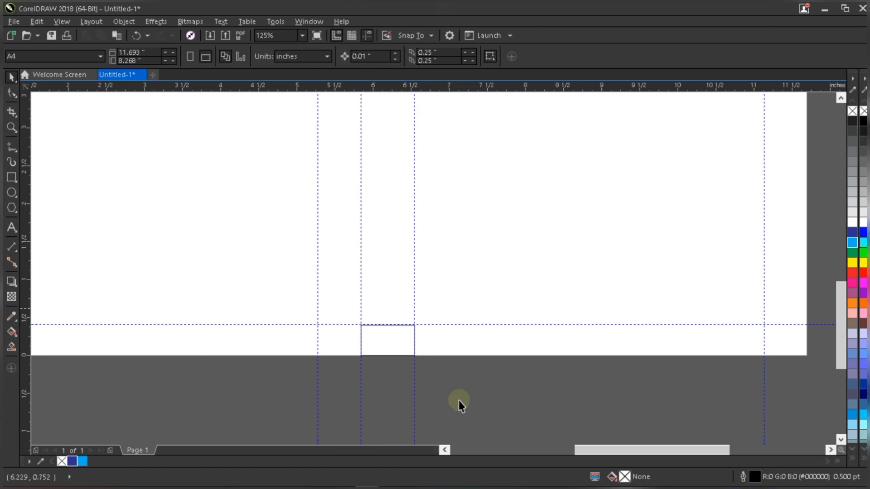
# - Right-align the small rectangle to the half-page rectangle and put a vertical guide on its left edge
pyautogui.hotkey('shift', 'F4')
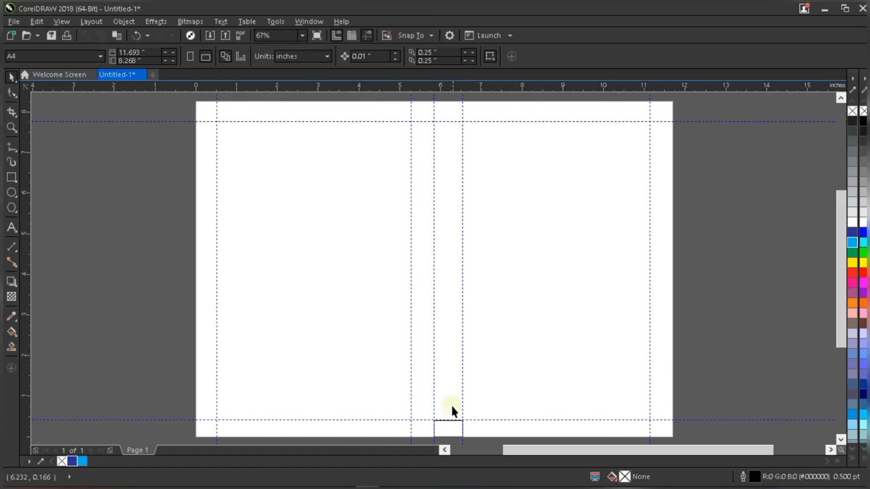
pyautogui.click(445, 428)
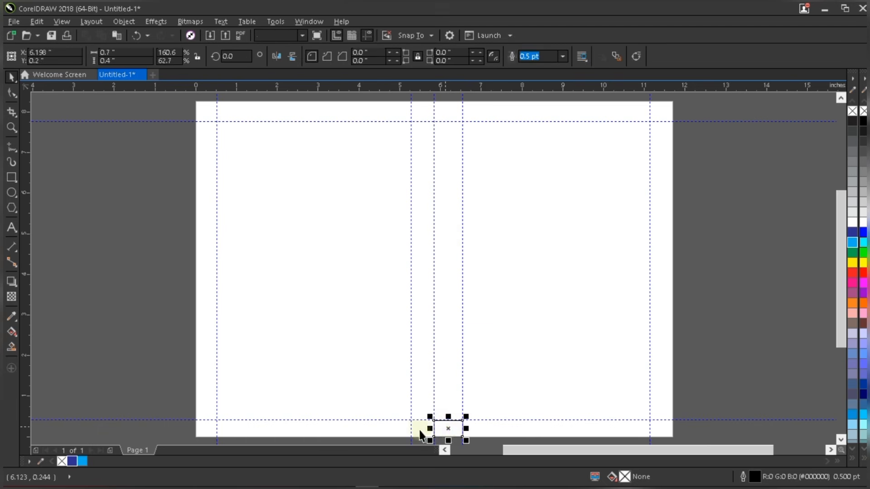
pyautogui.scroll(-2, 454, 429)
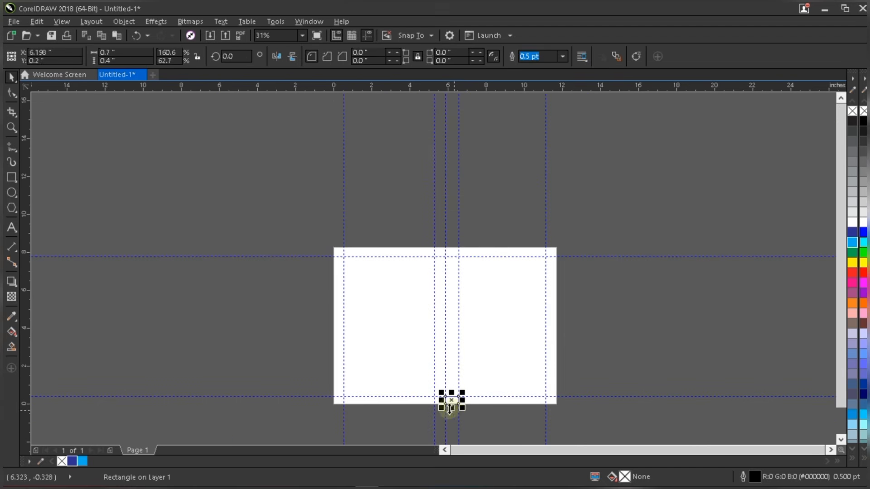
pyautogui.scroll(4, 450, 403)
pyautogui.keyDown('shift'); pyautogui.click(395, 372); pyautogui.keyUp('shift')
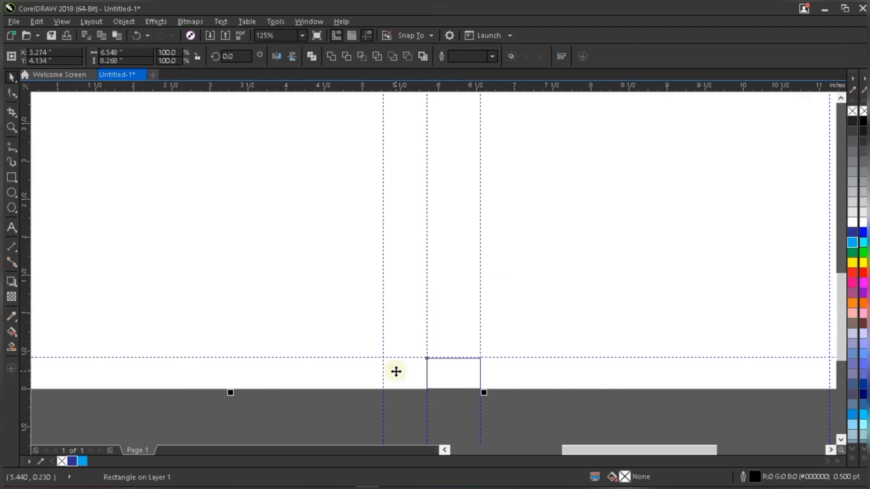
pyautogui.scroll(-2, 395, 372)
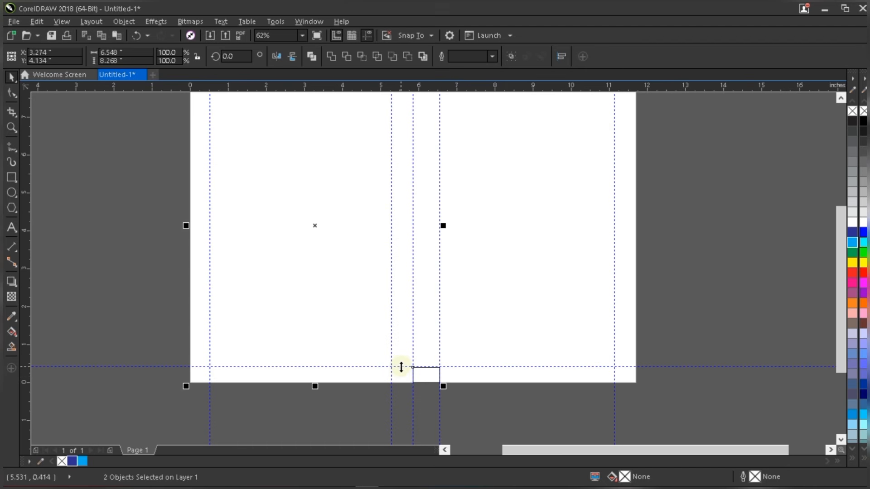
pyautogui.press('r')
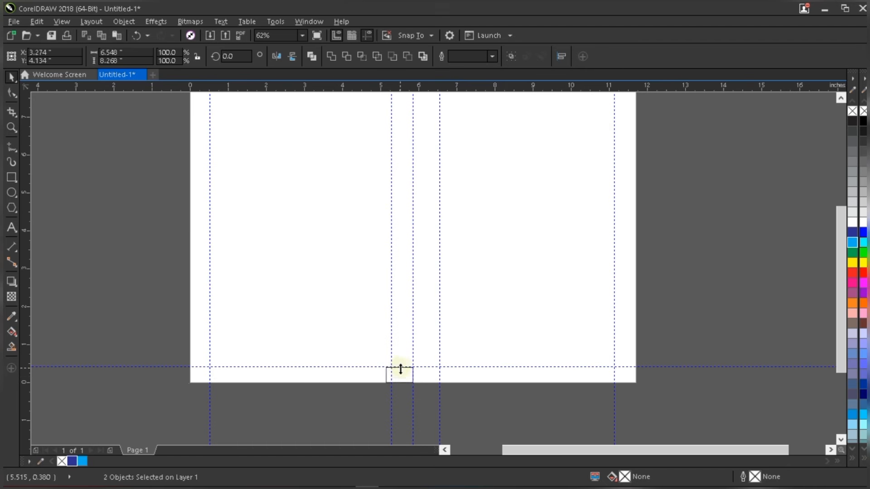
pyautogui.scroll(3, 394, 379)
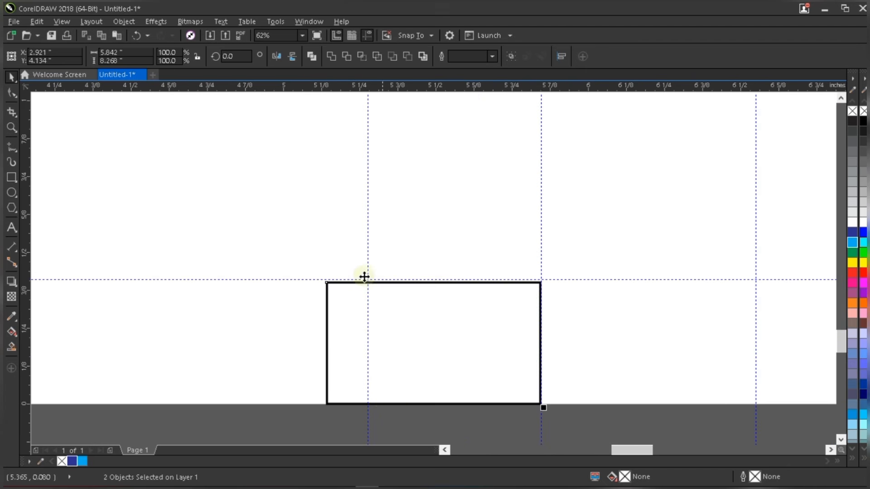
pyautogui.click(381, 421)
pyautogui.click(362, 289)
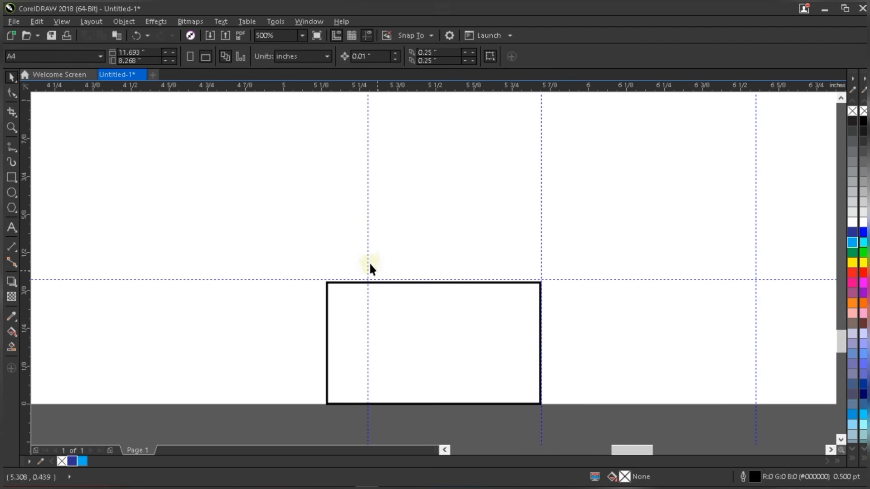
pyautogui.moveTo(368, 257); pyautogui.dragTo(335, 263)
pyautogui.scroll(-8, 406, 316)
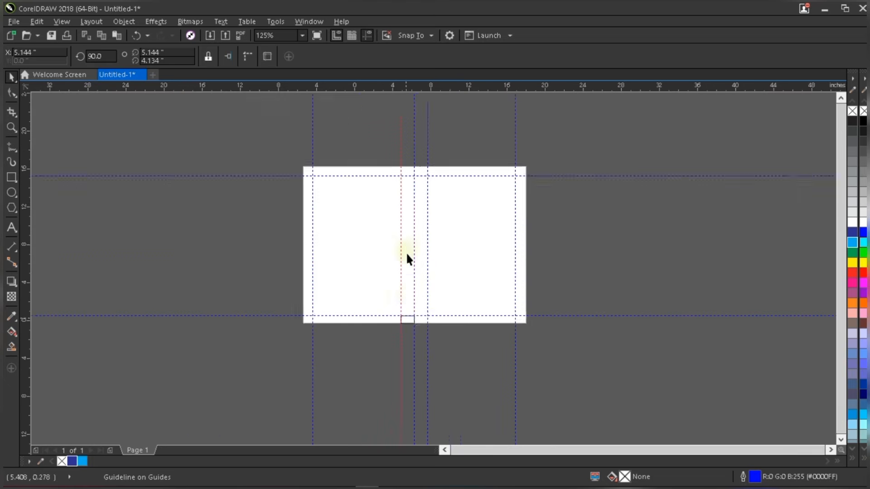
pyautogui.scroll(3, 398, 281)
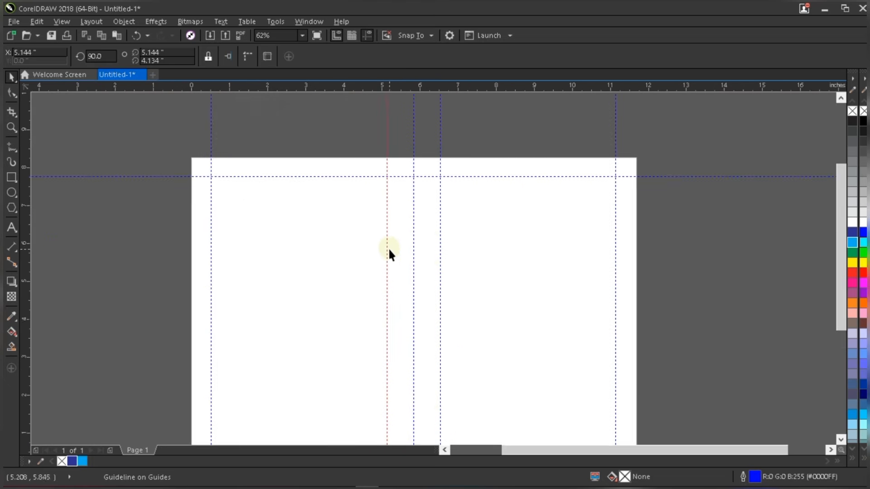
pyautogui.scroll(1, 389, 248)
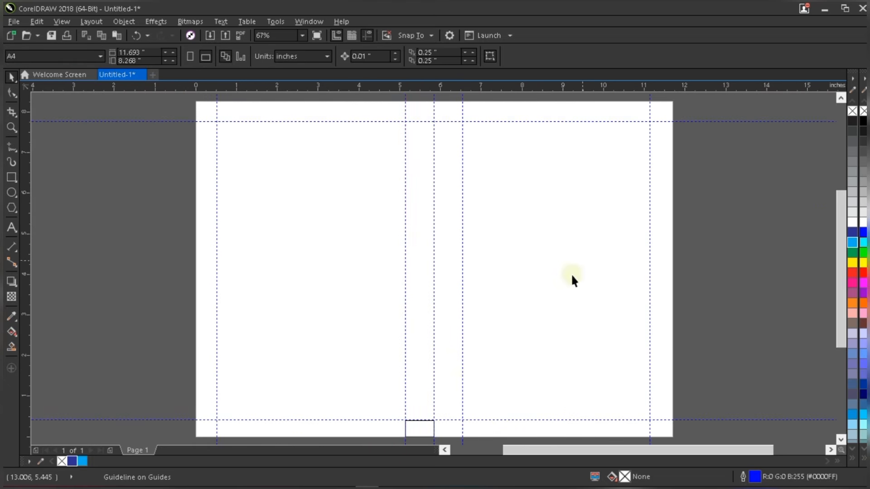
# - Right-align the helper box and set its width to 0.5 inch
pyautogui.click(422, 434)
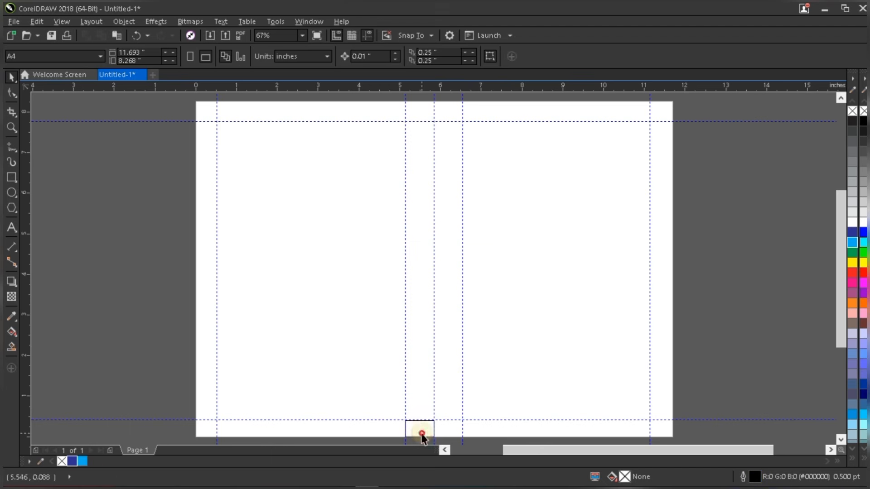
pyautogui.keyDown('shift'); pyautogui.click(620, 401); pyautogui.keyUp('shift')
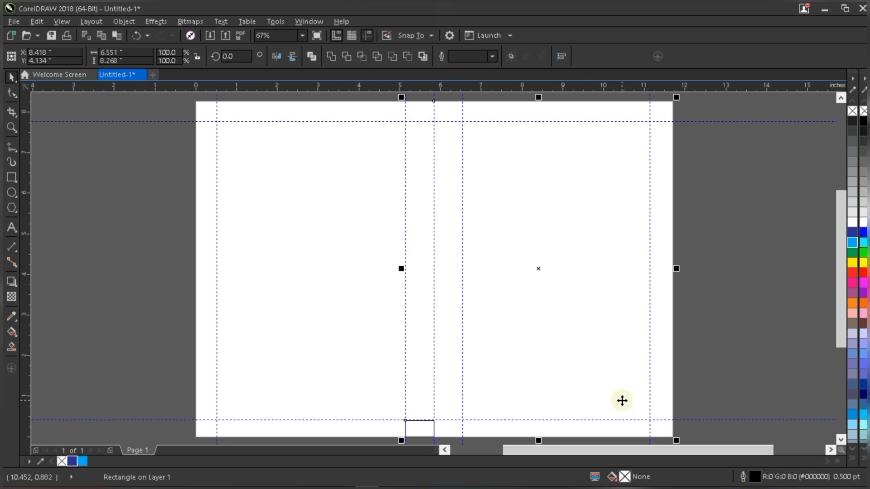
pyautogui.press('r')
pyautogui.click(716, 349)
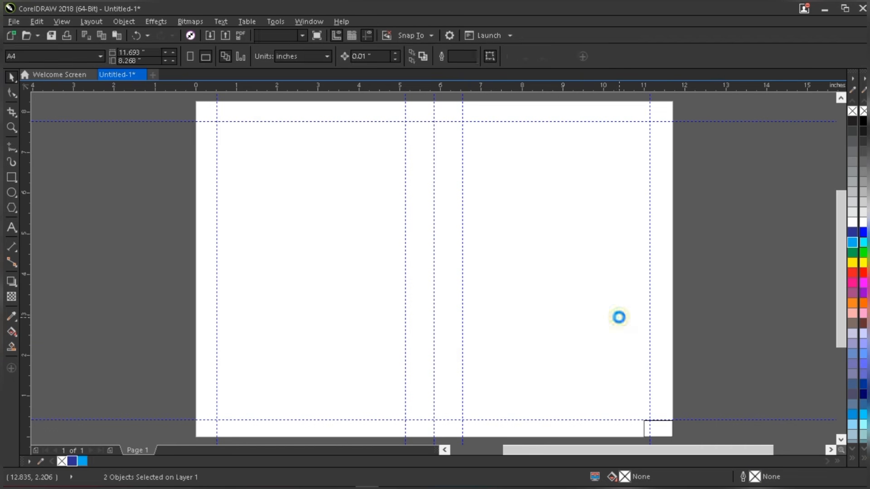
pyautogui.scroll(-2, 617, 317)
pyautogui.scroll(1, 627, 374)
pyautogui.scroll(3, 625, 337)
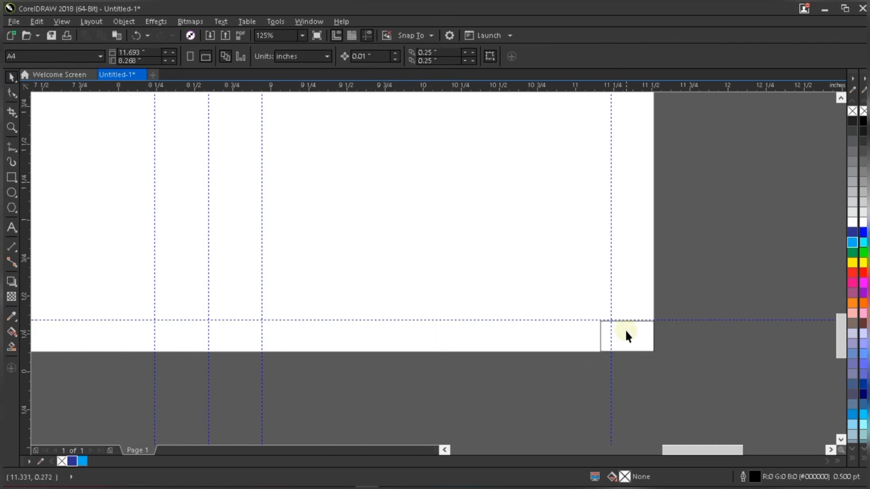
pyautogui.scroll(2, 625, 329)
pyautogui.click(625, 336)
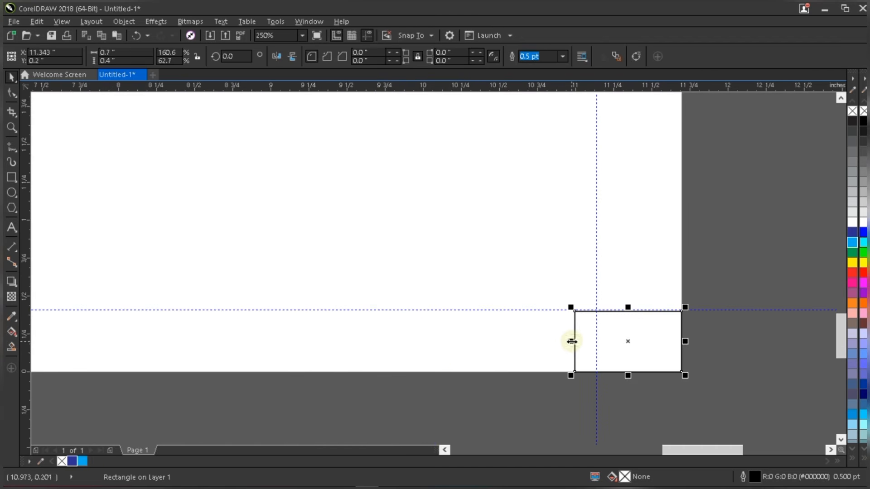
pyautogui.moveTo(571, 341); pyautogui.dragTo(596, 343)
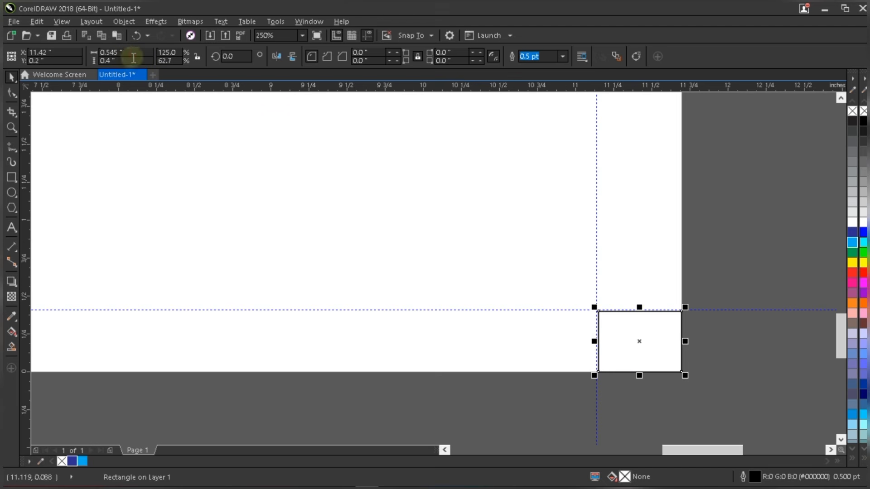
pyautogui.moveTo(124, 53); pyautogui.dragTo(95, 55)
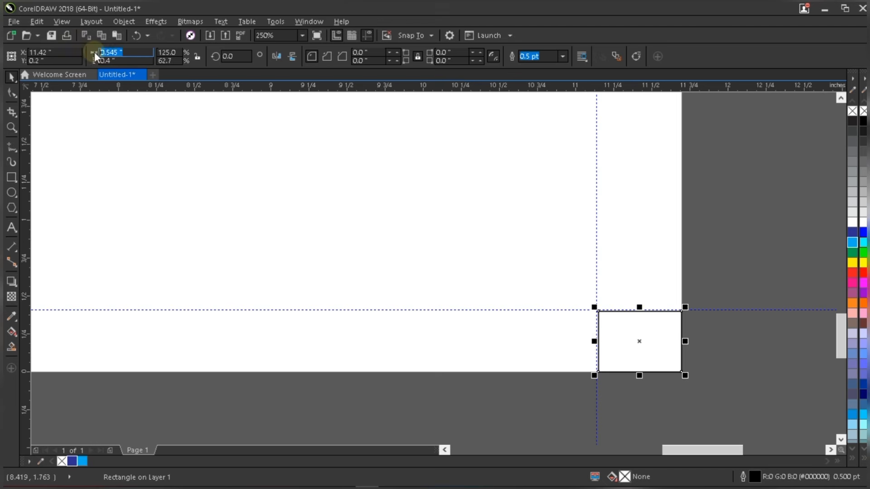
pyautogui.write('0.5')
pyautogui.press('Return')
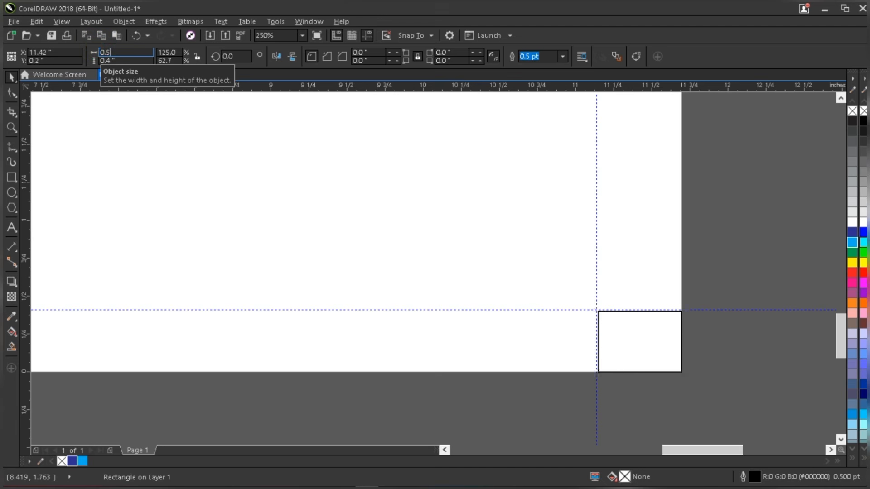
# - Snap the box to the page's right edge and move the right margin guideline to its left edge
pyautogui.keyDown('shift'); pyautogui.click(631, 280); pyautogui.keyUp('shift')
pyautogui.press('r')
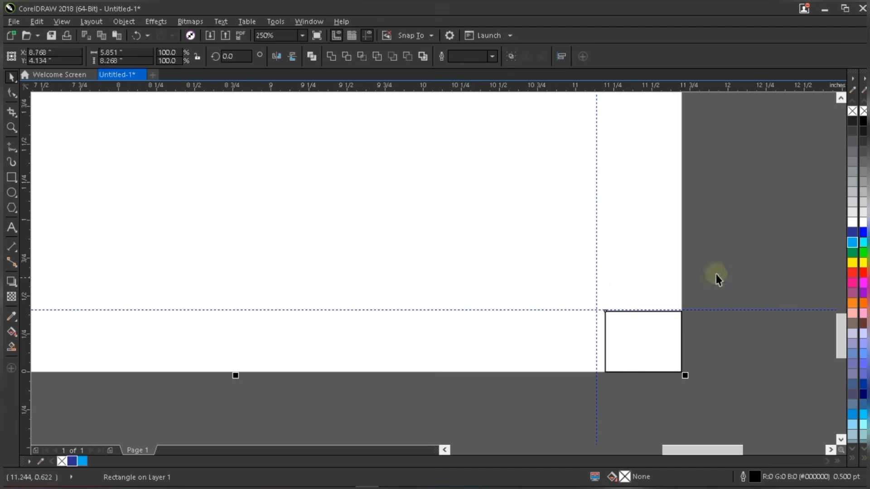
pyautogui.click(733, 269)
pyautogui.scroll(2, 597, 288)
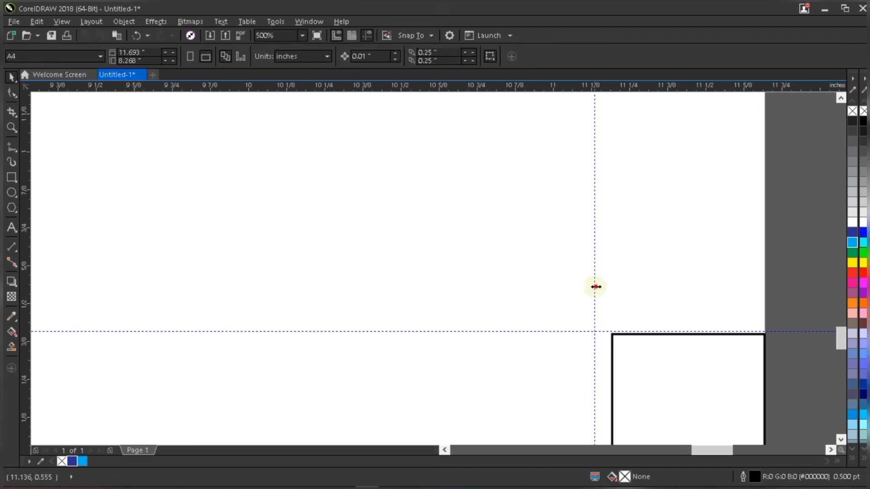
pyautogui.moveTo(594, 286); pyautogui.dragTo(611, 288)
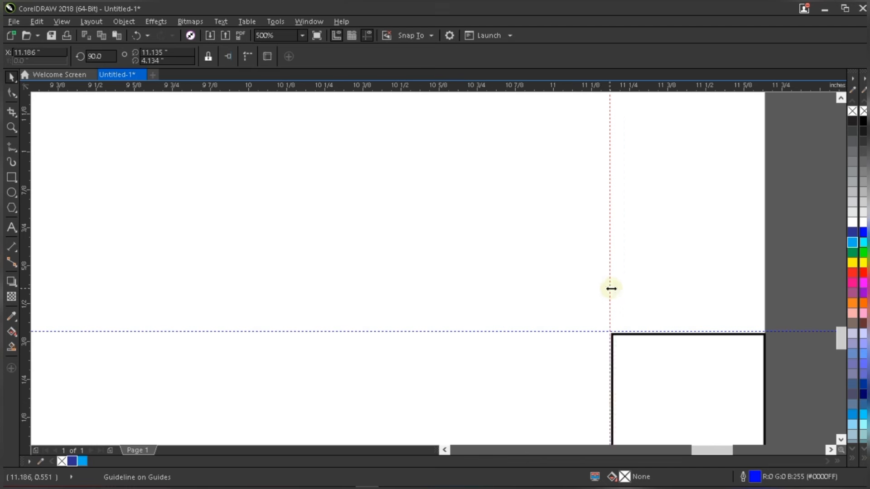
pyautogui.hotkey('shift', 'F4')
# - Top-align the box to the page and move the top margin guideline to its bottom edge
pyautogui.click(654, 422)
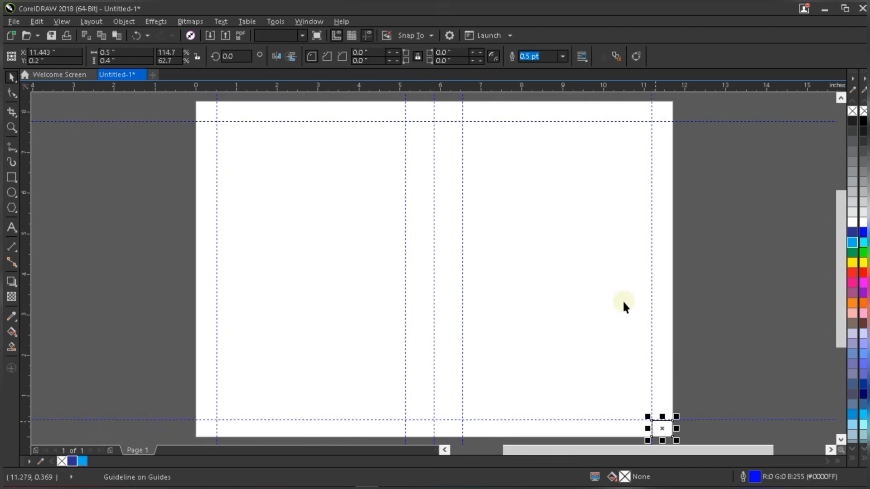
pyautogui.keyDown('shift'); pyautogui.click(598, 215); pyautogui.keyUp('shift')
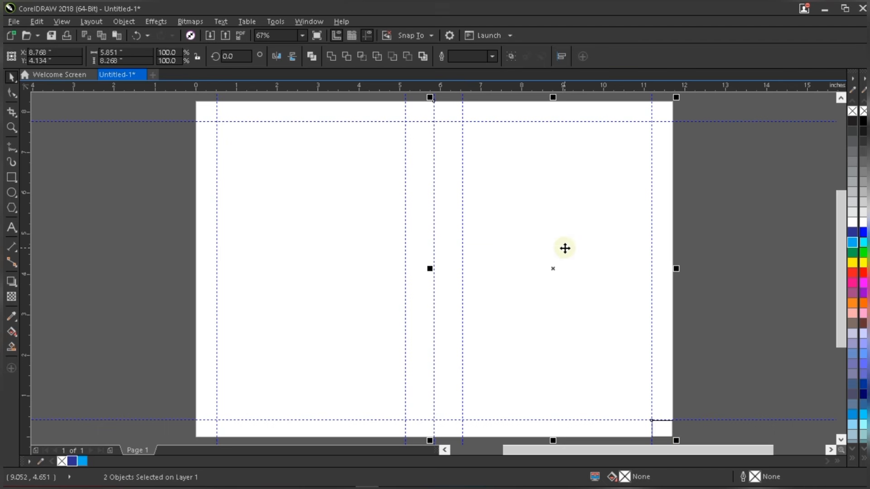
pyautogui.press('t')
pyautogui.scroll(3, 678, 102)
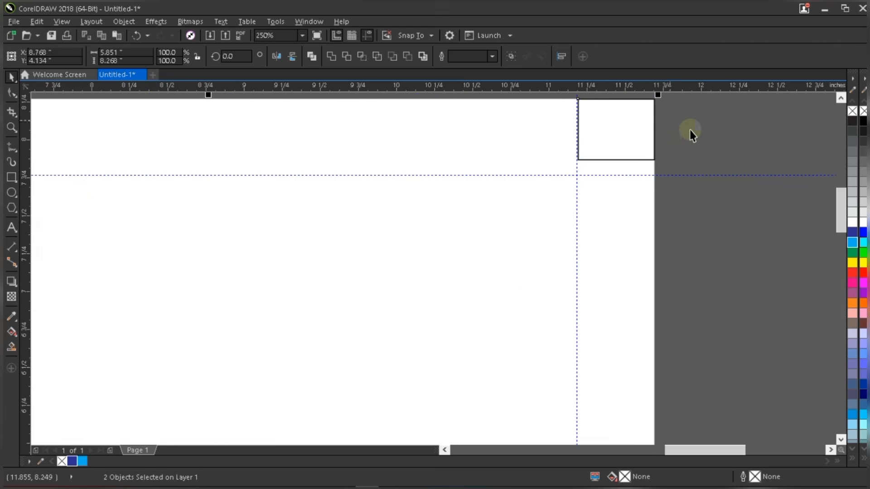
pyautogui.moveTo(673, 180); pyautogui.dragTo(673, 162)
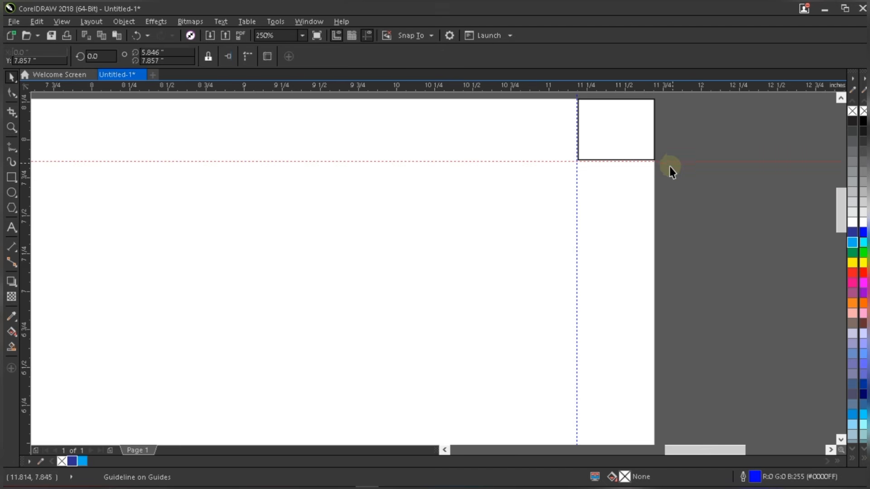
pyautogui.scroll(-3, 671, 170)
# - Left-align the box to the page, set the left guideline at its right edge, and refine the top guideline
pyautogui.click(660, 110)
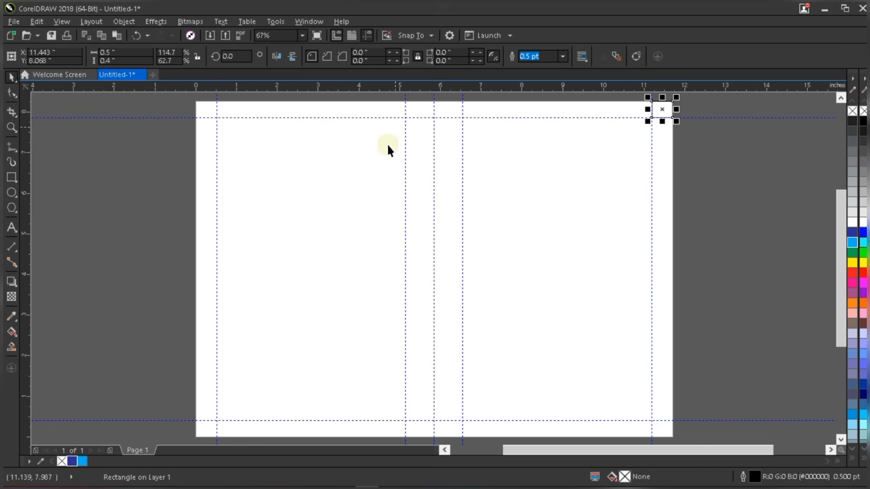
pyautogui.keyDown('shift'); pyautogui.click(365, 183); pyautogui.keyUp('shift')
pyautogui.press('l')
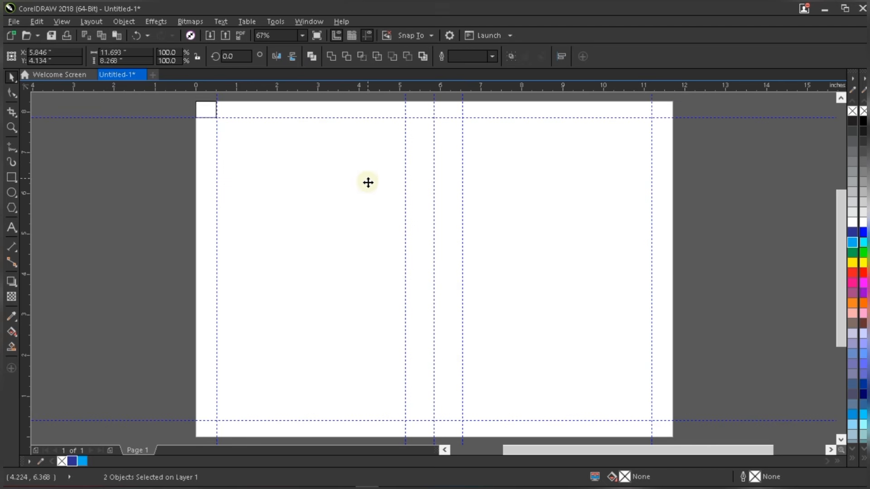
pyautogui.scroll(5, 214, 106)
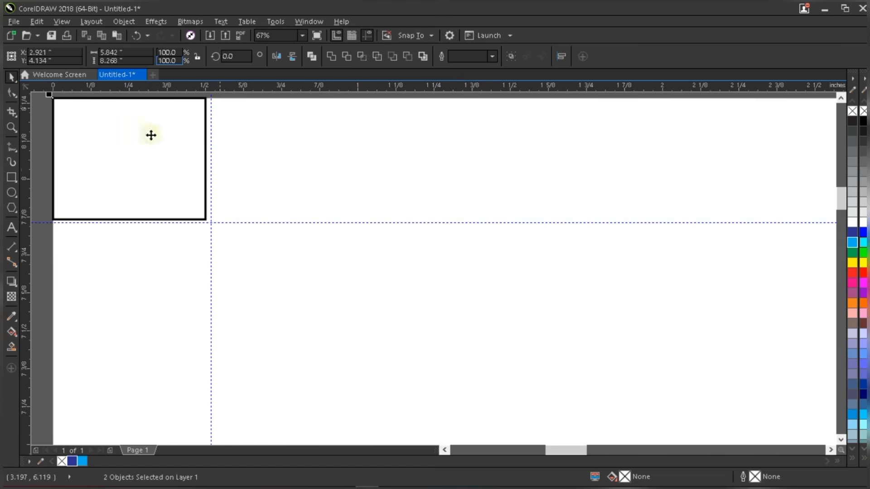
pyautogui.click(42, 185)
pyautogui.moveTo(209, 158); pyautogui.dragTo(206, 158)
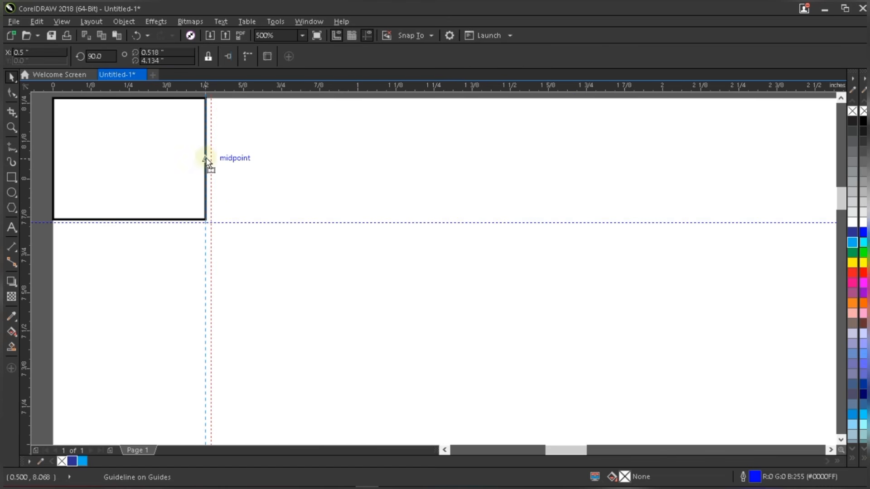
pyautogui.click(215, 222)
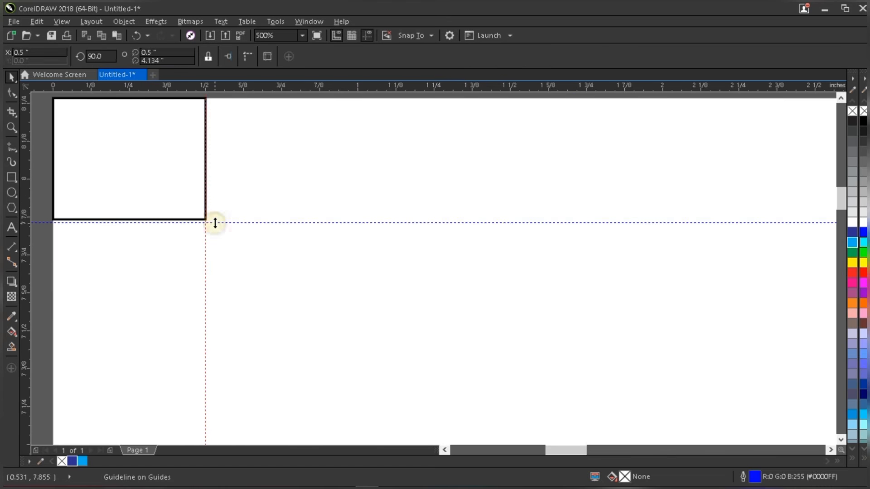
pyautogui.moveTo(215, 222); pyautogui.dragTo(218, 220)
pyautogui.hotkey('shift', 'F4')
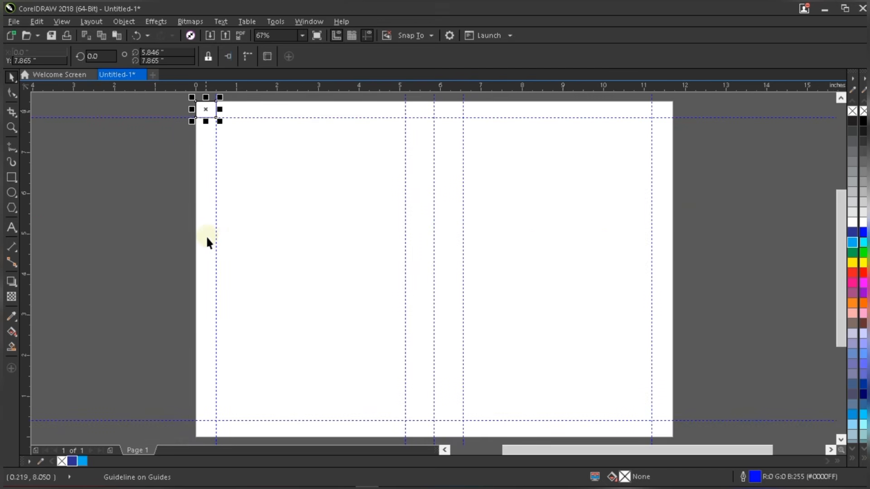
# - Delete the small helper box, leaving only the guidelines
pyautogui.press('Delete')
pyautogui.click(563, 214)
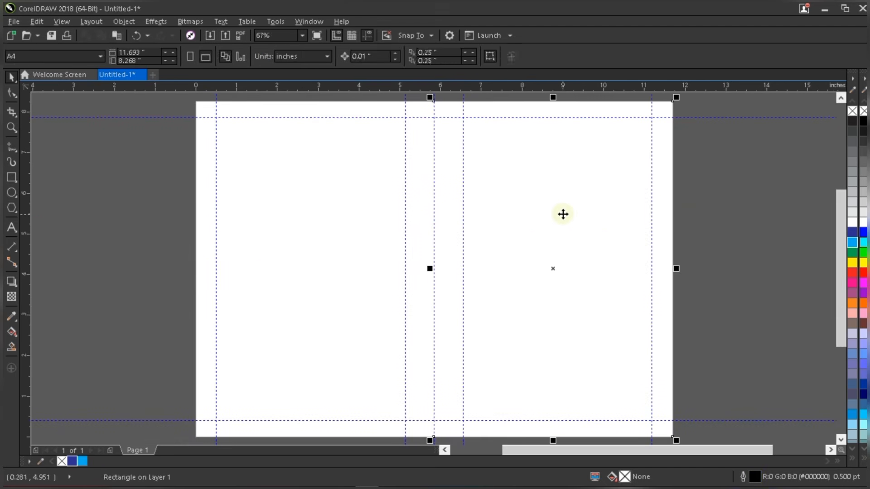
pyautogui.click(512, 250)
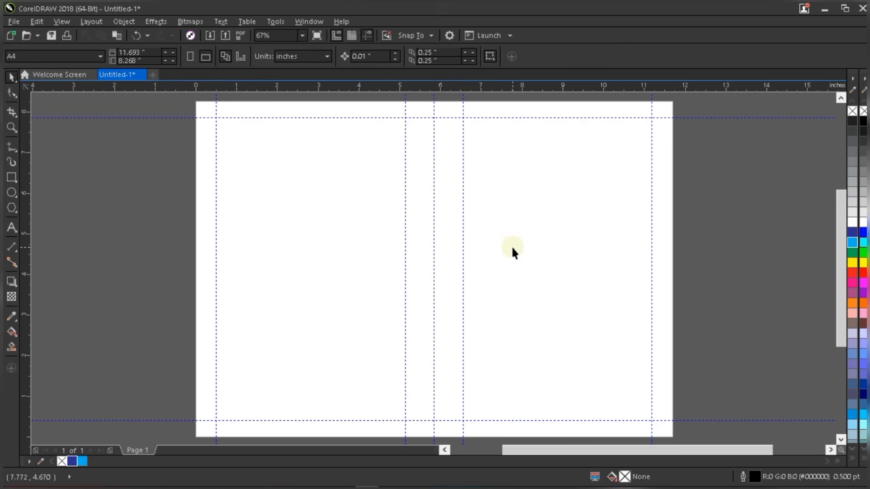
pyautogui.click(162, 236)
# - Select Flower Background and Lens flare in the Graphics folder and import both
pyautogui.click(210, 35)
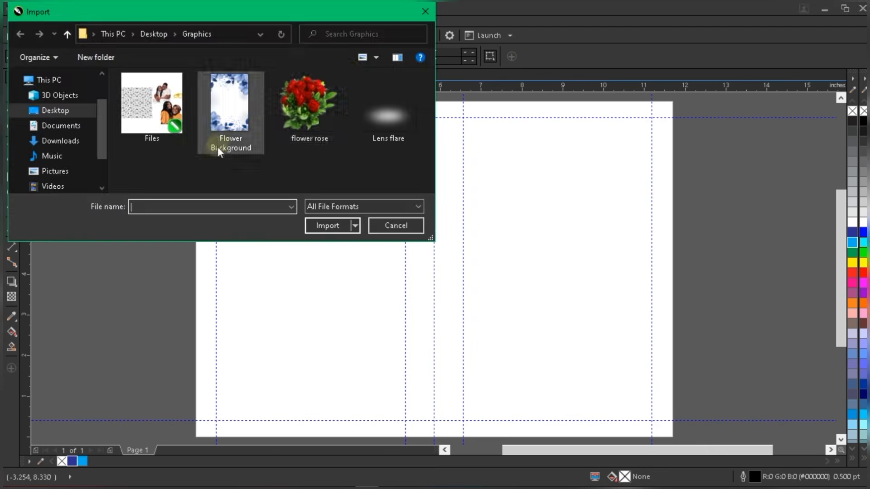
pyautogui.click(425, 12)
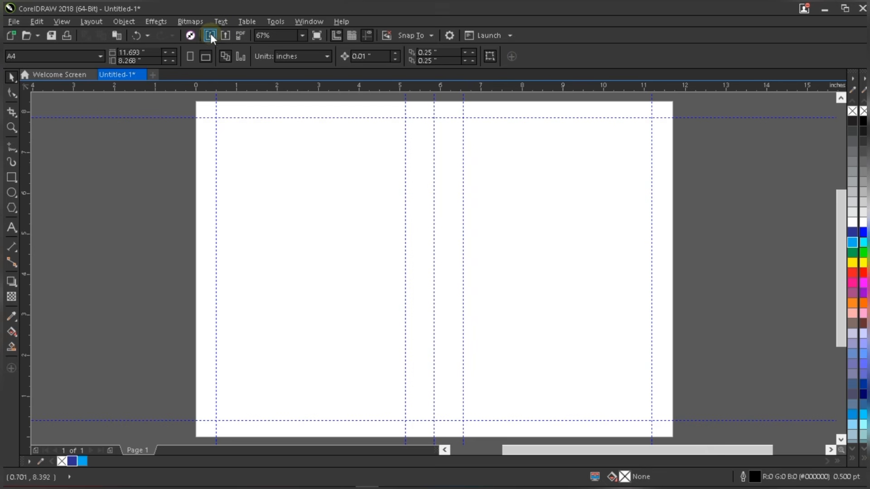
pyautogui.click(12, 23)
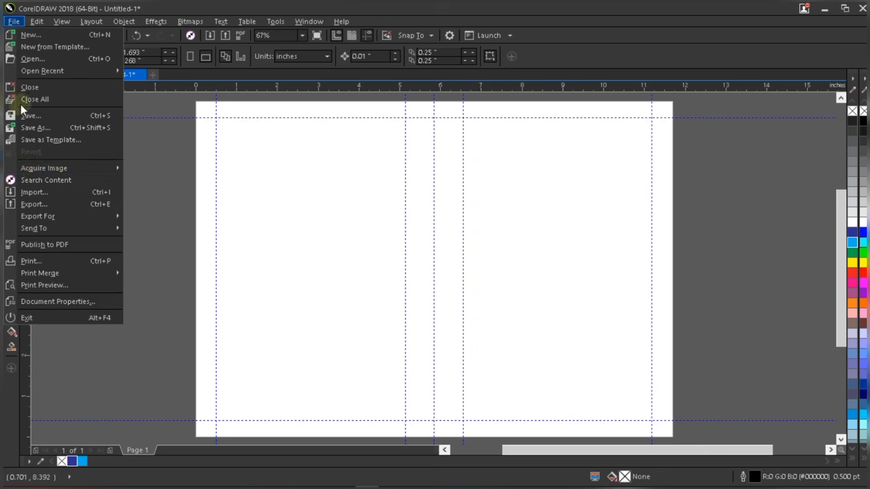
pyautogui.click(43, 194)
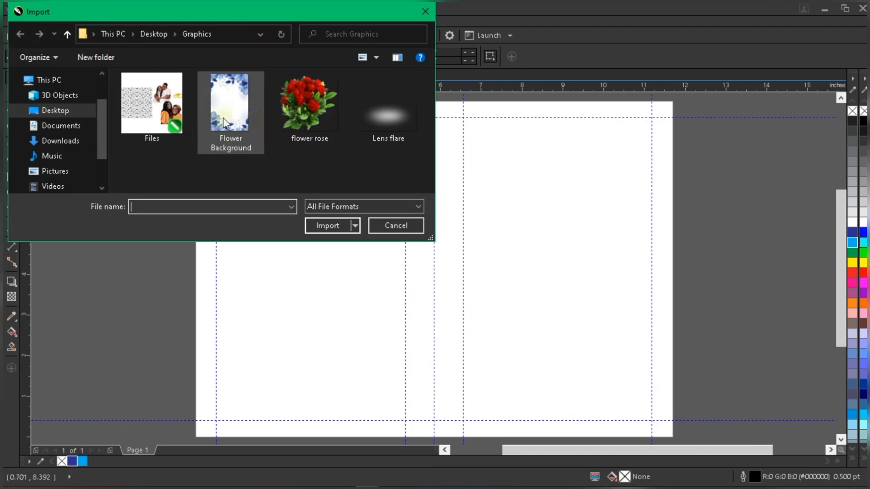
pyautogui.click(161, 105)
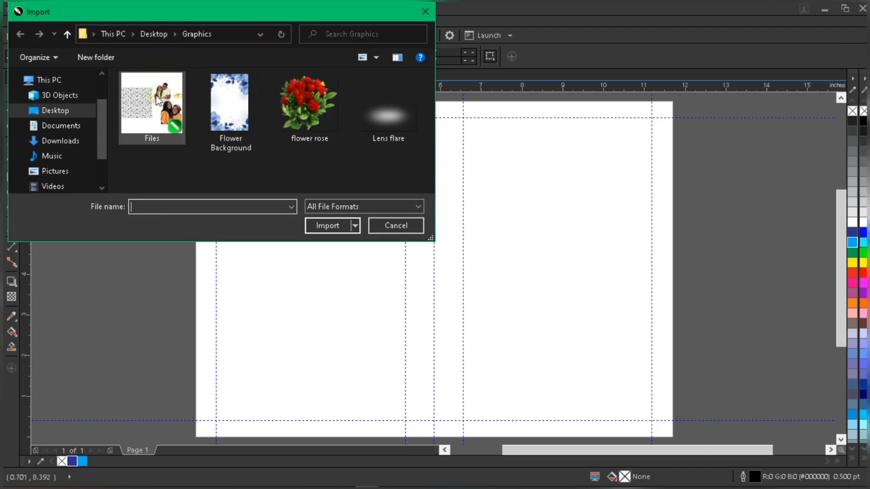
pyautogui.click(256, 140)
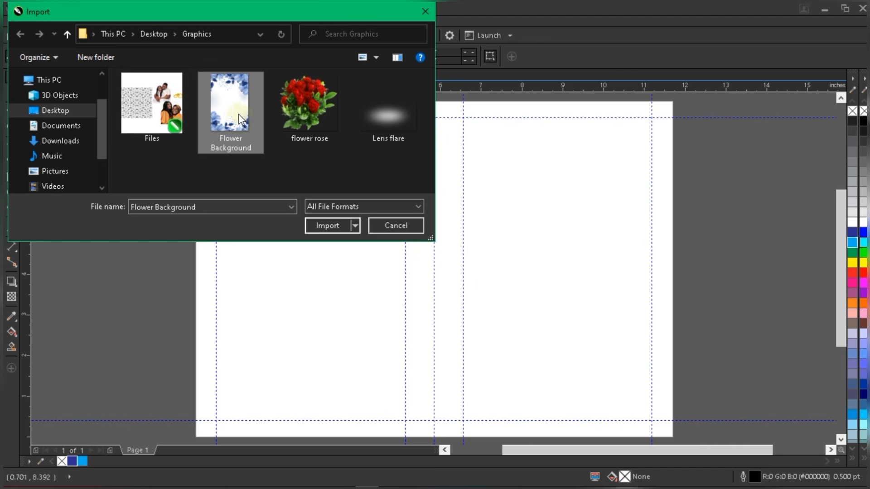
pyautogui.keyDown('ctrl'); pyautogui.click(394, 136); pyautogui.keyUp('ctrl')
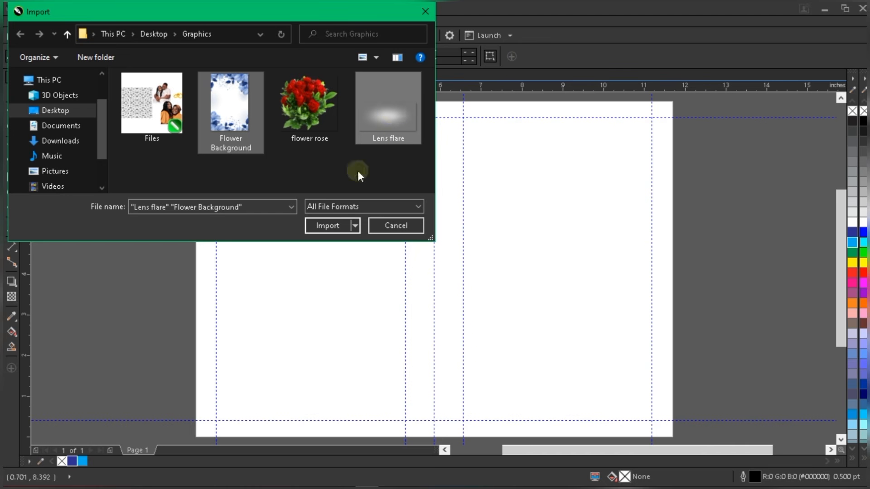
pyautogui.click(327, 226)
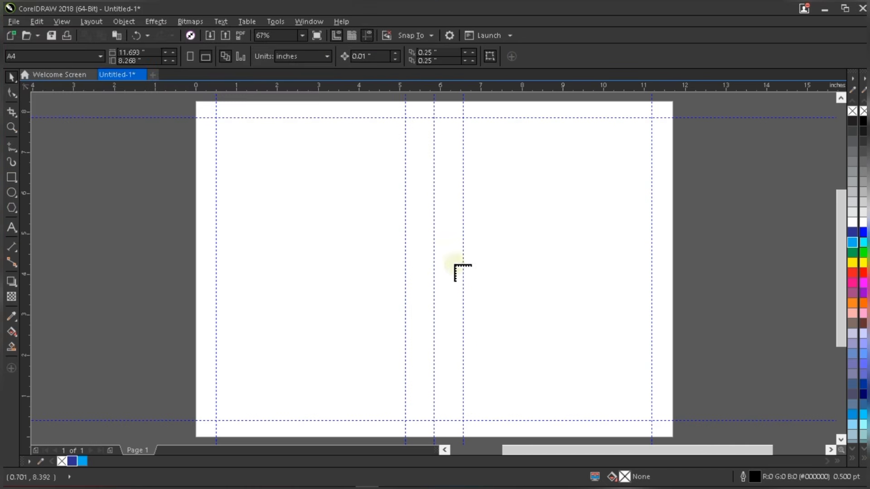
# - Place the floral background and the lens flare to the right of the page
pyautogui.scroll(-2, 461, 275)
pyautogui.moveTo(528, 257); pyautogui.dragTo(543, 274)
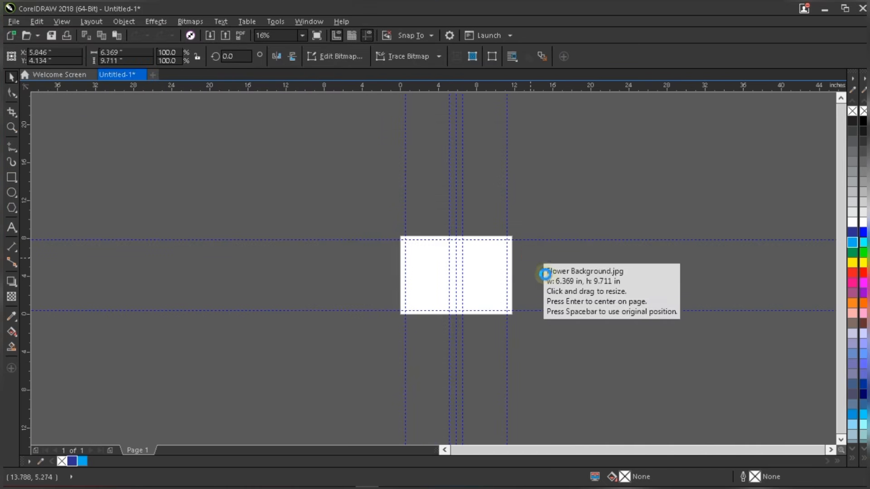
pyautogui.click(557, 266)
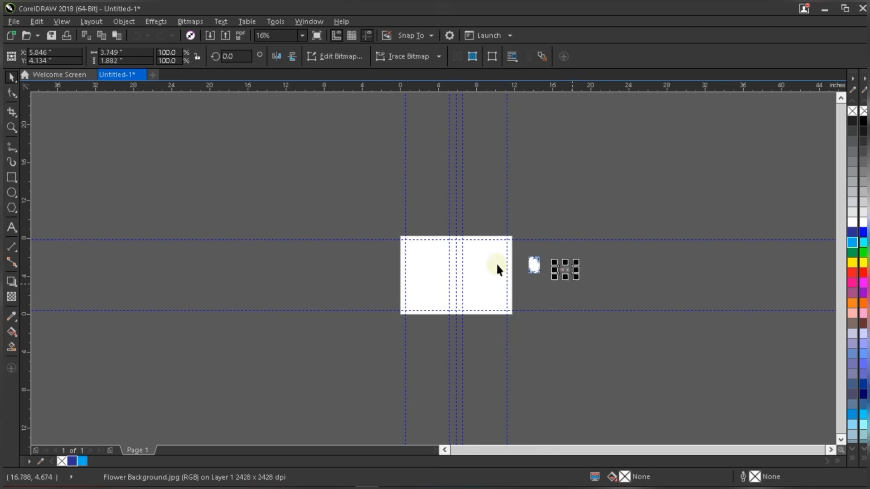
pyautogui.scroll(2, 496, 263)
# - Enlarge the floral image to about 6.33 × 9.65 inches and position it over the page's right half
pyautogui.click(628, 256)
pyautogui.scroll(-1, 628, 247)
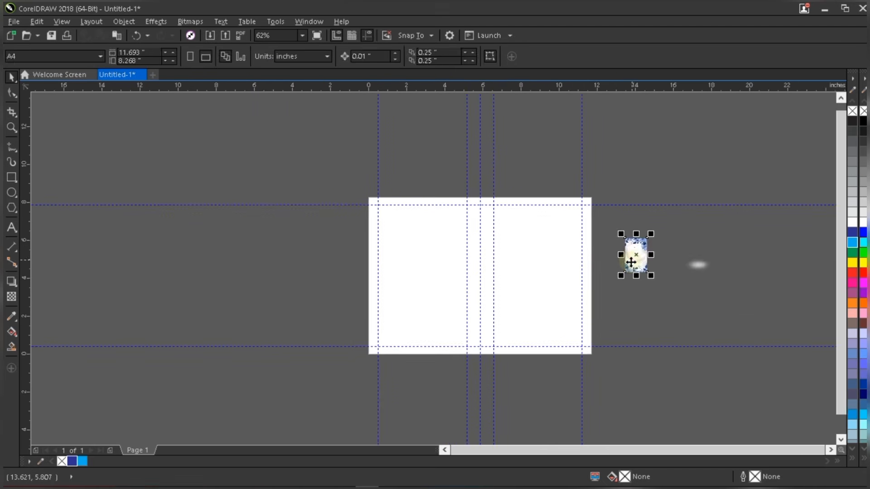
pyautogui.scroll(1, 630, 263)
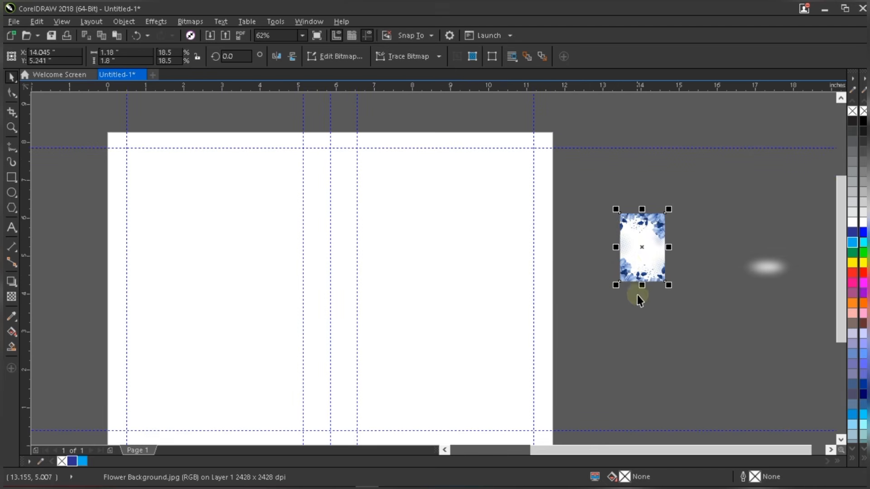
pyautogui.moveTo(618, 287); pyautogui.dragTo(563, 370)
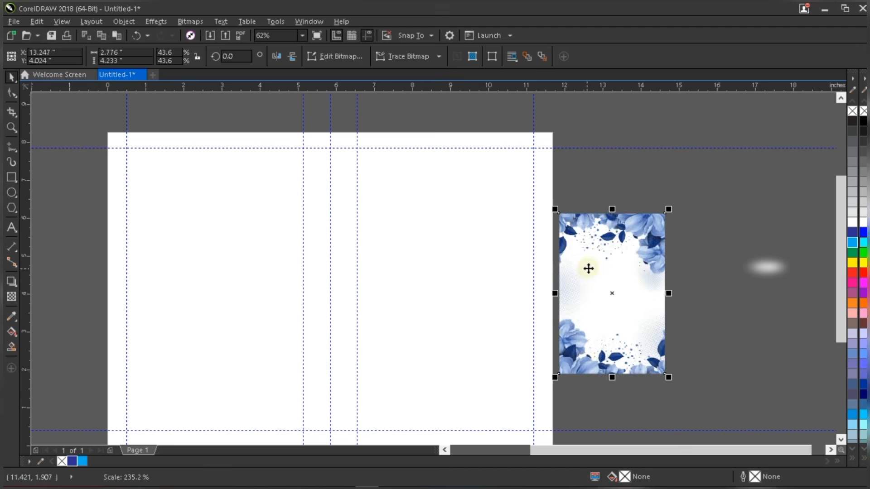
pyautogui.scroll(-1, 587, 265)
pyautogui.moveTo(631, 239); pyautogui.dragTo(715, 150)
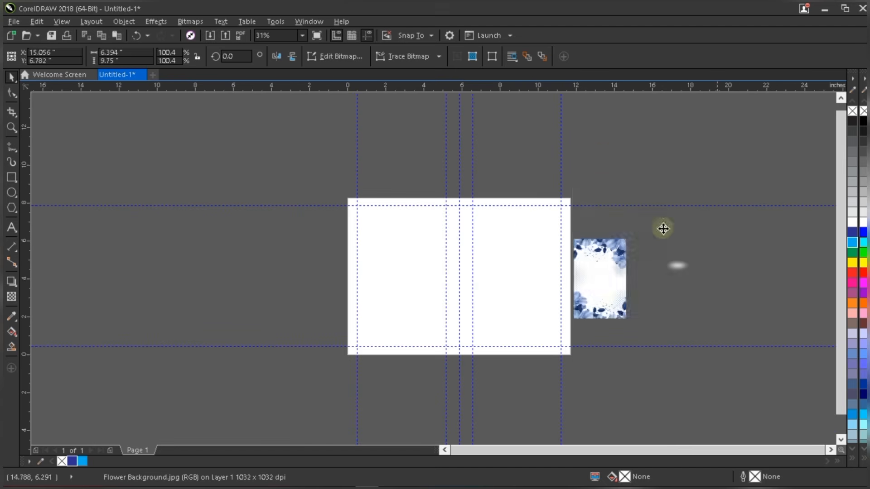
pyautogui.moveTo(635, 220); pyautogui.dragTo(556, 271)
pyautogui.scroll(1, 583, 270)
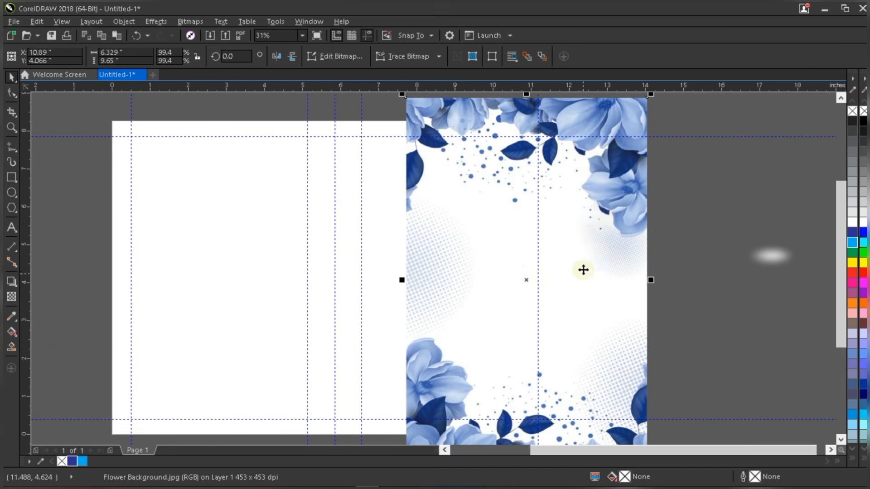
pyautogui.scroll(-1, 515, 274)
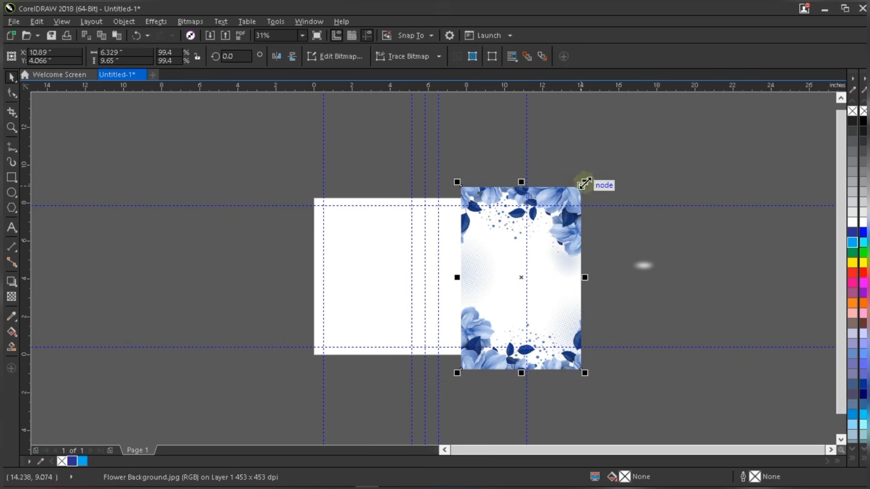
pyautogui.moveTo(559, 225); pyautogui.dragTo(555, 240)
pyautogui.scroll(1, 555, 240)
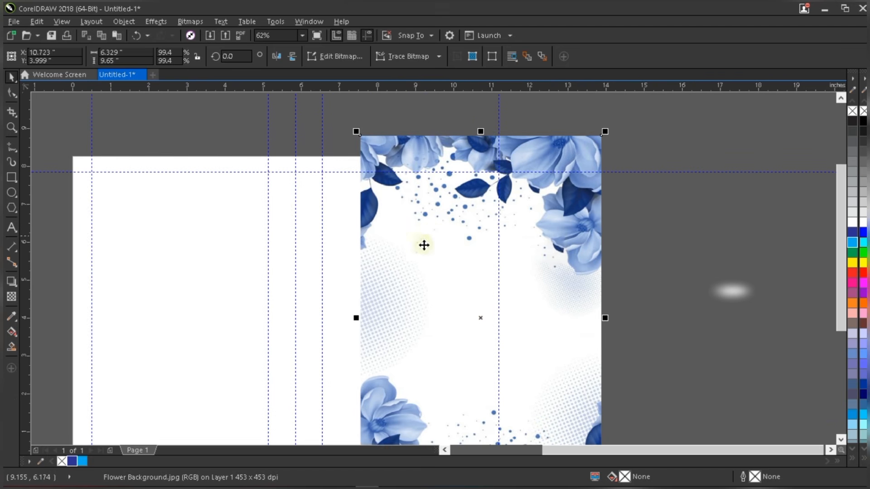
# - Convert the floral image to a 400 dpi RGB Color (24-bit) bitmap and move it right of the page
pyautogui.click(192, 22)
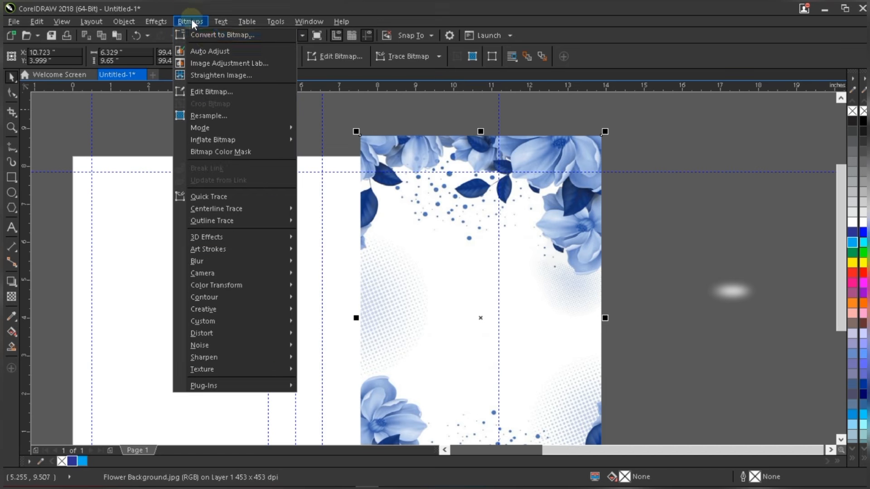
pyautogui.click(211, 34)
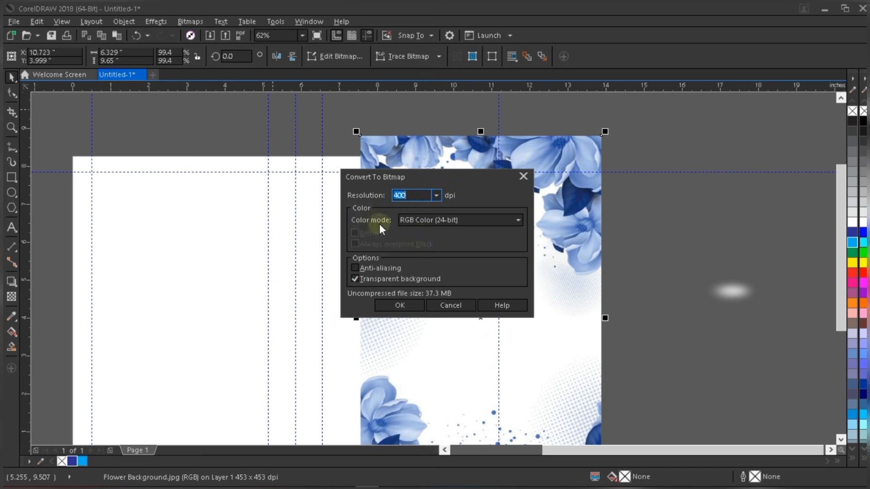
pyautogui.click(439, 226)
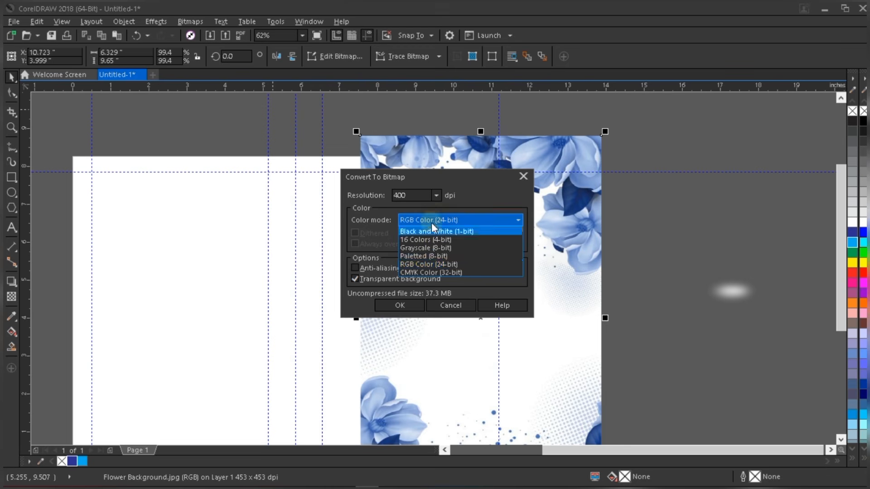
pyautogui.click(429, 261)
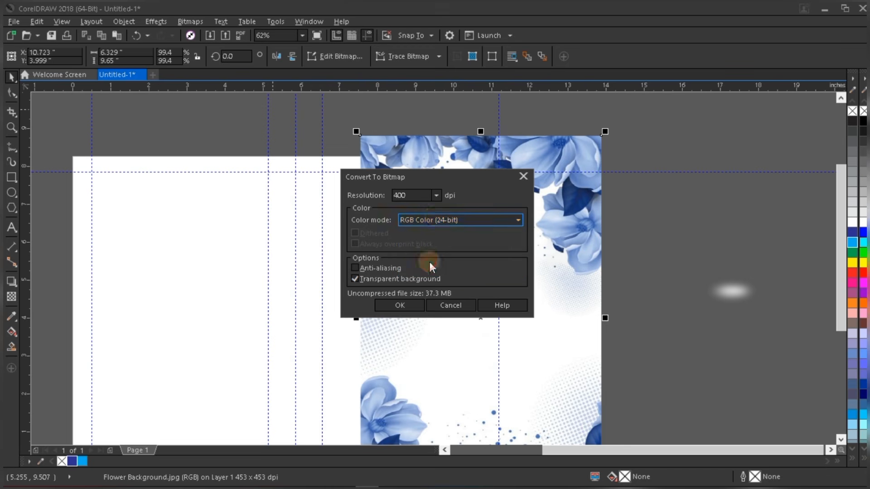
pyautogui.click(401, 305)
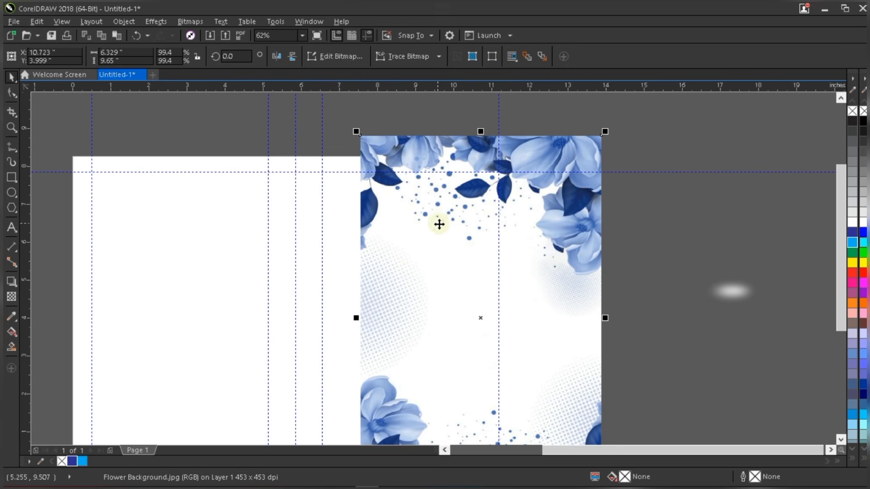
pyautogui.scroll(-2, 438, 224)
pyautogui.moveTo(453, 229); pyautogui.dragTo(546, 246)
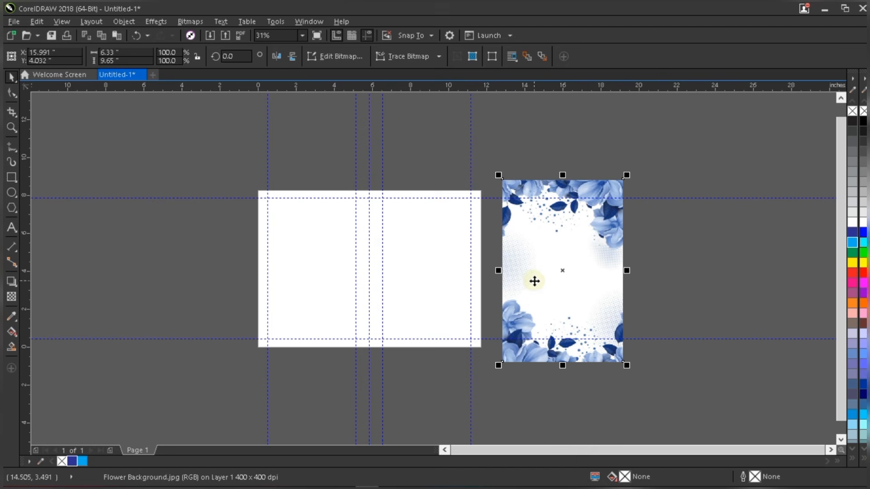
# - Place the floral bitmap inside the white right-half rectangle with PowerClip Inside
pyautogui.click(417, 249)
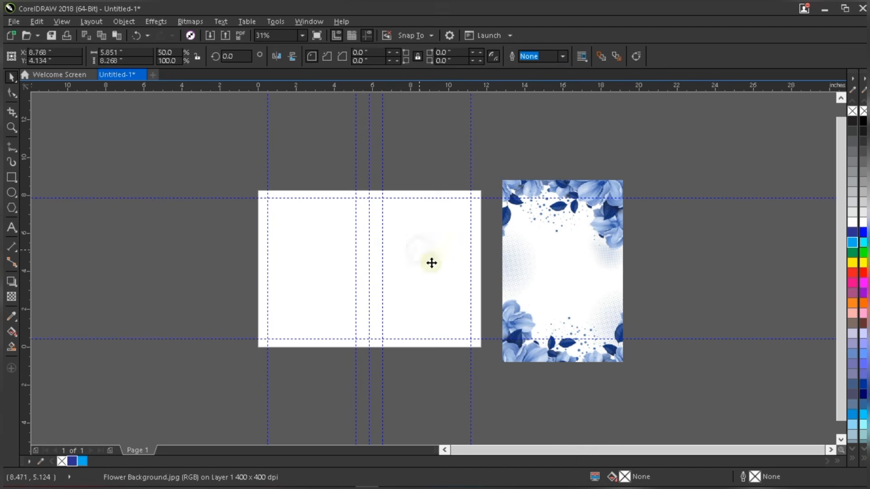
pyautogui.click(545, 226)
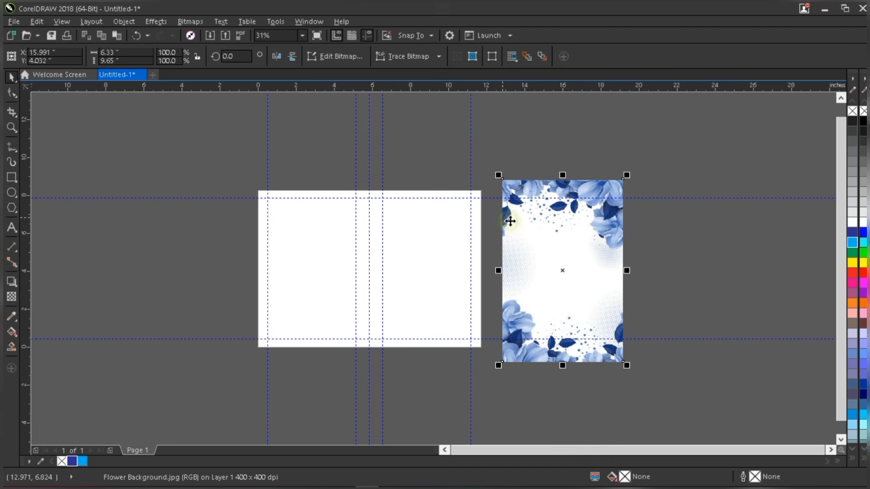
pyautogui.rightClick(508, 222)
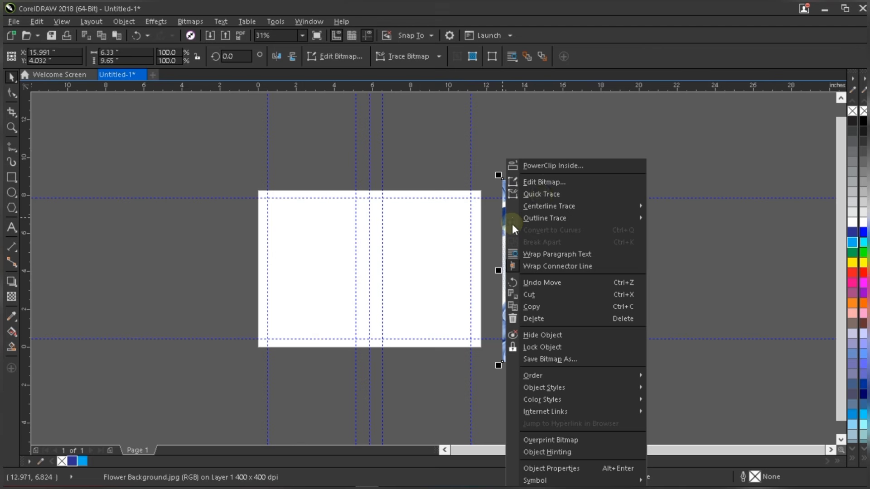
pyautogui.click(544, 166)
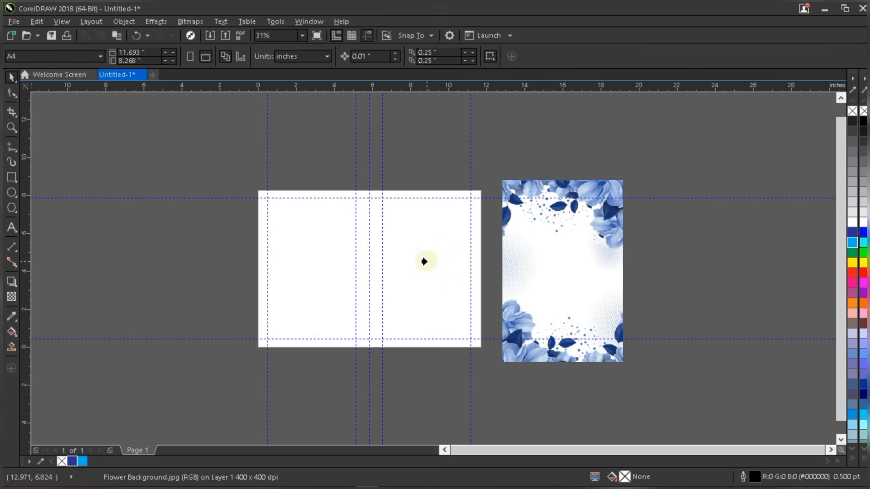
pyautogui.click(424, 257)
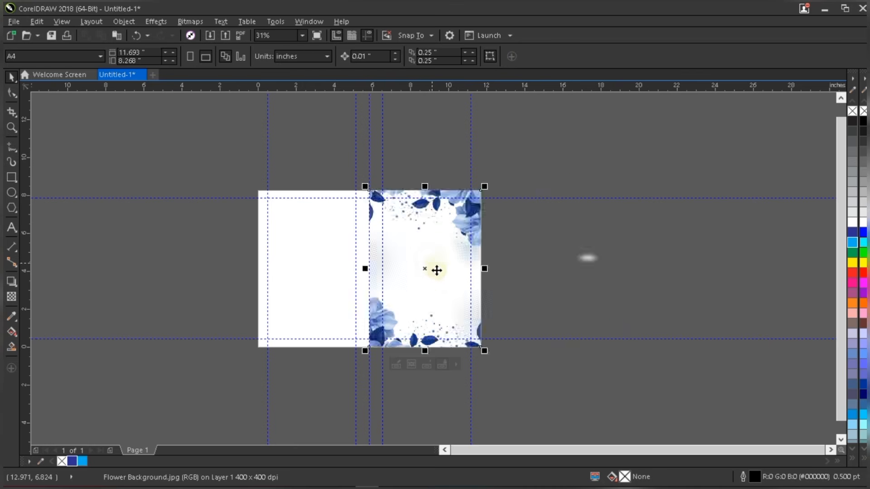
# - Open the PowerClip contents for editing and select the floral image inside the frame
pyautogui.scroll(2, 435, 270)
pyautogui.scroll(-1, 431, 272)
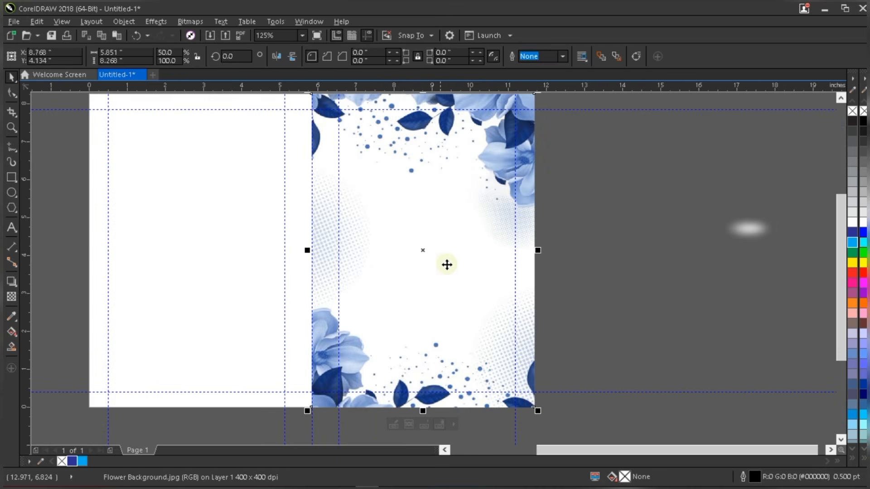
pyautogui.scroll(-2, 447, 265)
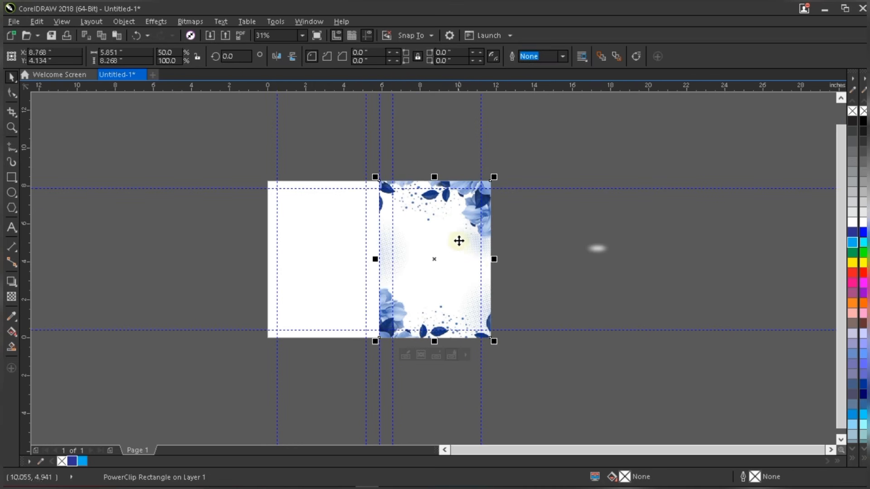
pyautogui.rightClick(438, 224)
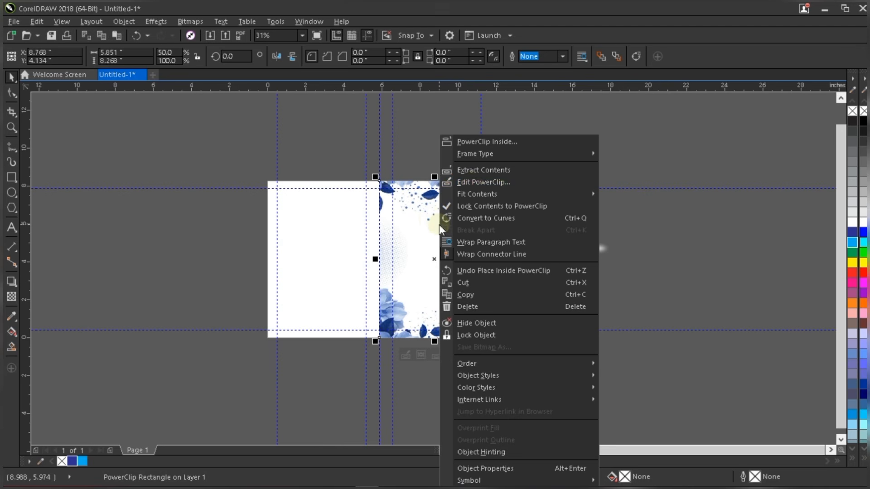
pyautogui.click(476, 182)
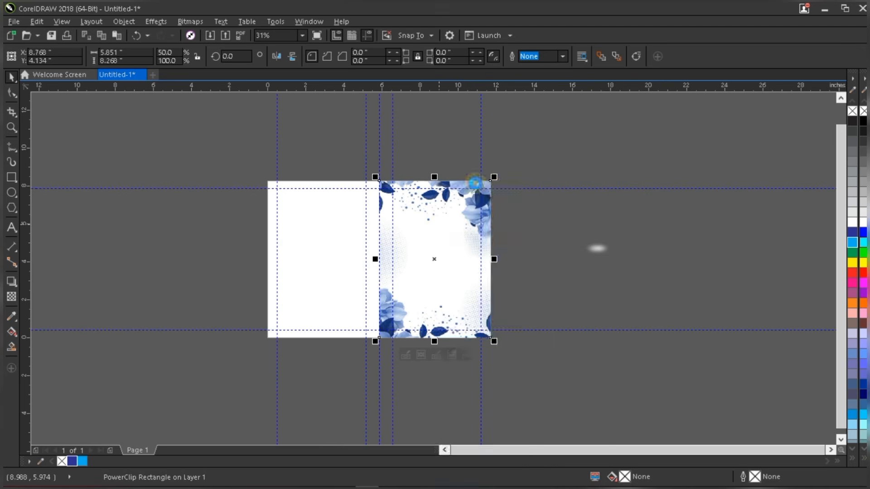
pyautogui.click(451, 216)
# - Scale the floral contents to 97.2%, shift them slightly right and up, and finish PowerClip editing
pyautogui.scroll(2, 450, 212)
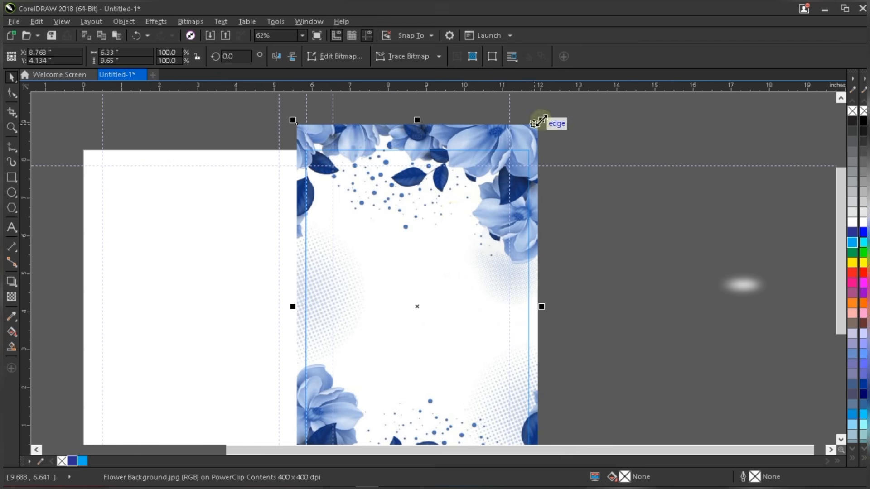
pyautogui.moveTo(539, 122); pyautogui.dragTo(536, 127)
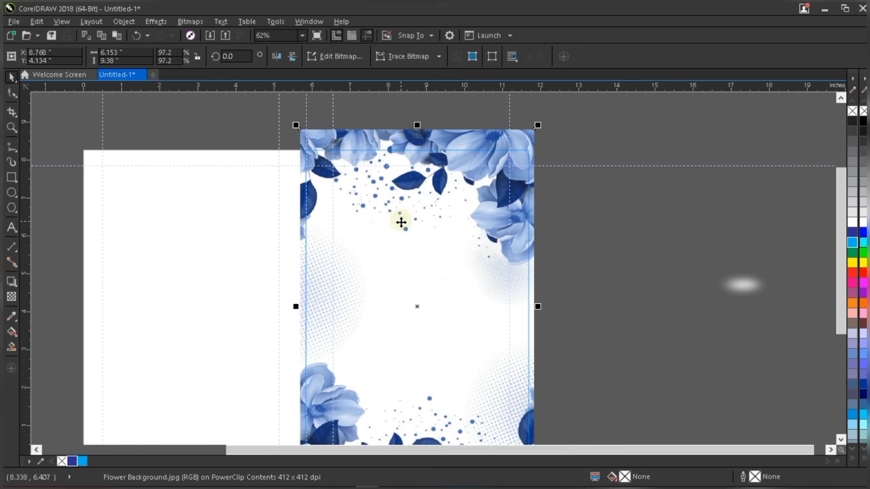
pyautogui.moveTo(401, 222); pyautogui.dragTo(426, 221)
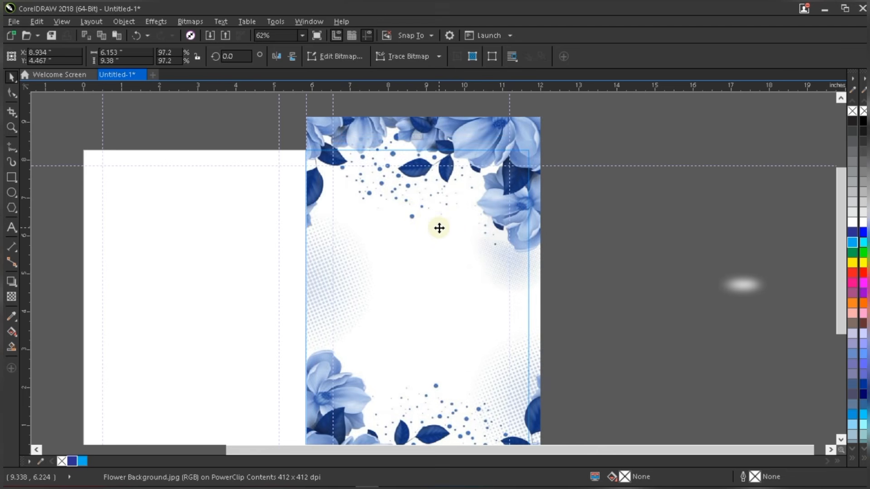
pyautogui.scroll(-2, 442, 237)
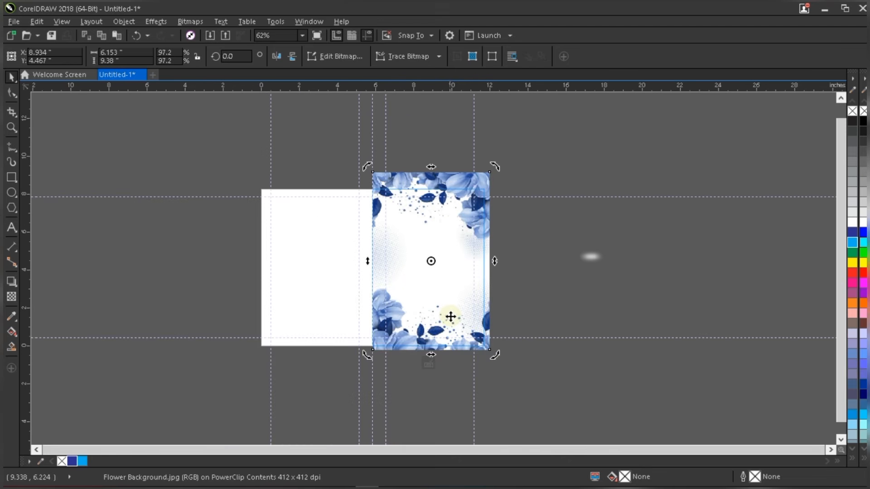
pyautogui.scroll(1, 437, 231)
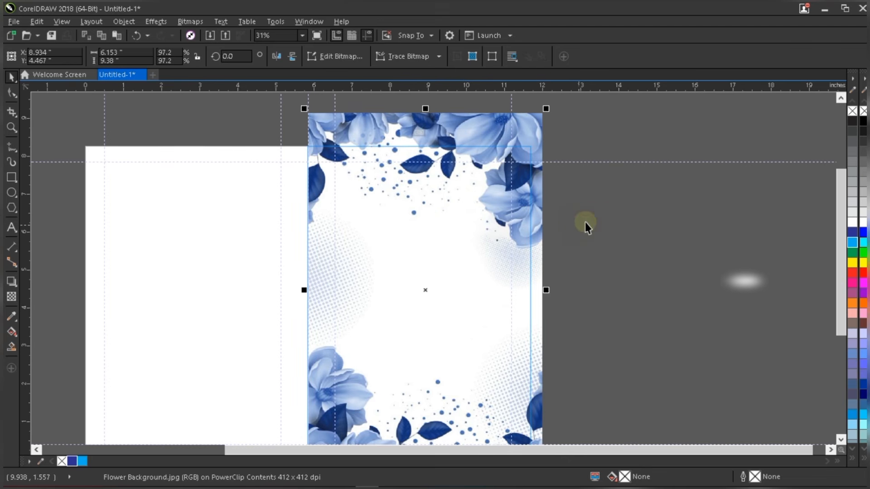
pyautogui.keyDown('ctrl'); pyautogui.click(591, 220); pyautogui.keyUp('ctrl')
pyautogui.press('Escape')
pyautogui.scroll(-1, 468, 211)
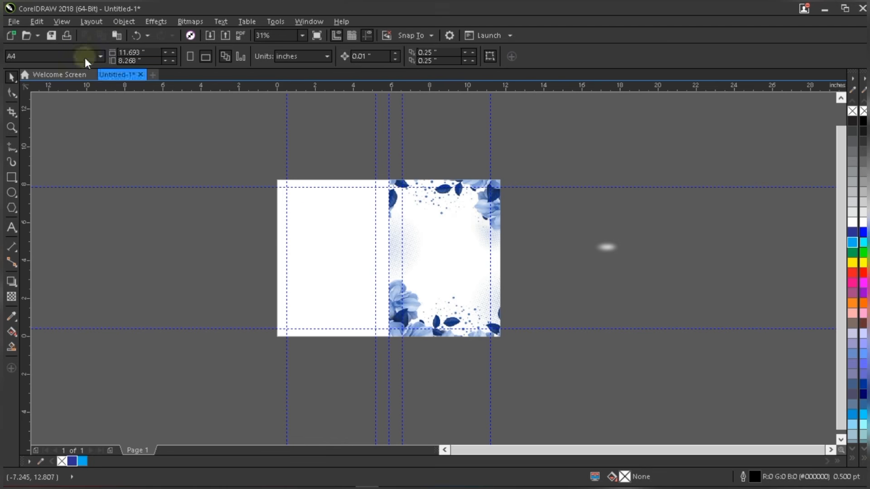
# - Import the Files graphics and place them to the right of the page
pyautogui.click(209, 37)
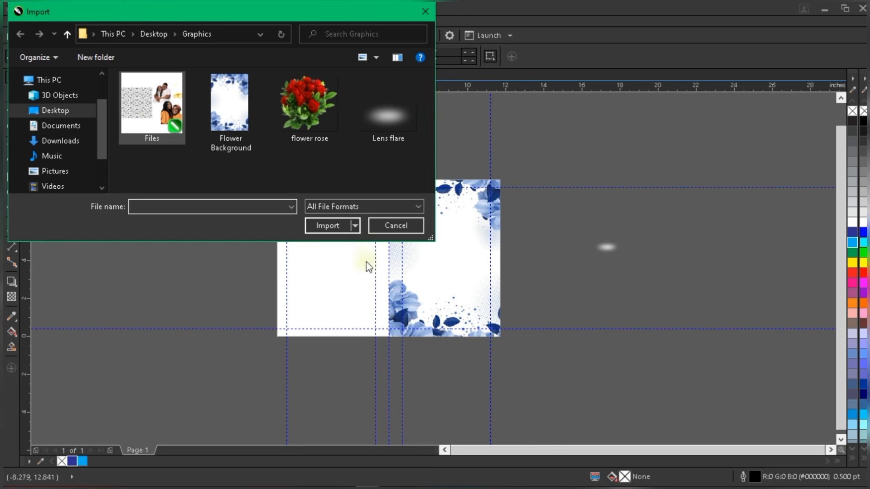
pyautogui.click(332, 252)
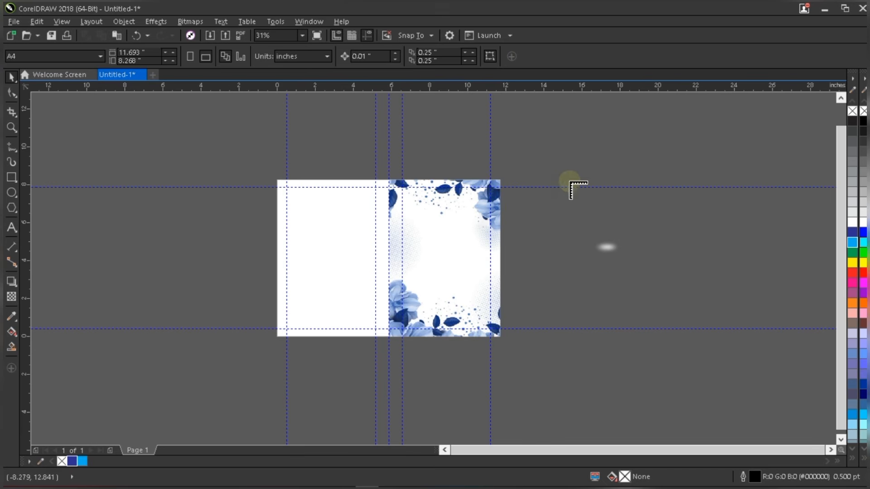
pyautogui.moveTo(553, 138); pyautogui.dragTo(644, 229)
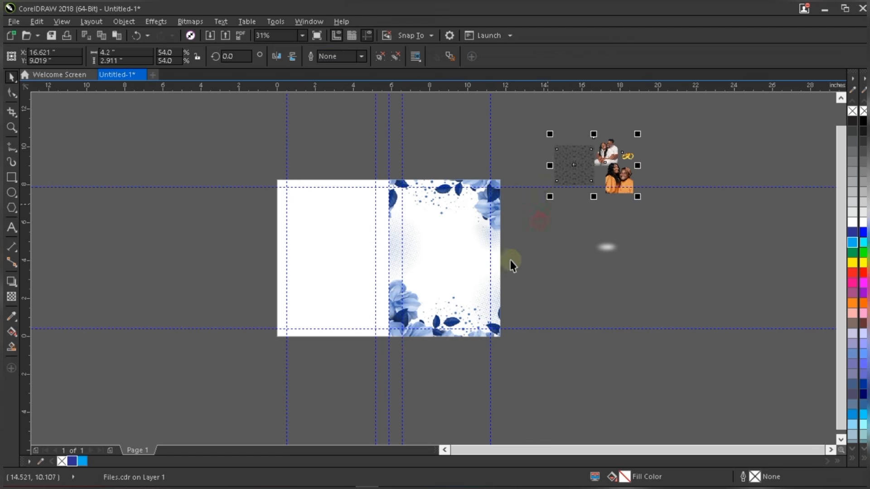
# - Enlarge the imported graphics group to about 74.6%
pyautogui.click(515, 221)
pyautogui.click(618, 190)
pyautogui.moveTo(638, 196); pyautogui.dragTo(692, 244)
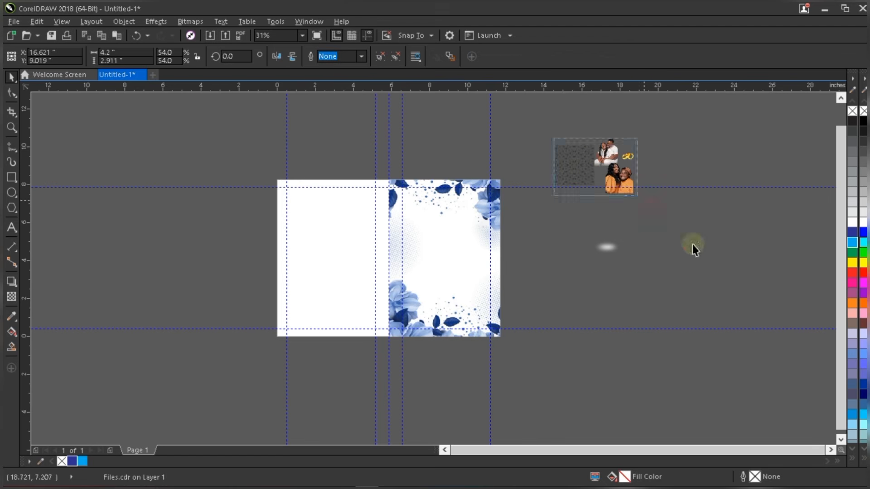
pyautogui.click(481, 118)
pyautogui.click(609, 185)
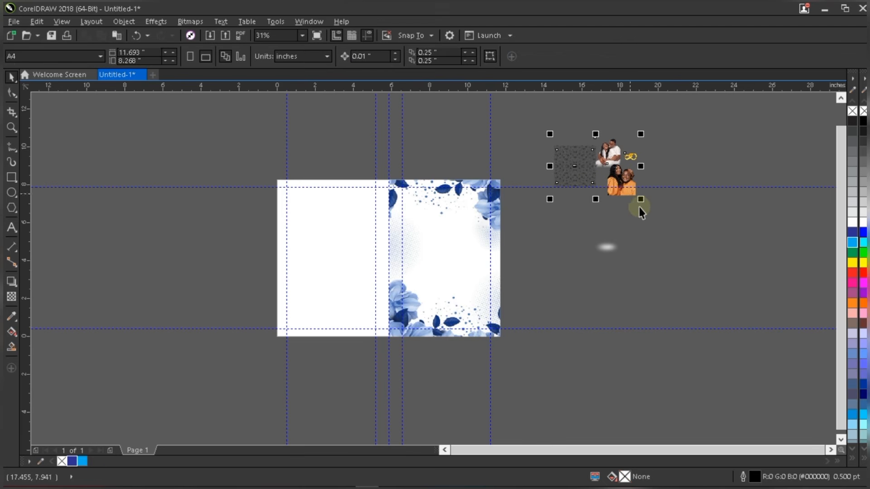
pyautogui.moveTo(640, 199); pyautogui.dragTo(696, 253)
pyautogui.click(490, 131)
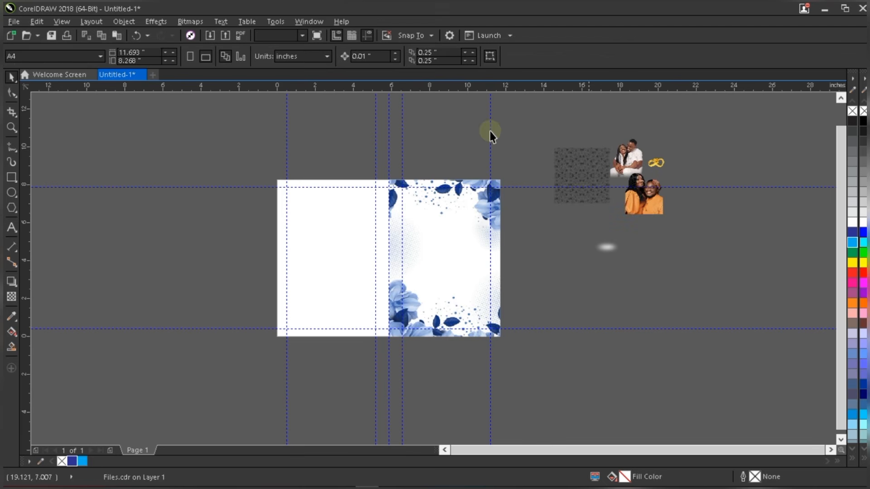
pyautogui.click(616, 188)
pyautogui.click(629, 169)
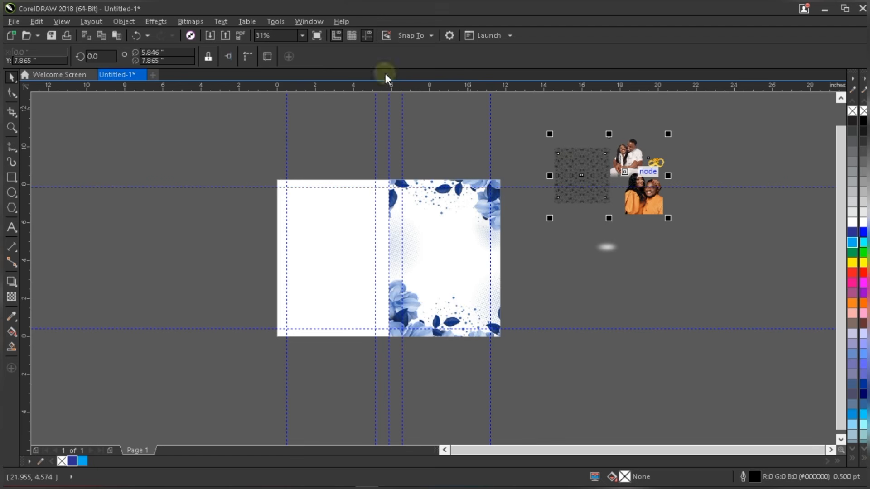
# - Select the orange couple photo on its own and enlarge it
pyautogui.click(704, 280)
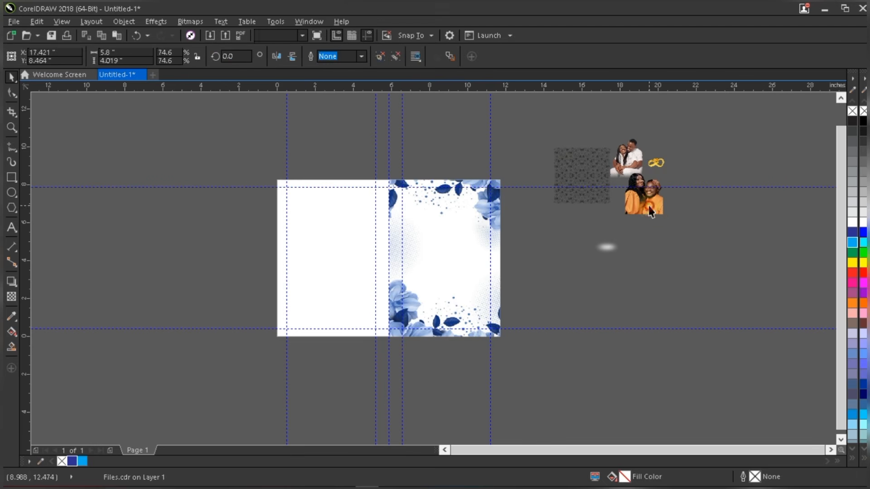
pyautogui.click(647, 204)
pyautogui.moveTo(620, 218); pyautogui.dragTo(545, 334)
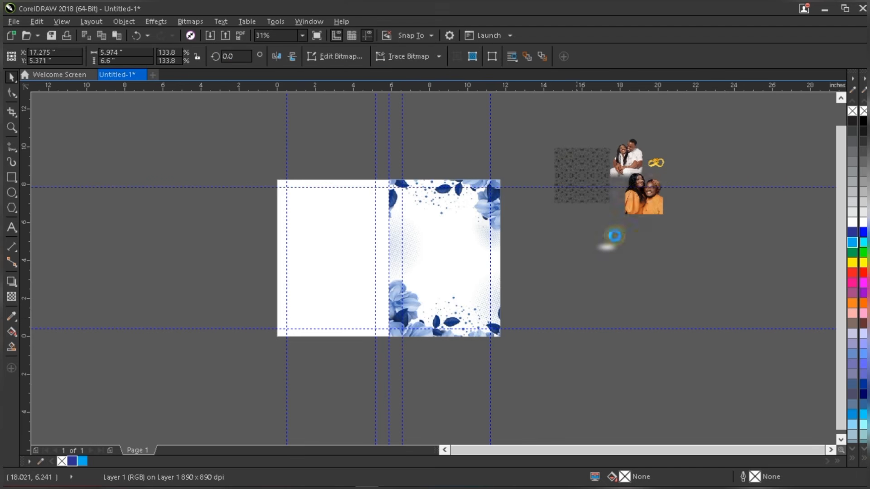
# - Move the orange couple photo over the lower front cover
pyautogui.moveTo(630, 211); pyautogui.dragTo(546, 317)
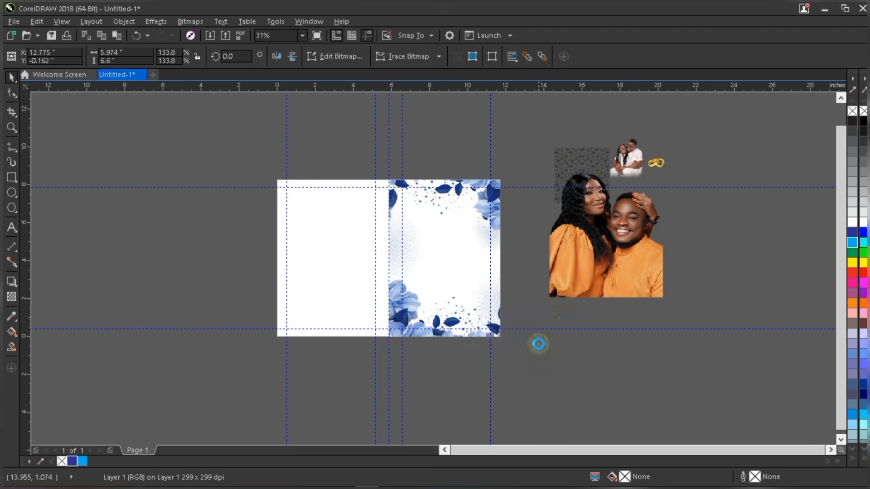
pyautogui.scroll(1, 538, 343)
pyautogui.moveTo(545, 274); pyautogui.dragTo(453, 218)
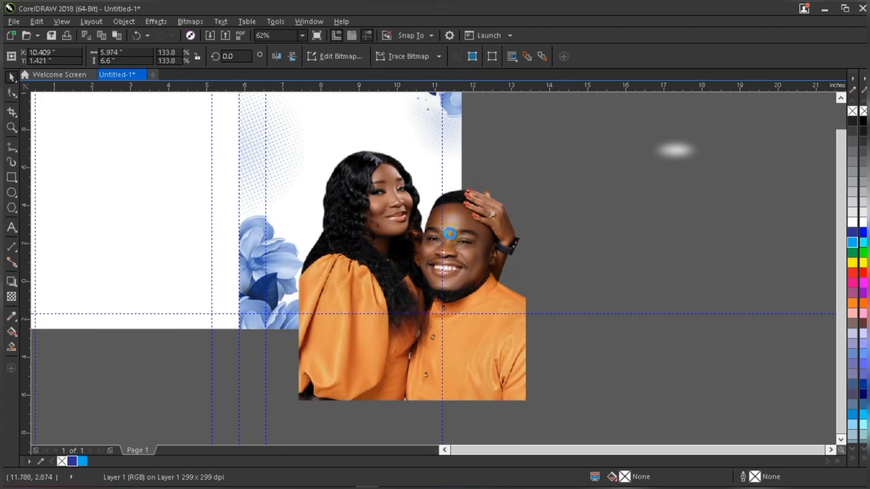
pyautogui.scroll(-1, 450, 225)
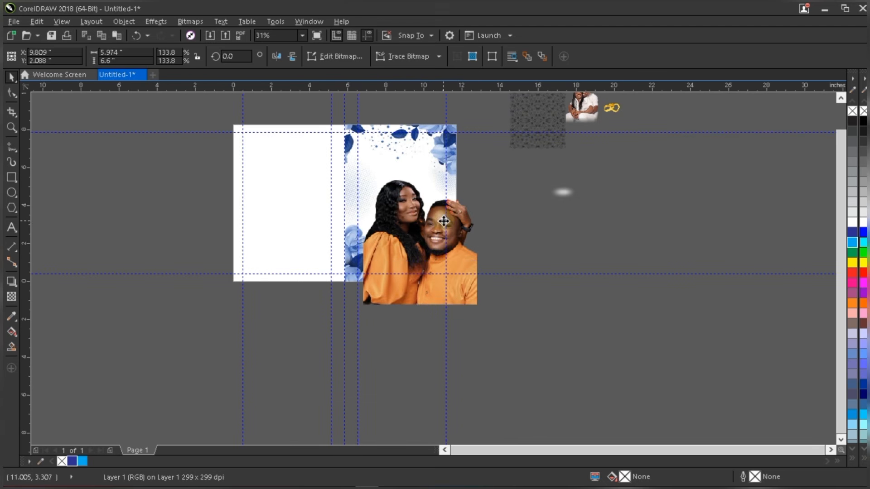
# - Convert the couple photo to a 400 dpi bitmap and shift it slightly right
pyautogui.click(192, 21)
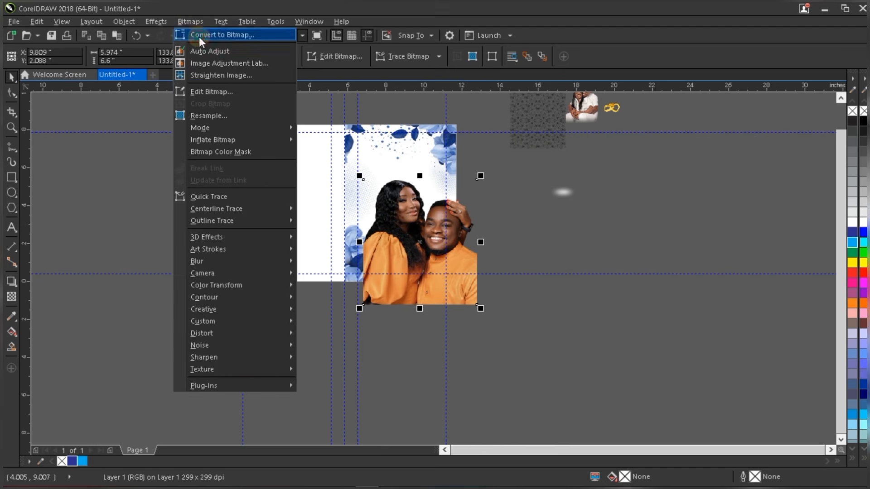
pyautogui.click(199, 35)
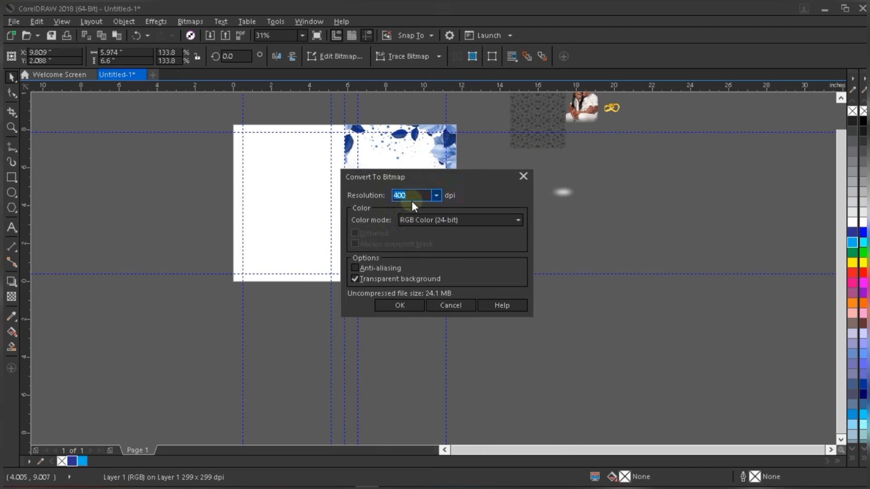
pyautogui.click(406, 302)
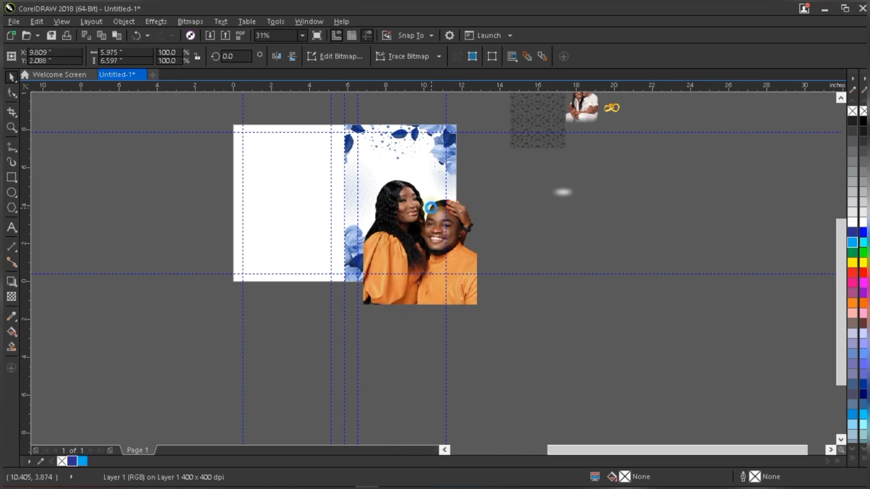
pyautogui.scroll(1, 430, 208)
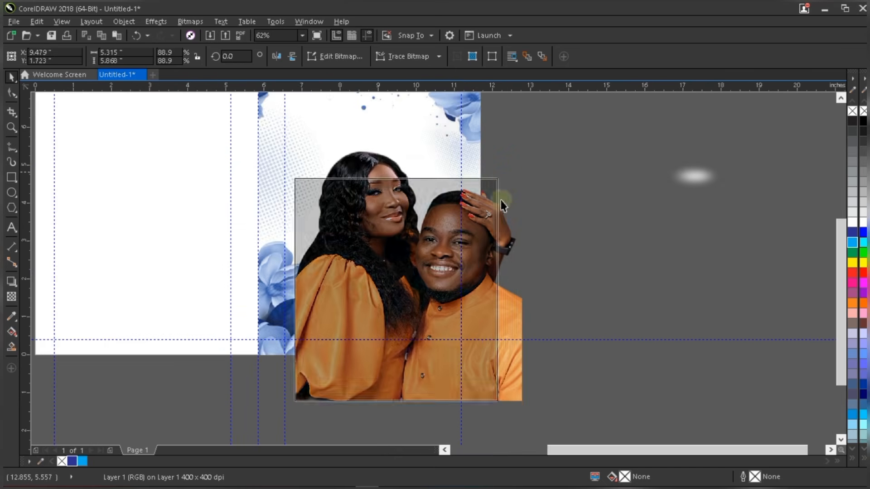
pyautogui.scroll(-1, 433, 285)
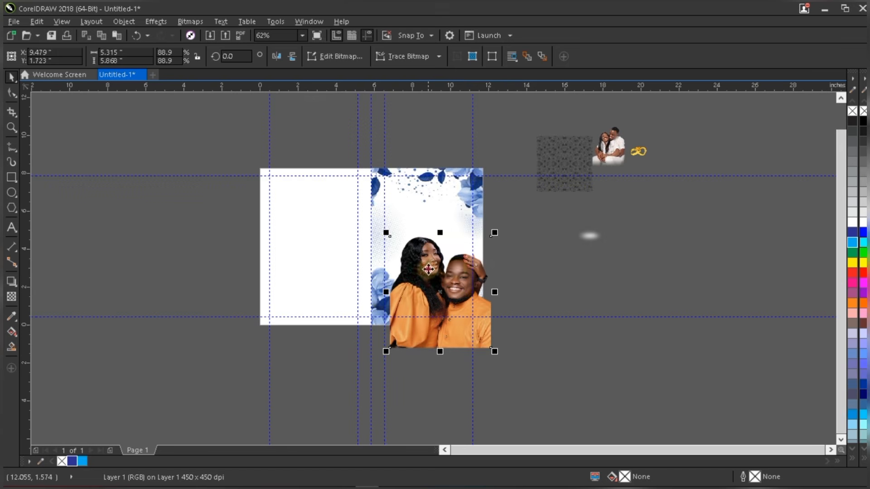
pyautogui.moveTo(428, 270); pyautogui.dragTo(448, 248)
# - Clip the couple photo inside the floral front-cover frame and edit its contents
pyautogui.click(498, 252)
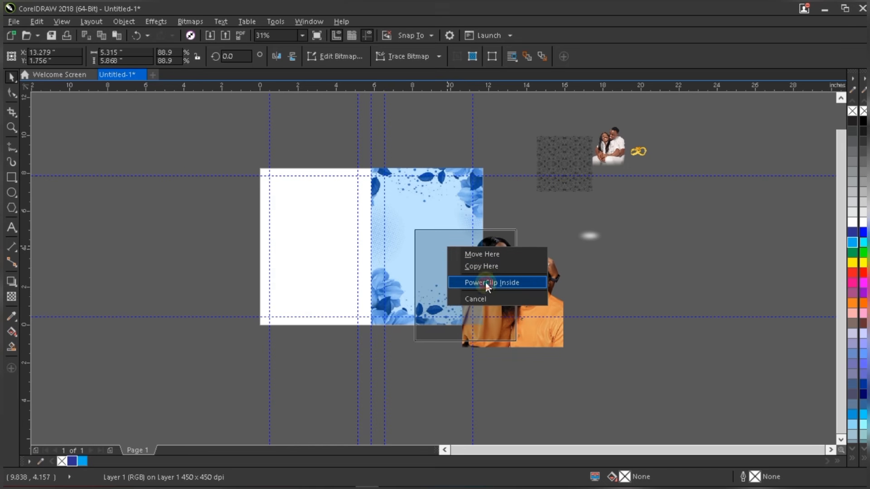
pyautogui.click(485, 282)
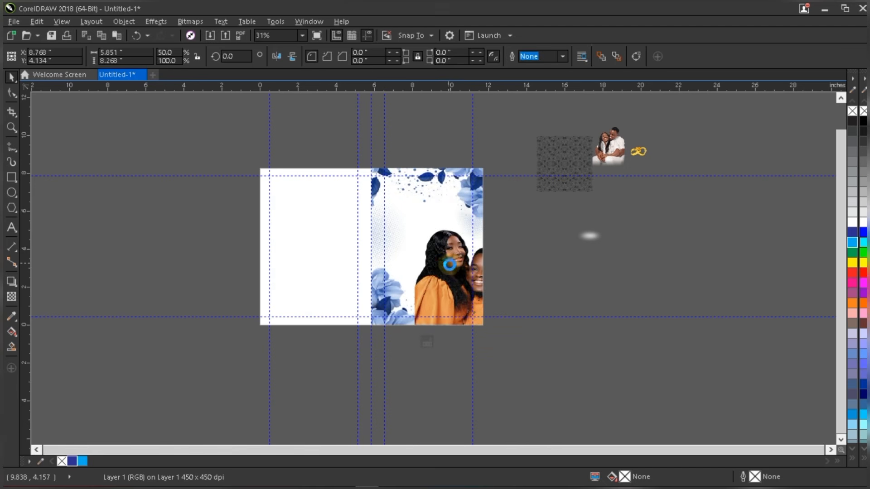
pyautogui.click(456, 263)
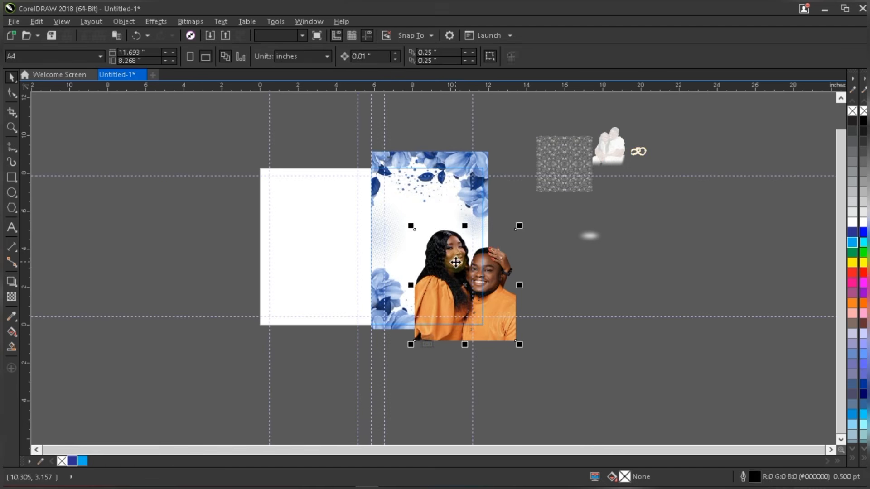
pyautogui.press('p')
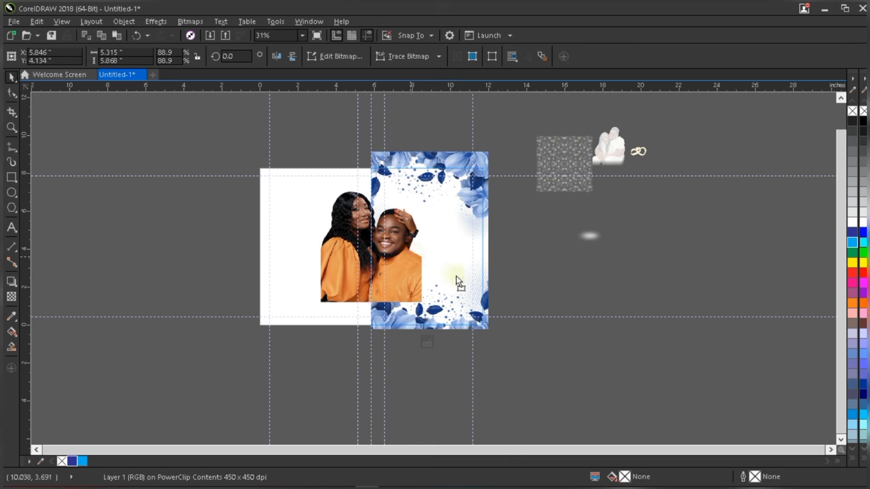
# - Move the photo down-right inside the frame and enlarge it to about 118.5%
pyautogui.moveTo(412, 257); pyautogui.dragTo(457, 276)
pyautogui.moveTo(471, 327); pyautogui.dragTo(503, 361)
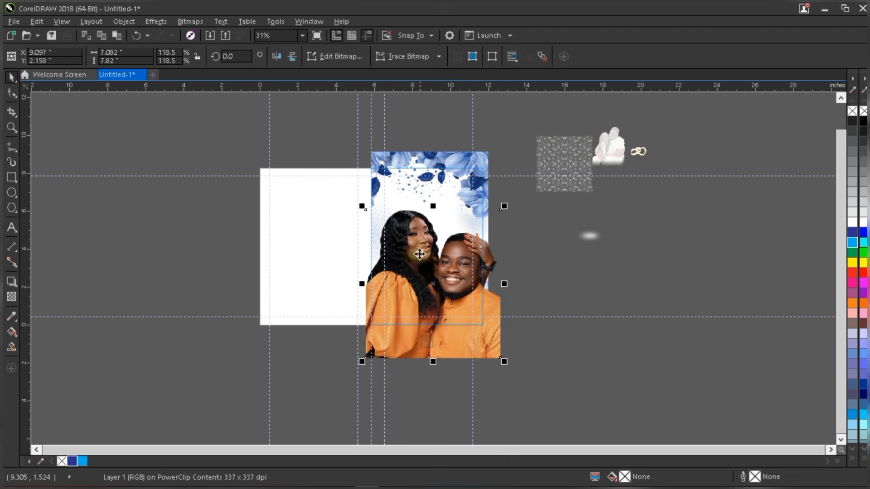
pyautogui.moveTo(416, 241); pyautogui.dragTo(415, 238)
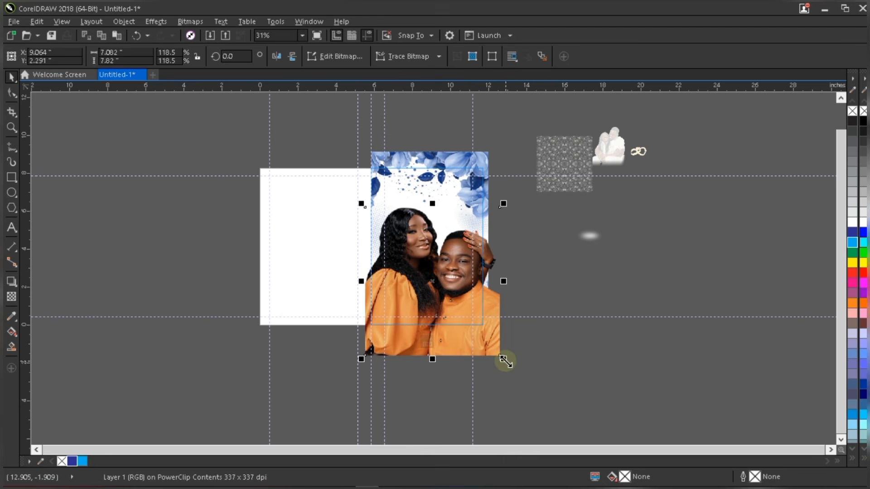
pyautogui.moveTo(504, 356); pyautogui.dragTo(501, 349)
pyautogui.scroll(2, 482, 335)
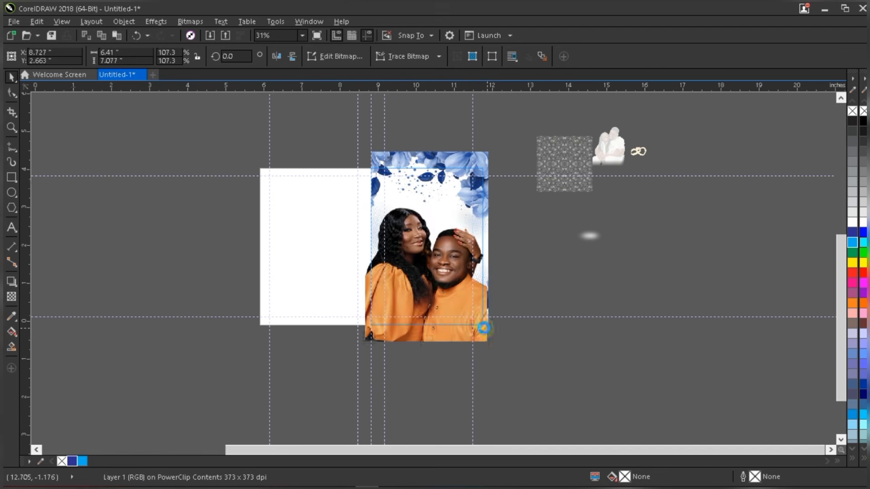
pyautogui.moveTo(494, 358); pyautogui.dragTo(502, 362)
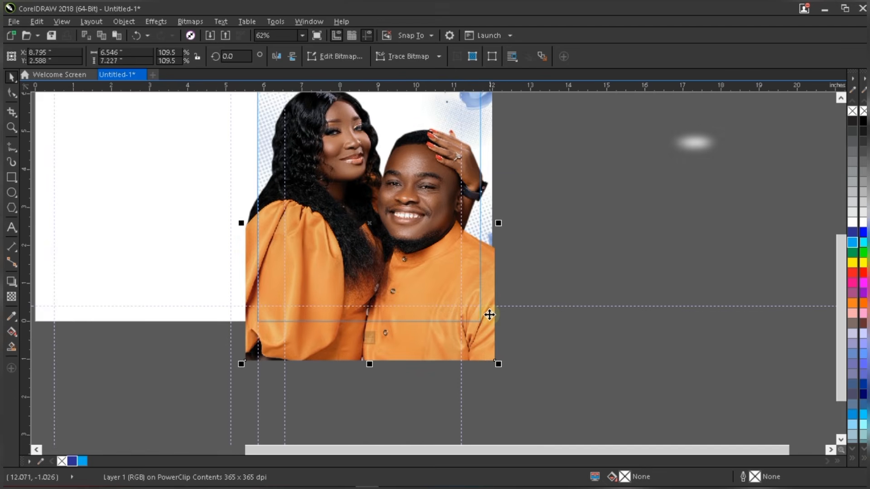
pyautogui.scroll(-1, 488, 314)
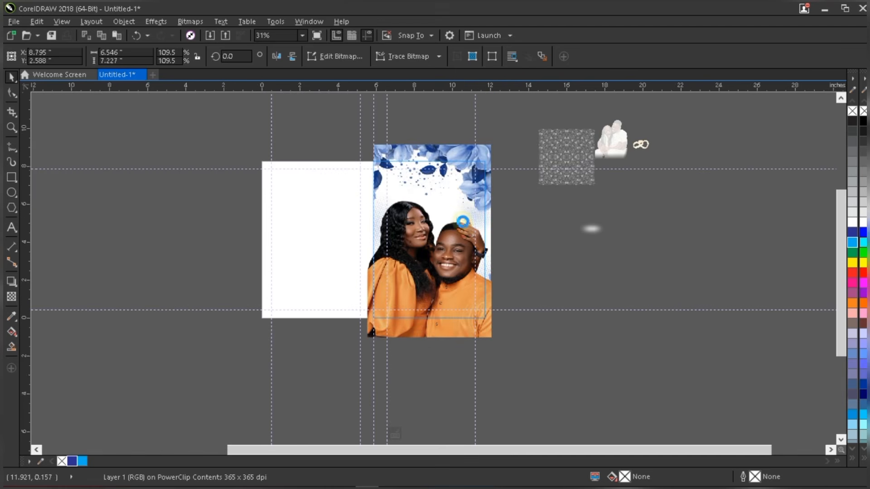
pyautogui.scroll(1, 456, 225)
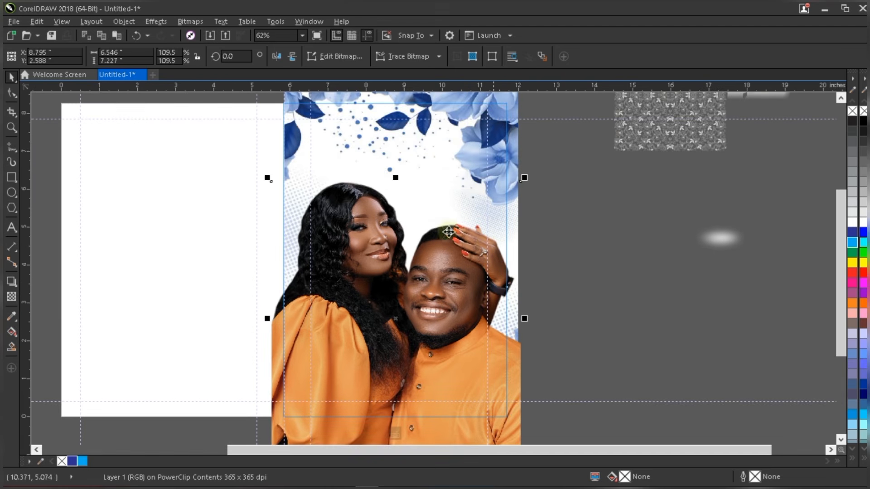
pyautogui.scroll(-1, 446, 231)
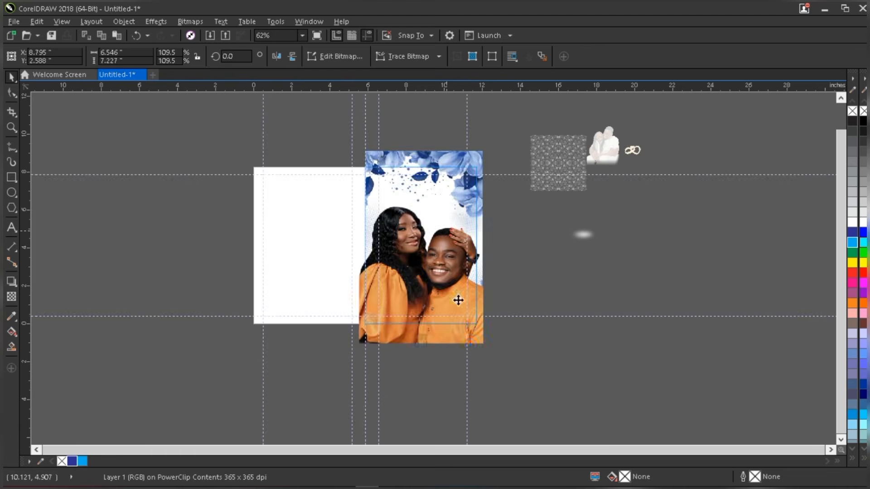
pyautogui.scroll(2, 471, 344)
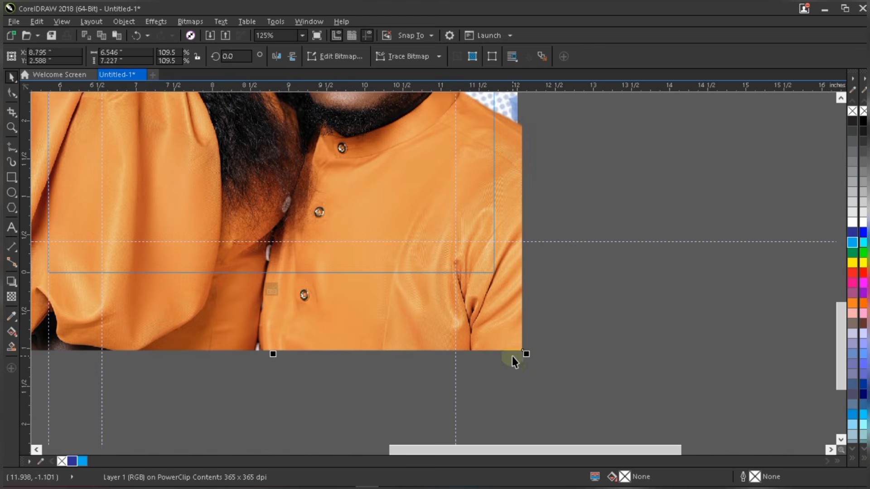
pyautogui.scroll(-1, 512, 356)
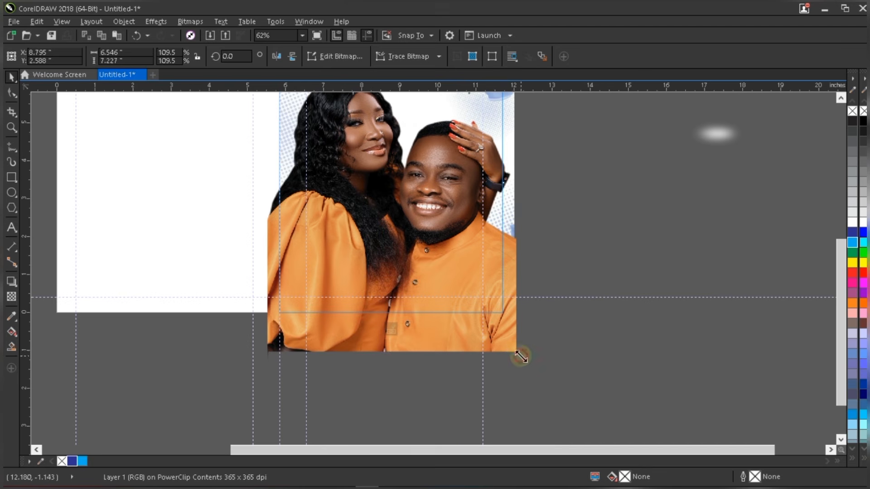
# - Scale the clipped photo down to 102.7%, nudge it right, and finish the PowerClip edit
pyautogui.moveTo(520, 357); pyautogui.dragTo(535, 417)
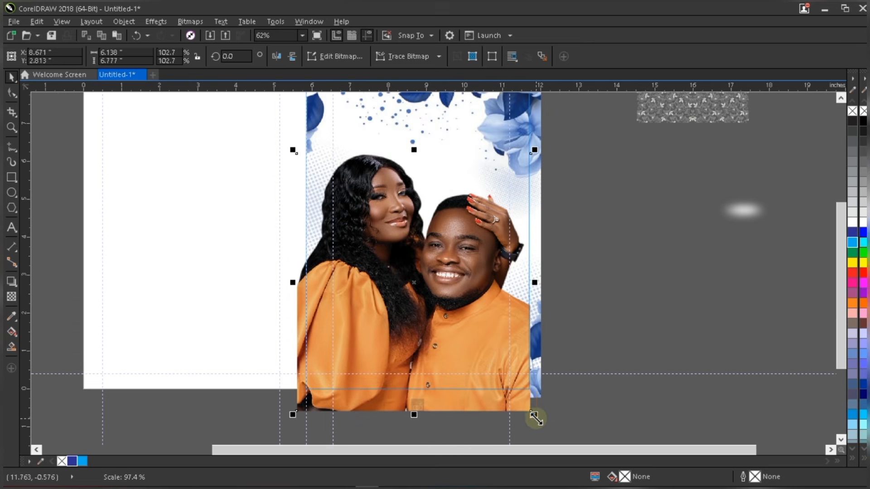
pyautogui.press('Right')
pyautogui.press('Right')
pyautogui.press('Right')
pyautogui.press('Right')
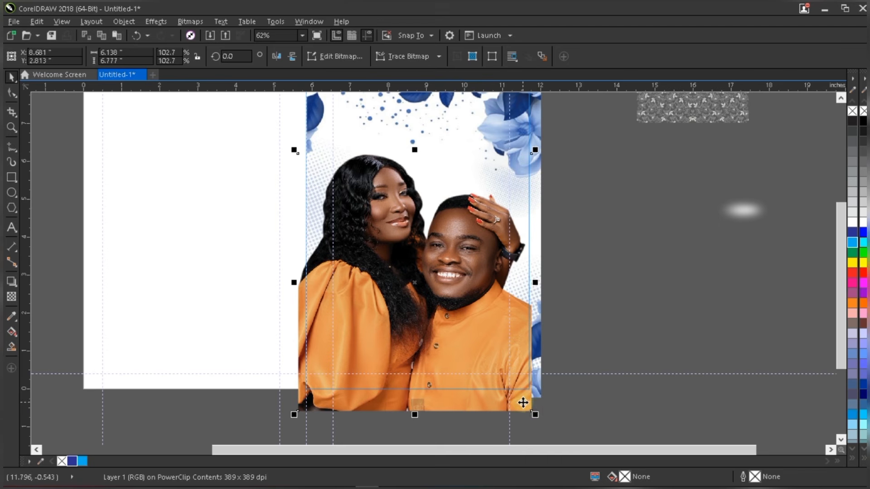
pyautogui.press('Right')
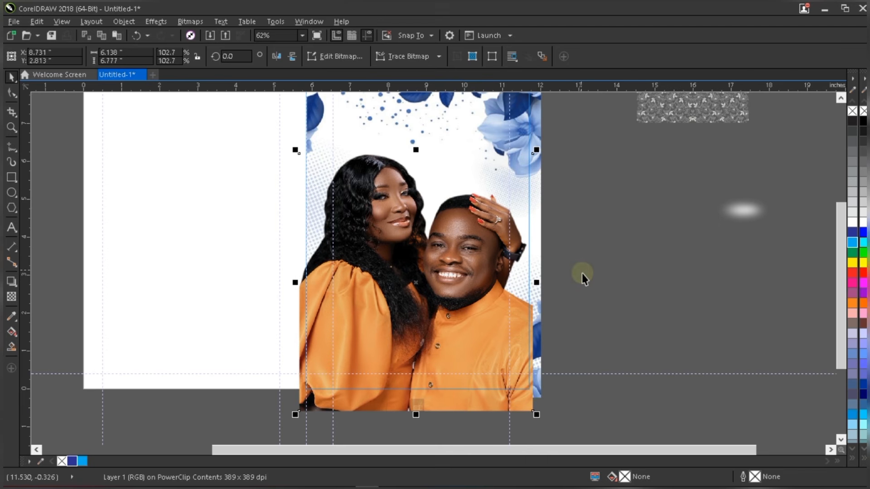
pyautogui.keyDown('ctrl'); pyautogui.click(584, 275); pyautogui.keyUp('ctrl')
pyautogui.click(586, 278)
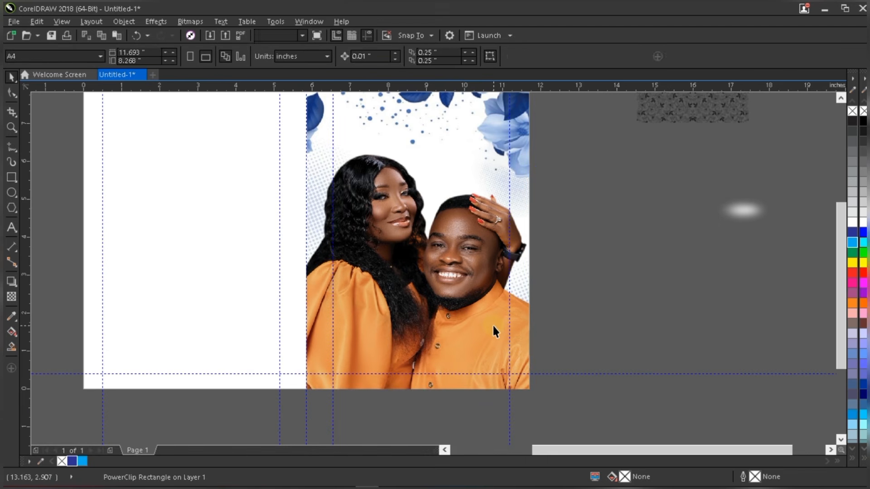
pyautogui.scroll(-1, 492, 324)
# - Add Arial artistic text reading '#TheAEExperience' below the cover
pyautogui.click(465, 309)
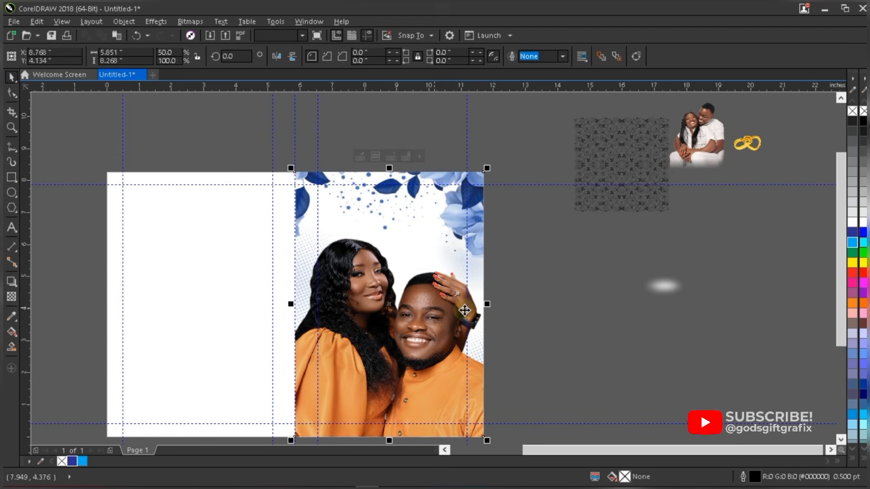
pyautogui.click(481, 291)
pyautogui.scroll(-1, 479, 291)
pyautogui.scroll(1, 463, 354)
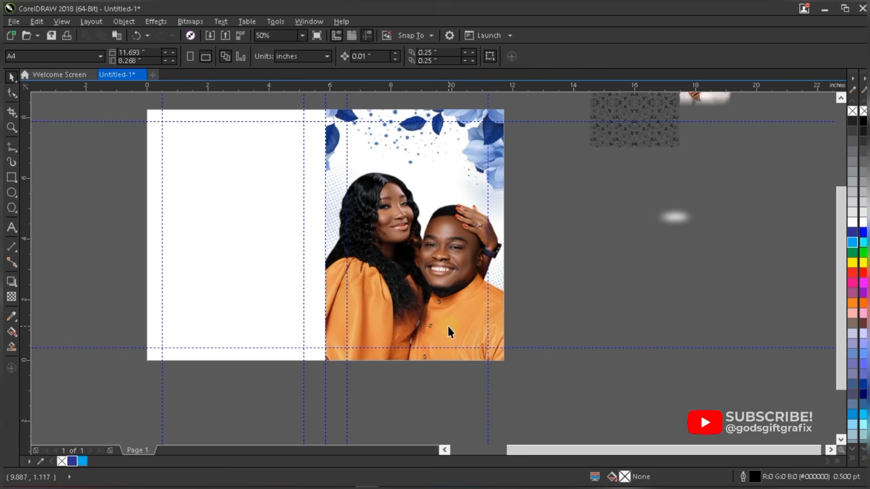
pyautogui.click(12, 227)
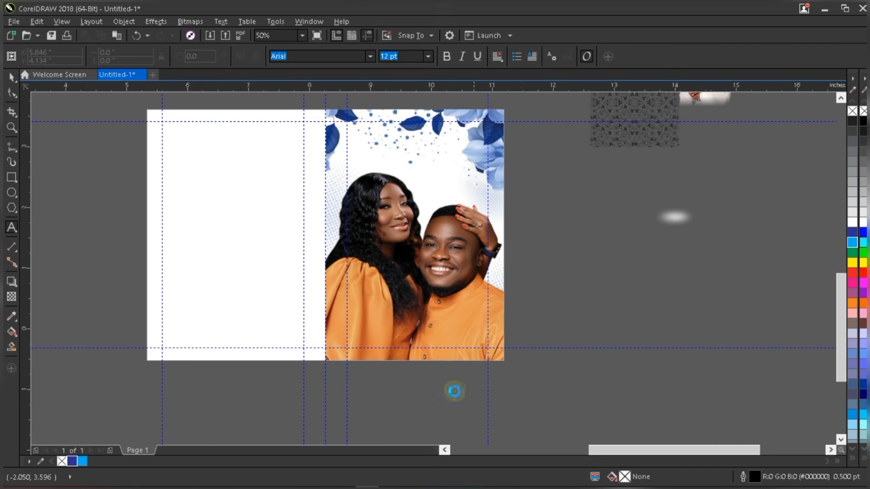
pyautogui.scroll(4, 452, 389)
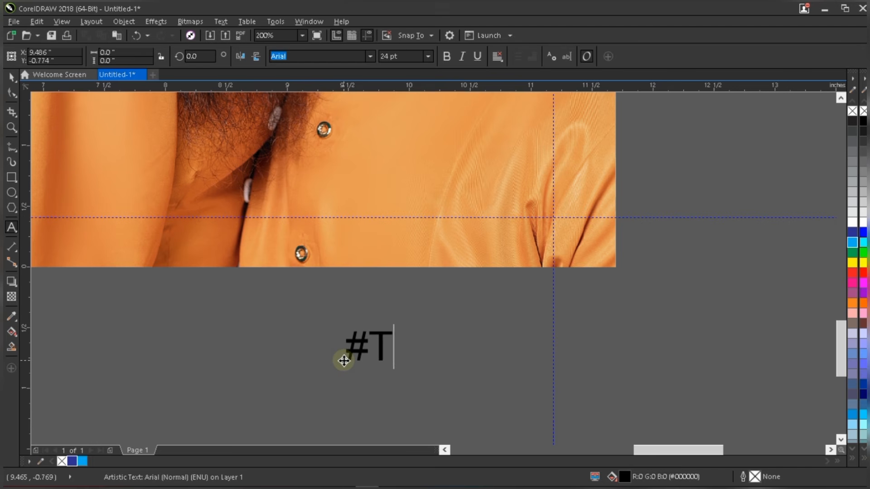
pyautogui.write('heA')
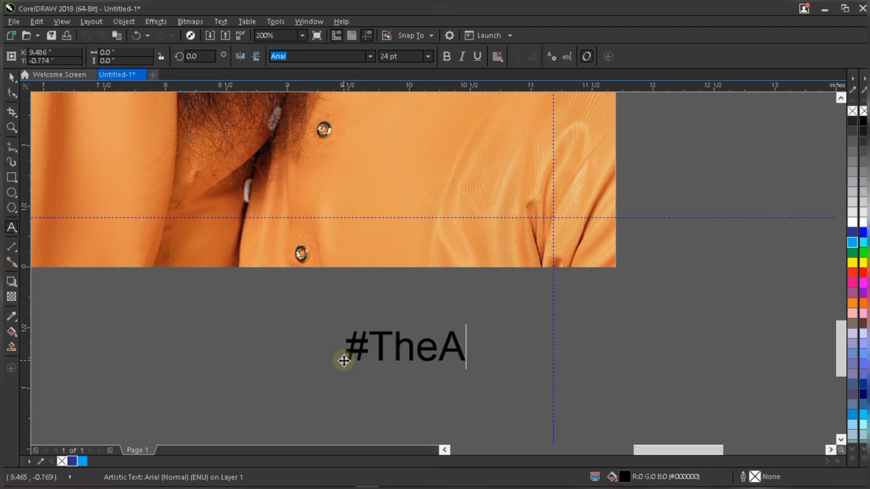
pyautogui.write('EExp')
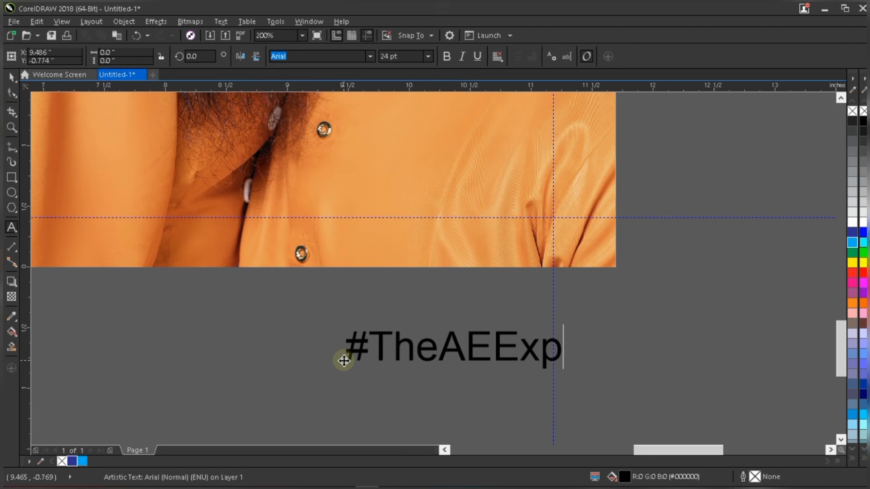
pyautogui.write('erience')
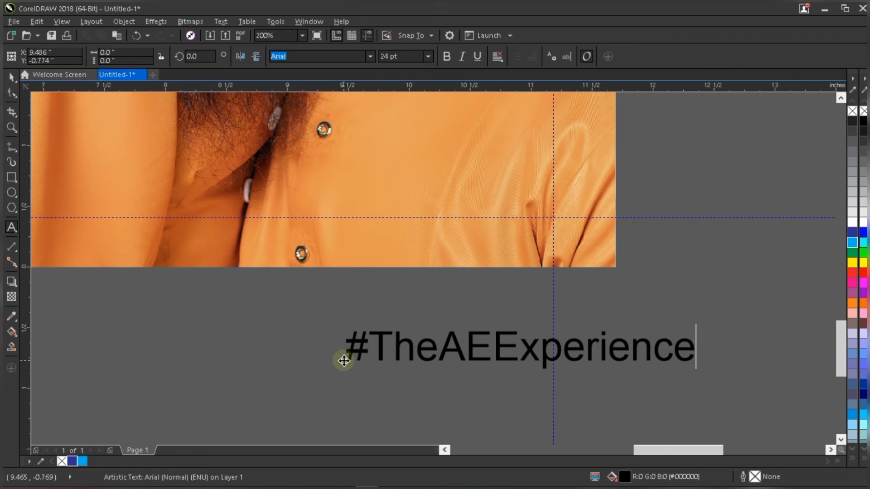
pyautogui.press('Escape')
# - Scale the hashtag text down to about 17.4 pt
pyautogui.scroll(-1, 436, 382)
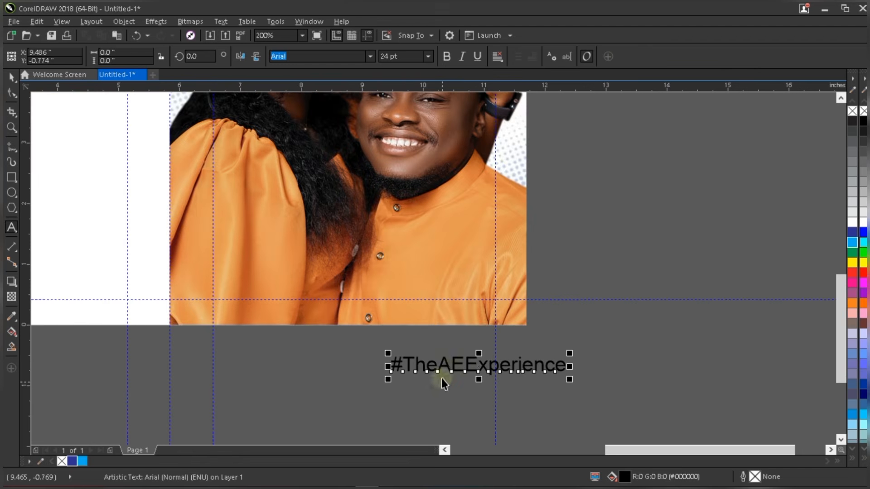
pyautogui.press('space')
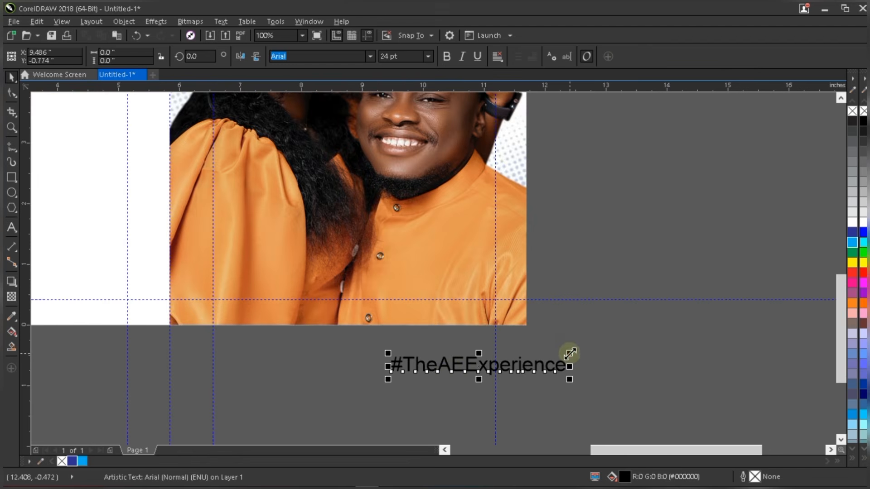
pyautogui.moveTo(569, 353); pyautogui.dragTo(520, 349)
pyautogui.scroll(1, 447, 374)
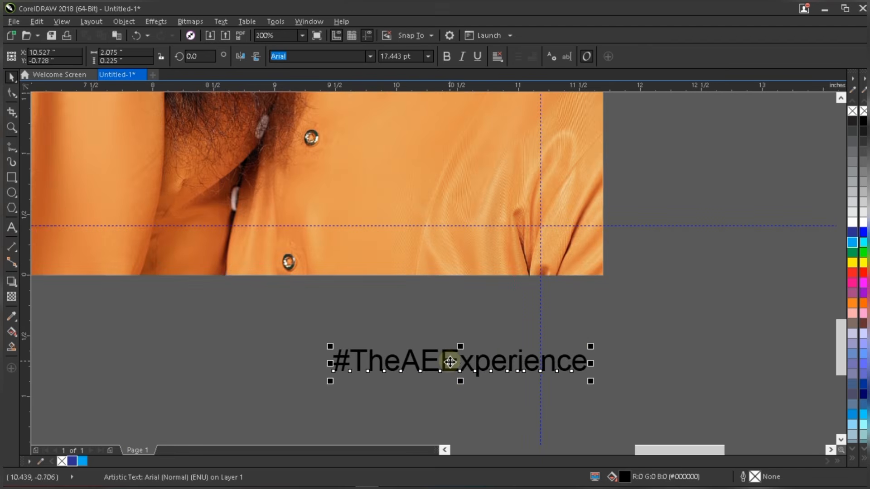
pyautogui.scroll(-1, 450, 362)
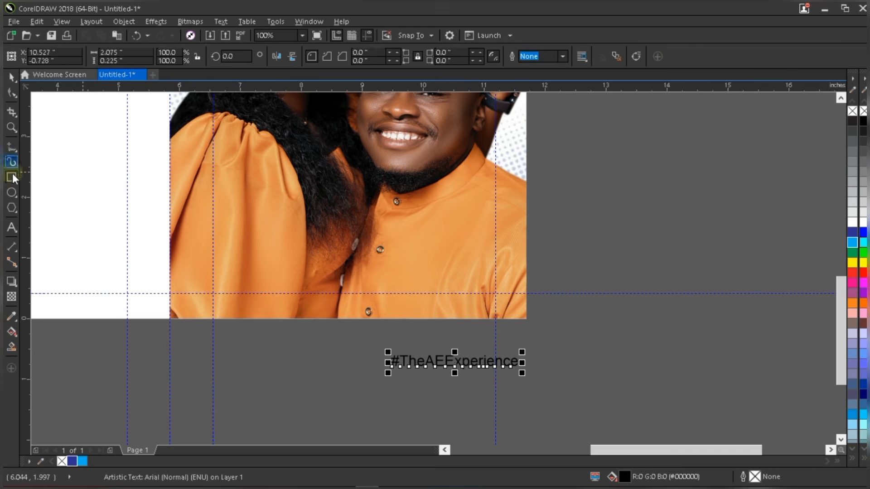
# - Draw a 2.087 × 0.229 in bar over the photo's lower right, filled dark blue
pyautogui.moveTo(398, 277); pyautogui.dragTo(598, 255)
pyautogui.scroll(2, 476, 289)
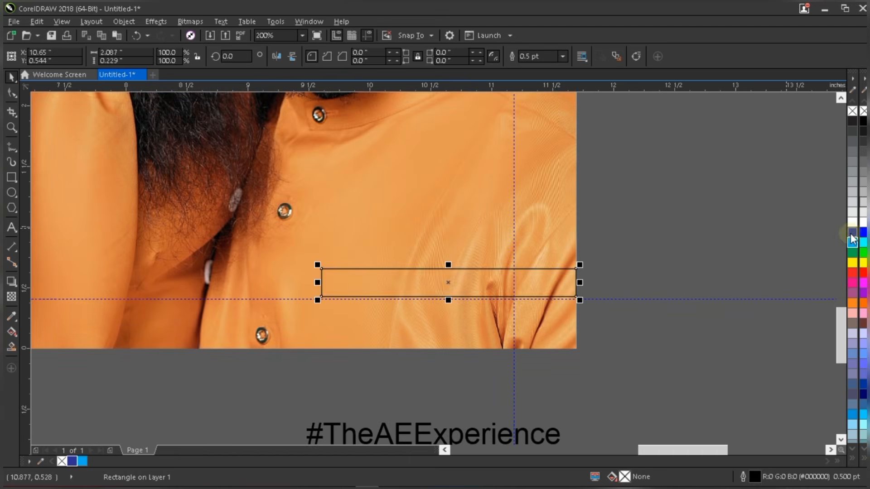
pyautogui.click(851, 234)
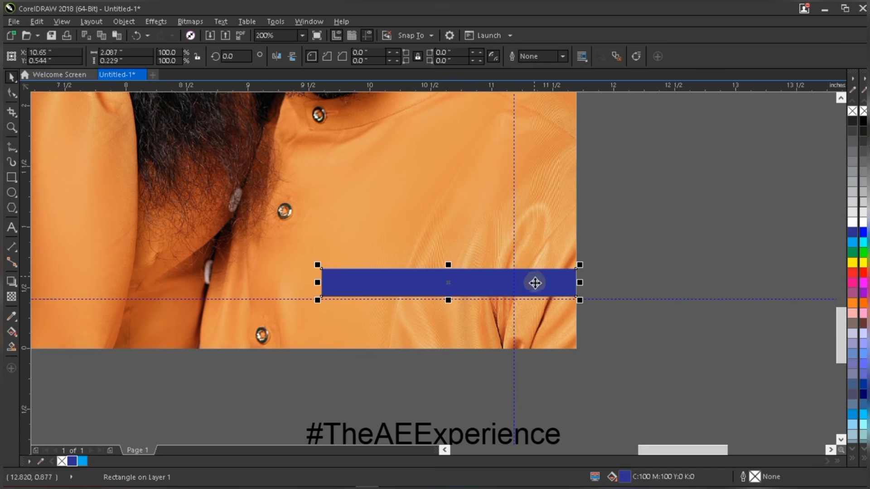
pyautogui.moveTo(536, 289); pyautogui.dragTo(537, 287)
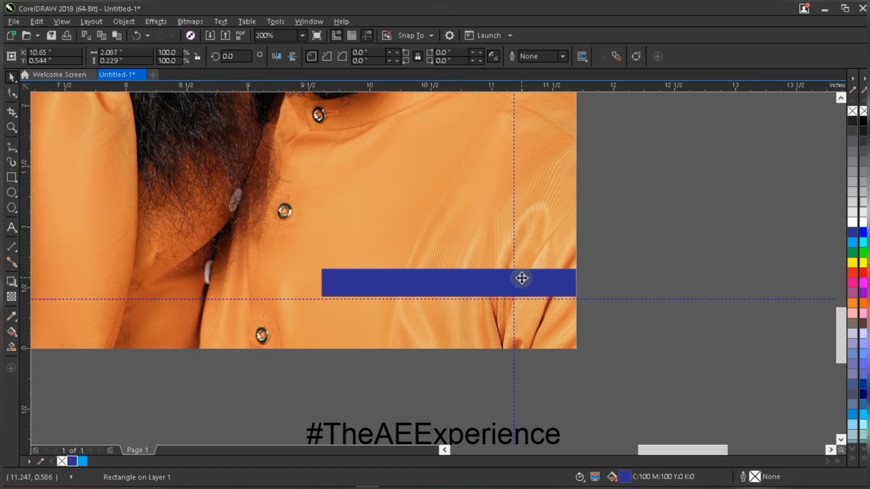
# - Nudge the blue bar slightly and move the hashtag text up onto it
pyautogui.click(493, 441)
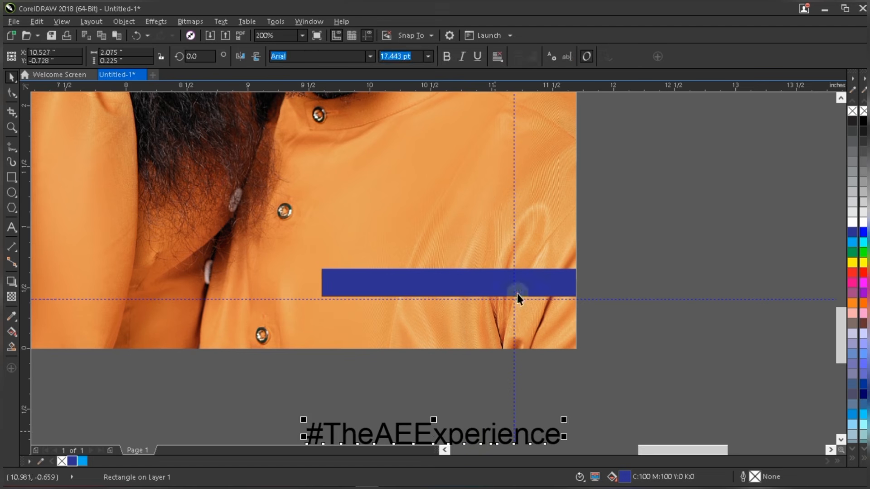
pyautogui.click(557, 251)
pyautogui.click(490, 289)
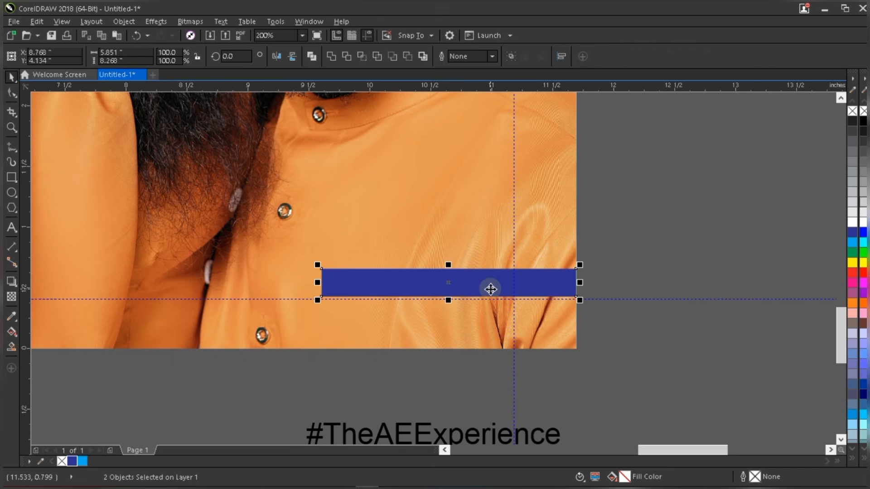
pyautogui.moveTo(490, 289); pyautogui.dragTo(490, 289)
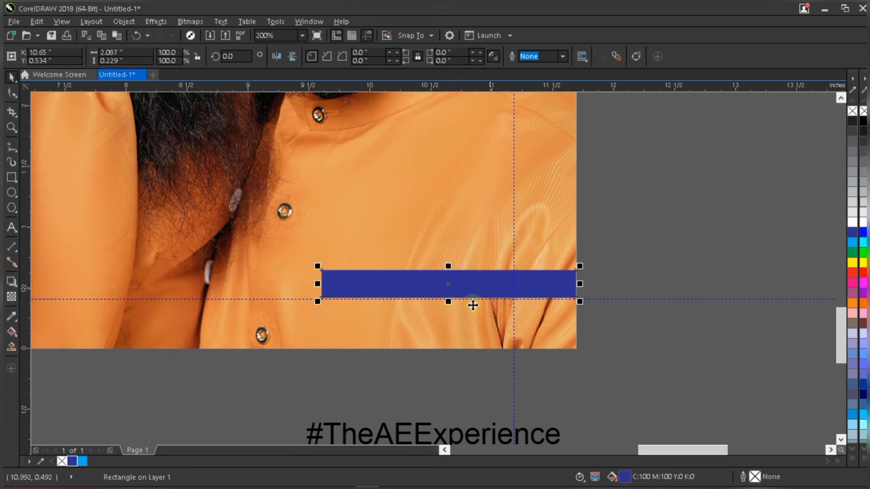
pyautogui.scroll(-2, 452, 288)
pyautogui.click(447, 367)
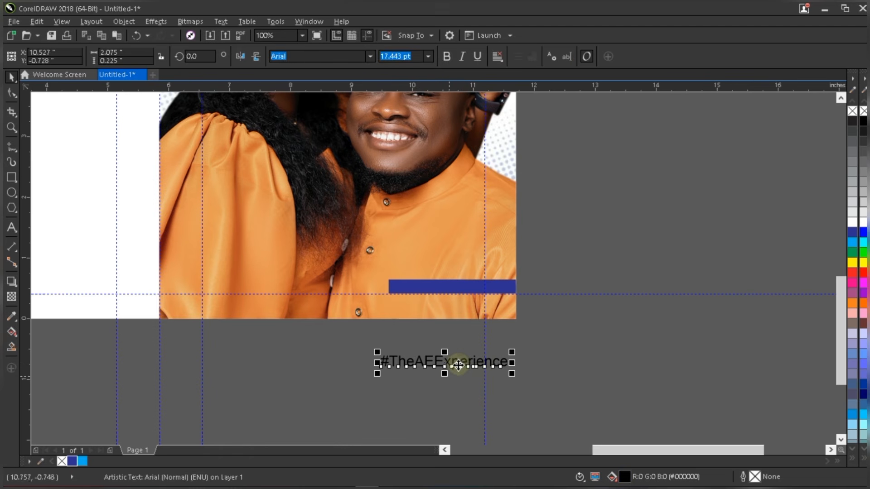
pyautogui.scroll(1, 459, 363)
pyautogui.moveTo(452, 359); pyautogui.dragTo(482, 213)
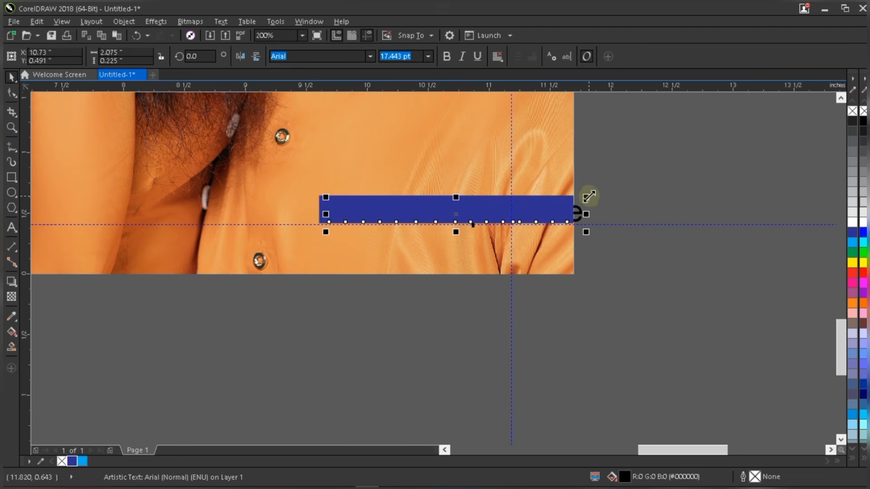
# - Bring the hashtag text in front of the bar with Order > To Front of Page
pyautogui.rightClick(457, 212)
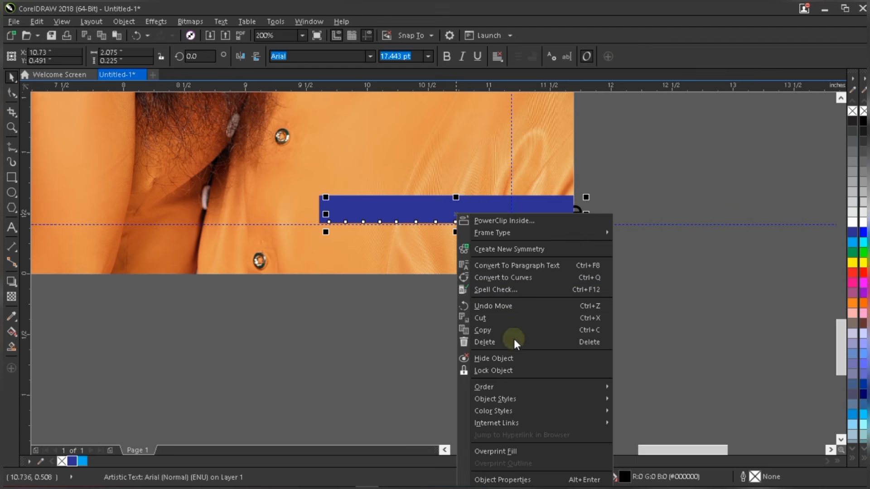
pyautogui.moveTo(564, 389)
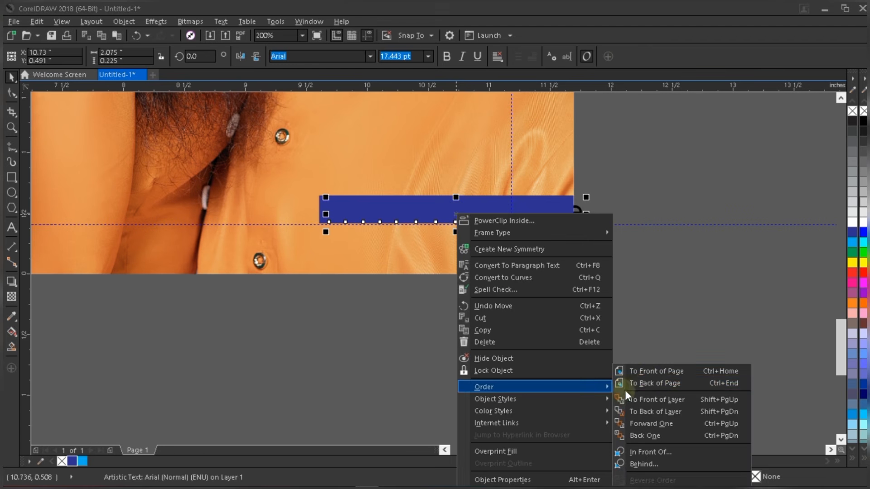
pyautogui.click(702, 372)
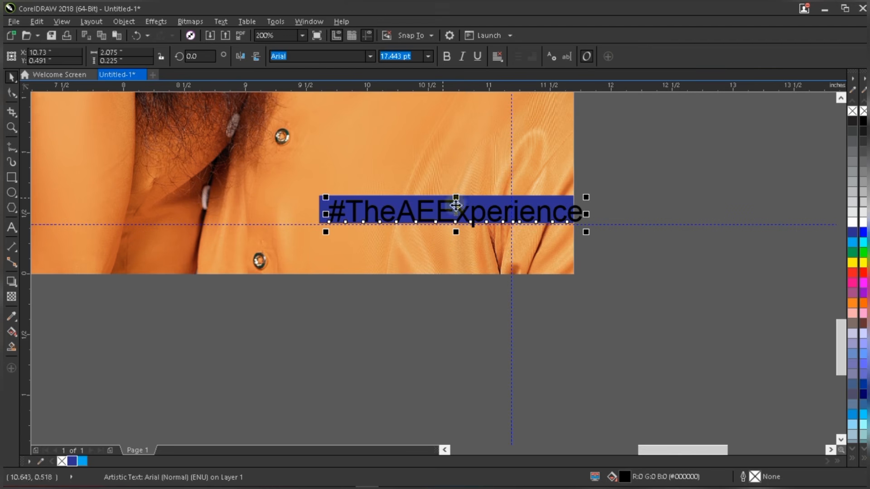
# - Shrink the hashtag text and set its font size to 12.5 pt
pyautogui.moveTo(585, 198); pyautogui.dragTo(554, 201)
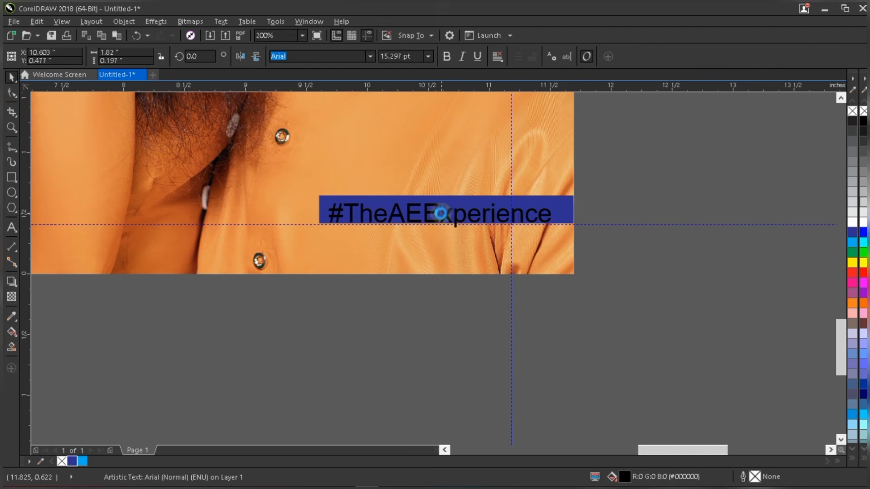
pyautogui.moveTo(449, 217); pyautogui.dragTo(437, 212)
pyautogui.click(403, 56)
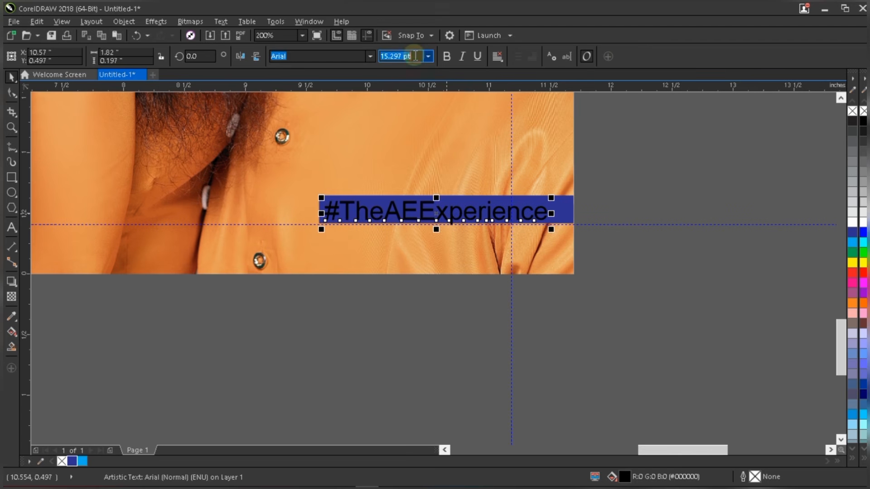
pyautogui.write('12.5')
pyautogui.press('Return')
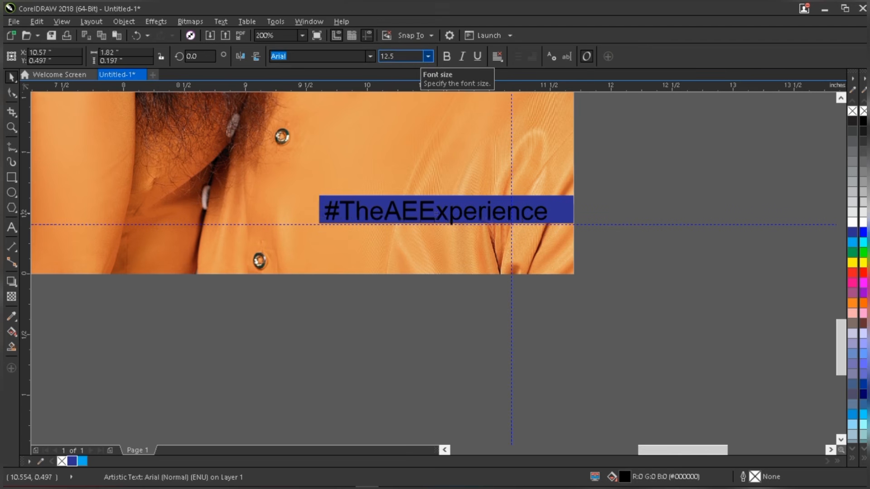
# - Reposition the text on the bar and lower the bar's top edge to 84.5% height
pyautogui.scroll(1, 461, 222)
pyautogui.scroll(1, 461, 221)
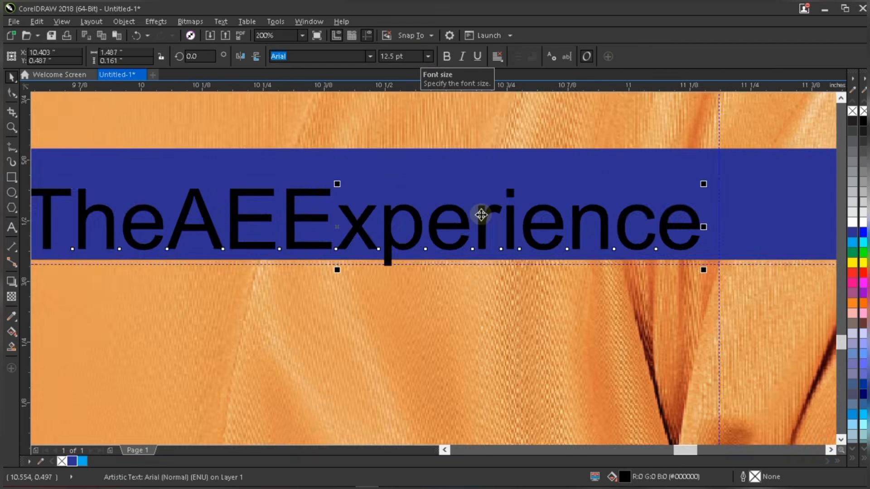
pyautogui.scroll(-1, 480, 213)
pyautogui.moveTo(485, 210); pyautogui.dragTo(487, 211)
pyautogui.click(490, 188)
pyautogui.moveTo(469, 177); pyautogui.dragTo(474, 188)
# - Make the hashtag text white
pyautogui.click(490, 211)
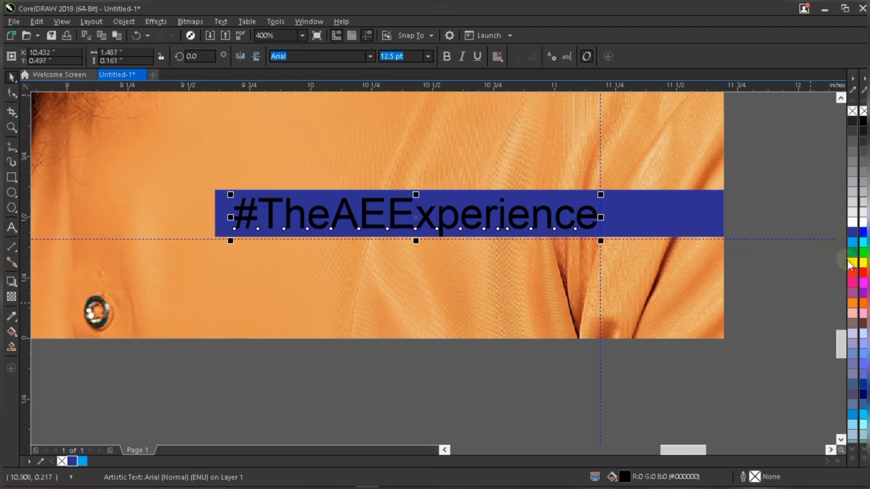
pyautogui.click(852, 223)
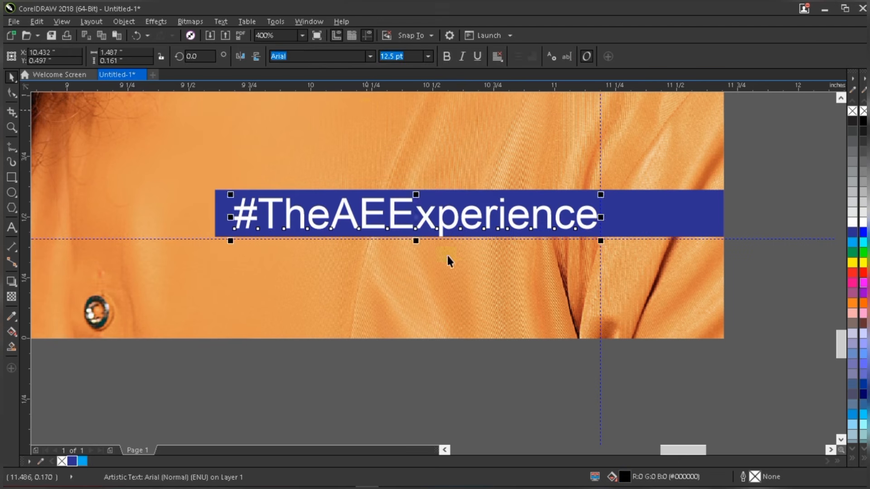
pyautogui.scroll(-1, 453, 266)
pyautogui.scroll(1, 420, 234)
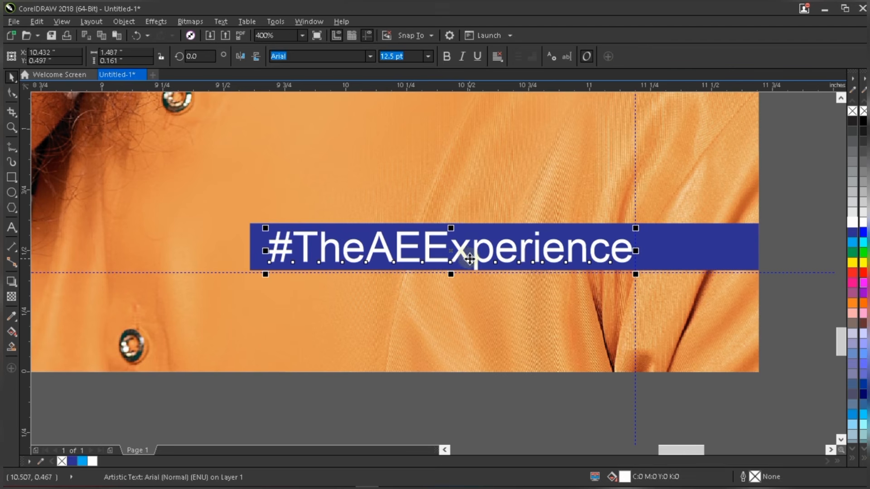
# - Trim the blue bar's left edge to 2.05 in width and nudge the hashtag into place
pyautogui.click(249, 246)
pyautogui.moveTo(248, 246); pyautogui.dragTo(258, 245)
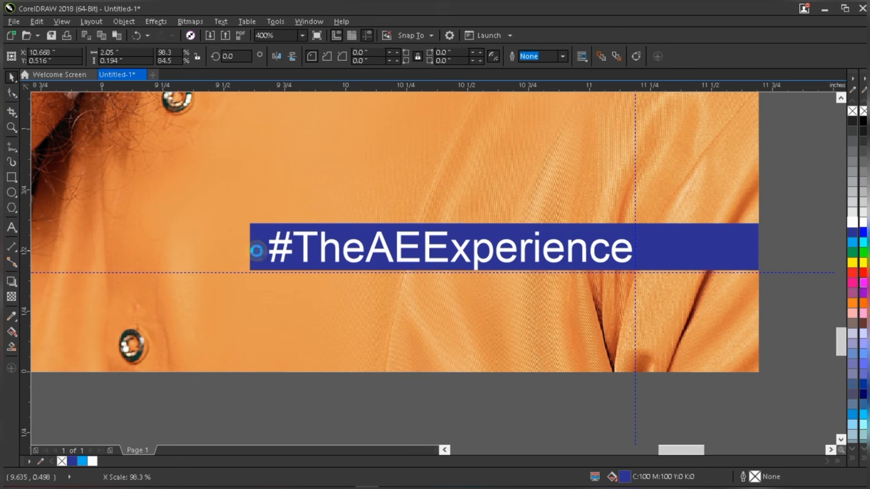
pyautogui.click(501, 247)
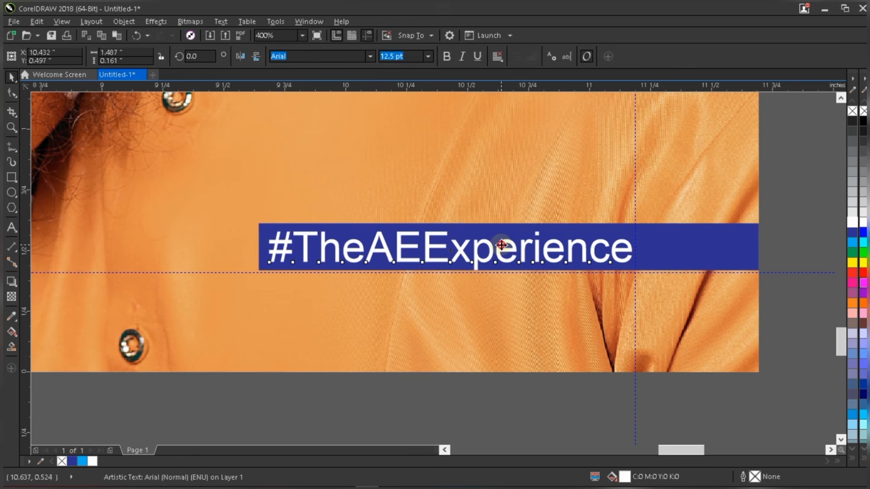
pyautogui.moveTo(503, 243); pyautogui.dragTo(502, 244)
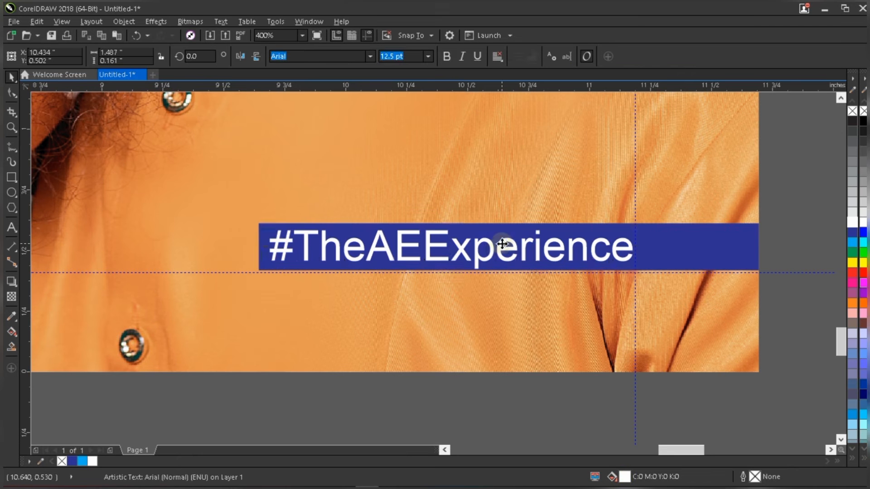
pyautogui.click(686, 251)
pyautogui.scroll(-2, 682, 257)
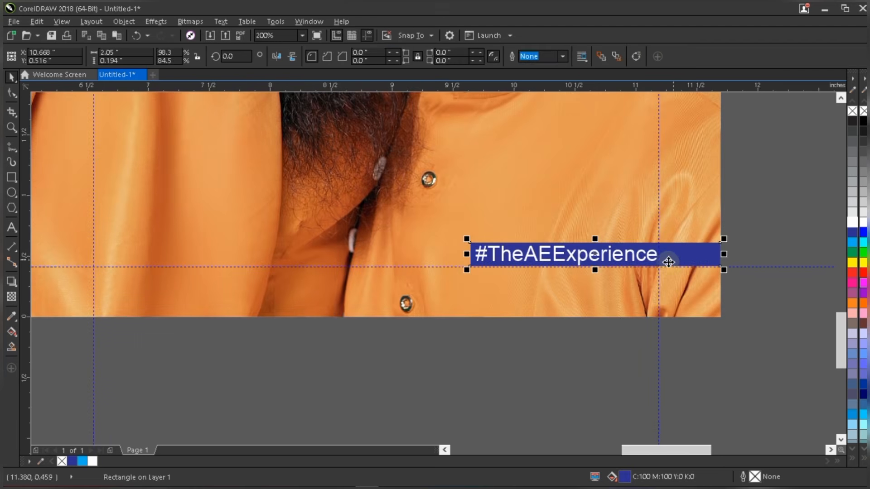
pyautogui.scroll(2, 722, 268)
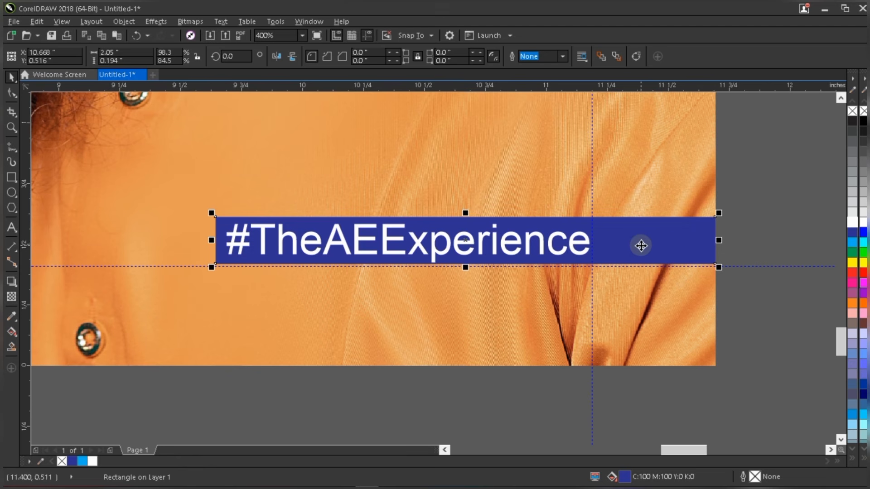
pyautogui.click(622, 476)
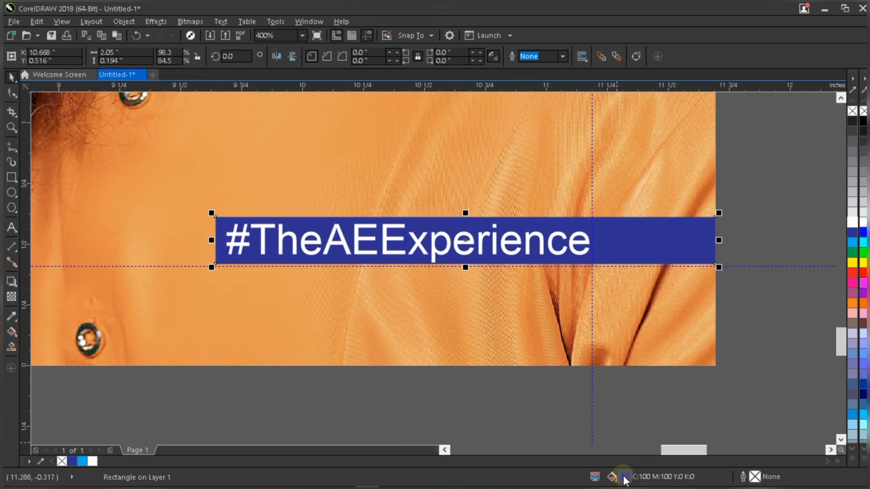
# - Refill the bar in Edit Fill with navy CMYK 100/100/22/50
pyautogui.doubleClick(624, 478)
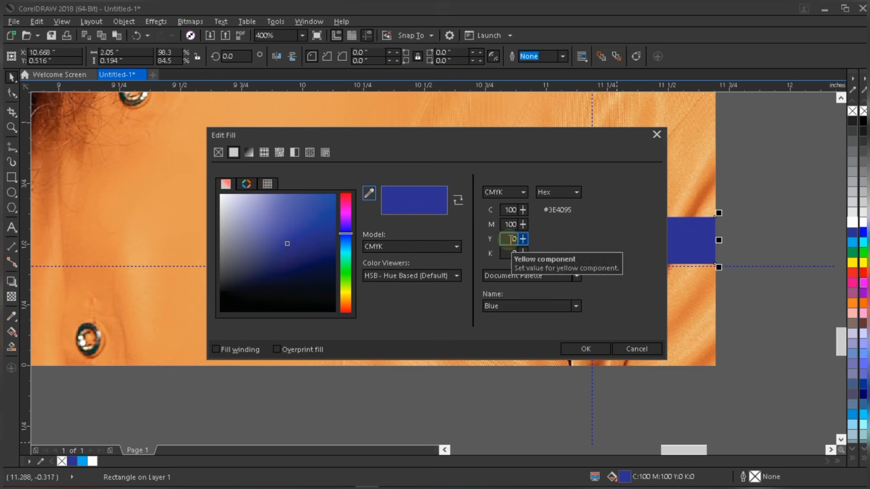
pyautogui.click(510, 228)
pyautogui.click(502, 211)
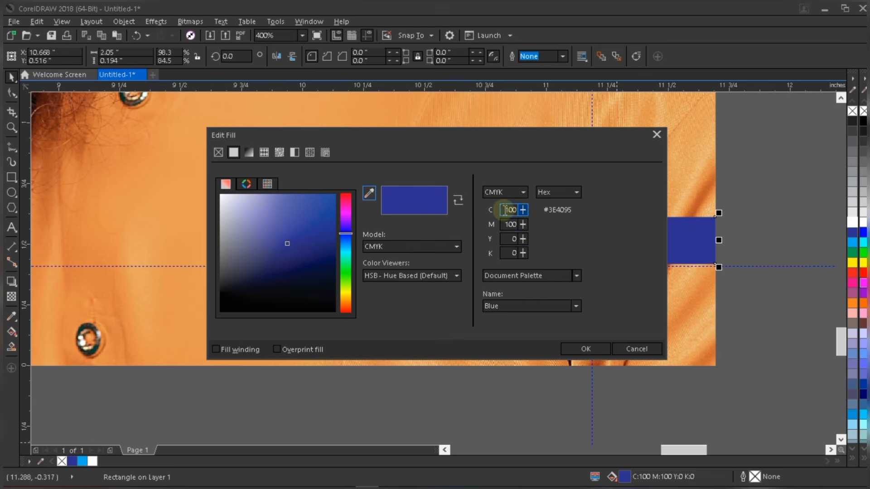
pyautogui.click(514, 236)
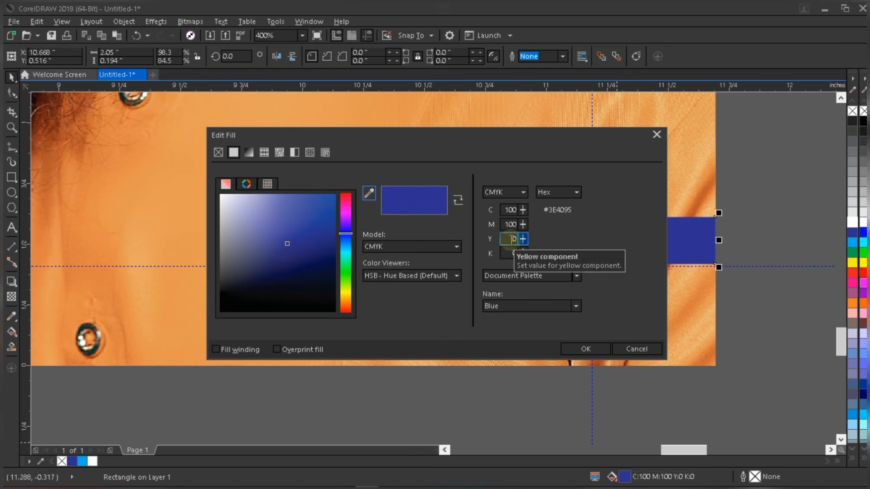
pyautogui.write('22')
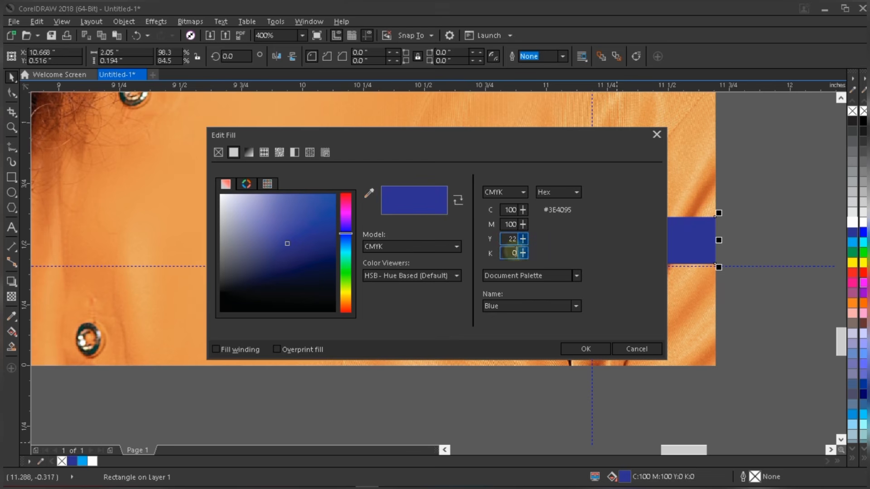
pyautogui.press('Tab')
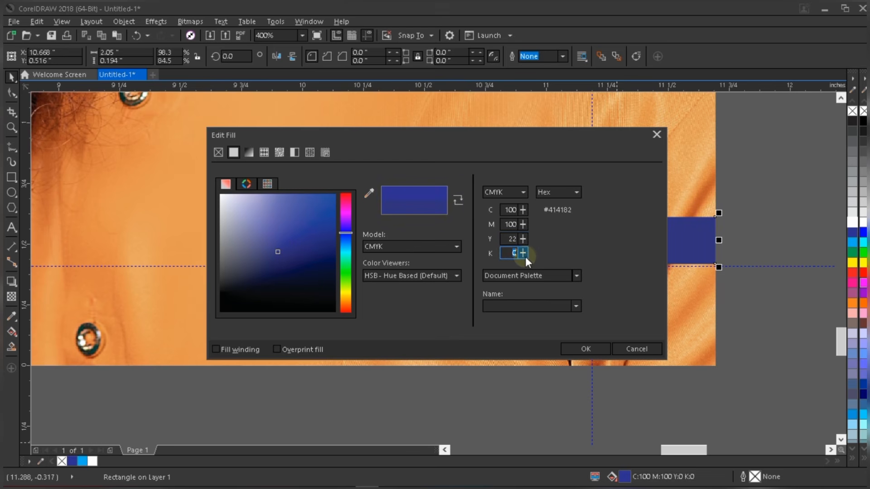
pyautogui.write('50')
pyautogui.click(503, 238)
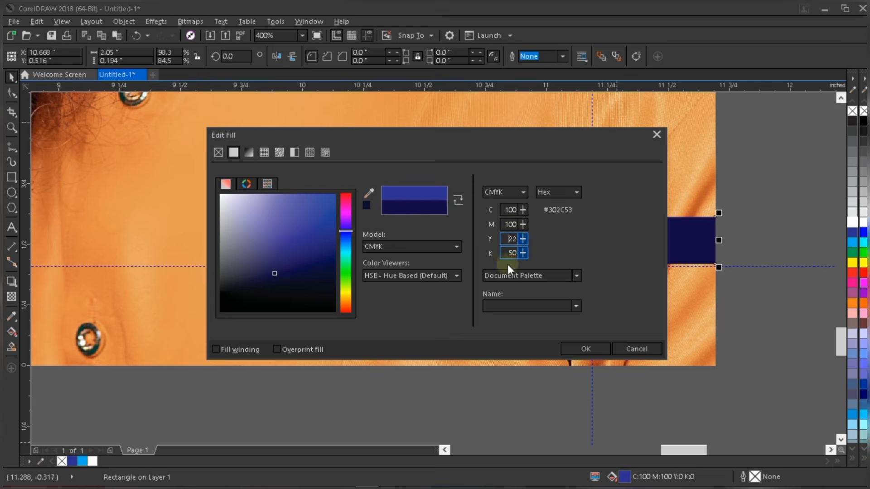
pyautogui.click(508, 239)
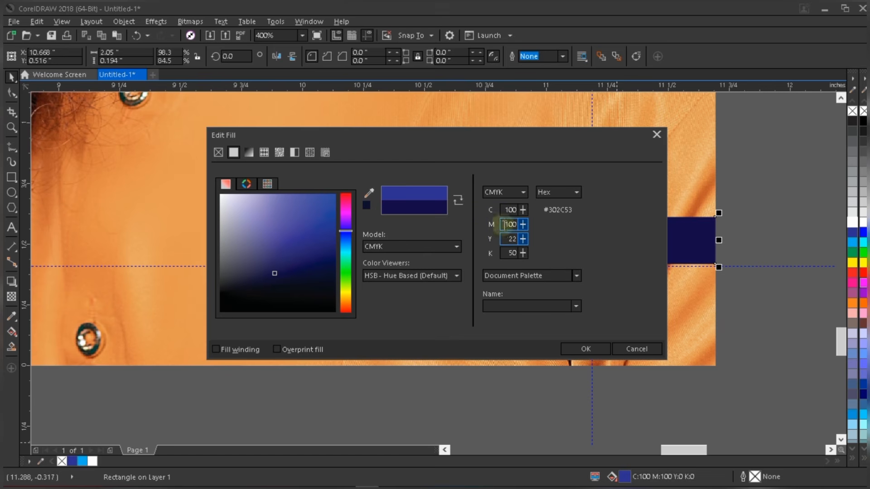
pyautogui.click(509, 224)
pyautogui.click(512, 239)
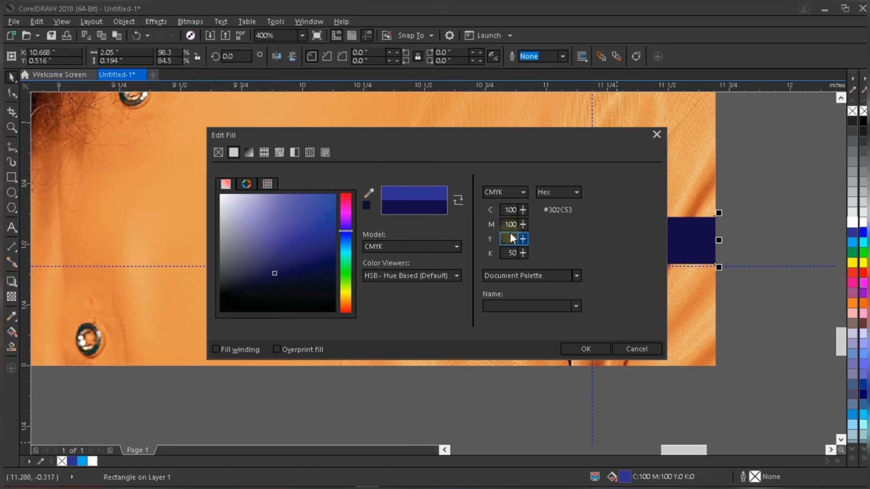
pyautogui.click(575, 348)
pyautogui.scroll(-4, 574, 341)
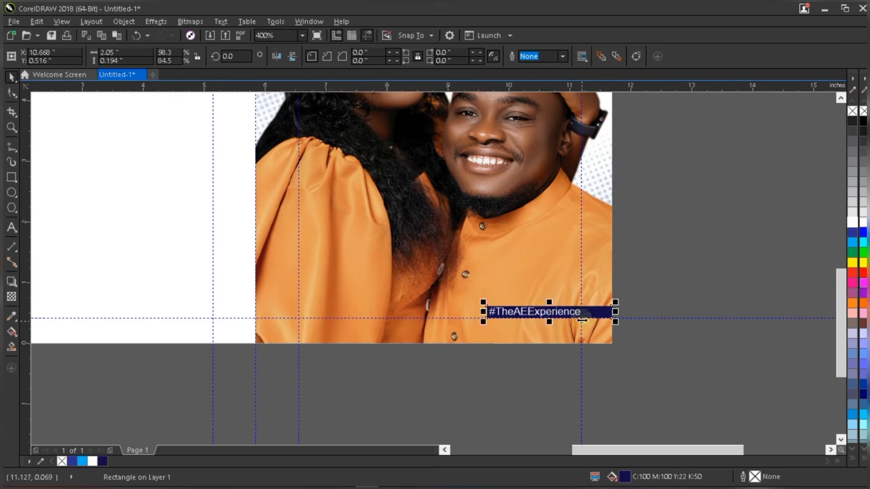
# - Extend the navy bar's left edge so the bar is 2.142 inches wide
pyautogui.scroll(4, 538, 312)
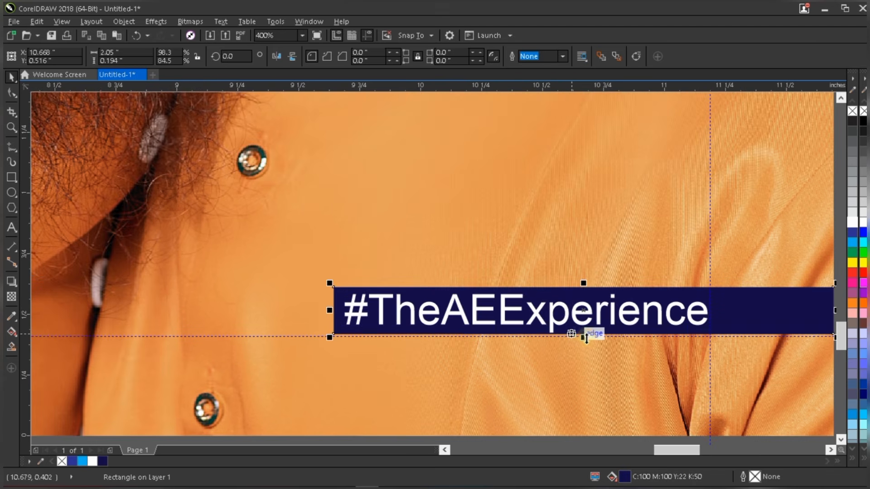
pyautogui.moveTo(585, 337)
pyautogui.mouseDown()
pyautogui.moveTo(592, 345)
pyautogui.moveTo(583, 341)
pyautogui.mouseUp()
pyautogui.scroll(-2, 509, 331)
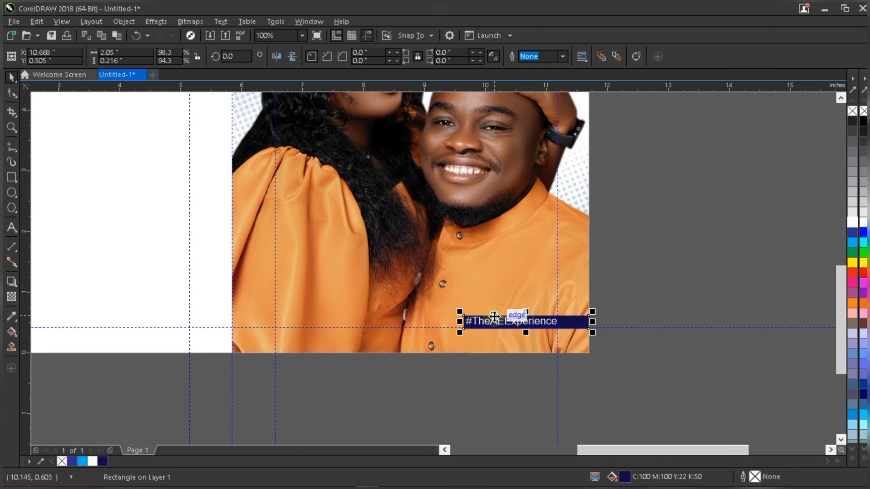
pyautogui.scroll(-1, 459, 324)
pyautogui.keyDown('shift'); pyautogui.click(476, 322); pyautogui.keyUp('shift')
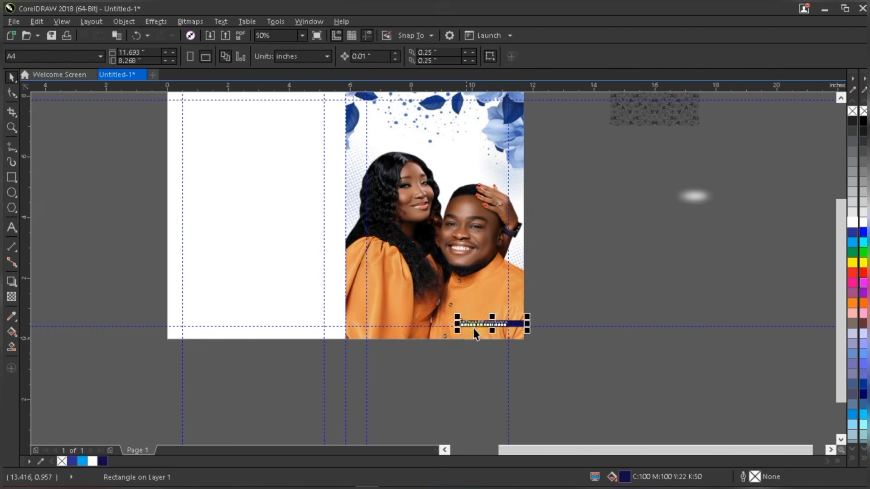
pyautogui.scroll(1, 476, 324)
pyautogui.click(648, 272)
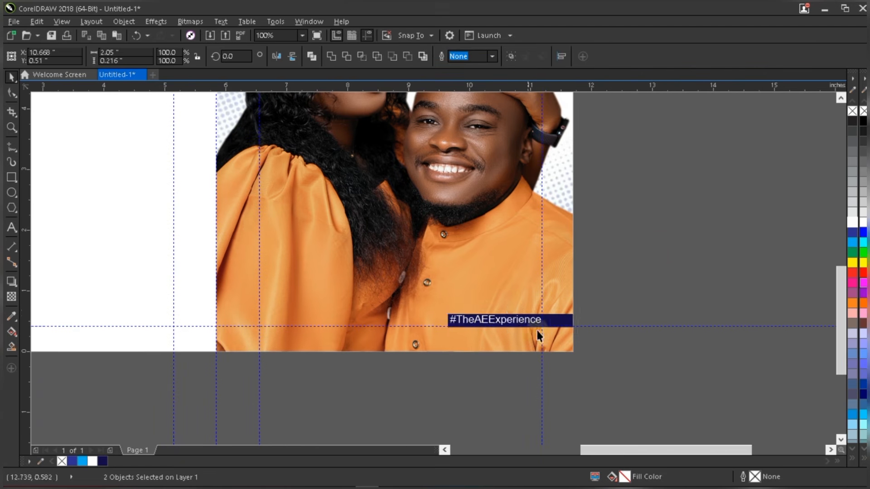
pyautogui.scroll(1, 539, 330)
pyautogui.click(573, 317)
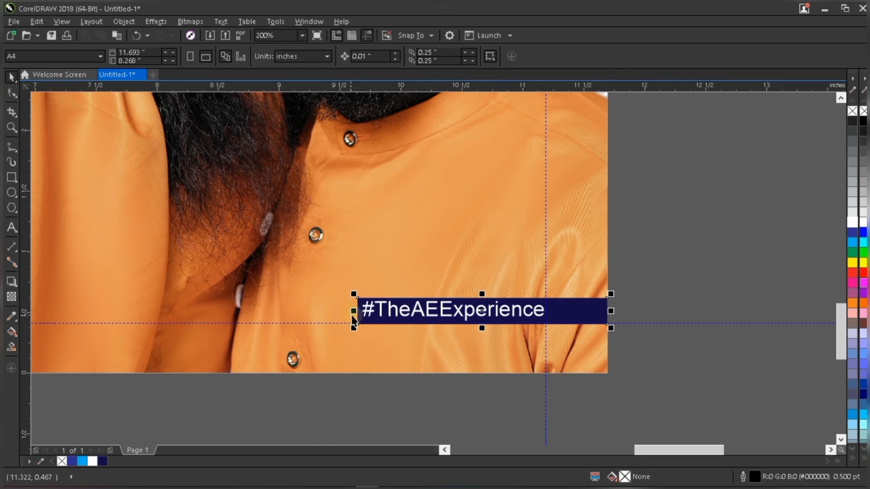
pyautogui.moveTo(354, 311); pyautogui.dragTo(341, 309)
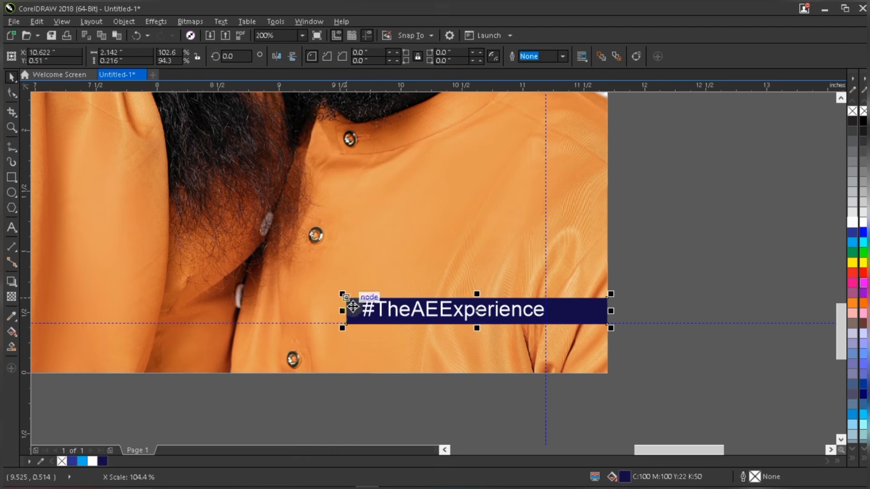
pyautogui.scroll(2, 350, 310)
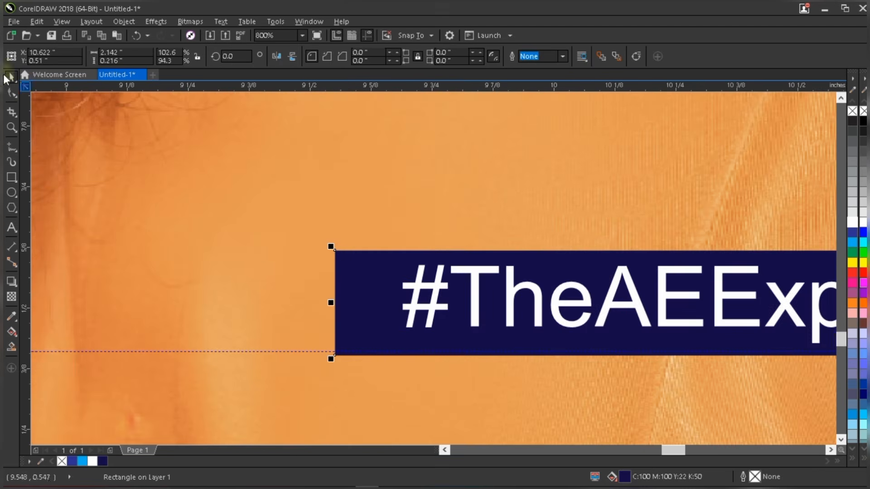
# - Round the navy banner's left corners to a 0.099 inch radius with the Shape tool
pyautogui.click(11, 94)
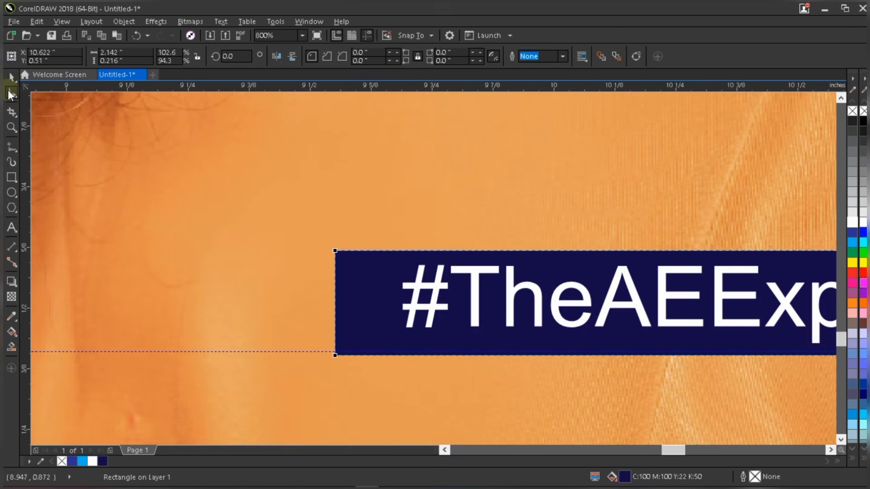
pyautogui.click(335, 252)
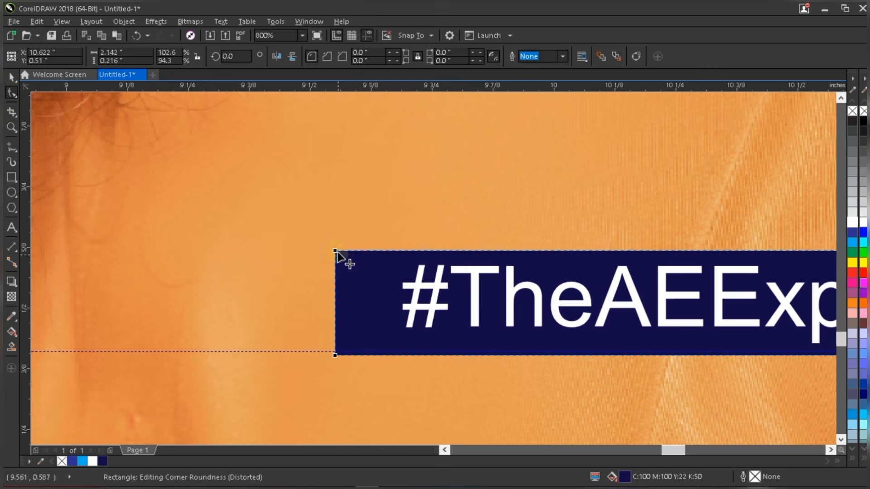
pyautogui.moveTo(336, 251); pyautogui.dragTo(382, 247)
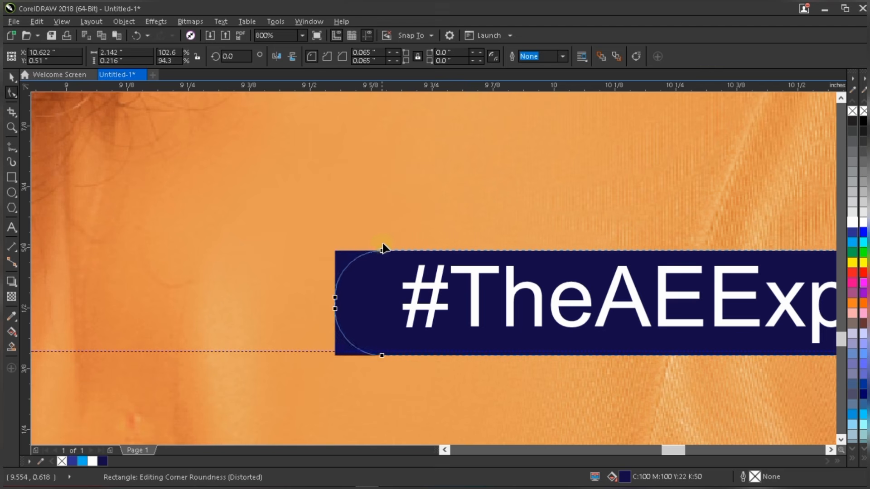
pyautogui.scroll(-3, 366, 273)
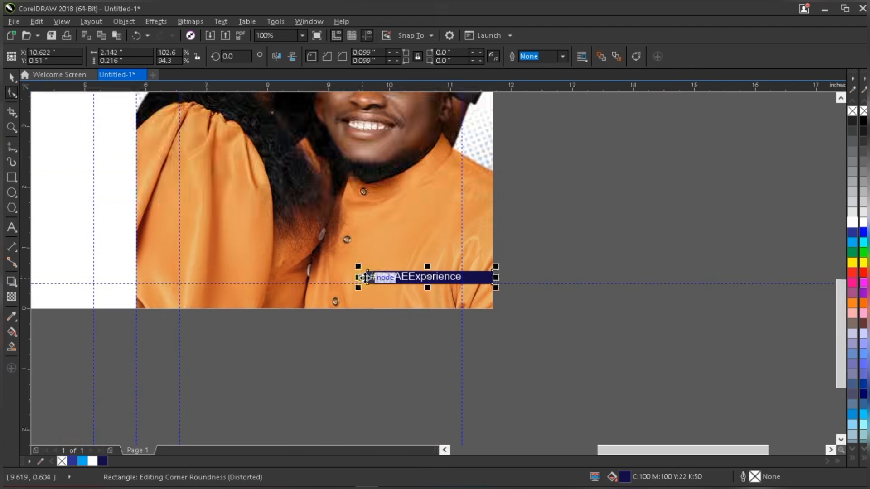
pyautogui.scroll(2, 369, 276)
# - Narrow the banner slightly from its left edge and select the #TheAEExperience text
pyautogui.press('space')
pyautogui.moveTo(350, 277); pyautogui.dragTo(362, 277)
pyautogui.click(454, 278)
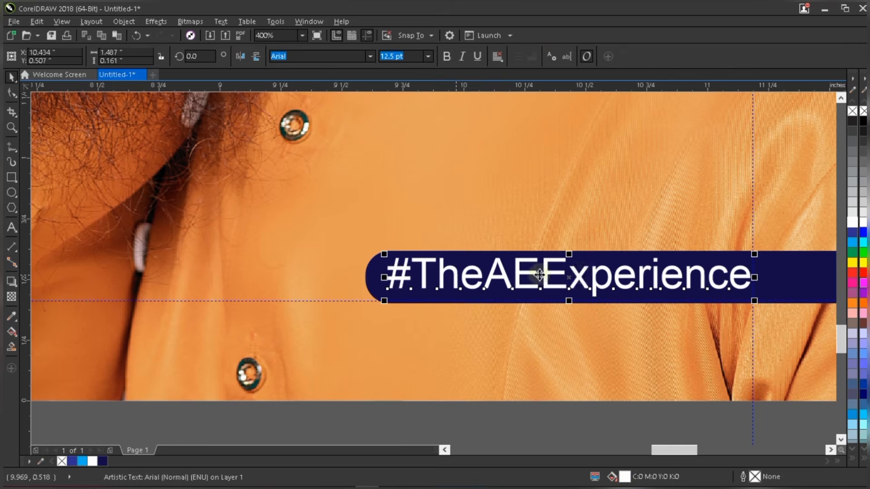
pyautogui.click(579, 276)
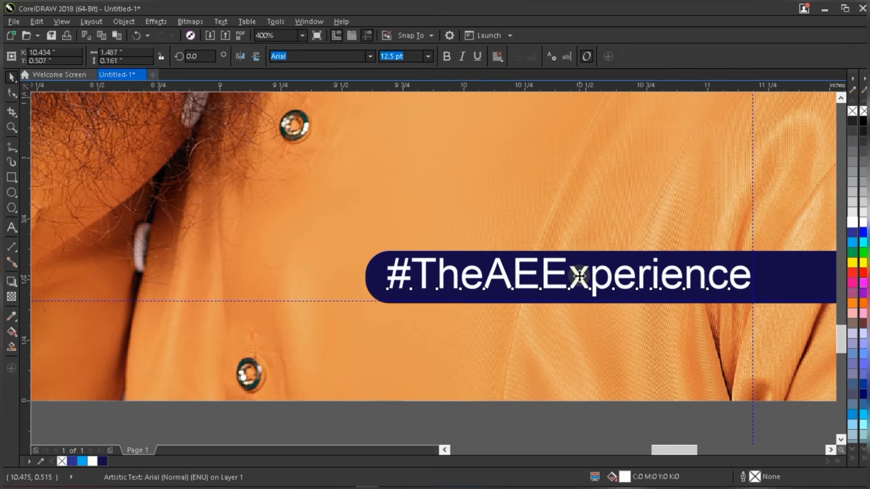
pyautogui.moveTo(579, 277); pyautogui.dragTo(579, 276)
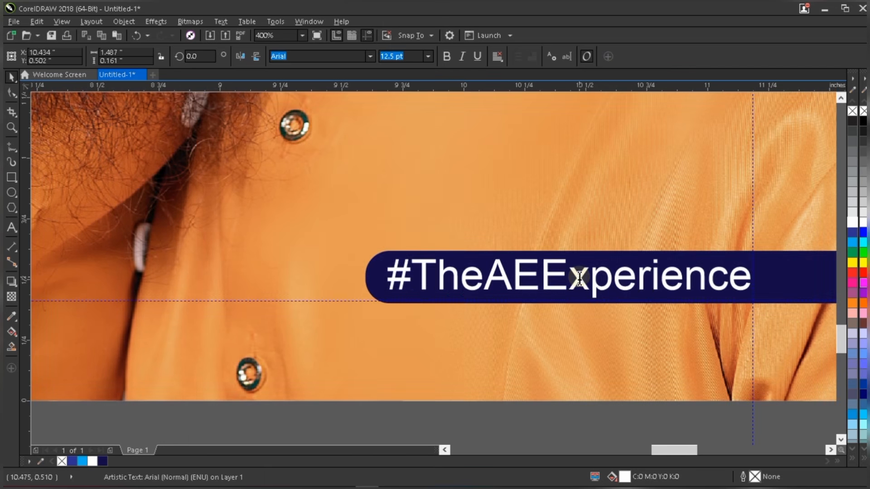
# - Set the #TheAEExperience hashtag in the LAGISTHA font
pyautogui.doubleClick(579, 276)
pyautogui.hotkey('ctrl', 'space')
pyautogui.scroll(-2, 480, 325)
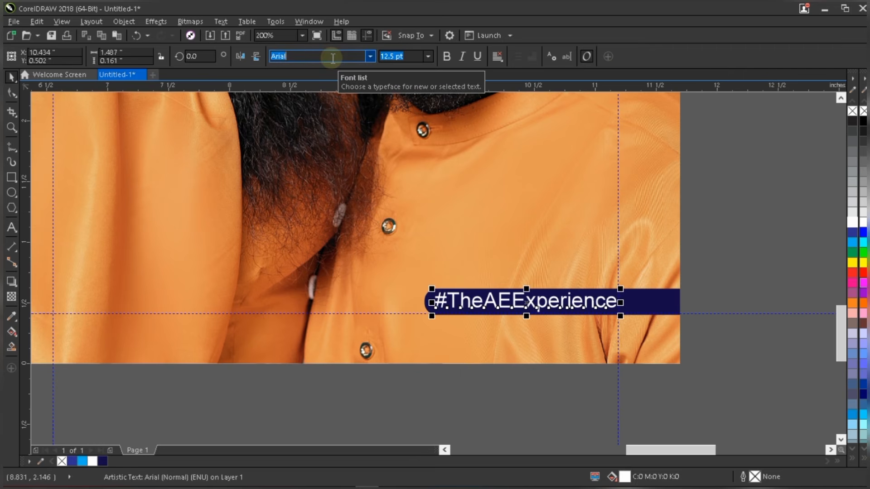
pyautogui.write('l')
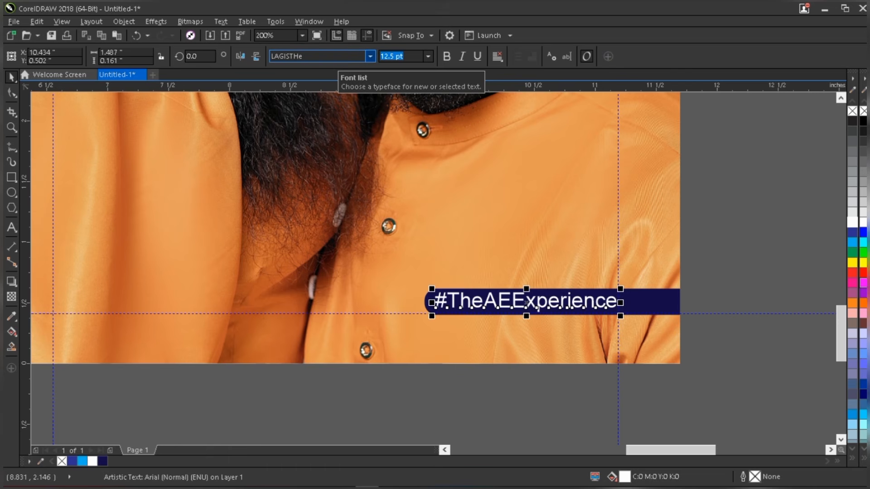
pyautogui.press('BackSpace')
pyautogui.write('A')
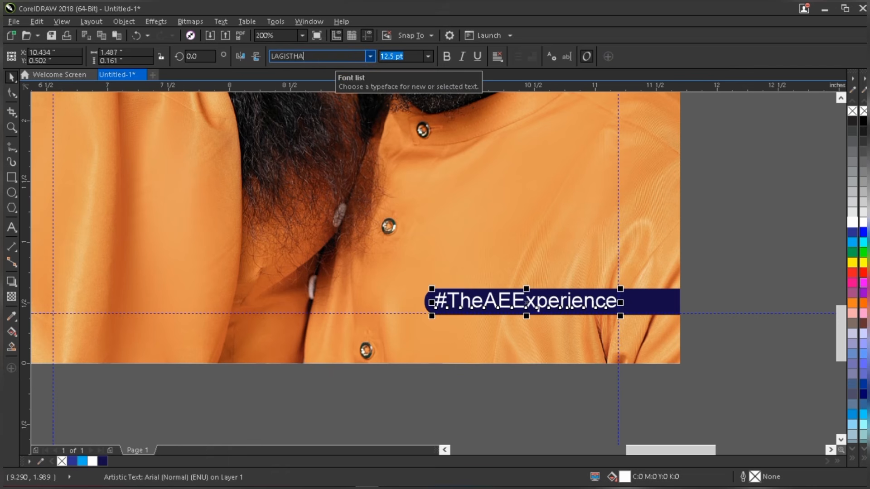
pyautogui.press('Return')
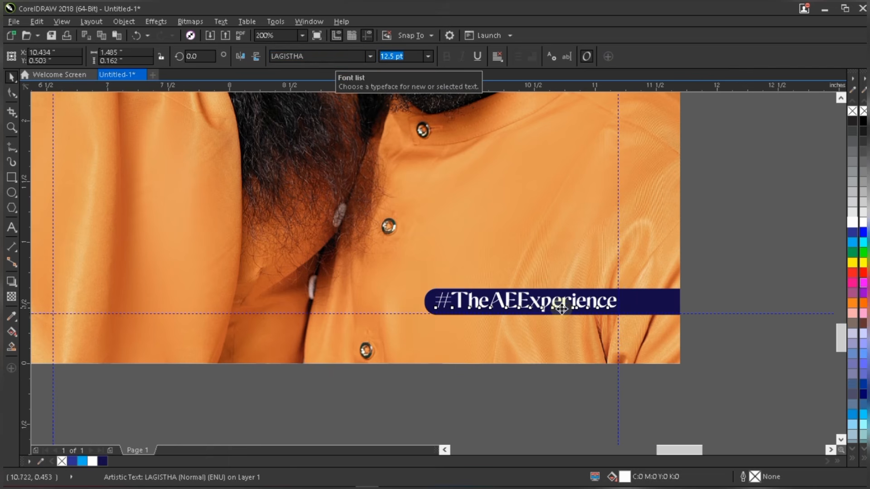
pyautogui.scroll(2, 560, 309)
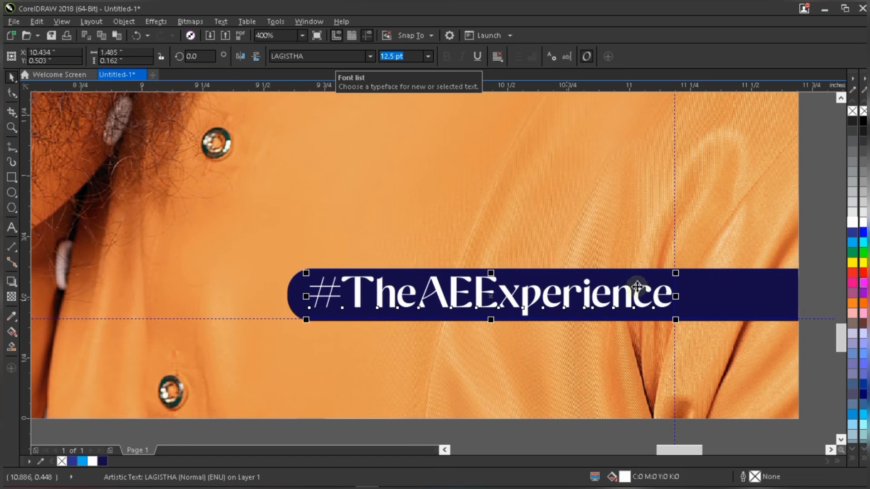
# - Shrink the hashtag to about 12.27 pt and give the # character a white outline
pyautogui.moveTo(674, 273); pyautogui.dragTo(670, 272)
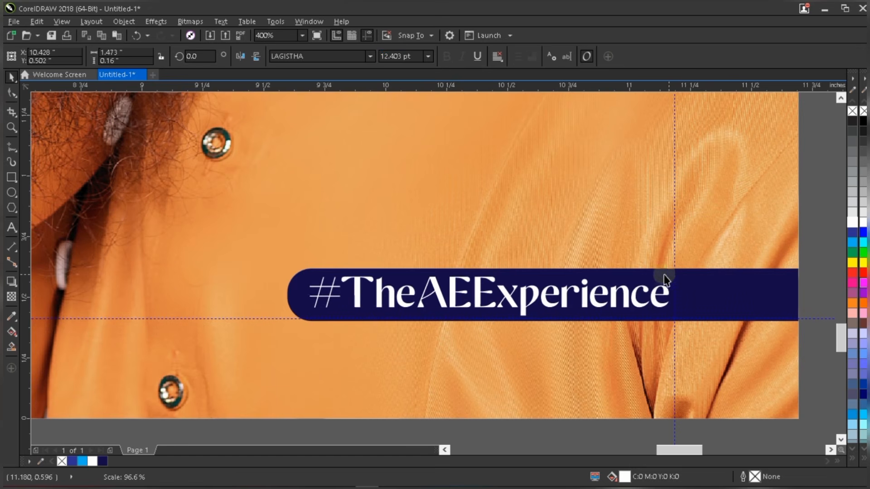
pyautogui.doubleClick(341, 282)
pyautogui.moveTo(311, 287); pyautogui.dragTo(309, 284)
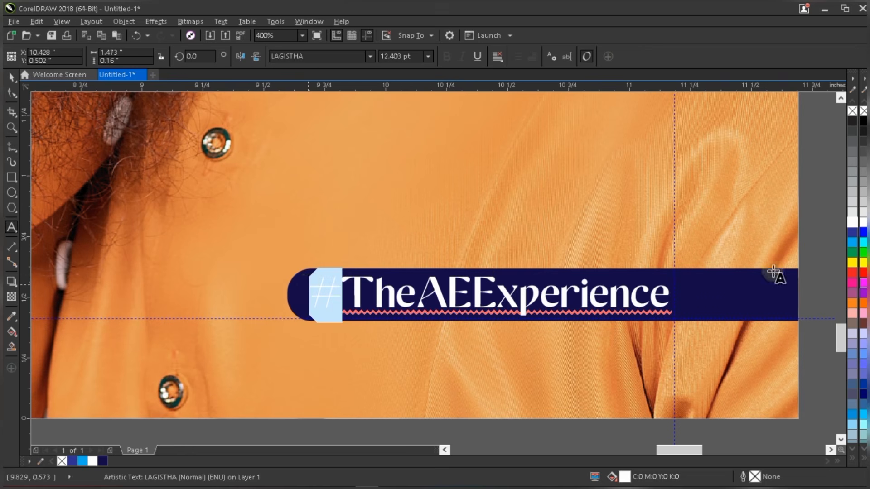
pyautogui.rightClick(851, 225)
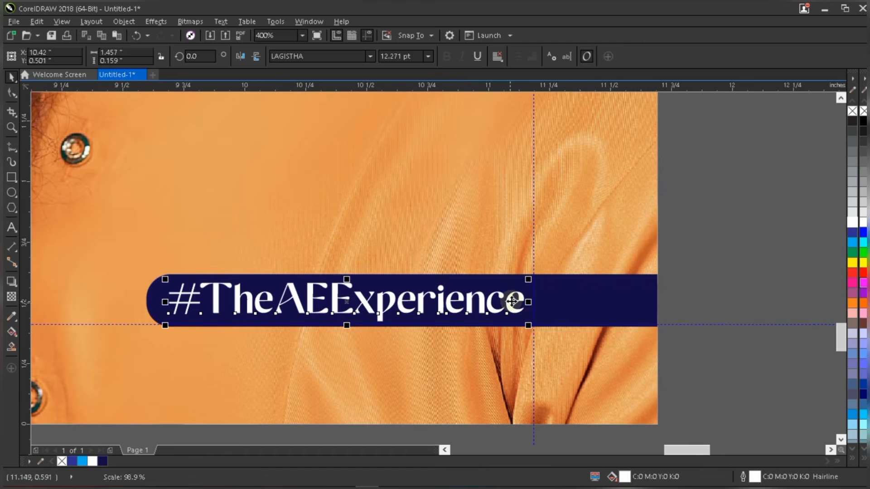
pyautogui.click(511, 301)
pyautogui.moveTo(511, 301); pyautogui.dragTo(508, 301)
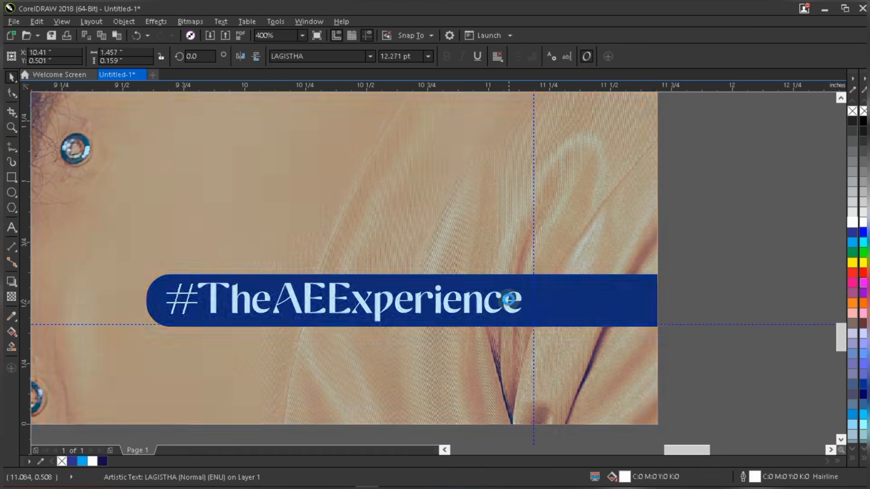
pyautogui.press('F4')
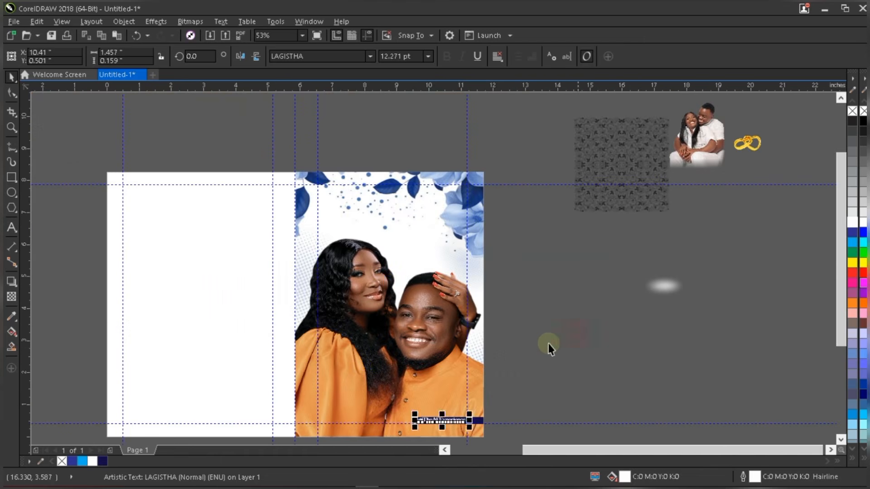
# - Type the Alice & Emmanuel names as new text beside the cover
pyautogui.click(548, 343)
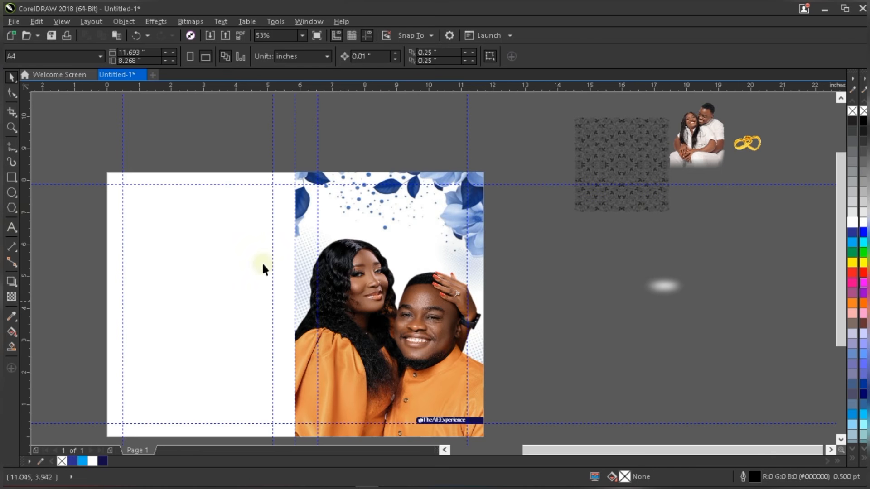
pyautogui.click(11, 228)
pyautogui.click(536, 318)
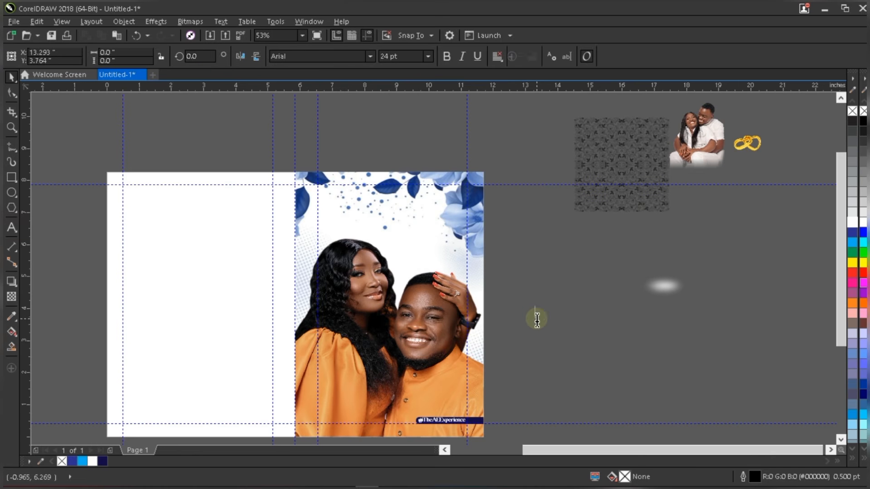
pyautogui.write('Alice')
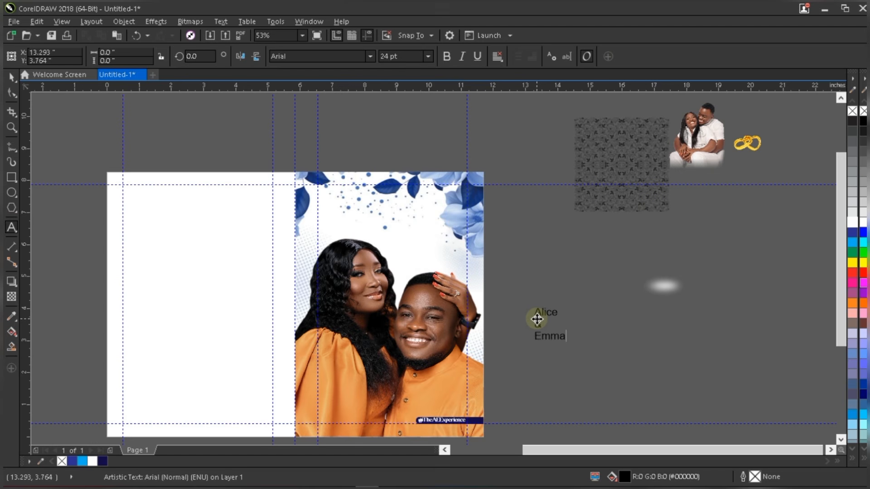
pyautogui.hotkey('ctrl', 'space')
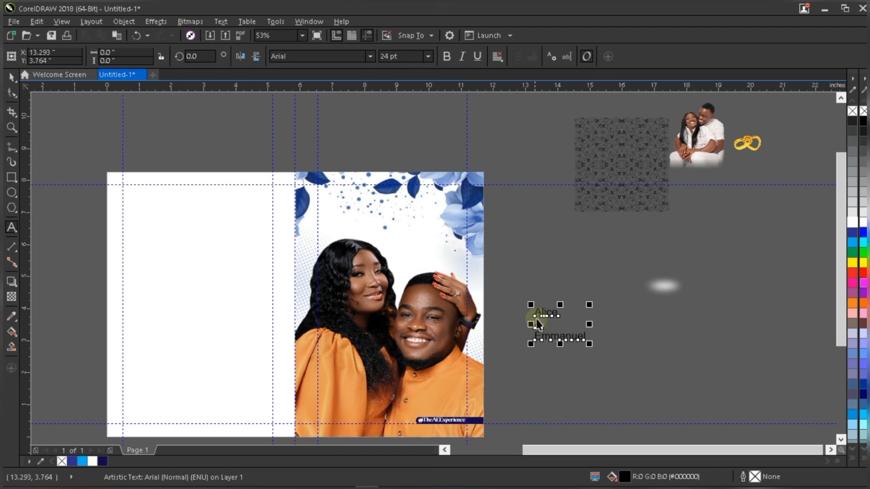
pyautogui.scroll(2, 562, 332)
pyautogui.moveTo(538, 289); pyautogui.dragTo(513, 264)
# - Place Alice atop the cover photo, Emmanuel just under it, and the & aside
pyautogui.click(511, 270)
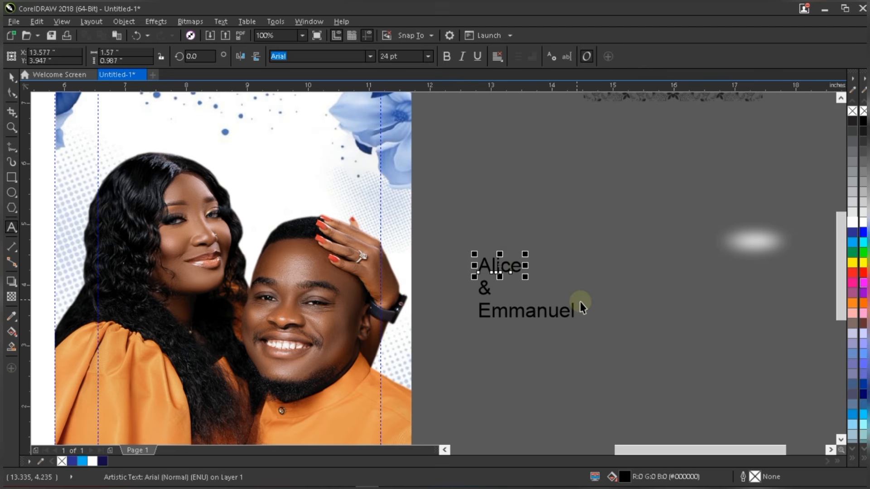
pyautogui.scroll(-2, 575, 295)
pyautogui.moveTo(540, 282); pyautogui.dragTo(432, 179)
pyautogui.moveTo(560, 315); pyautogui.dragTo(482, 254)
pyautogui.moveTo(529, 296); pyautogui.dragTo(512, 212)
# - Nudge Alice left and up, and move Emmanuel closer beneath it
pyautogui.scroll(2, 395, 194)
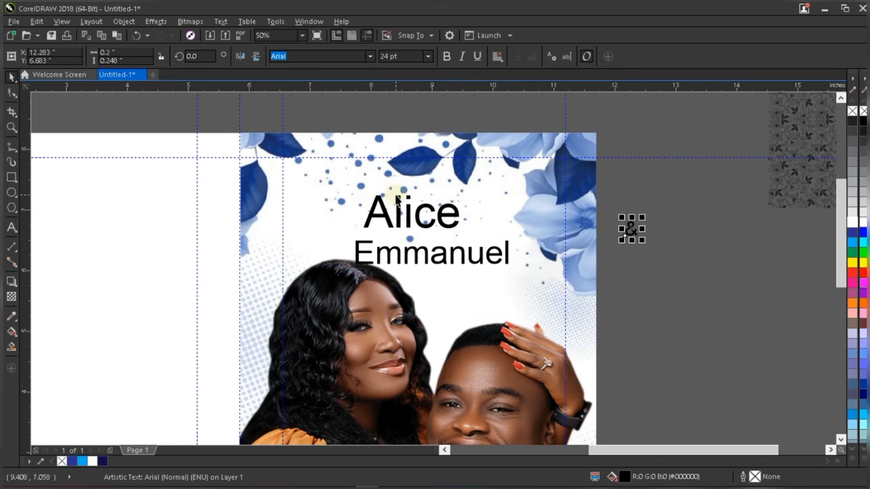
pyautogui.click(410, 211)
pyautogui.moveTo(410, 211); pyautogui.dragTo(392, 206)
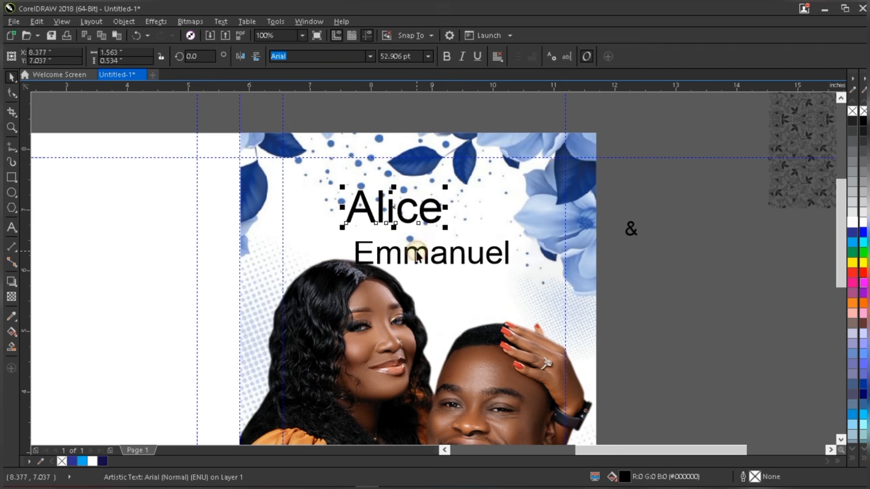
pyautogui.click(415, 256)
pyautogui.moveTo(415, 256); pyautogui.dragTo(395, 237)
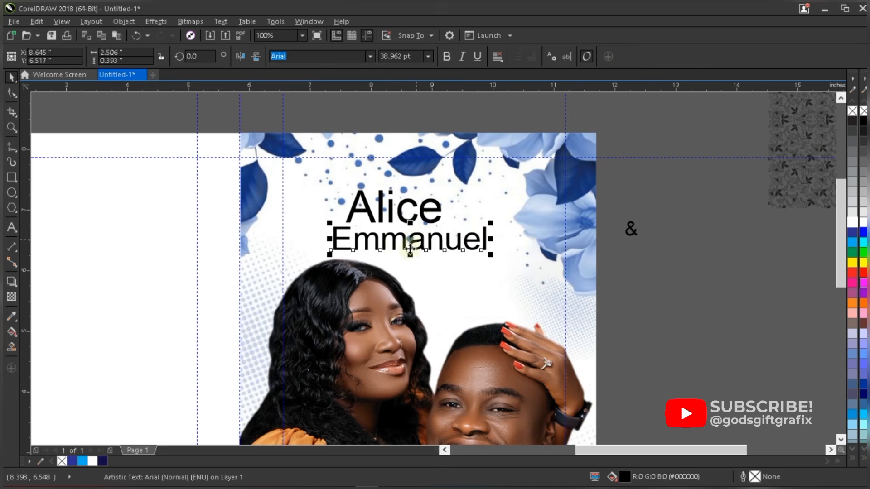
# - Set the Emmanuel line in the LAGISTHA font
pyautogui.click(431, 209)
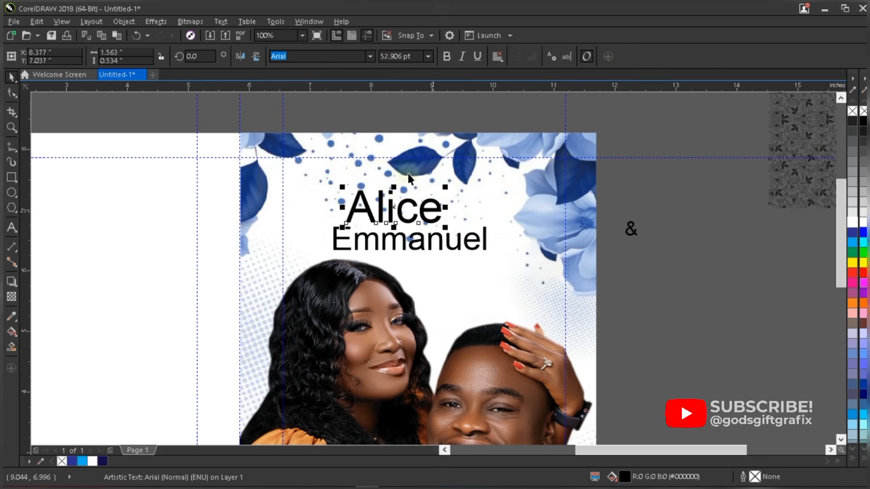
pyautogui.click(369, 56)
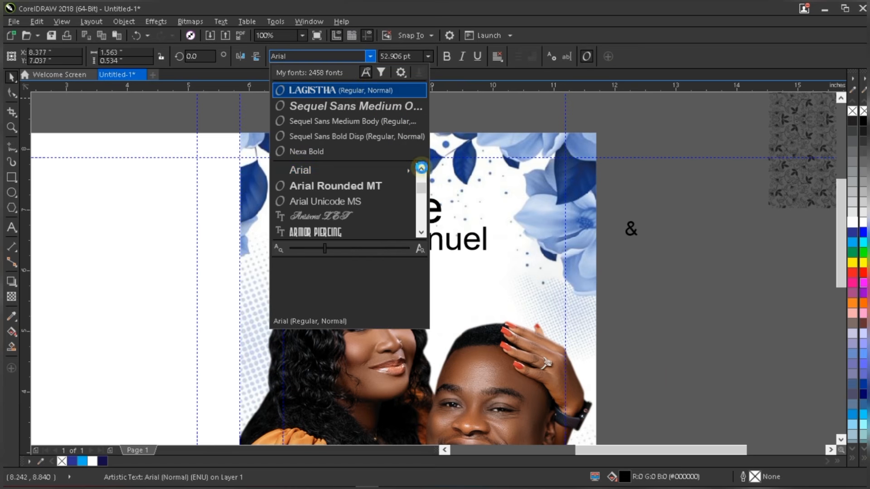
pyautogui.click(427, 240)
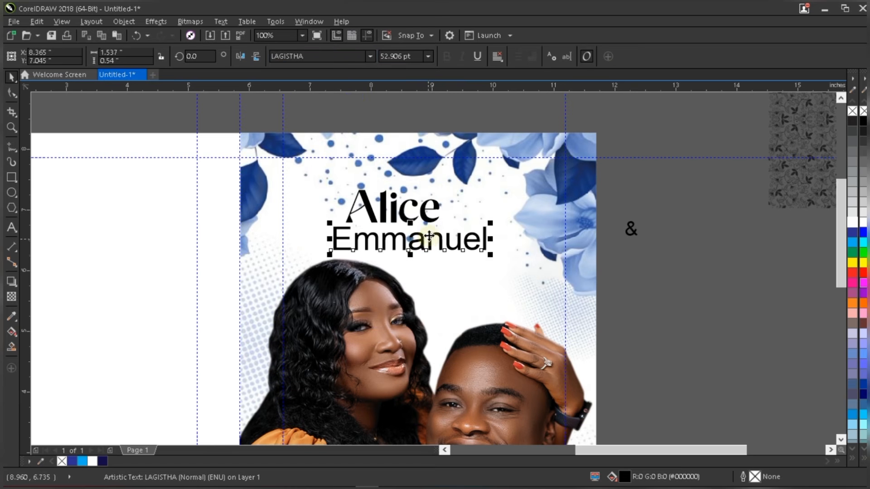
pyautogui.click(370, 56)
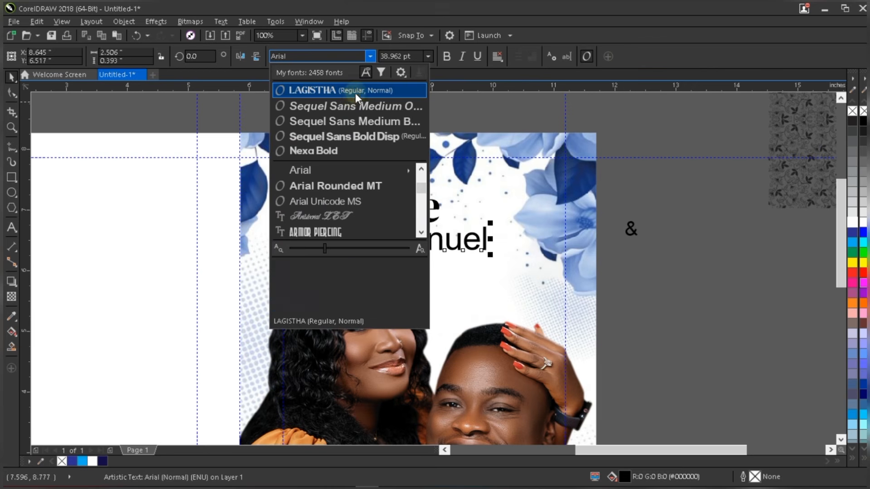
pyautogui.click(355, 91)
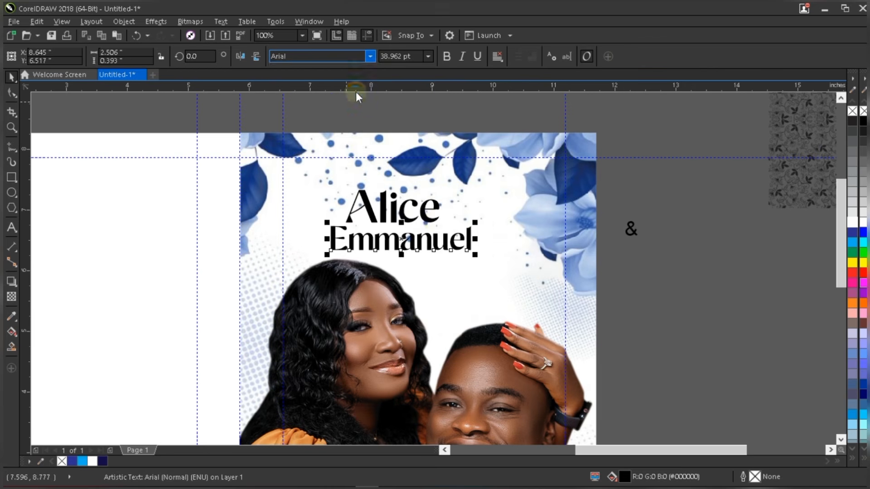
# - Fill and outline both Alice and Emmanuel in navy C100 M100 Y22 K50
pyautogui.keyDown('shift'); pyautogui.click(428, 216); pyautogui.keyUp('shift')
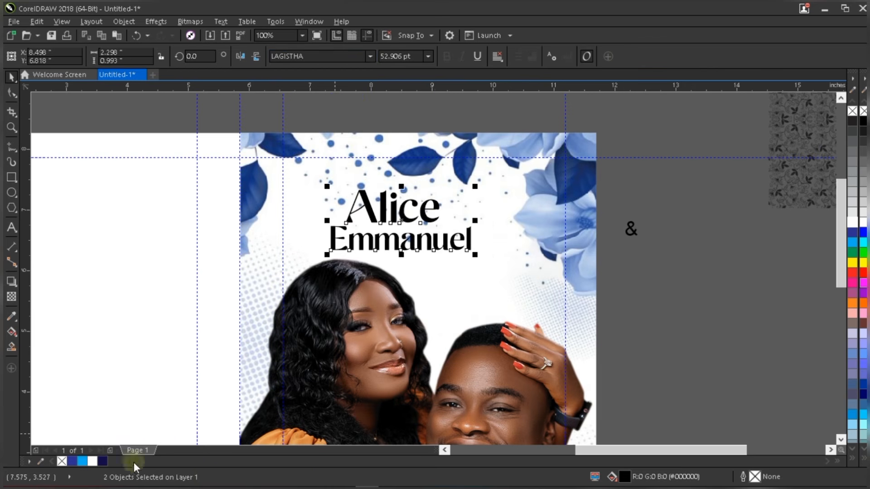
pyautogui.click(102, 460)
pyautogui.rightClick(101, 461)
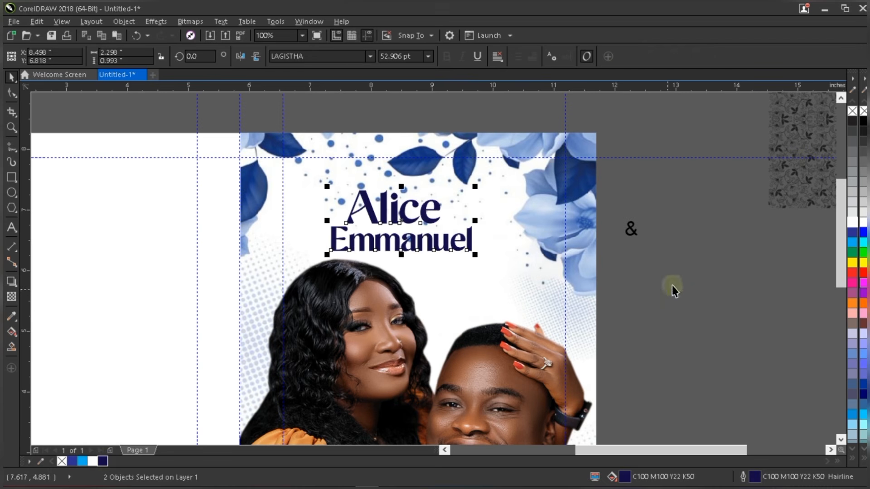
pyautogui.press('Escape')
pyautogui.doubleClick(479, 148)
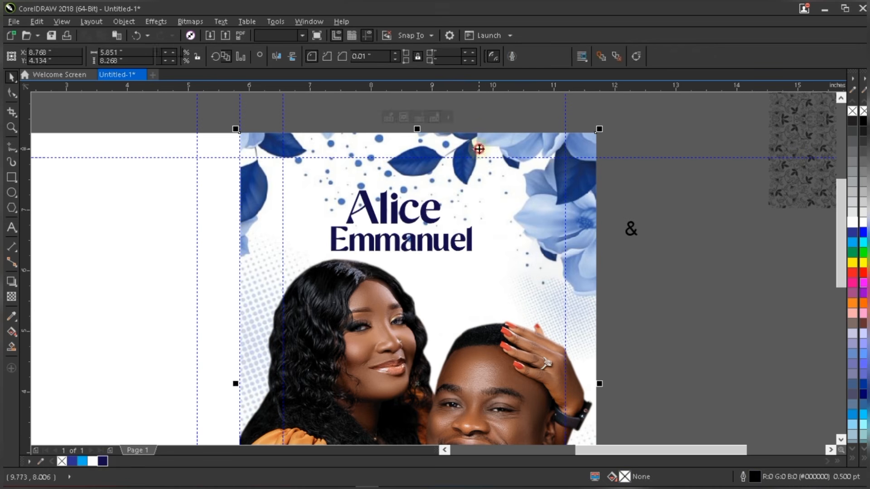
# - Nudge the flower background up slightly and set both names to 45 pt
pyautogui.moveTo(487, 149); pyautogui.dragTo(485, 144)
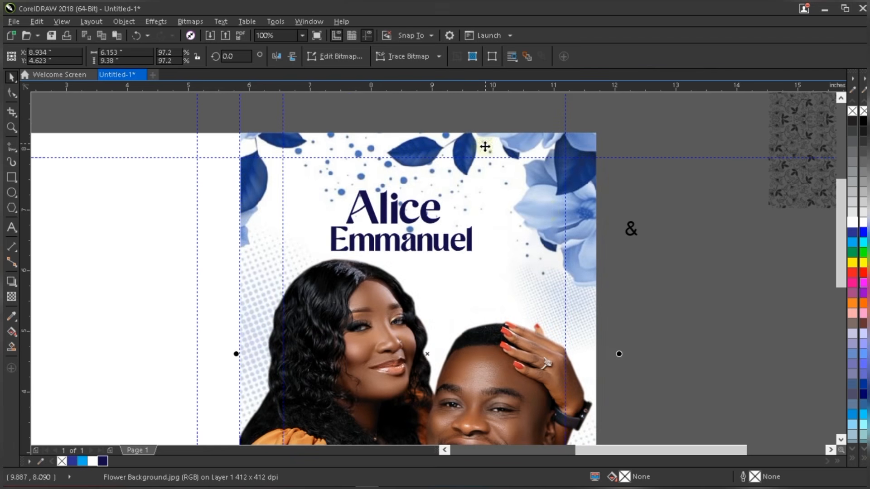
pyautogui.click(435, 237)
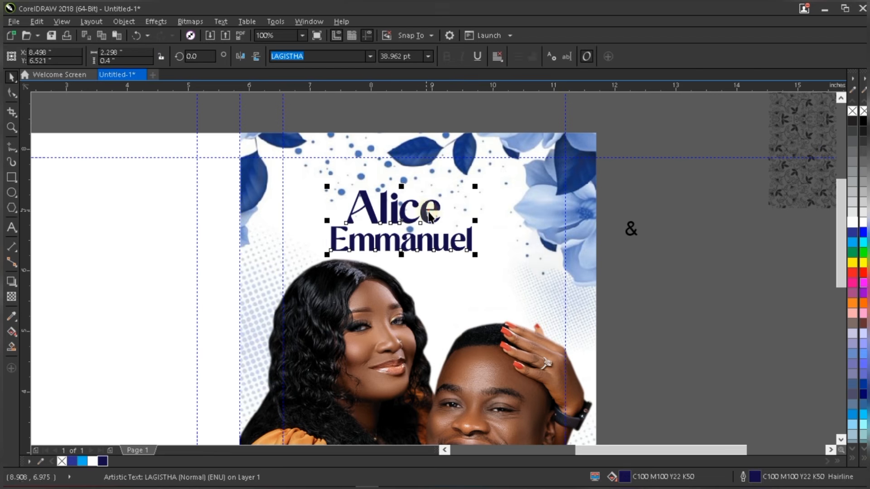
pyautogui.keyDown('shift'); pyautogui.click(427, 213); pyautogui.keyUp('shift')
pyautogui.click(409, 56)
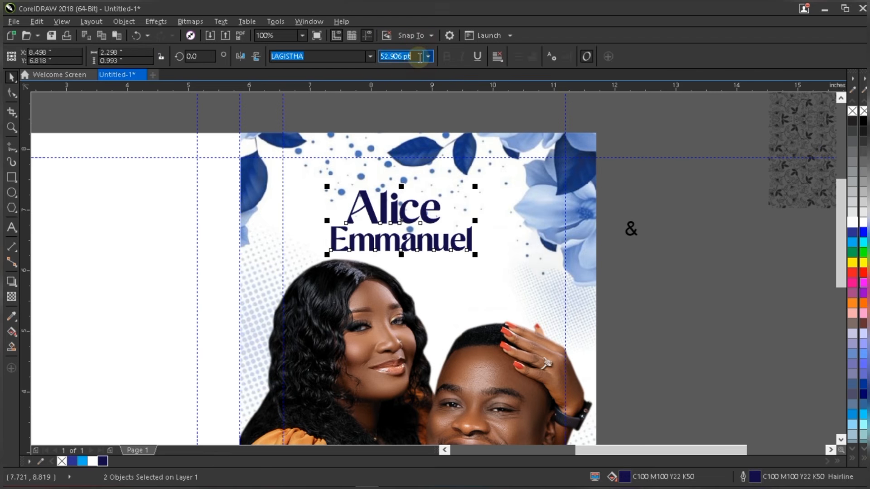
pyautogui.write('45')
pyautogui.press('Return')
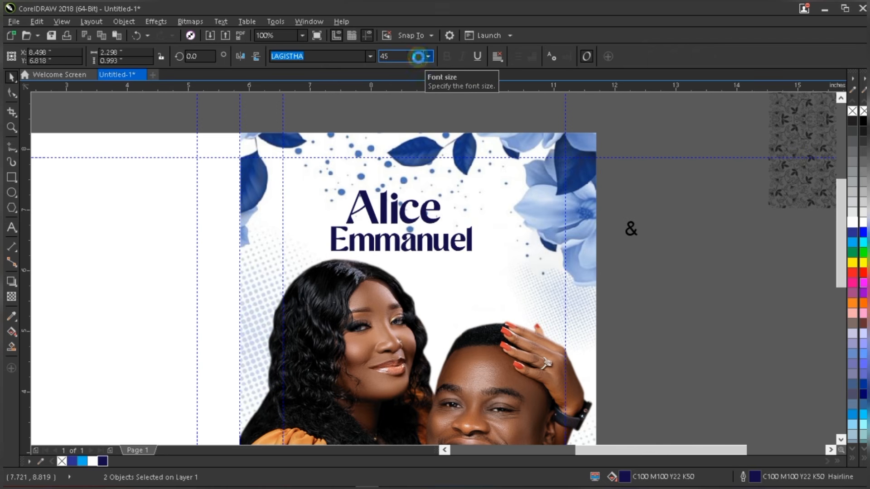
# - Centre the names horizontally on the cover image, then shift Alice slightly left
pyautogui.keyDown('shift'); pyautogui.click(517, 284); pyautogui.keyUp('shift')
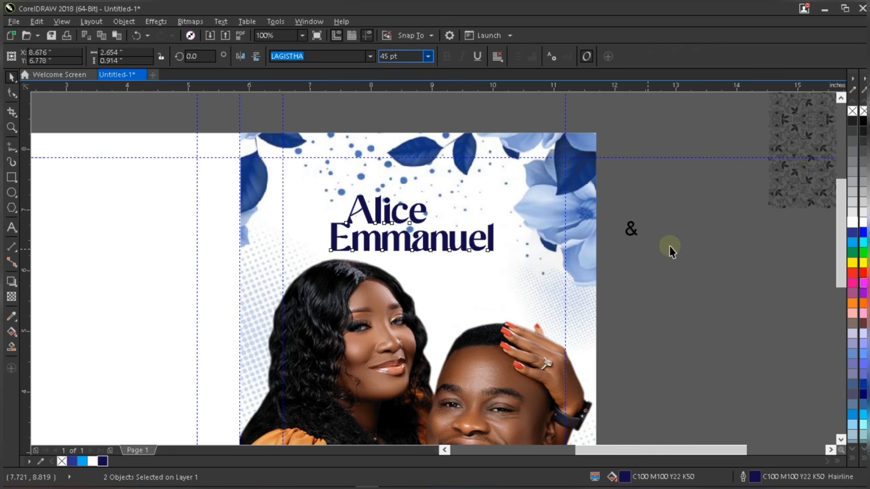
pyautogui.press('c')
pyautogui.click(701, 245)
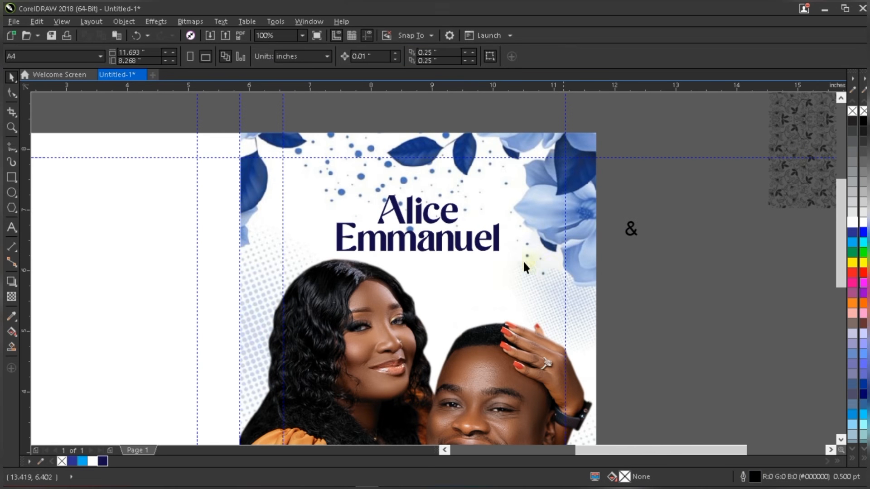
pyautogui.click(450, 211)
pyautogui.moveTo(454, 208); pyautogui.dragTo(442, 208)
pyautogui.scroll(-2, 421, 230)
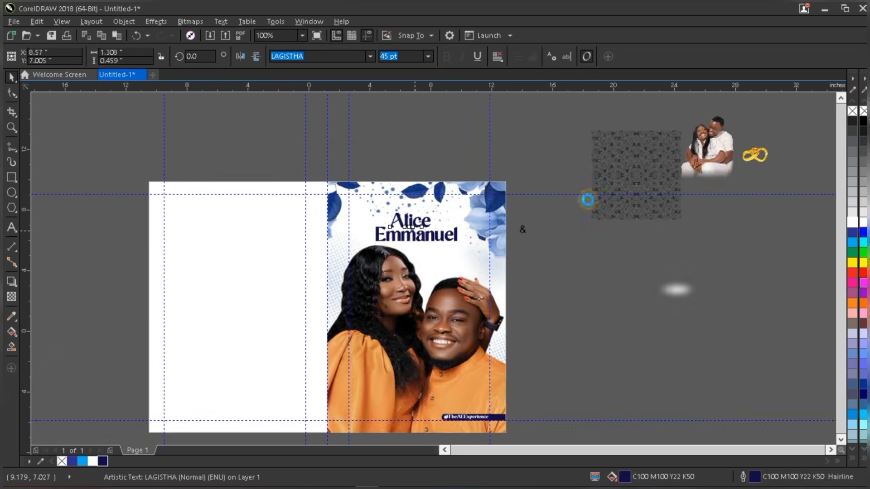
# - Move the gold rings graphic onto the cover after Alice and scale it to 42.6%
pyautogui.click(614, 198)
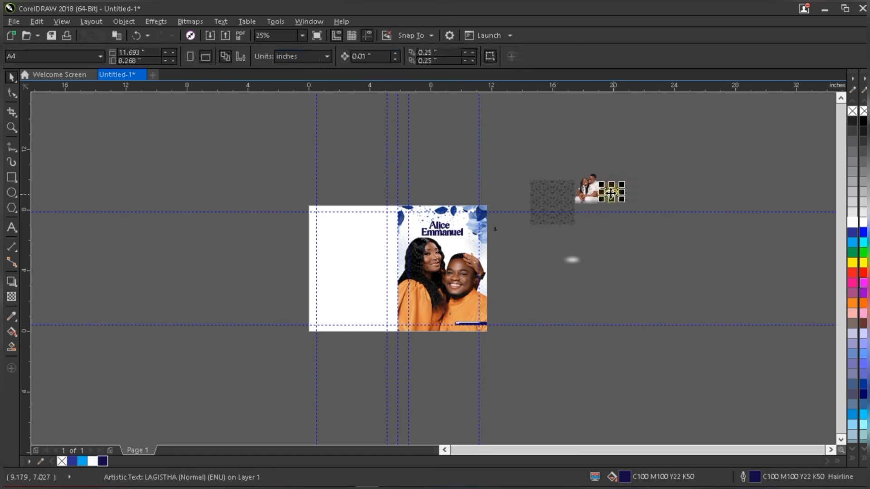
pyautogui.moveTo(613, 199); pyautogui.dragTo(461, 223)
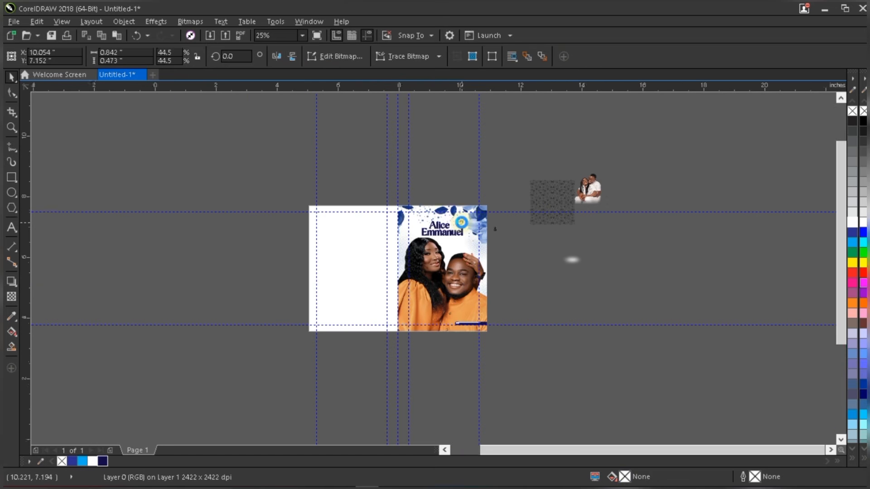
pyautogui.scroll(3, 460, 224)
pyautogui.scroll(2, 449, 231)
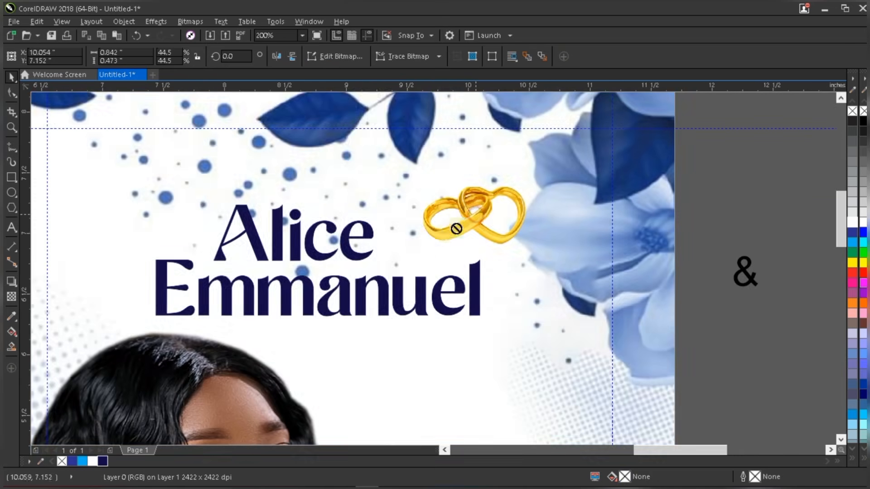
pyautogui.moveTo(455, 227); pyautogui.dragTo(431, 237)
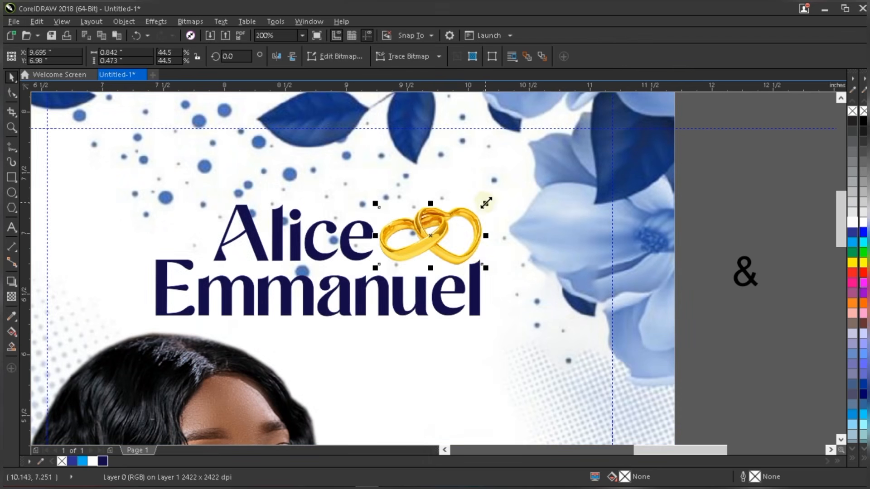
pyautogui.moveTo(481, 201); pyautogui.dragTo(478, 263)
pyautogui.scroll(-1, 478, 265)
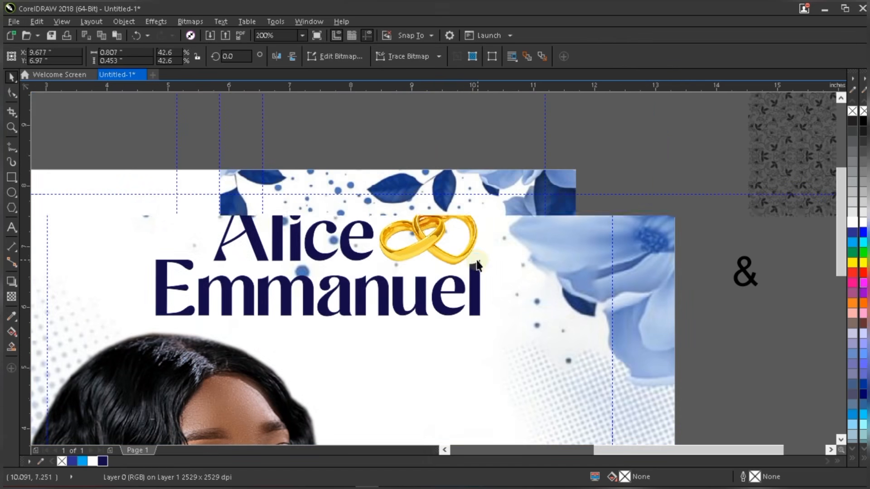
# - Shift Alice a little left and nudge the rings to sit just beside it
pyautogui.click(675, 250)
pyautogui.scroll(-1, 535, 259)
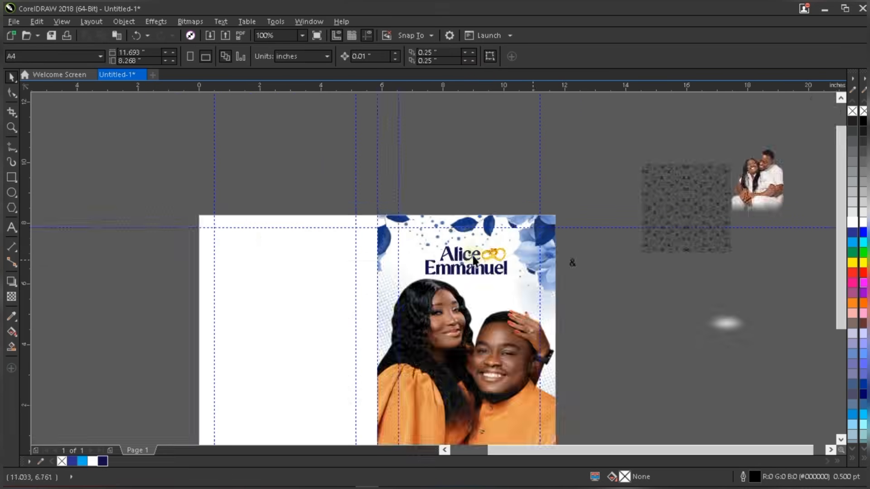
pyautogui.scroll(3, 473, 259)
pyautogui.click(486, 252)
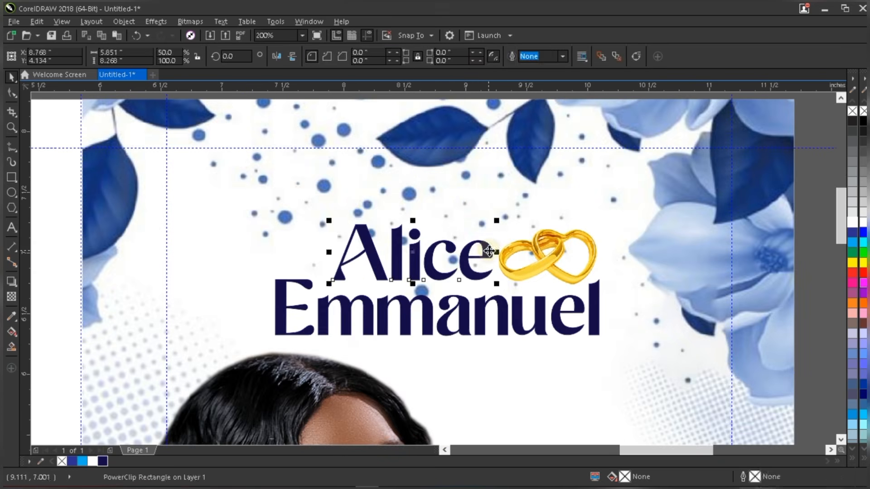
pyautogui.moveTo(489, 250); pyautogui.dragTo(477, 251)
pyautogui.click(547, 251)
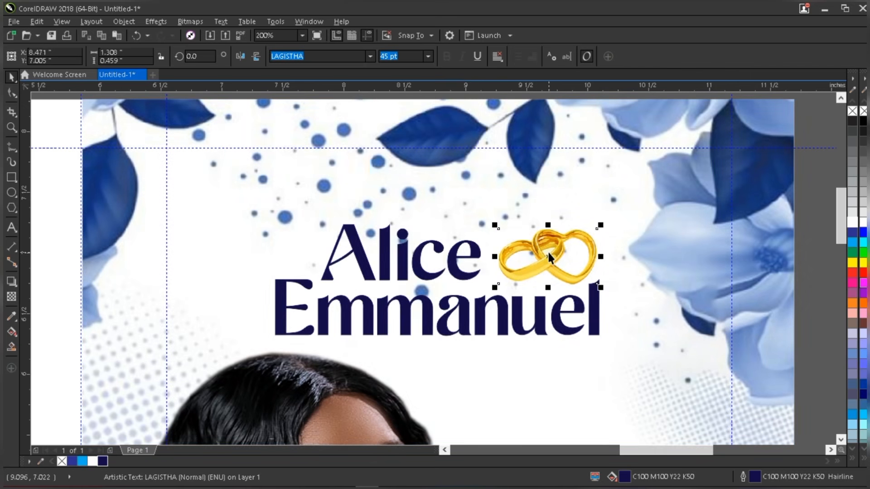
pyautogui.moveTo(547, 251); pyautogui.dragTo(539, 251)
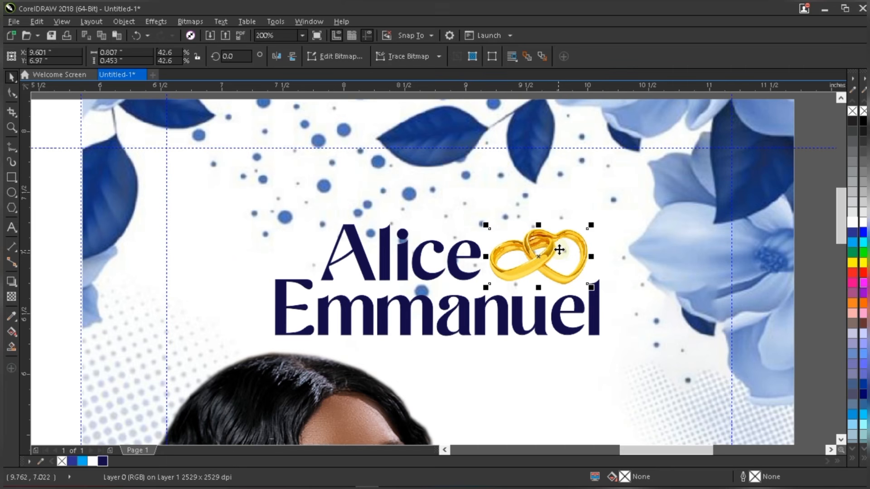
pyautogui.scroll(1, 571, 271)
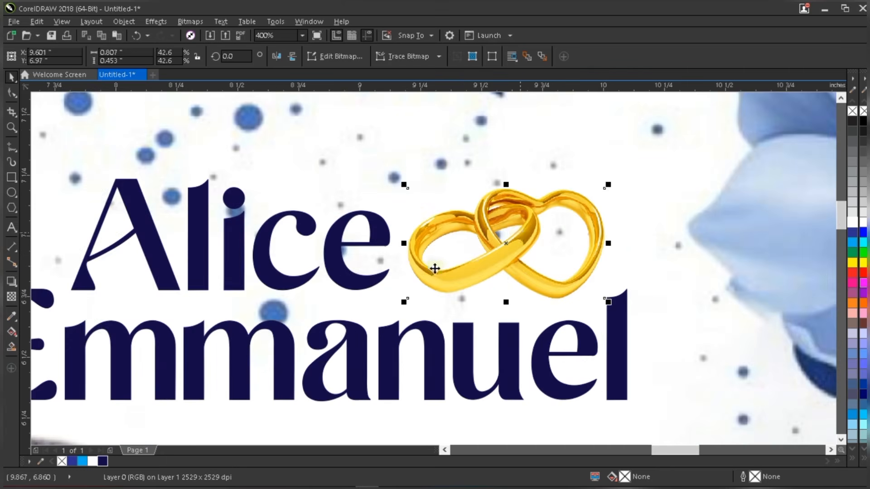
pyautogui.scroll(-2, 435, 269)
# - Move the & onto the front cover just right of Emmanuel
pyautogui.click(598, 320)
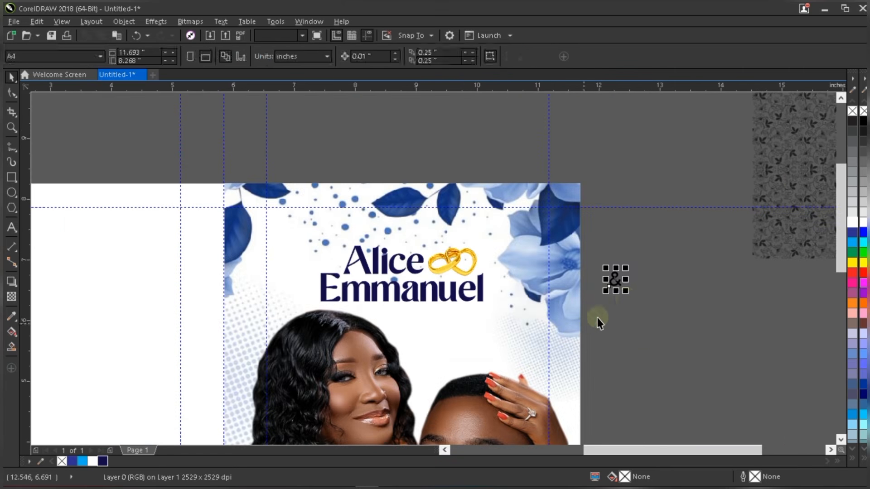
pyautogui.moveTo(616, 282); pyautogui.dragTo(503, 303)
pyautogui.scroll(1, 503, 303)
pyautogui.click(328, 55)
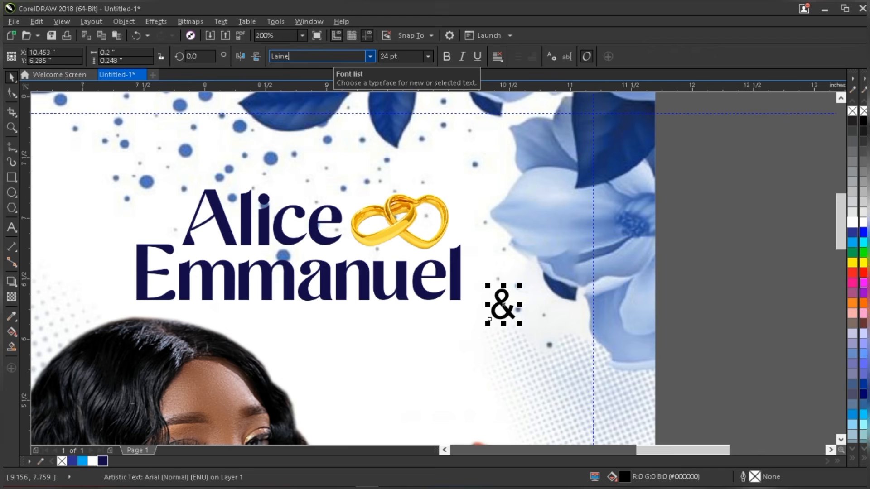
# - Set the & in the LainieDaySH font and move it up beside the gold rings
pyautogui.write('DaySH')
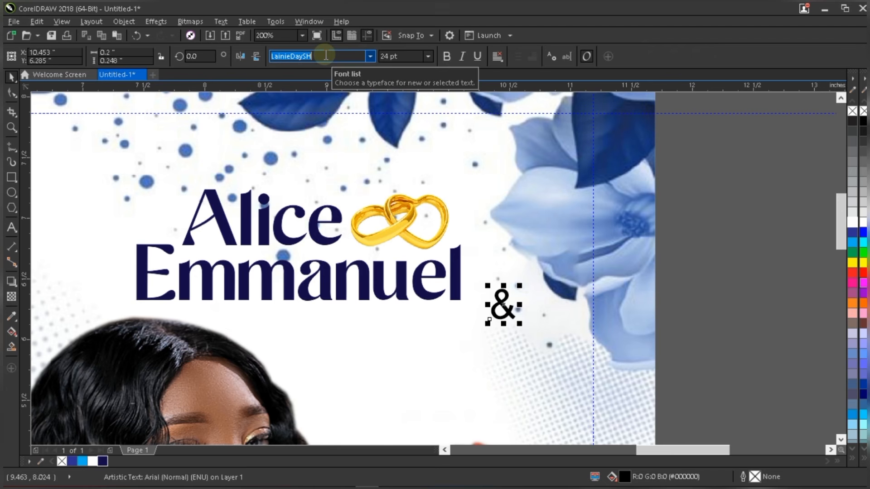
pyautogui.press('Return')
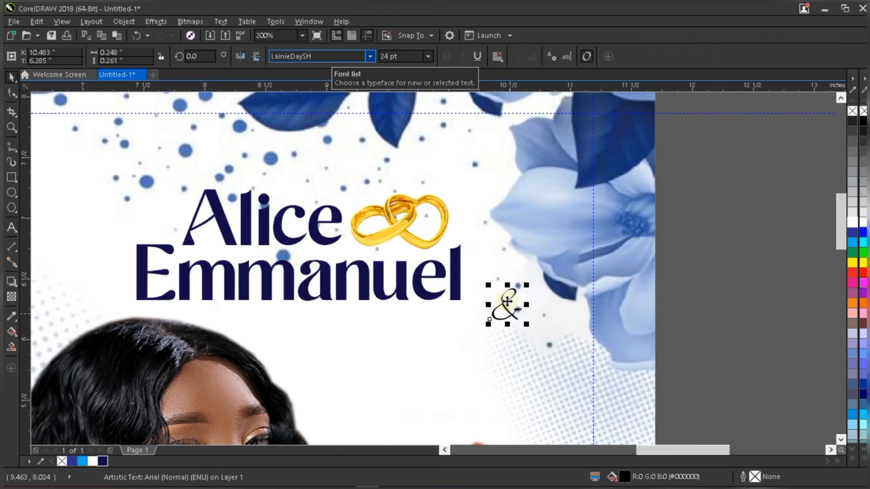
pyautogui.moveTo(506, 302); pyautogui.dragTo(478, 228)
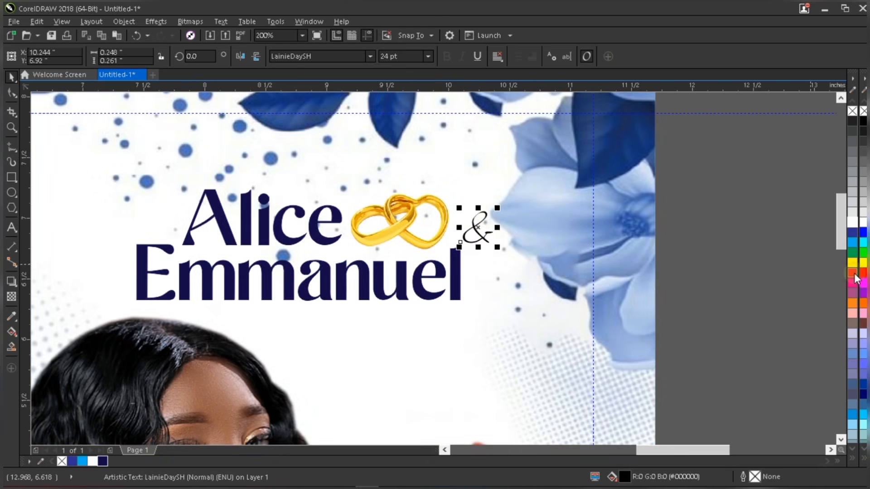
# - Give the ampersand a red fill (C:0 M:100 Y:100 K:0) and a matching red outline
pyautogui.click(854, 273)
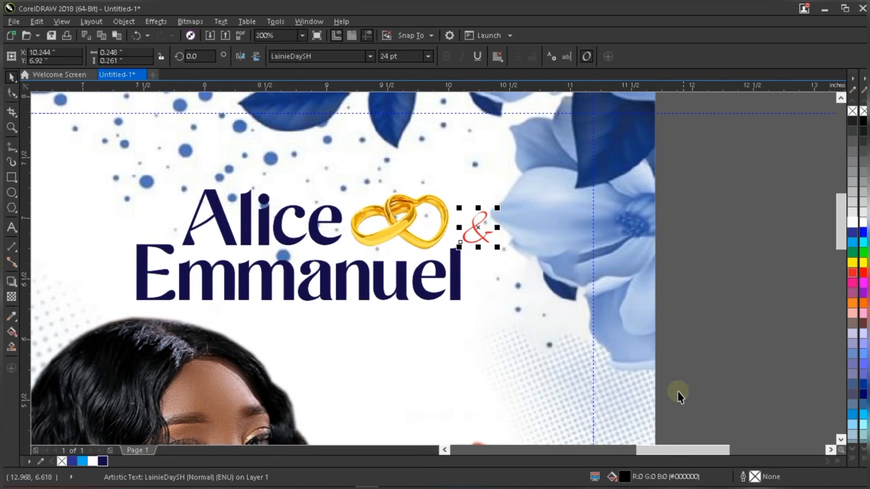
pyautogui.rightClick(852, 273)
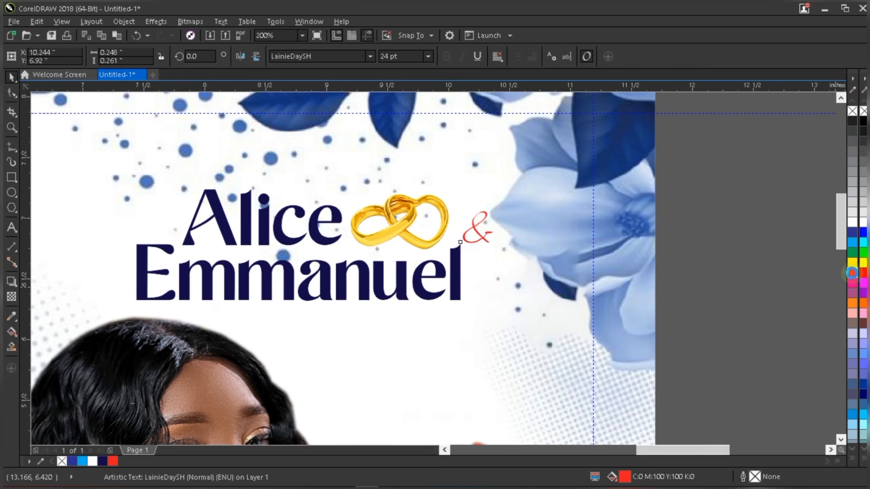
pyautogui.doubleClick(754, 477)
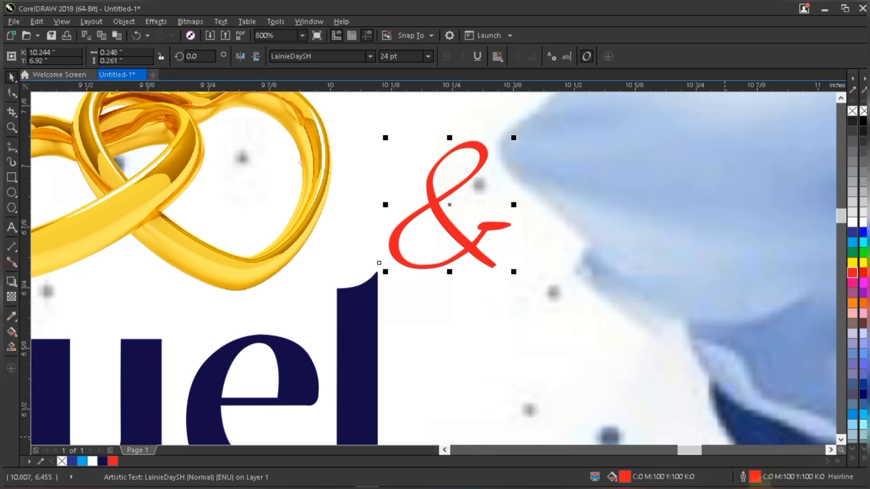
# - Set the ampersand's outline width to 0.5 pt in the Outline Pen dialog
pyautogui.doubleClick(753, 476)
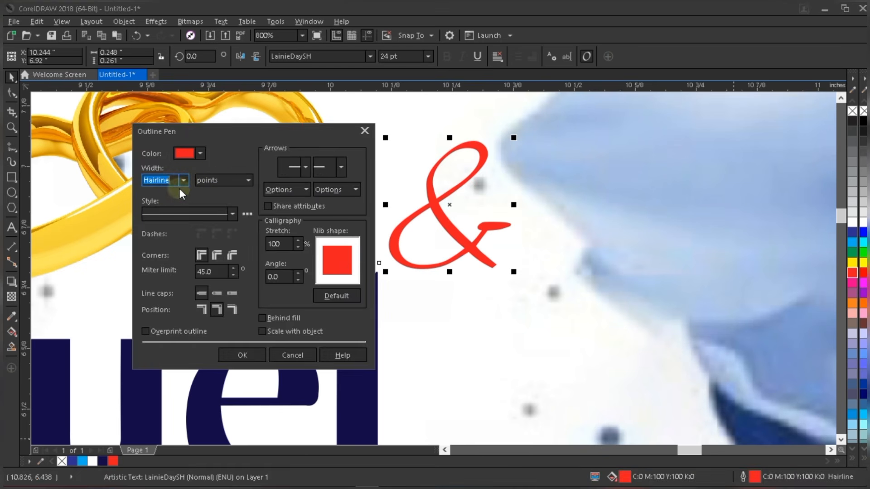
pyautogui.click(183, 179)
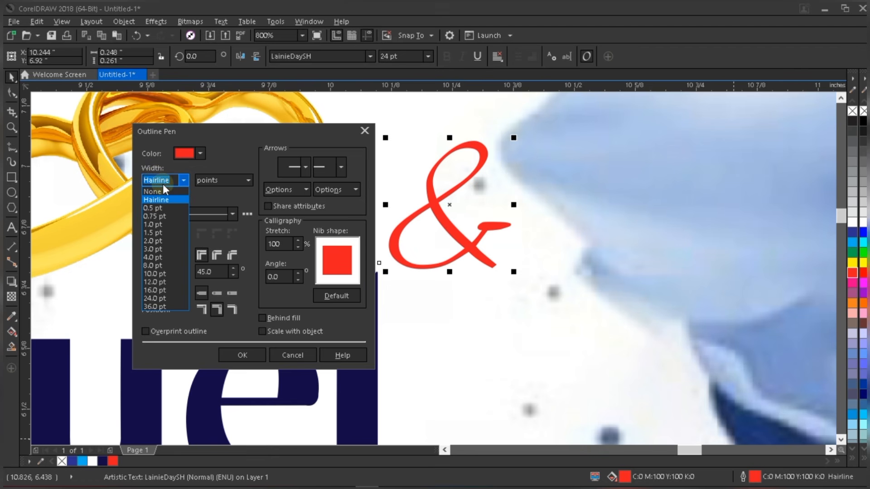
pyautogui.click(162, 207)
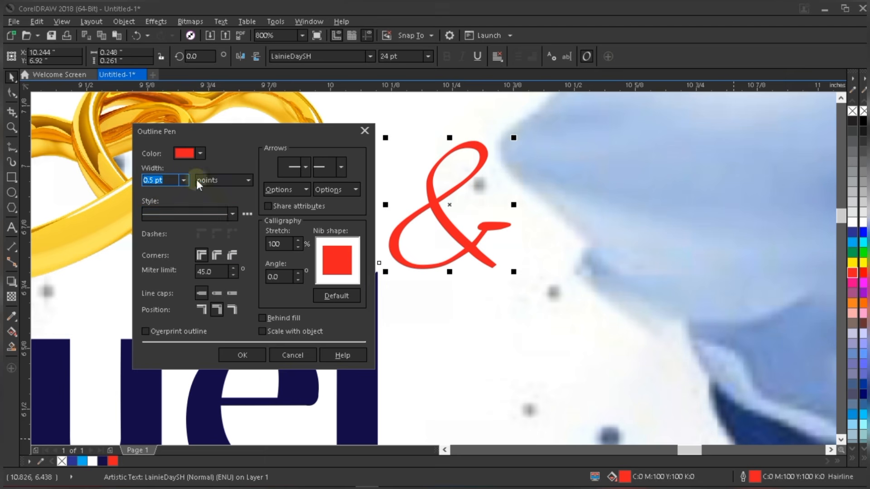
pyautogui.click(237, 355)
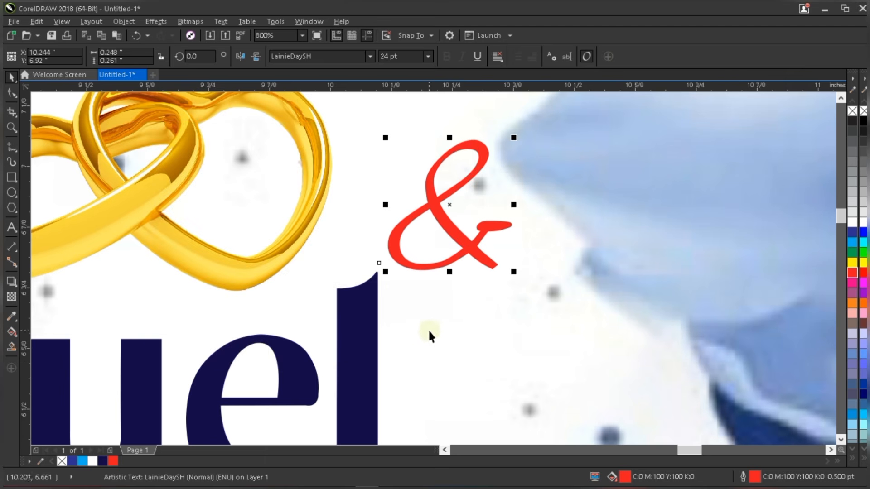
# - Mirror the gold rings image horizontally
pyautogui.scroll(-4, 493, 351)
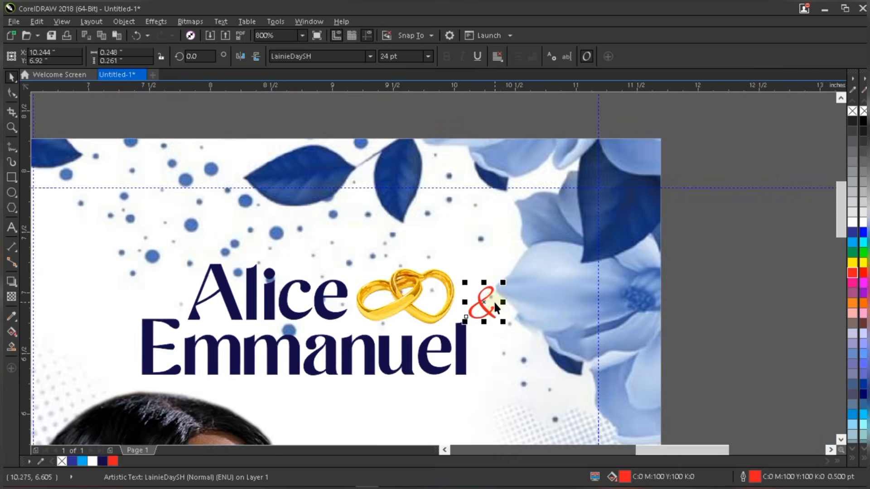
pyautogui.scroll(1, 492, 340)
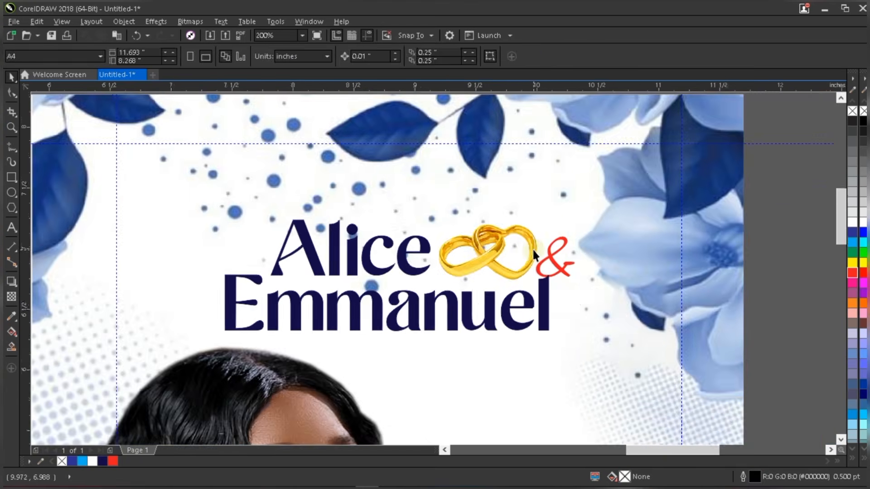
pyautogui.scroll(1, 533, 249)
pyautogui.click(501, 239)
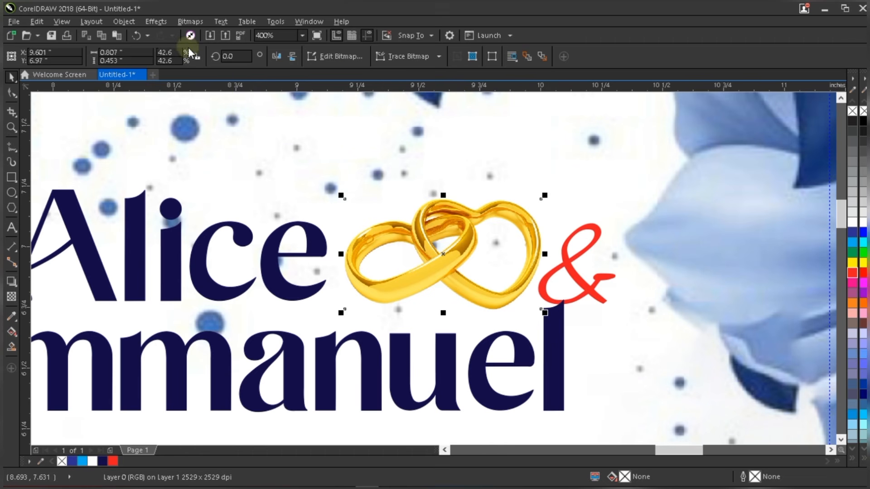
pyautogui.click(272, 56)
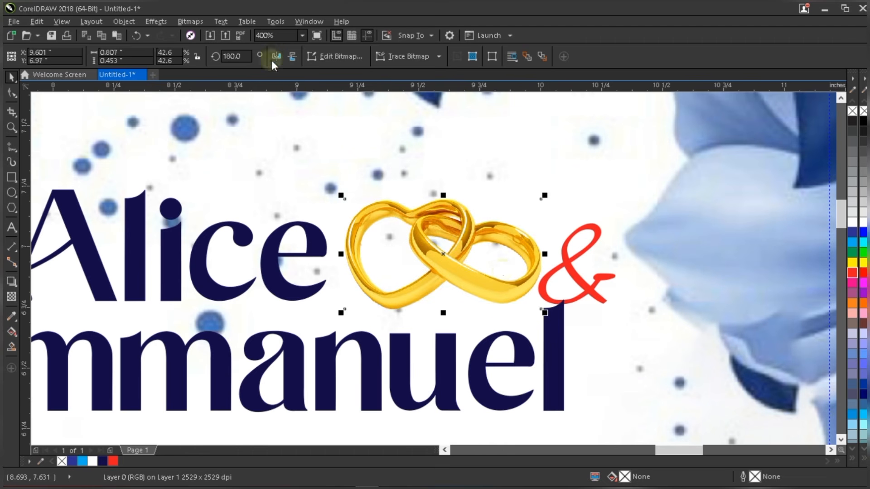
# - Move the red ampersand onto the rings and shrink it to fit inside the left heart
pyautogui.scroll(-1, 503, 271)
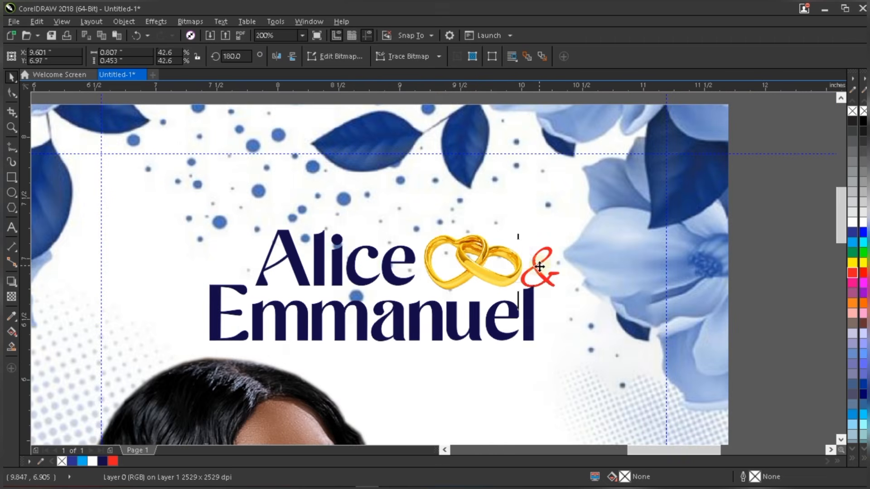
pyautogui.doubleClick(539, 267)
pyautogui.hotkey('ctrl', 'space')
pyautogui.moveTo(539, 268); pyautogui.dragTo(450, 260)
pyautogui.scroll(1, 450, 260)
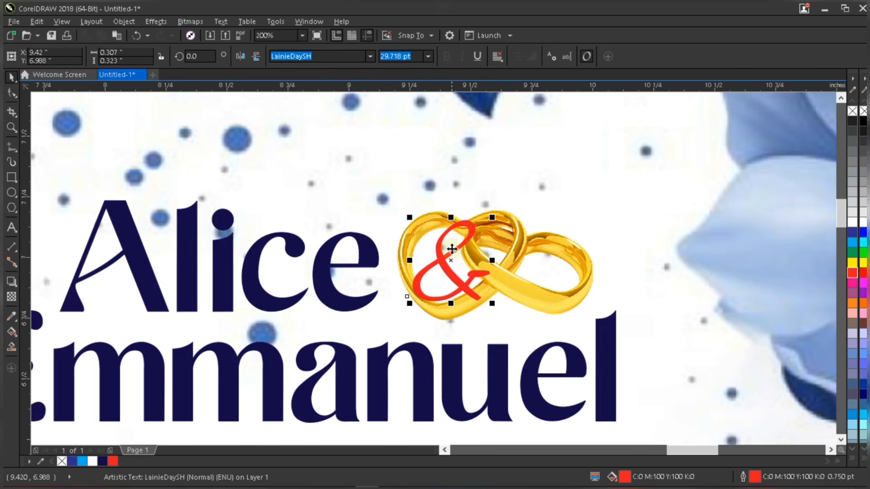
pyautogui.moveTo(492, 217); pyautogui.dragTo(446, 247)
pyautogui.scroll(1, 461, 245)
pyautogui.moveTo(480, 221); pyautogui.dragTo(451, 253)
pyautogui.scroll(-2, 450, 253)
pyautogui.scroll(-1, 457, 272)
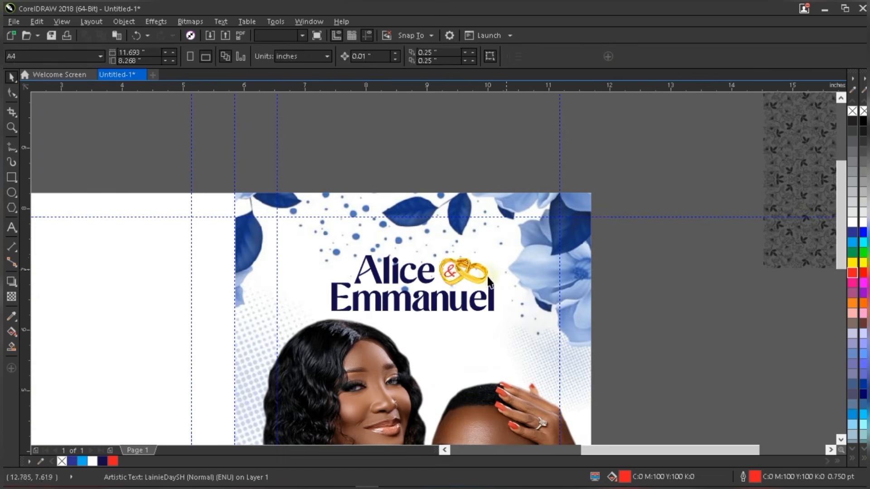
pyautogui.scroll(1, 458, 253)
# - Convert the gold rings to a bitmap
pyautogui.click(446, 236)
pyautogui.scroll(1, 446, 236)
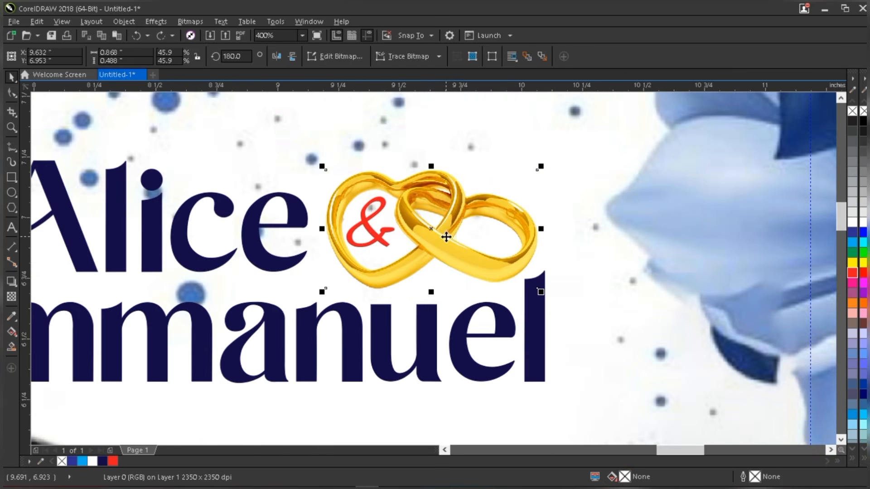
pyautogui.click(189, 19)
pyautogui.click(323, 107)
pyautogui.click(408, 307)
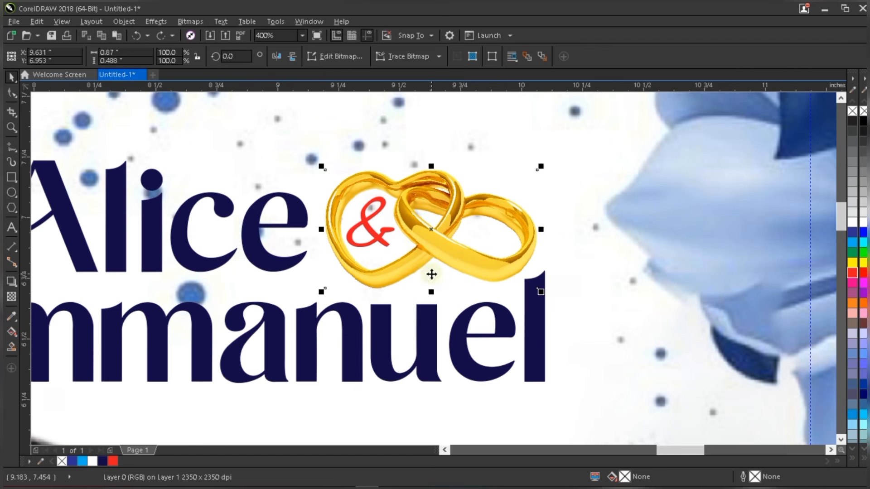
# - Open Duotone (8-bit) for the rings, keep Monotone, and set the ink to PANTONE Reflex Blue C
pyautogui.click(192, 24)
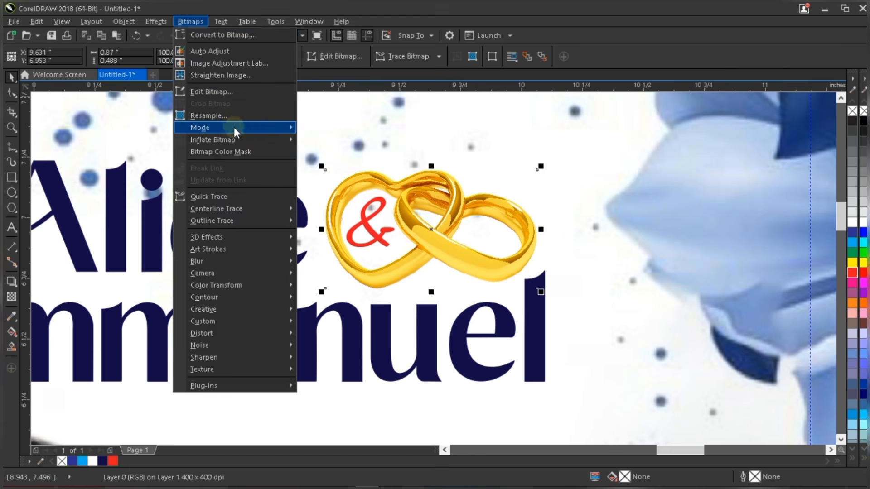
pyautogui.moveTo(237, 127)
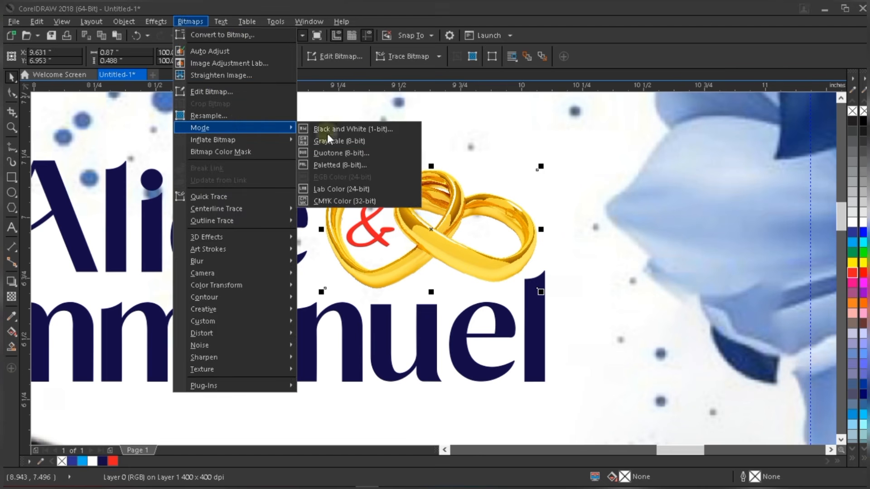
pyautogui.click(352, 153)
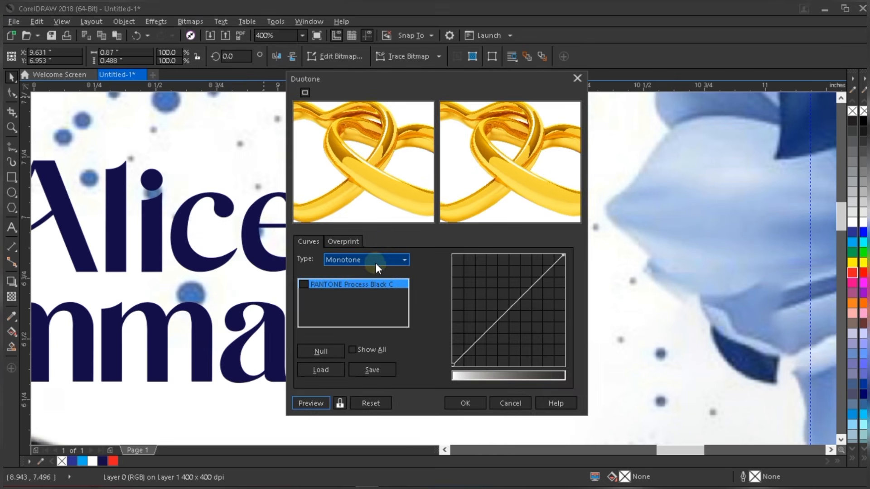
pyautogui.moveTo(357, 80); pyautogui.dragTo(532, 103)
pyautogui.click(544, 282)
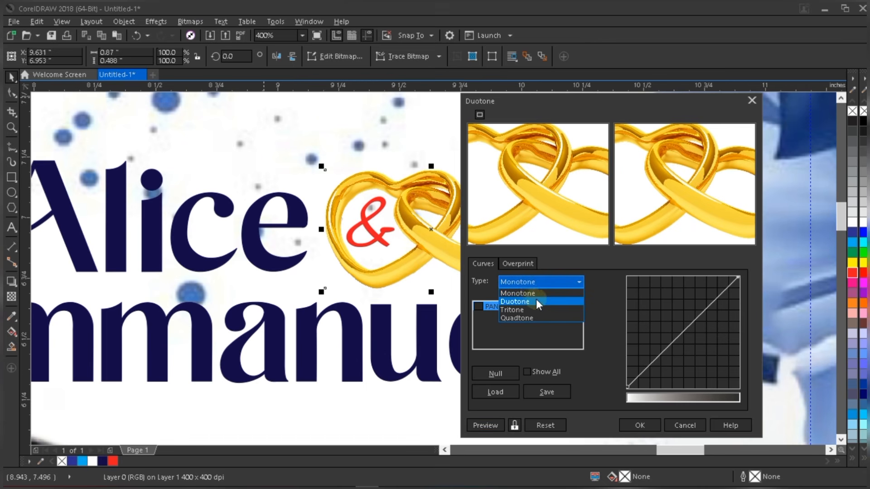
pyautogui.click(531, 293)
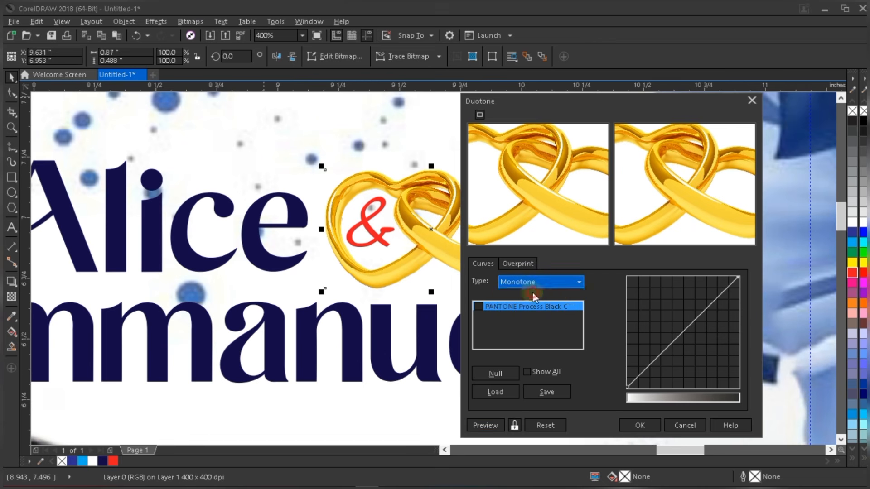
pyautogui.click(491, 312)
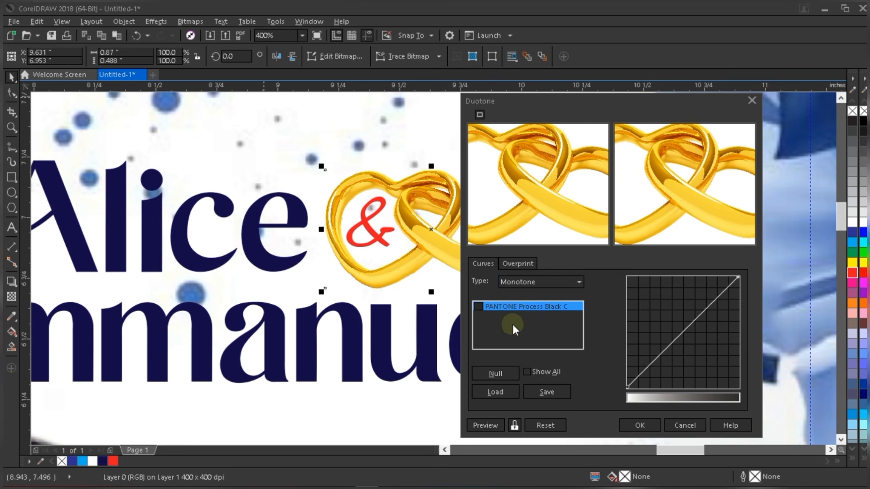
pyautogui.doubleClick(528, 306)
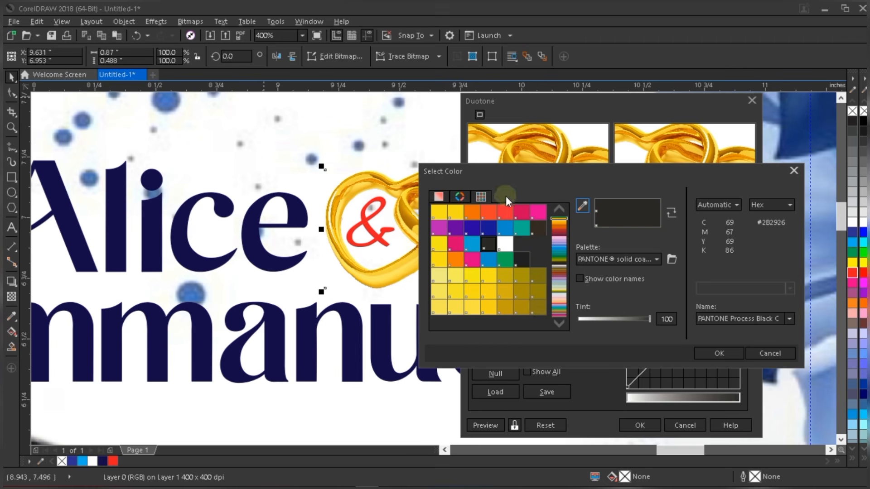
pyautogui.click(487, 232)
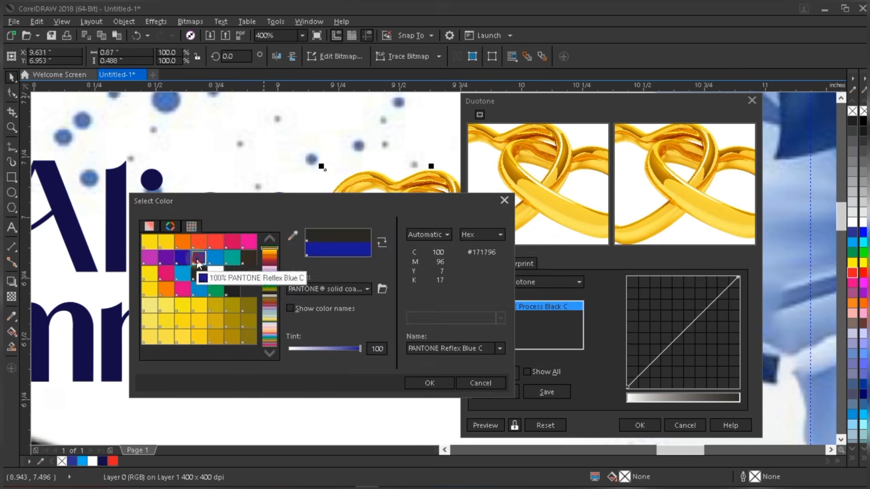
pyautogui.click(430, 383)
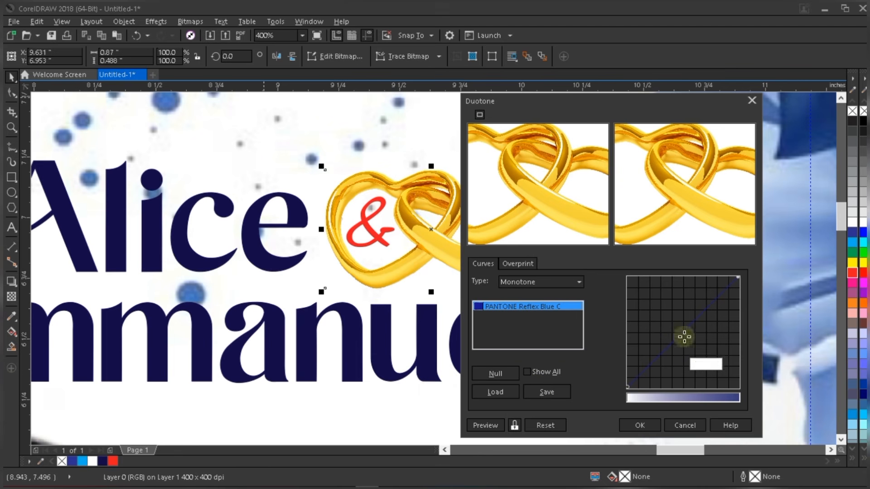
# - Try bending the tone curve and previewing, resetting and re-choosing the dark blue Pantone ink
pyautogui.moveTo(684, 336); pyautogui.dragTo(705, 298)
pyautogui.click(486, 425)
pyautogui.click(491, 423)
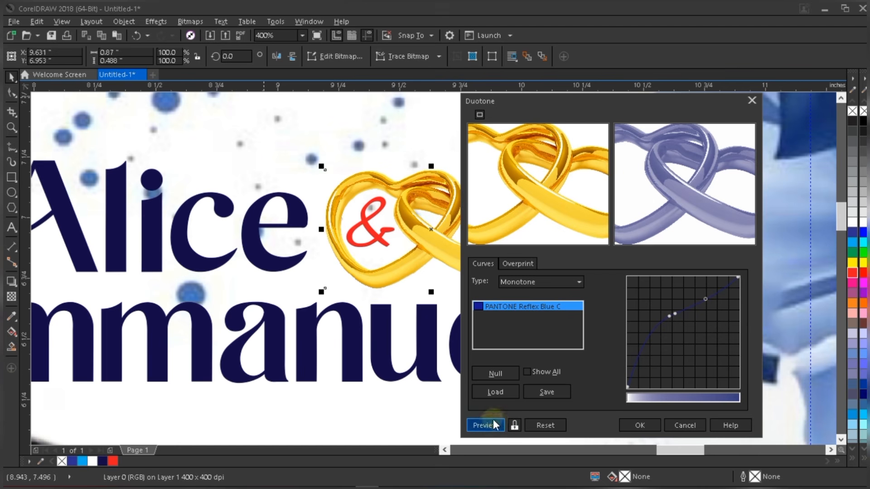
pyautogui.click(550, 427)
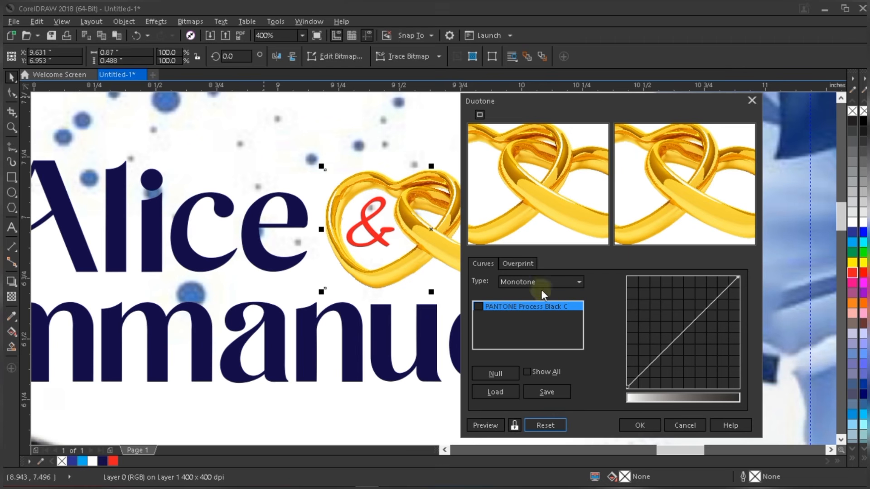
pyautogui.click(531, 308)
pyautogui.doubleClick(521, 305)
pyautogui.click(487, 228)
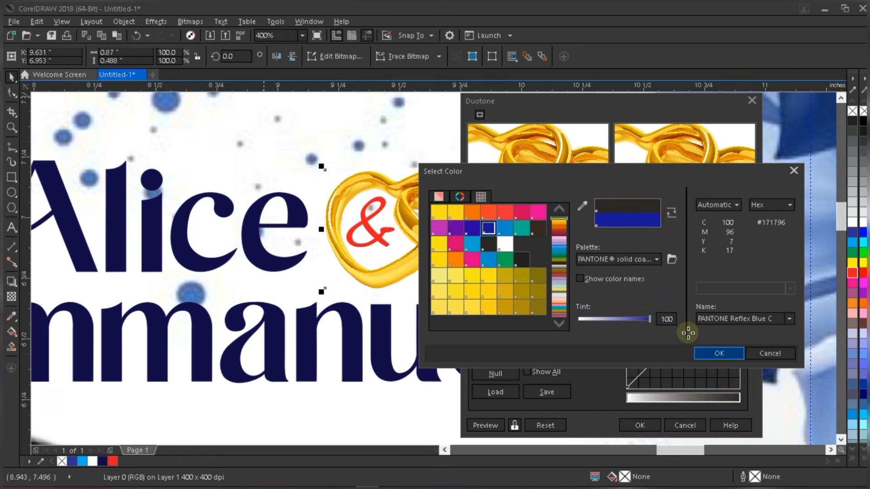
pyautogui.press('Return')
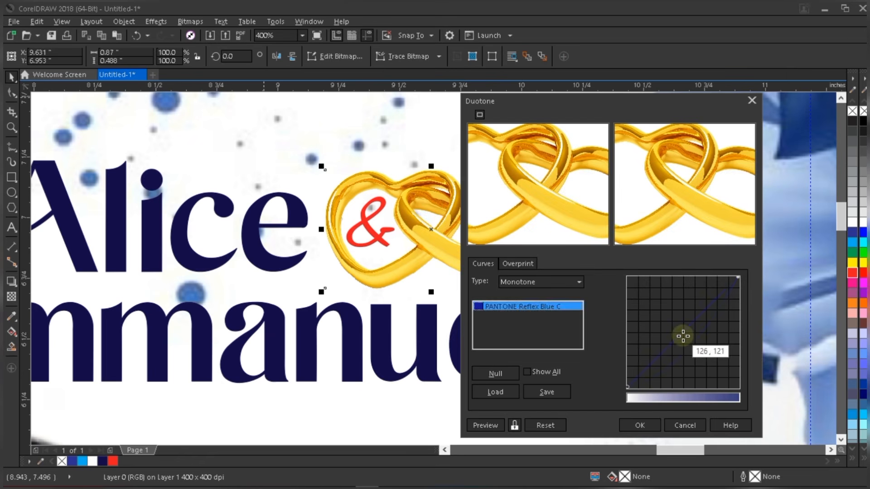
pyautogui.moveTo(683, 336); pyautogui.dragTo(692, 347)
pyautogui.click(485, 425)
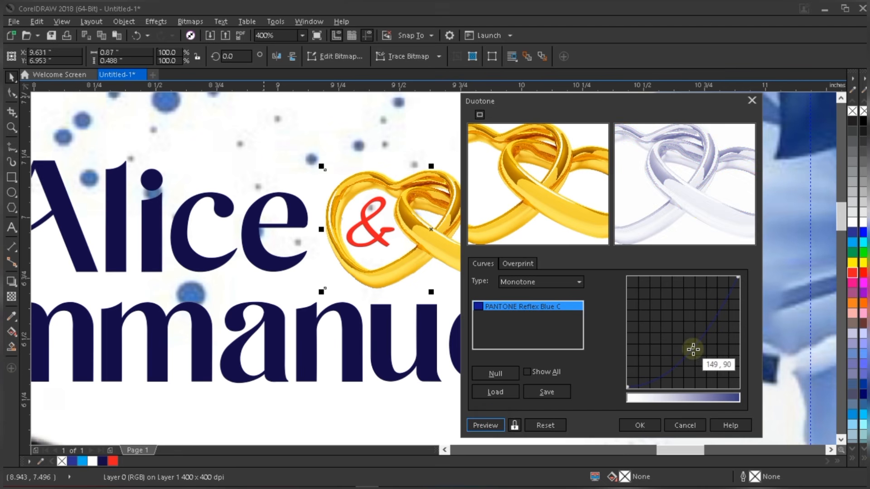
pyautogui.moveTo(693, 349)
pyautogui.mouseDown()
pyautogui.moveTo(685, 339)
pyautogui.moveTo(697, 350)
pyautogui.moveTo(687, 354)
pyautogui.mouseUp()
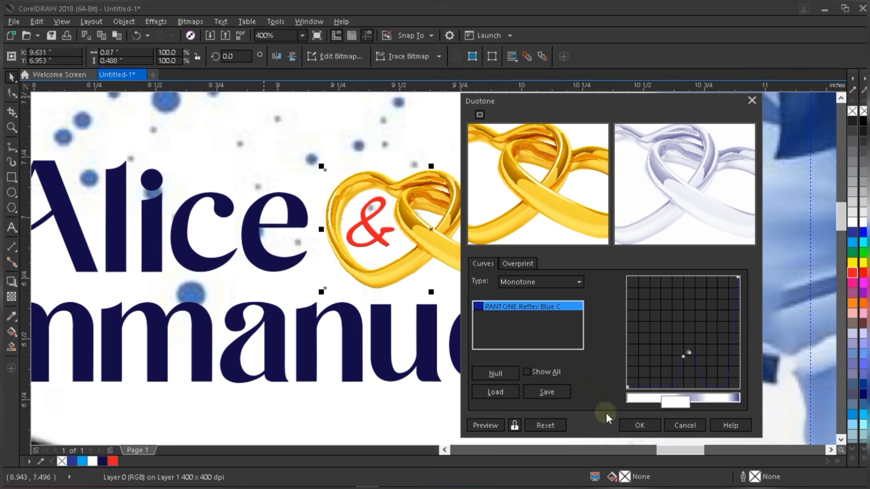
# - Reset to defaults and apply a plain PANTONE Reflex Blue C monotone to the rings
pyautogui.click(553, 430)
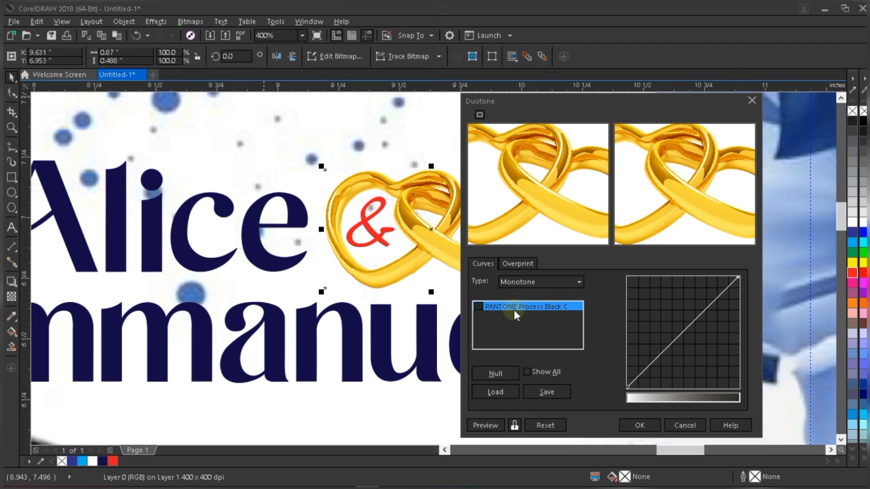
pyautogui.doubleClick(479, 307)
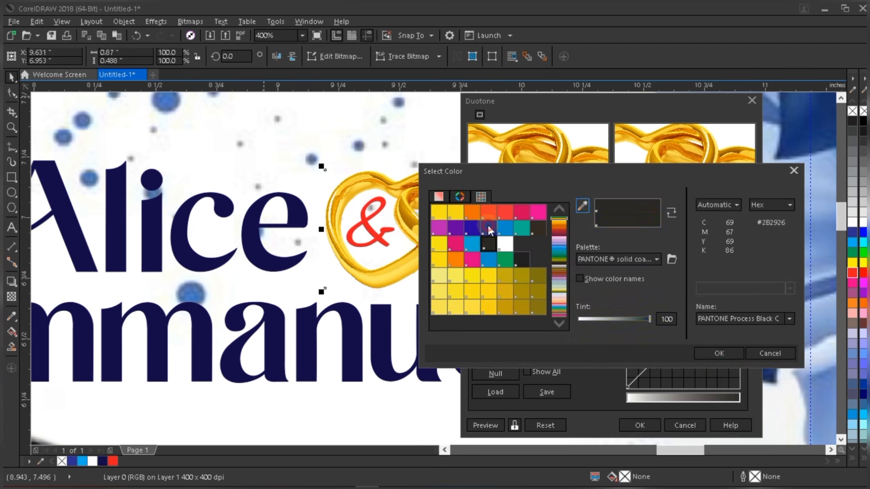
pyautogui.click(487, 228)
pyautogui.click(718, 357)
pyautogui.click(485, 425)
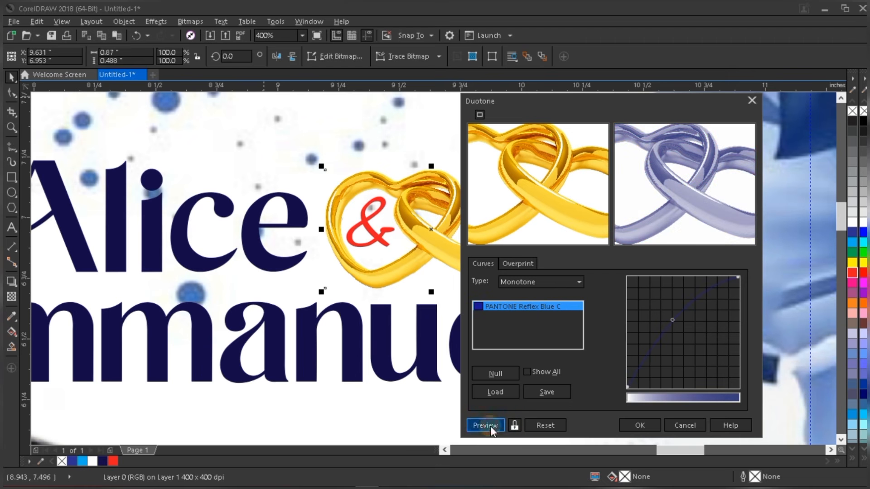
pyautogui.click(643, 427)
pyautogui.scroll(-4, 498, 224)
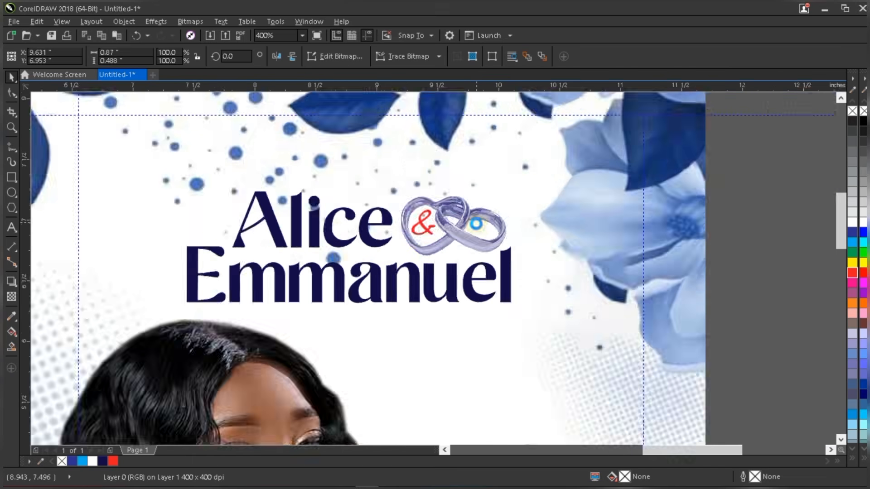
# - Select the names and rings title objects and nudge them up two steps
pyautogui.scroll(1, 481, 219)
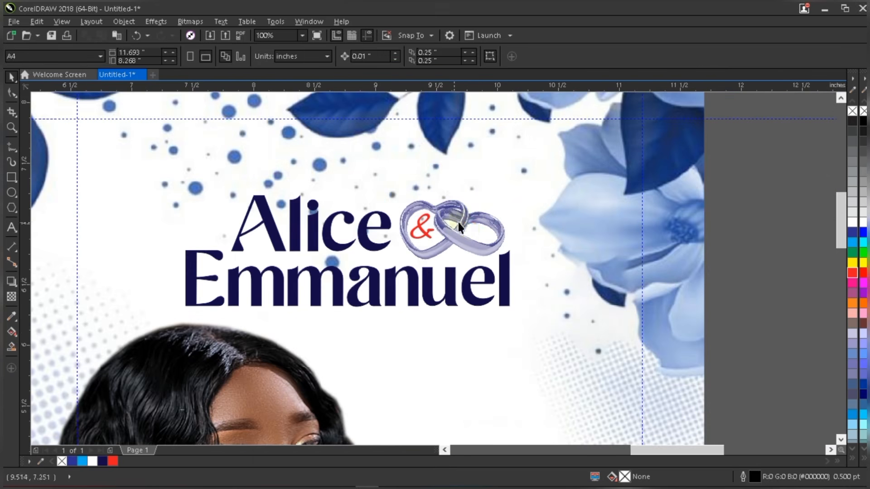
pyautogui.scroll(-2, 469, 230)
pyautogui.scroll(-2, 475, 220)
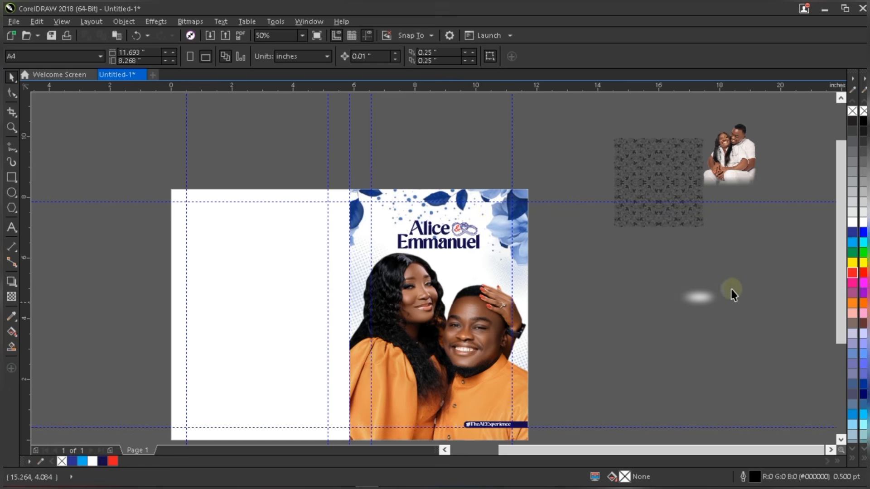
pyautogui.scroll(1, 475, 267)
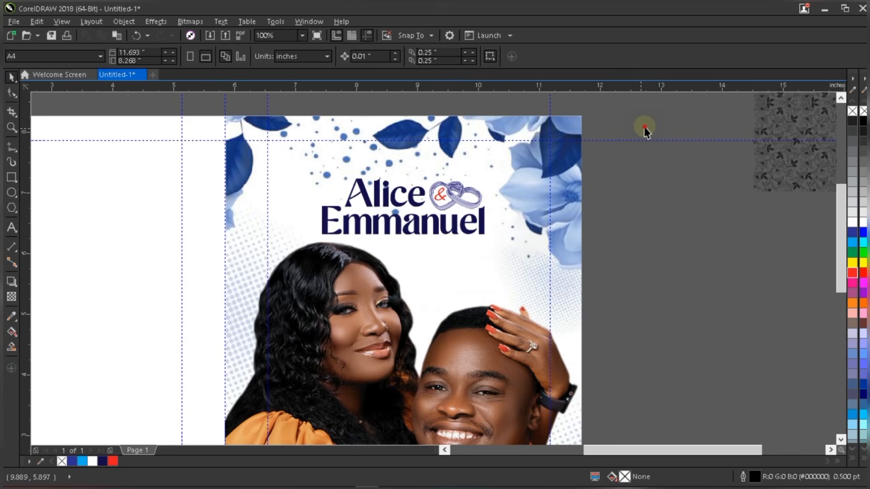
pyautogui.moveTo(647, 116); pyautogui.dragTo(532, 218)
pyautogui.moveTo(459, 237); pyautogui.dragTo(255, 271)
pyautogui.press('Up')
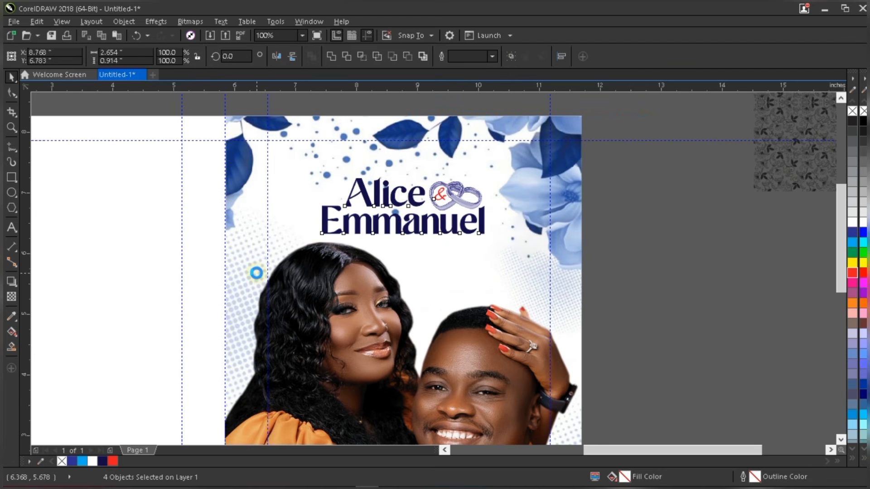
pyautogui.press('Up')
pyautogui.press('Up')
pyautogui.press('Up')
pyautogui.press('Up')
pyautogui.press('Up')
pyautogui.press('Up')
pyautogui.press('Up')
# - Start a new text line reading 'Sat.' beside the page
pyautogui.click(11, 231)
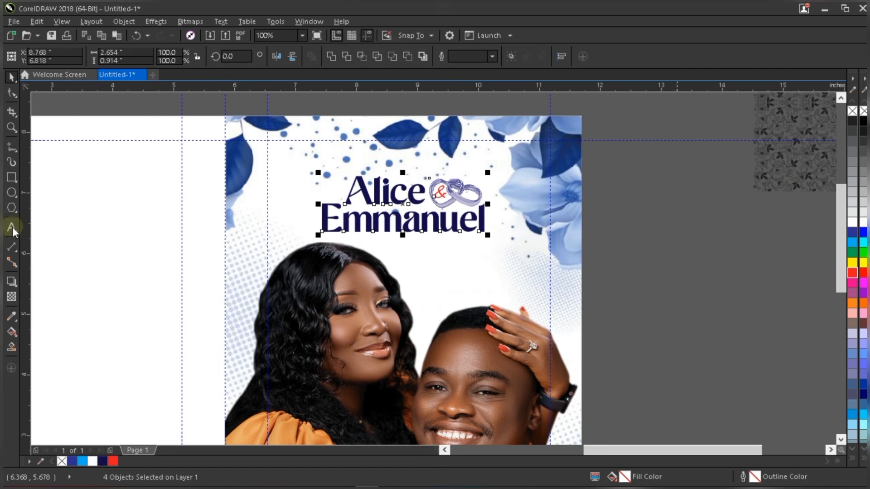
pyautogui.click(11, 229)
pyautogui.click(607, 294)
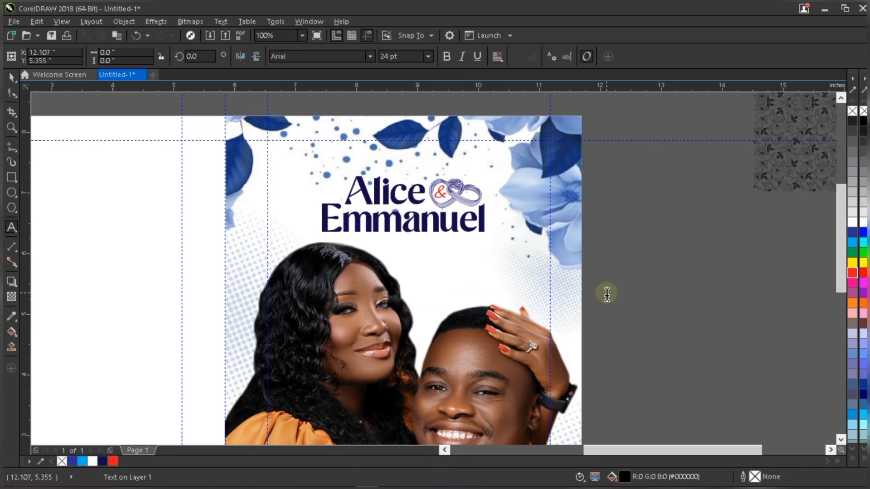
pyautogui.write('Sat')
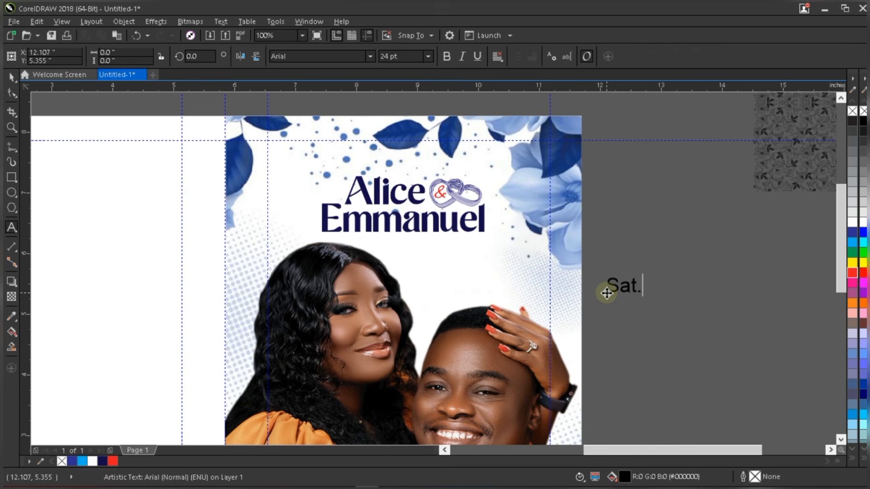
pyautogui.write('.')
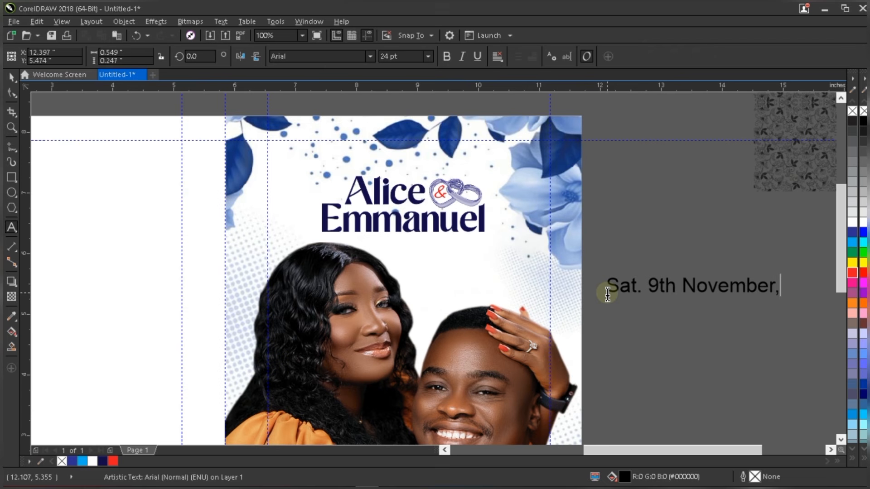
# - Move the 'Sat. 9th November, 2024' date just below Emmanuel, set in Gisha 11 pt
pyautogui.click(607, 294)
pyautogui.hotkey('ctrl', 'space')
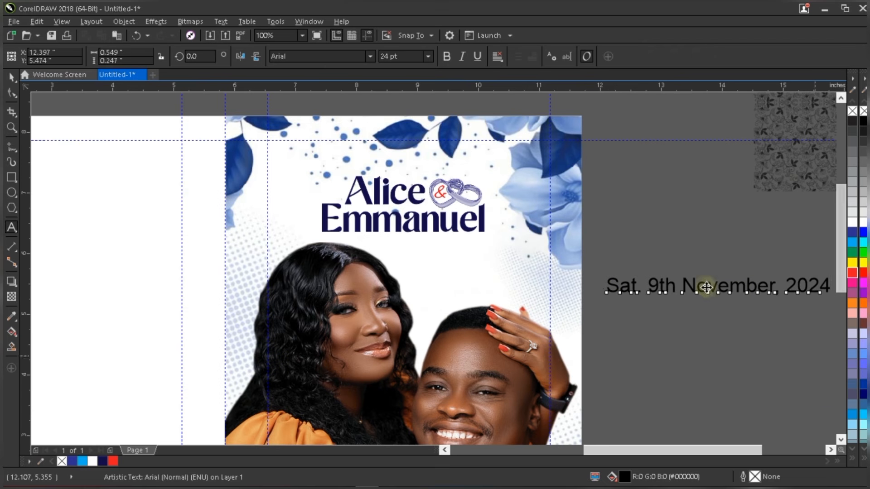
pyautogui.moveTo(705, 286); pyautogui.dragTo(484, 267)
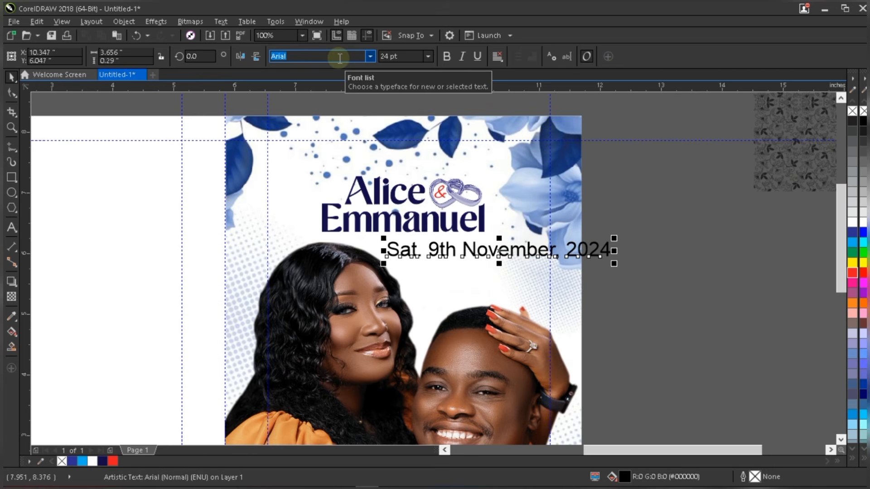
pyautogui.write('Gisha')
pyautogui.press('Return')
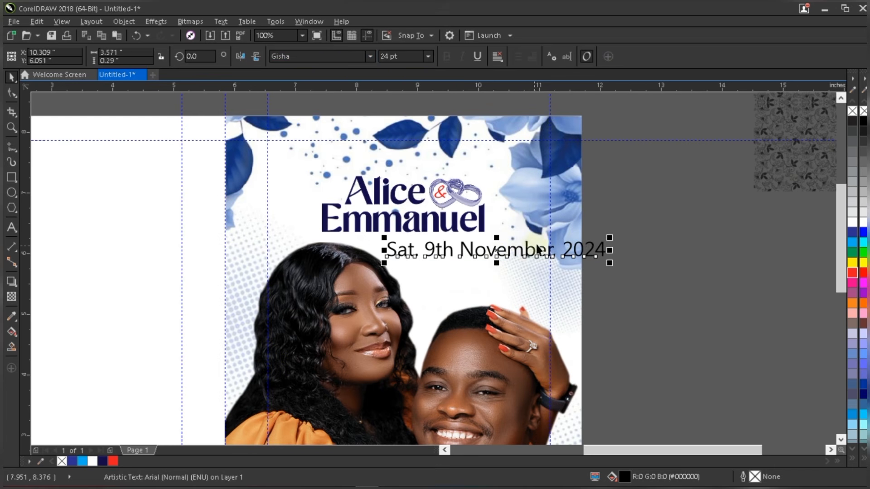
pyautogui.moveTo(608, 238); pyautogui.dragTo(535, 229)
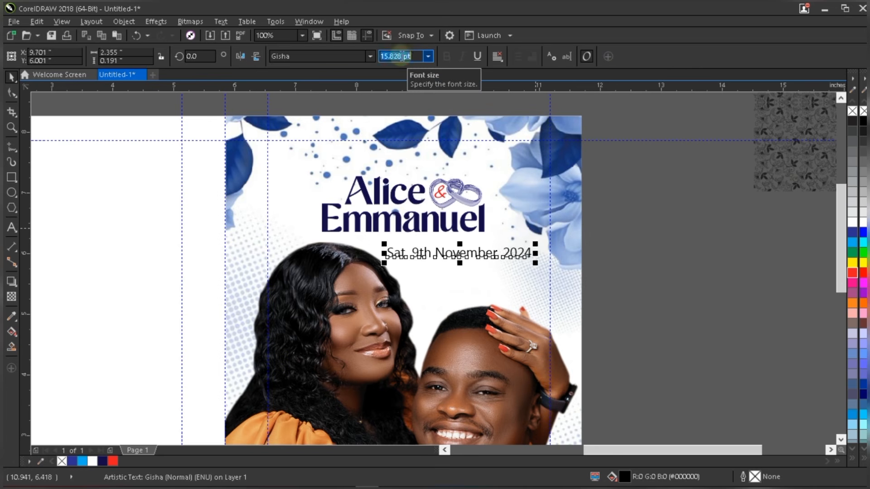
pyautogui.write('11')
pyautogui.press('Return')
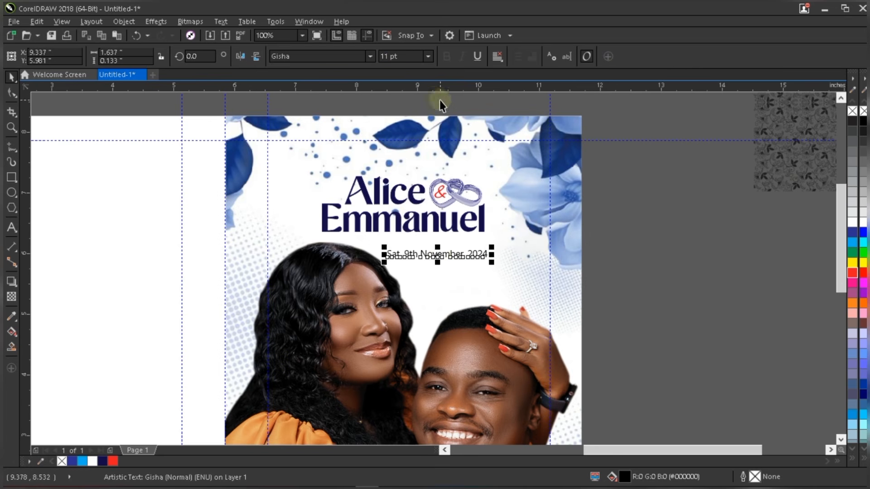
pyautogui.moveTo(411, 247); pyautogui.dragTo(405, 243)
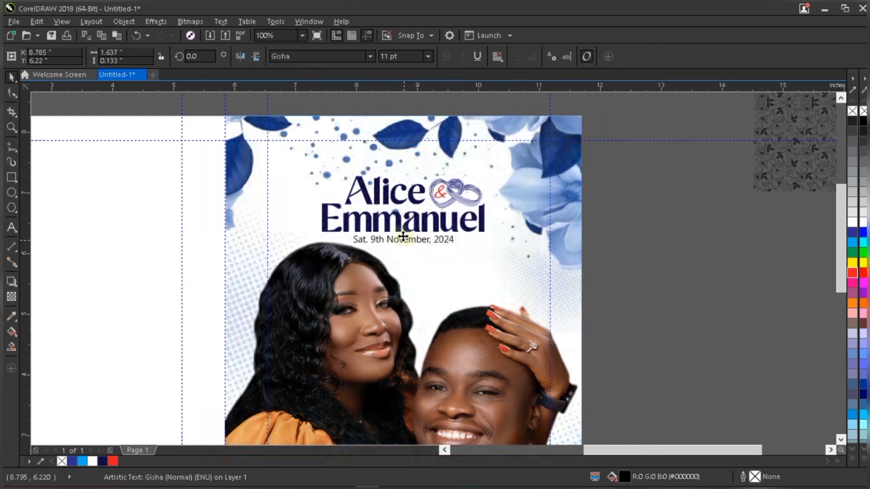
pyautogui.scroll(2, 406, 244)
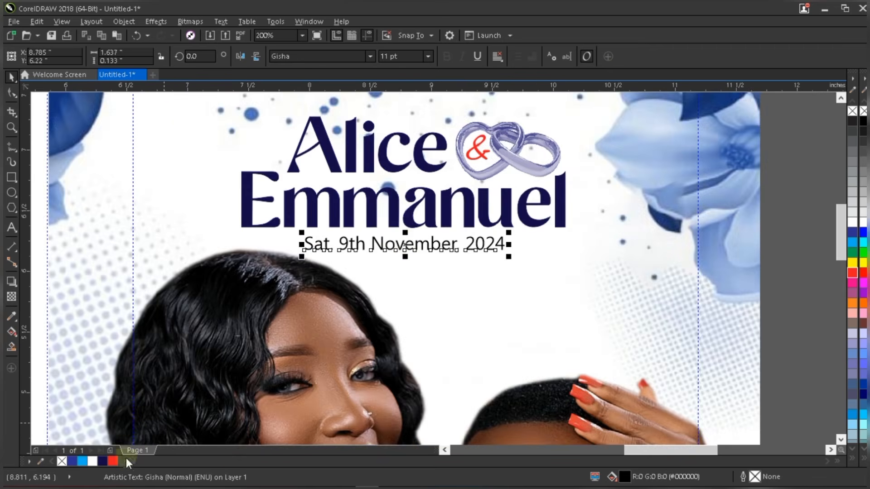
# - Make the date text red with a red outline and raise it slightly
pyautogui.click(112, 461)
pyautogui.rightClick(112, 461)
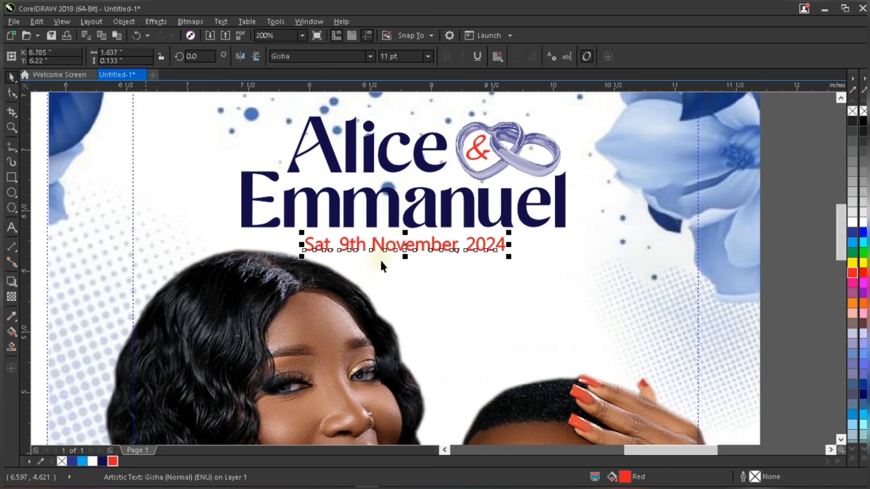
pyautogui.scroll(2, 398, 243)
pyautogui.moveTo(398, 242); pyautogui.dragTo(400, 239)
pyautogui.click(518, 172)
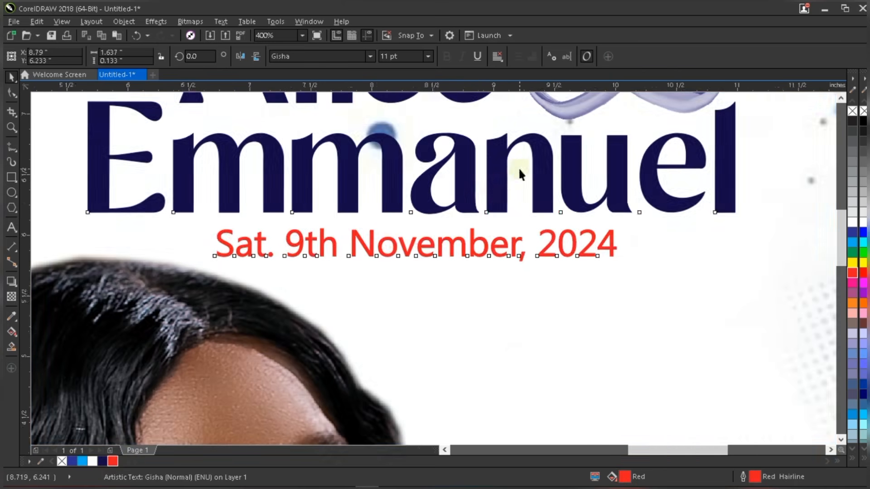
pyautogui.scroll(-4, 519, 172)
pyautogui.press('Escape')
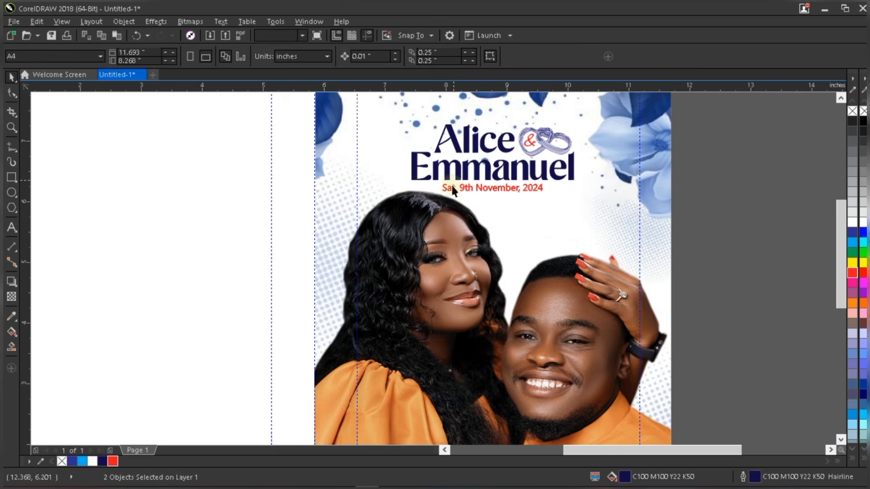
pyautogui.scroll(2, 451, 184)
# - Draw a small navy-filled dot just left of 'Sat.'
pyautogui.press('F7')
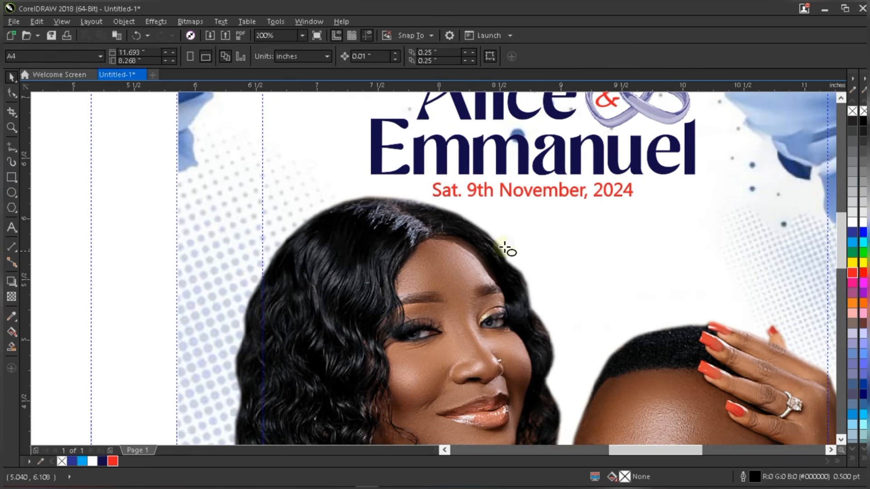
pyautogui.scroll(3, 428, 189)
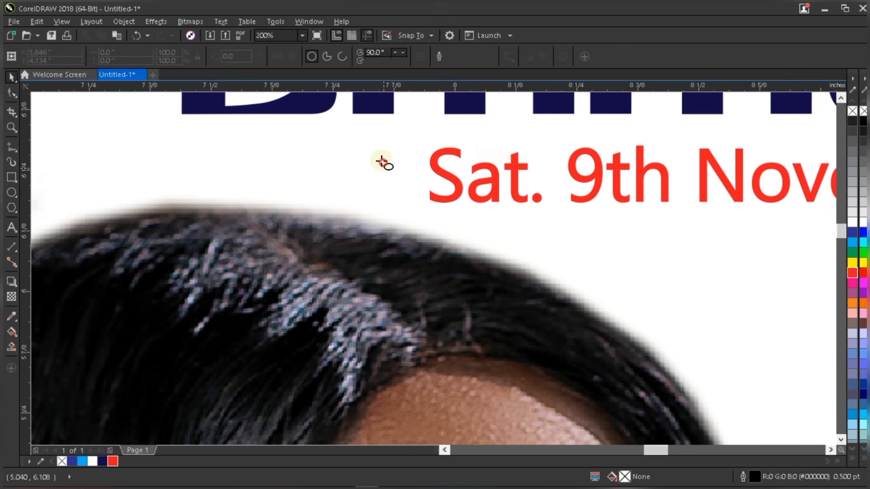
pyautogui.moveTo(383, 164); pyautogui.dragTo(400, 195)
pyautogui.press('space')
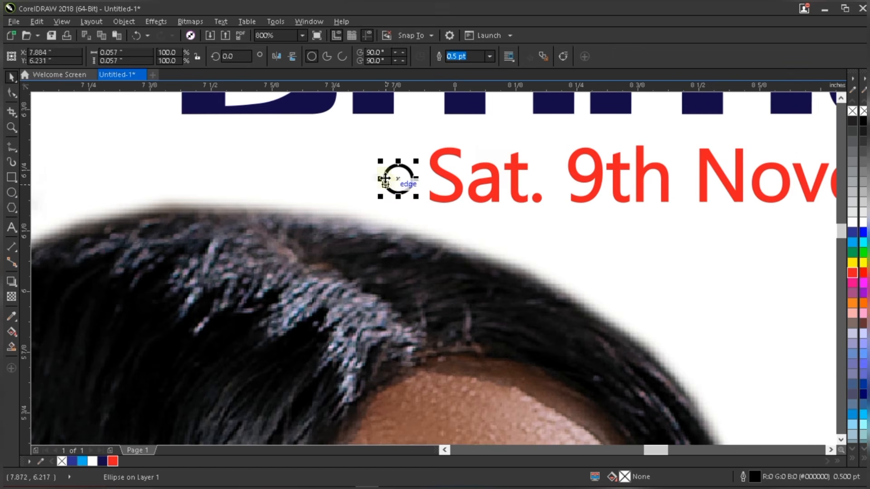
pyautogui.click(102, 461)
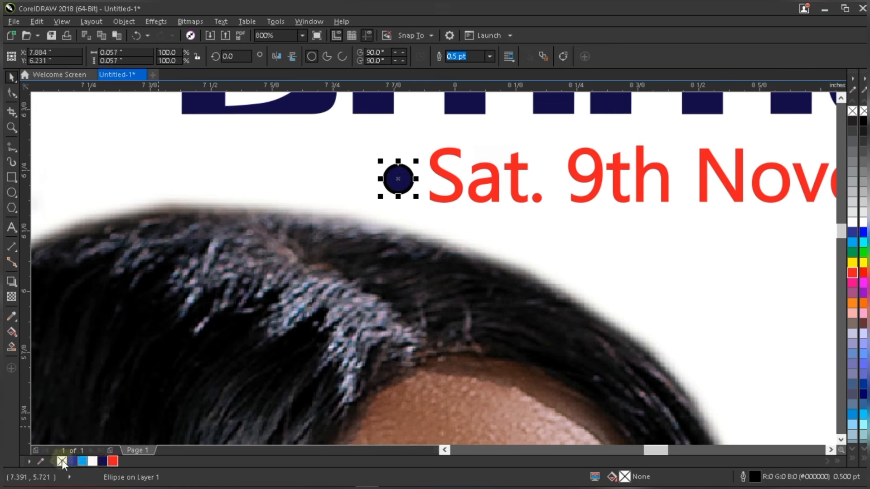
pyautogui.scroll(-2, 203, 234)
pyautogui.scroll(-2, 203, 234)
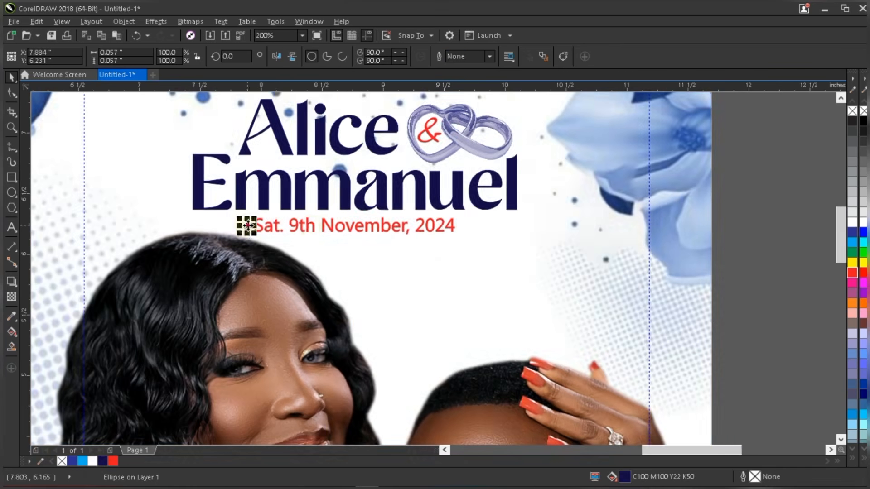
# - Copy the dot after '2024', then group the date with both dots
pyautogui.moveTo(246, 225); pyautogui.dragTo(466, 227)
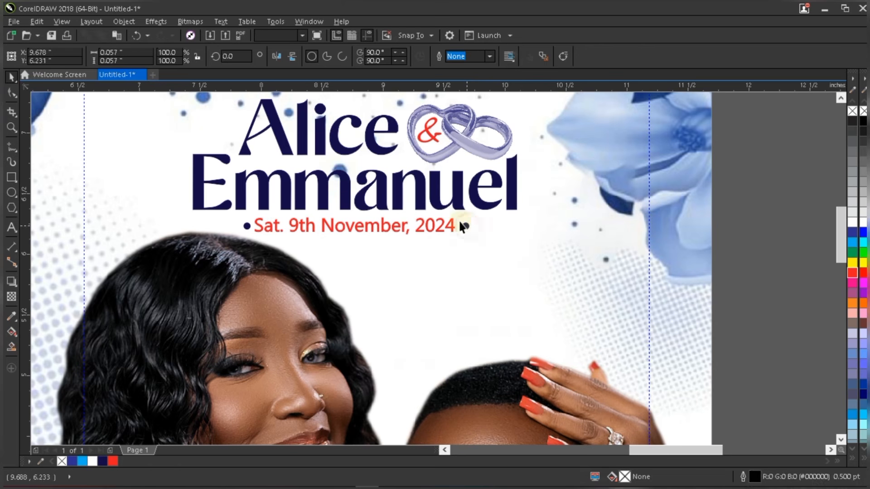
pyautogui.scroll(1, 457, 224)
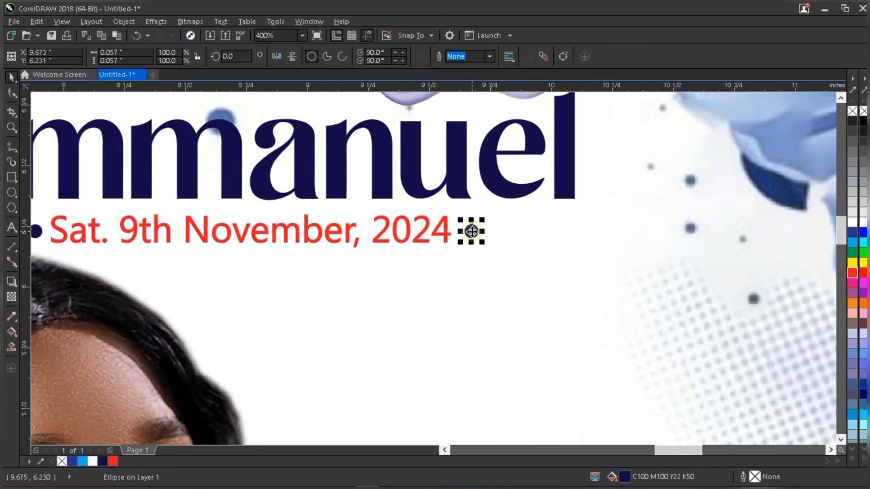
pyautogui.moveTo(471, 232); pyautogui.dragTo(470, 232)
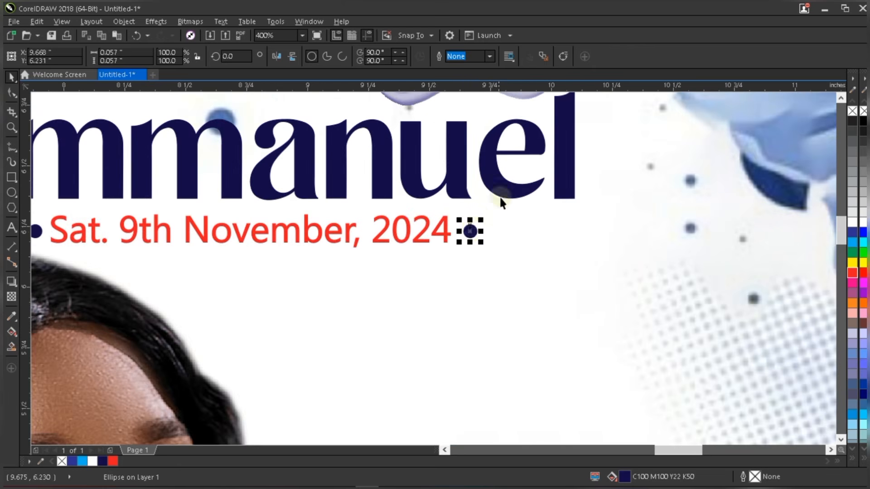
pyautogui.scroll(-2, 500, 202)
pyautogui.moveTo(765, 198); pyautogui.dragTo(245, 272)
pyautogui.hotkey('ctrl', 'g')
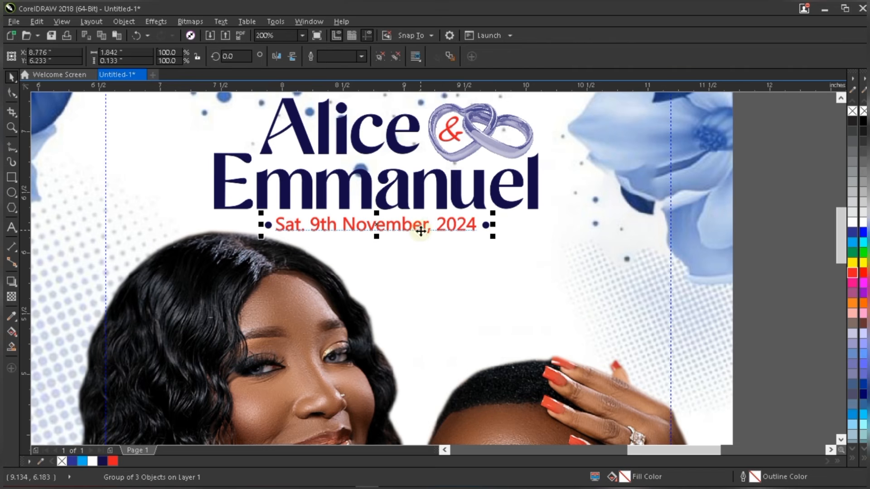
# - Enlarge the flower background from its corner and reposition it on the front cover
pyautogui.scroll(-4, 421, 232)
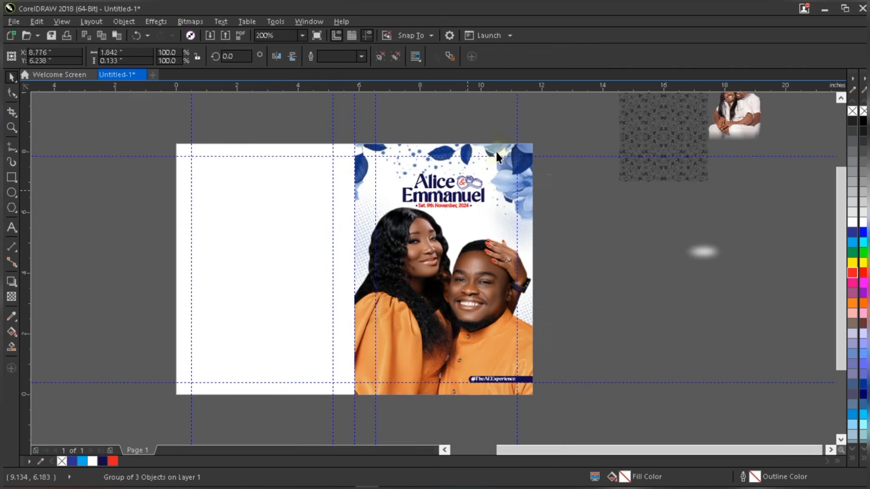
pyautogui.click(572, 193)
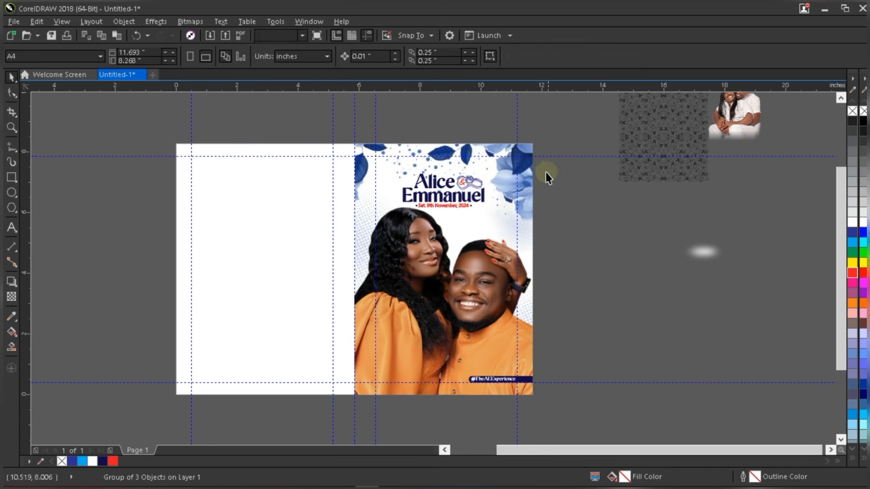
pyautogui.click(469, 152)
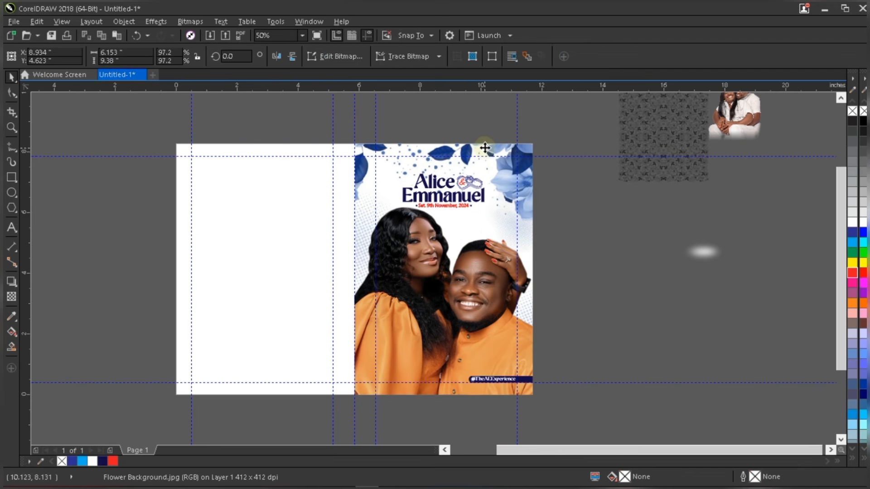
pyautogui.moveTo(485, 148); pyautogui.dragTo(483, 151)
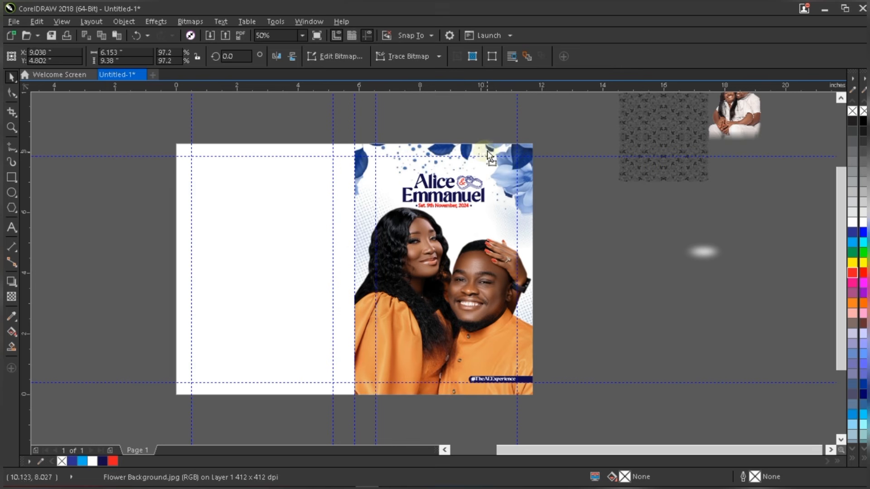
pyautogui.moveTo(488, 150); pyautogui.dragTo(484, 148)
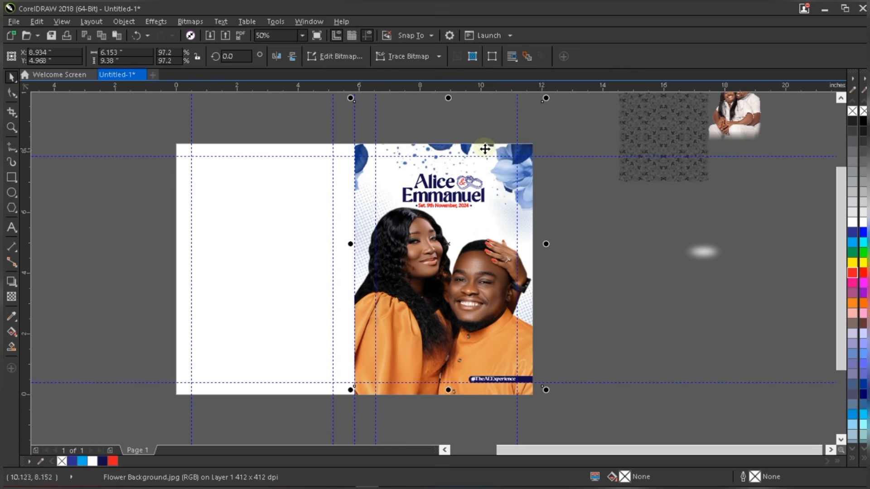
pyautogui.moveTo(348, 395); pyautogui.dragTo(328, 413)
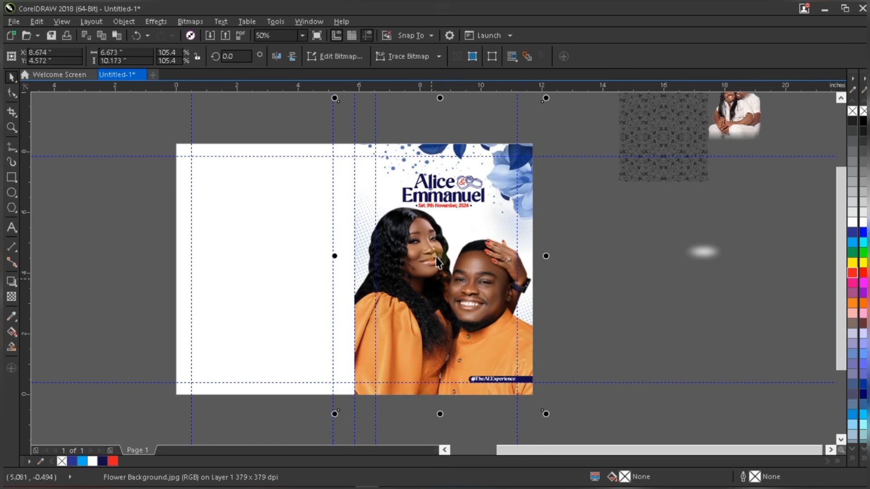
pyautogui.moveTo(480, 168); pyautogui.dragTo(494, 165)
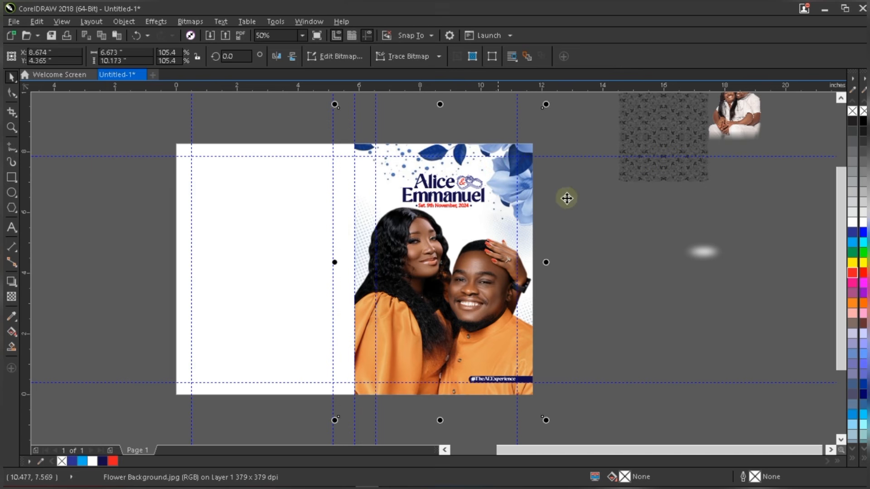
# - Select the names and date title block and nudge it slightly up
pyautogui.moveTo(335, 233); pyautogui.dragTo(572, 130)
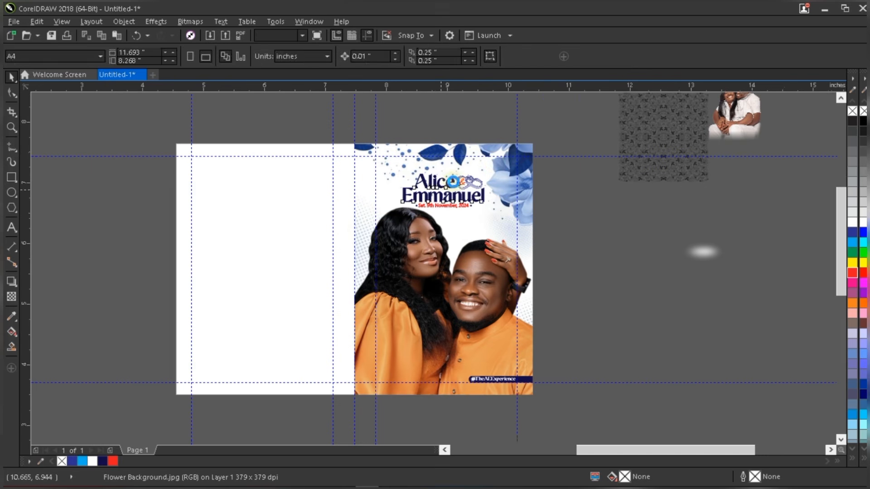
pyautogui.scroll(2, 453, 182)
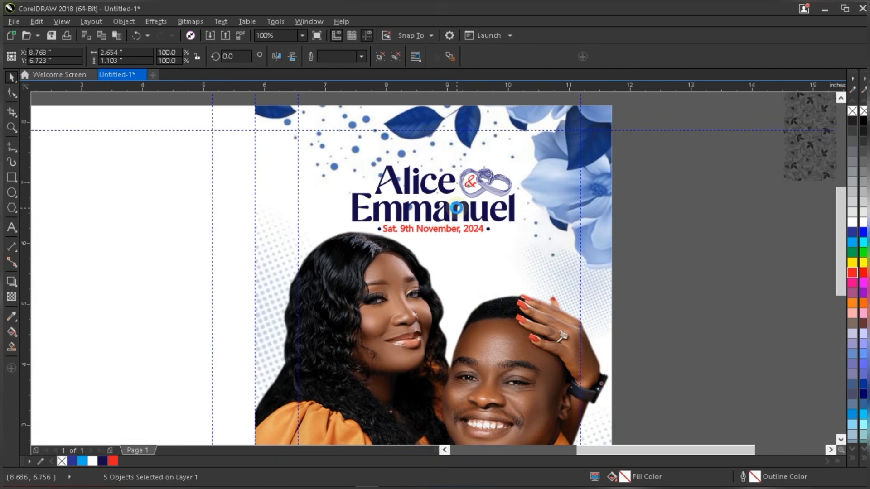
pyautogui.moveTo(451, 209); pyautogui.dragTo(451, 206)
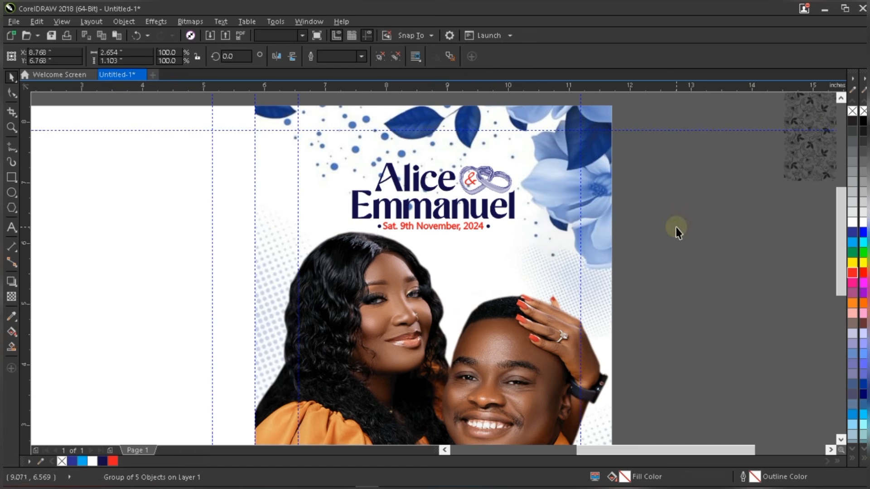
pyautogui.click(675, 227)
pyautogui.scroll(-2, 675, 227)
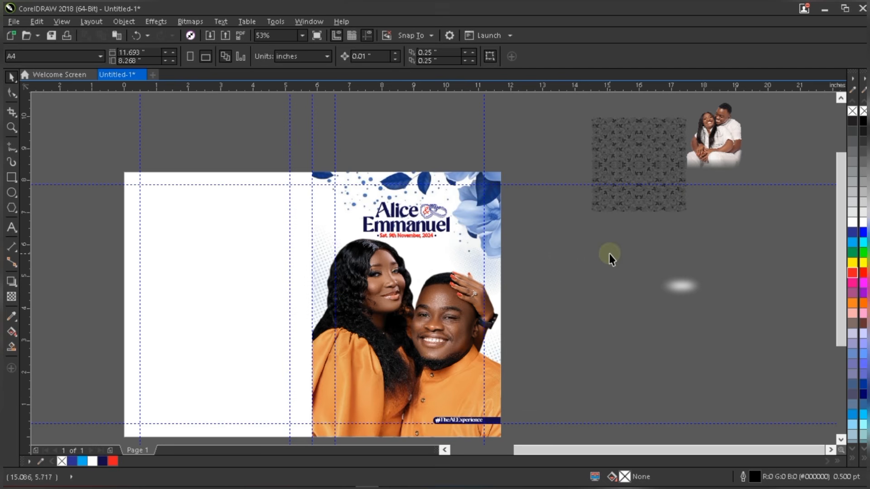
# - Move the floral pattern group beside the blank back panel and recolour it navy
pyautogui.click(648, 136)
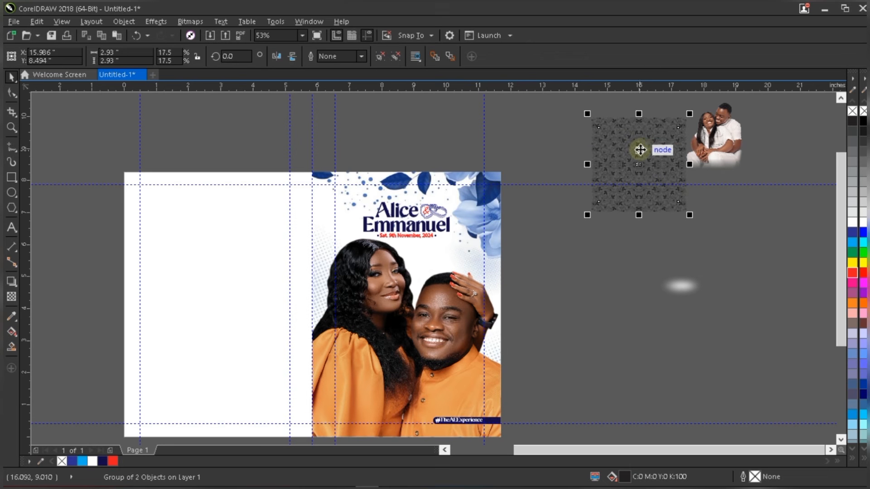
pyautogui.moveTo(640, 148); pyautogui.dragTo(91, 252)
pyautogui.scroll(3, 115, 248)
pyautogui.scroll(2, 96, 252)
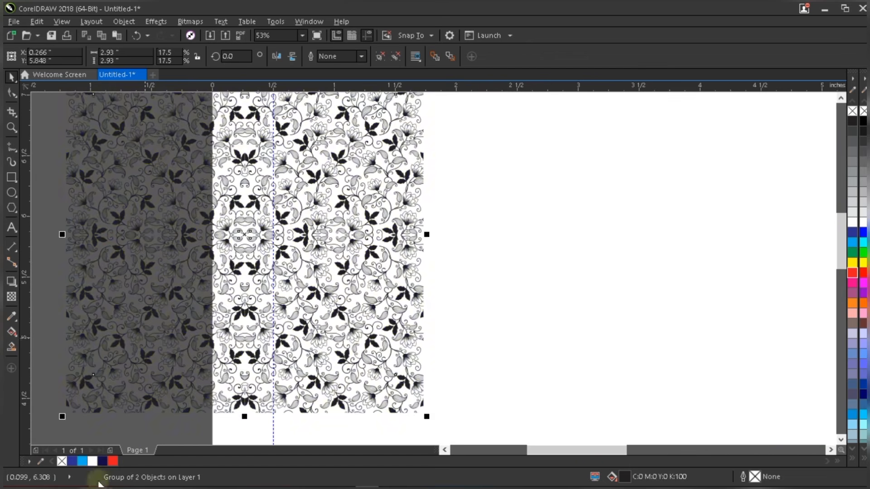
pyautogui.click(100, 461)
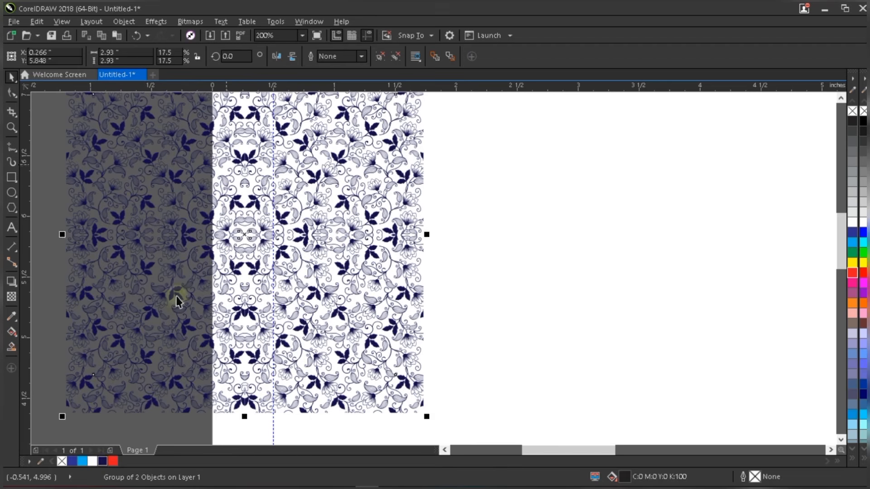
pyautogui.moveTo(112, 461); pyautogui.dragTo(136, 415)
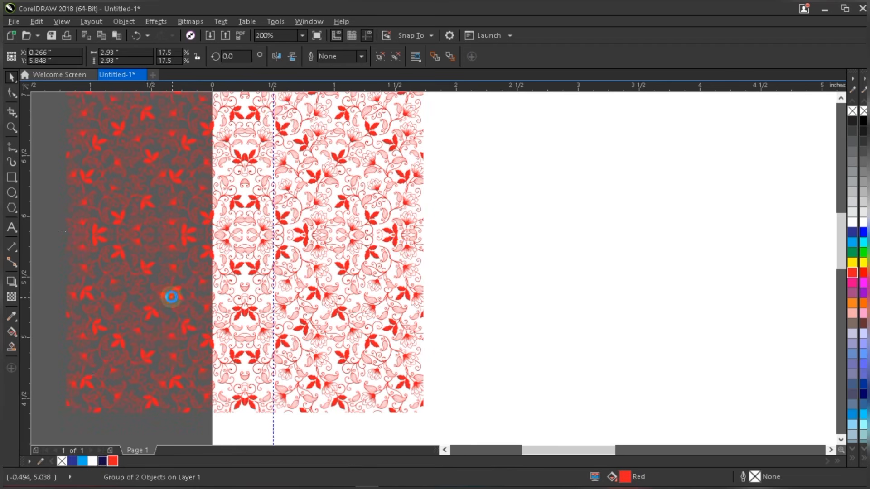
pyautogui.scroll(-1, 170, 297)
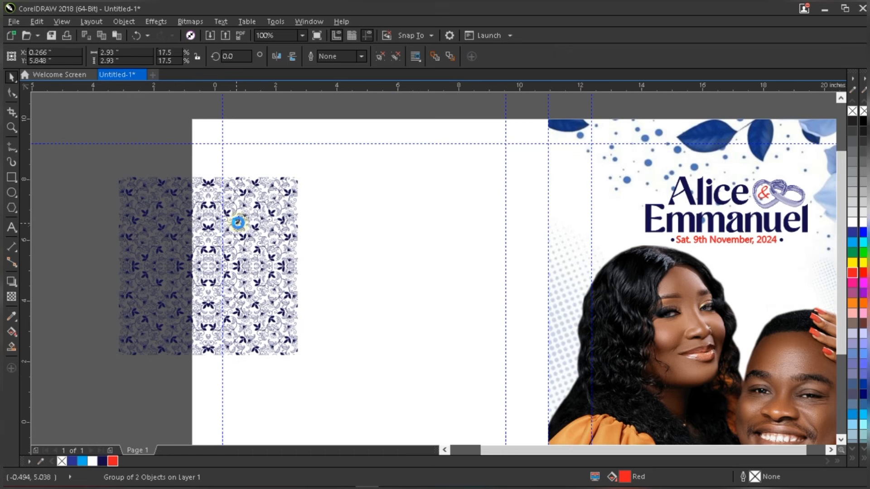
pyautogui.scroll(-1, 255, 215)
pyautogui.moveTo(255, 216); pyautogui.dragTo(131, 248)
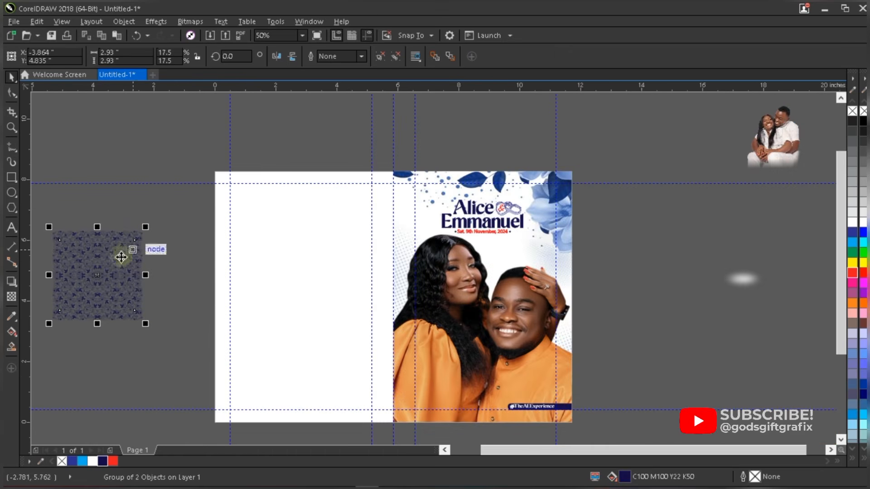
# - Enlarge the pattern group and PowerClip it inside the white back panel rectangle
pyautogui.click(309, 273)
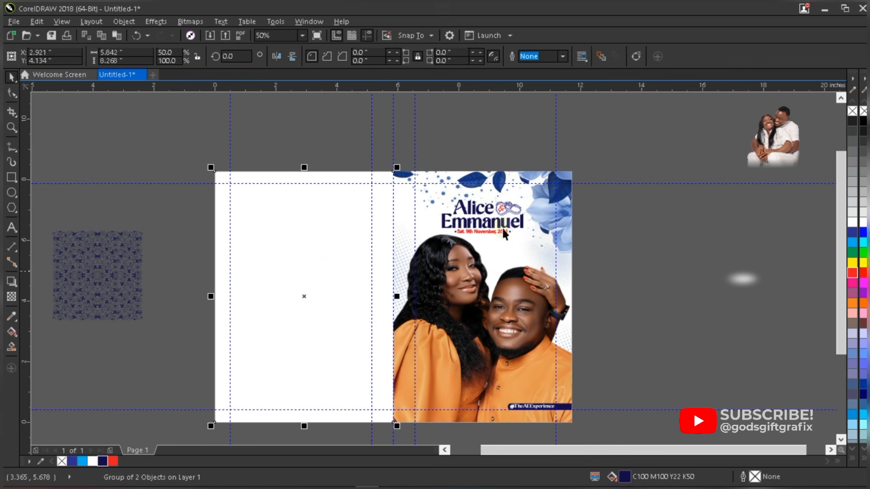
pyautogui.click(136, 246)
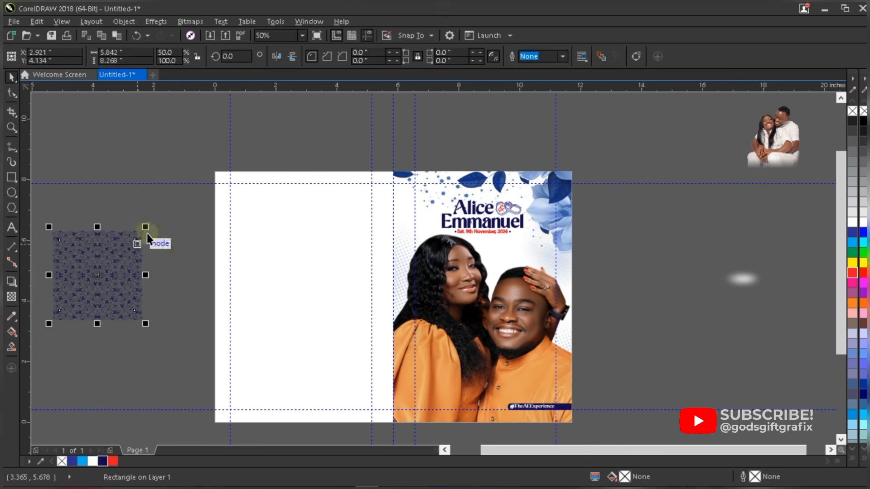
pyautogui.moveTo(145, 227); pyautogui.dragTo(260, 124)
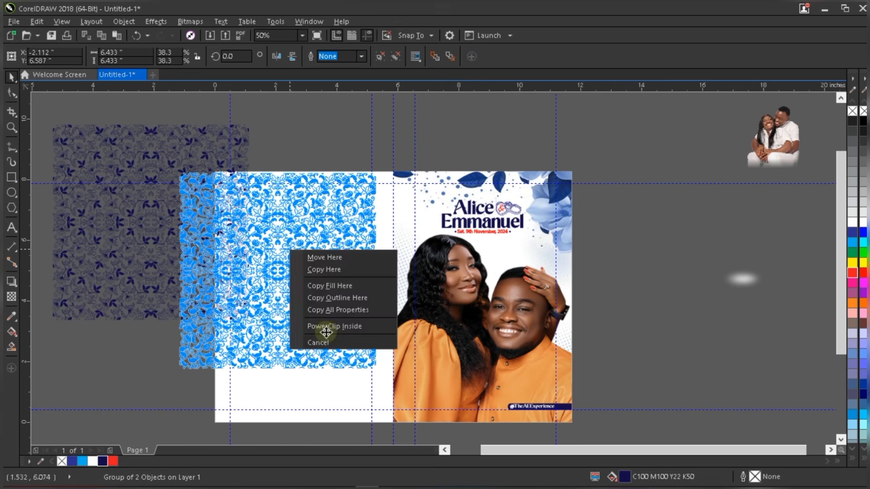
pyautogui.click(327, 326)
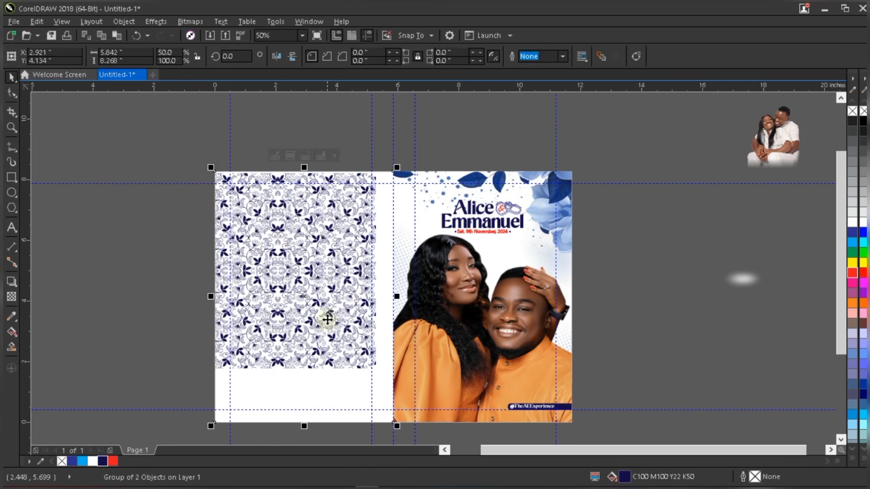
# - Shift and scale the clipped pattern until it covers the entire back panel
pyautogui.keyDown('ctrl'); pyautogui.click(297, 247); pyautogui.keyUp('ctrl')
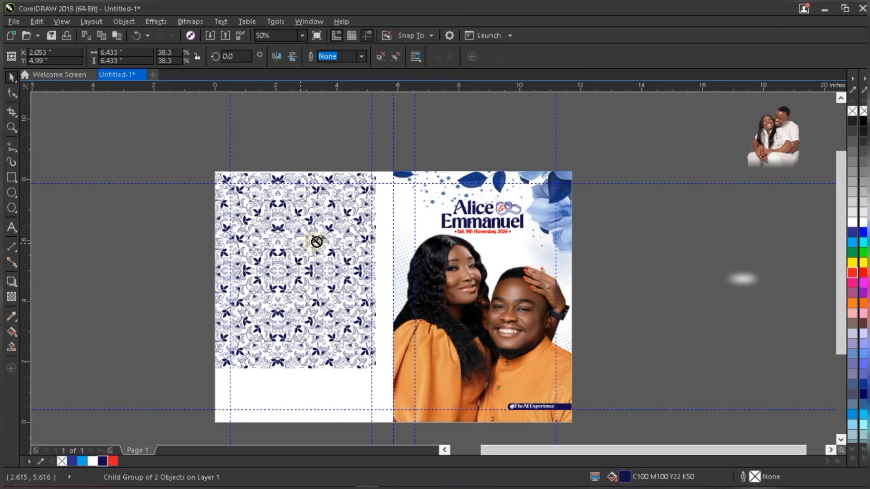
pyautogui.moveTo(320, 243); pyautogui.dragTo(328, 240)
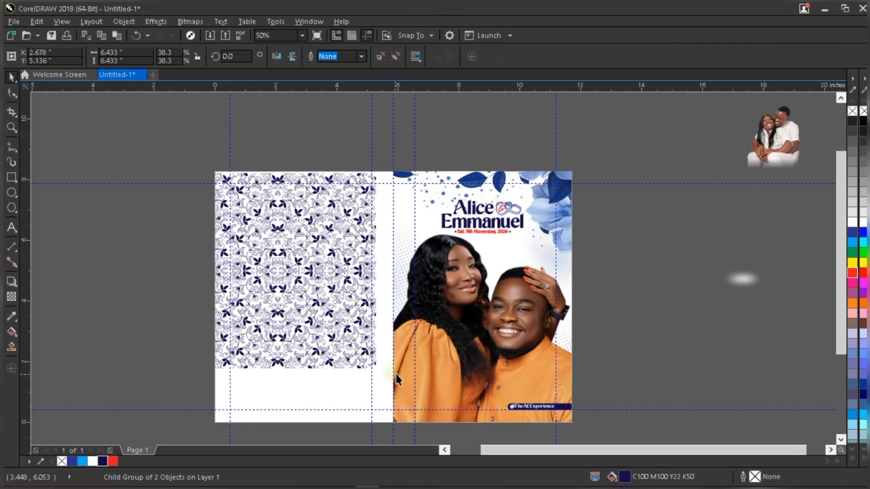
pyautogui.moveTo(397, 373); pyautogui.dragTo(480, 431)
pyautogui.moveTo(335, 272); pyautogui.dragTo(320, 279)
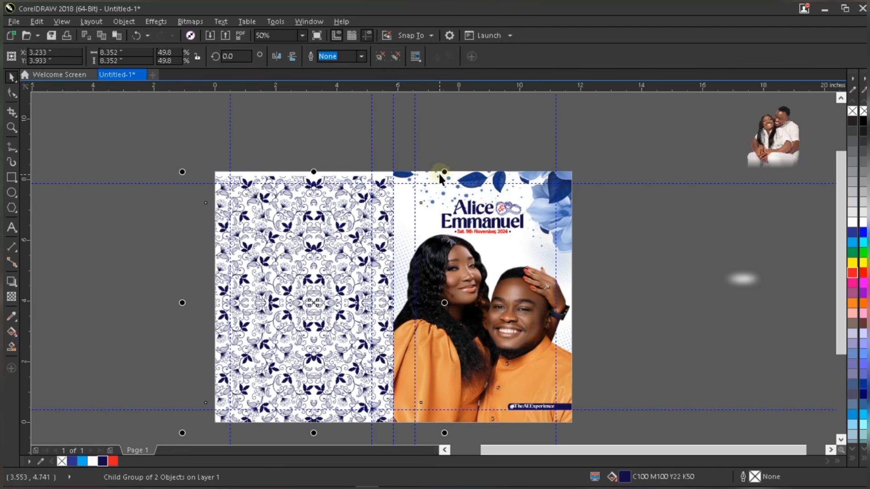
pyautogui.moveTo(444, 172); pyautogui.dragTo(461, 154)
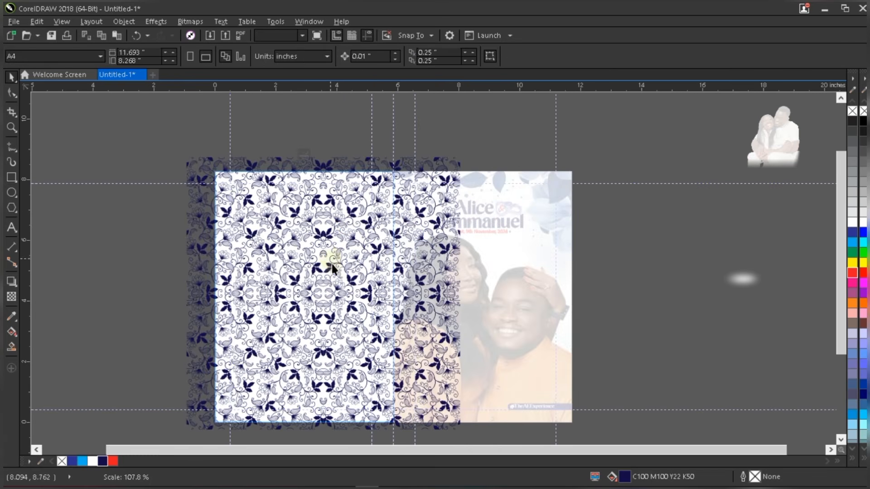
# - Nudge the floral pattern slightly right and down to fit the left panel
pyautogui.press('F4')
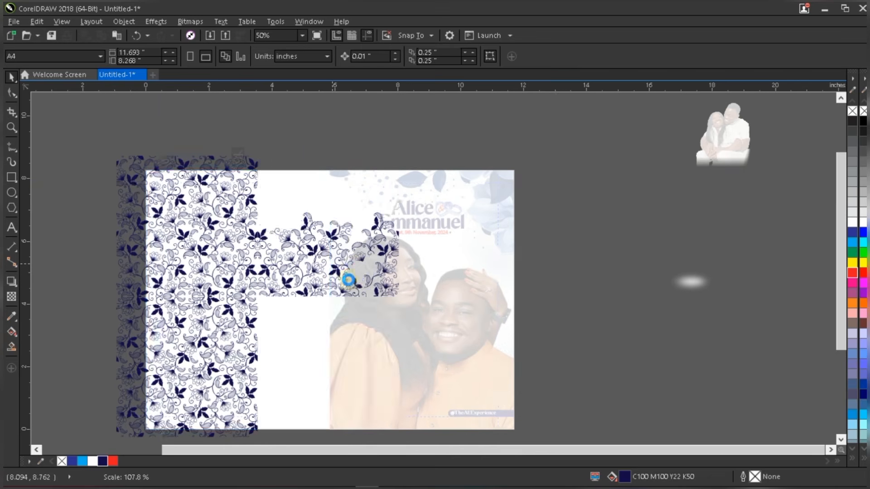
pyautogui.click(323, 262)
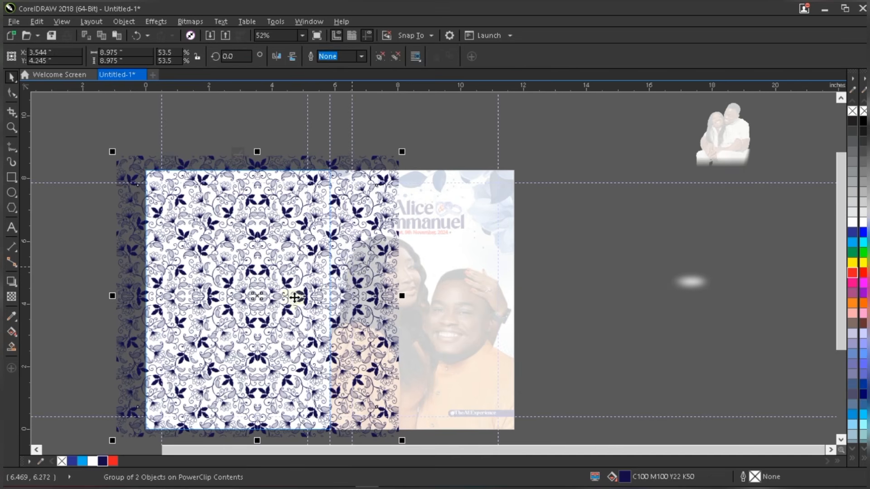
pyautogui.moveTo(291, 267); pyautogui.dragTo(306, 274)
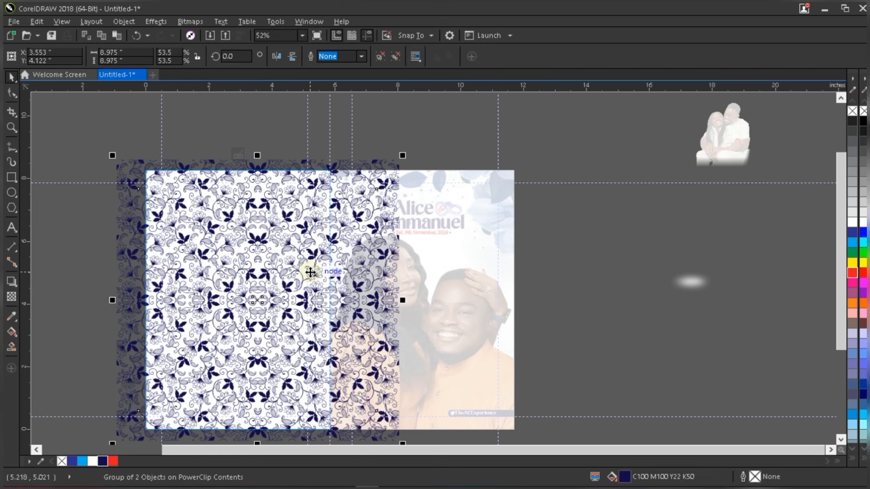
pyautogui.click(614, 246)
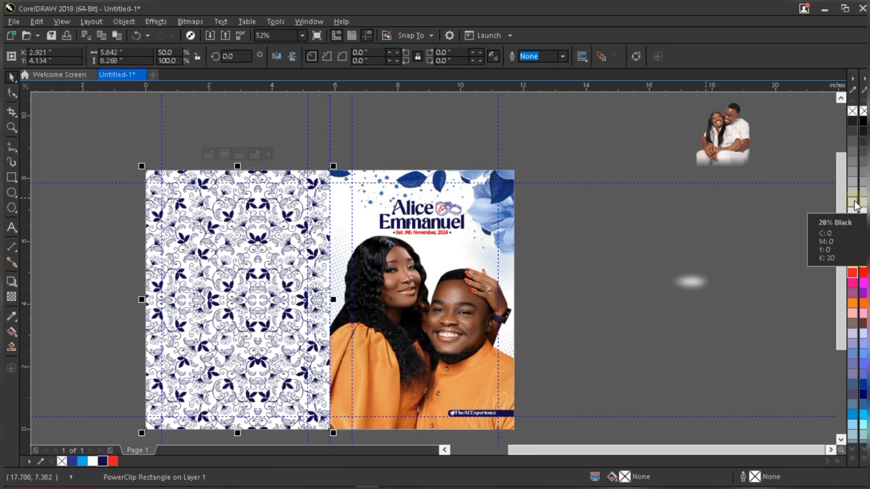
# - Give the left panel a 20% Black fill and recolour both pattern halves pale grey
pyautogui.click(854, 200)
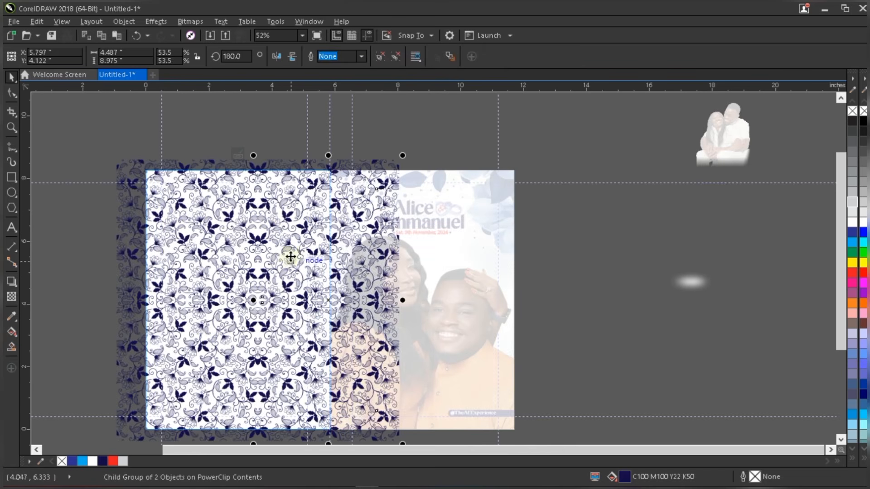
pyautogui.click(853, 190)
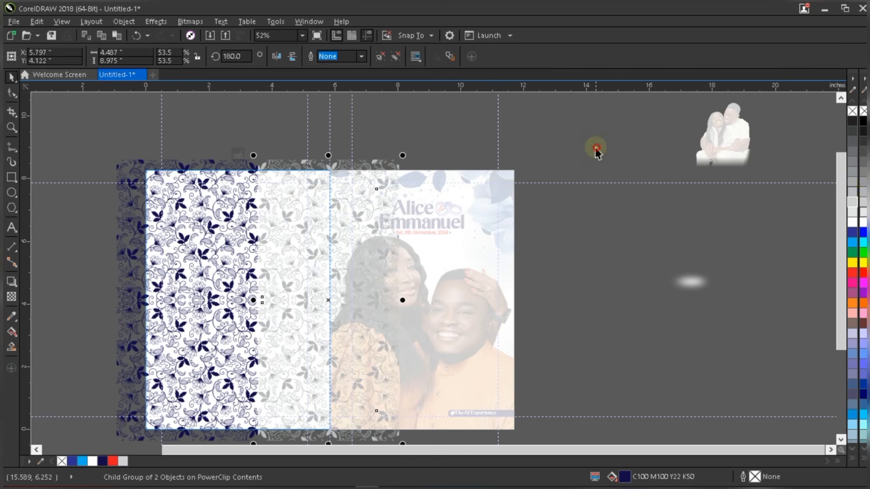
pyautogui.click(243, 189)
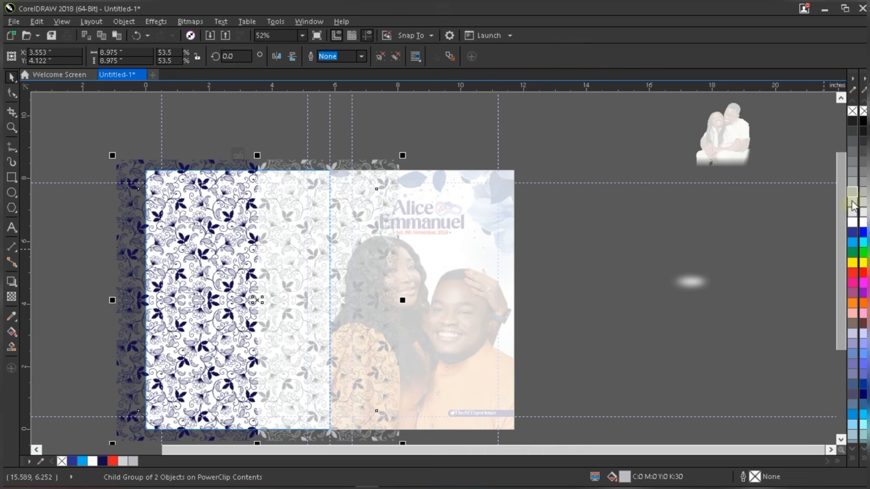
pyautogui.click(381, 146)
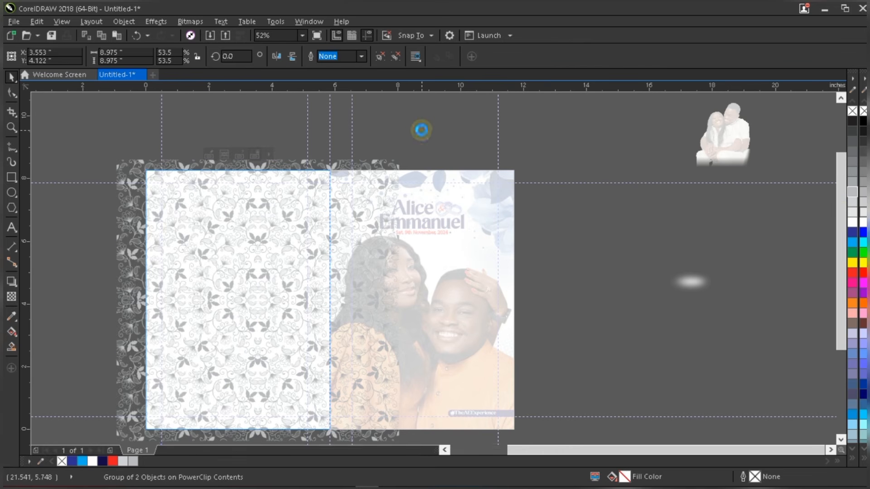
pyautogui.click(414, 130)
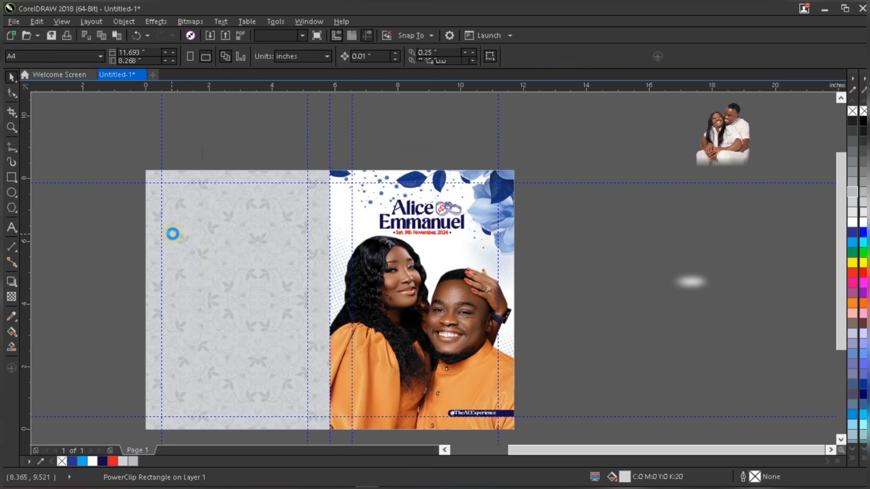
pyautogui.scroll(2, 172, 233)
pyautogui.scroll(2, 207, 235)
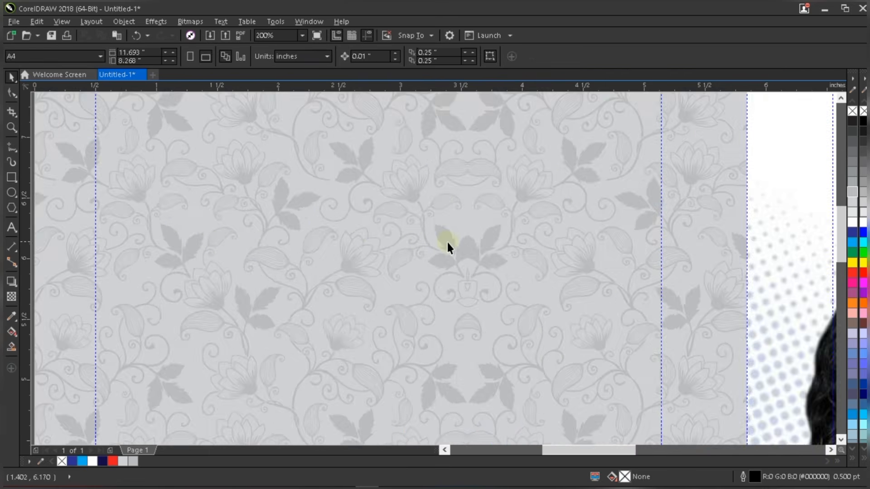
pyautogui.scroll(-2, 446, 243)
pyautogui.scroll(2, 426, 159)
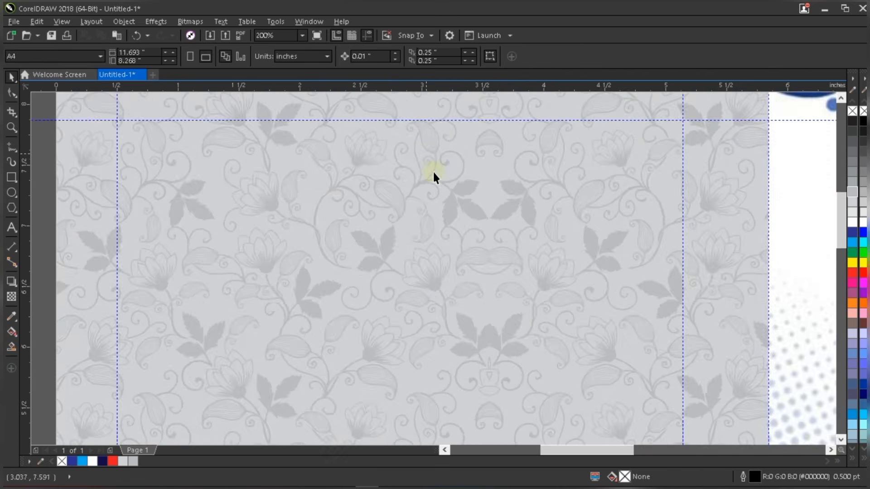
pyautogui.scroll(2, 433, 170)
pyautogui.scroll(-4, 414, 188)
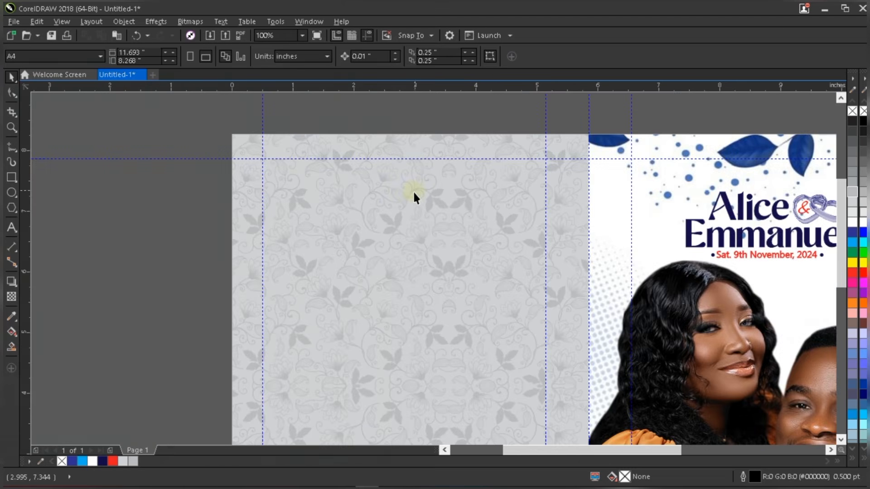
pyautogui.press('super')
pyautogui.press('super')
pyautogui.press('F4')
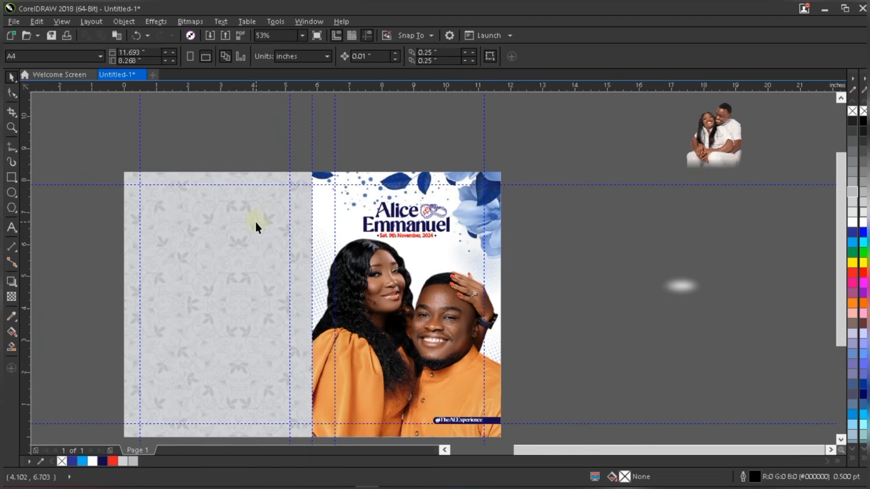
pyautogui.click(181, 206)
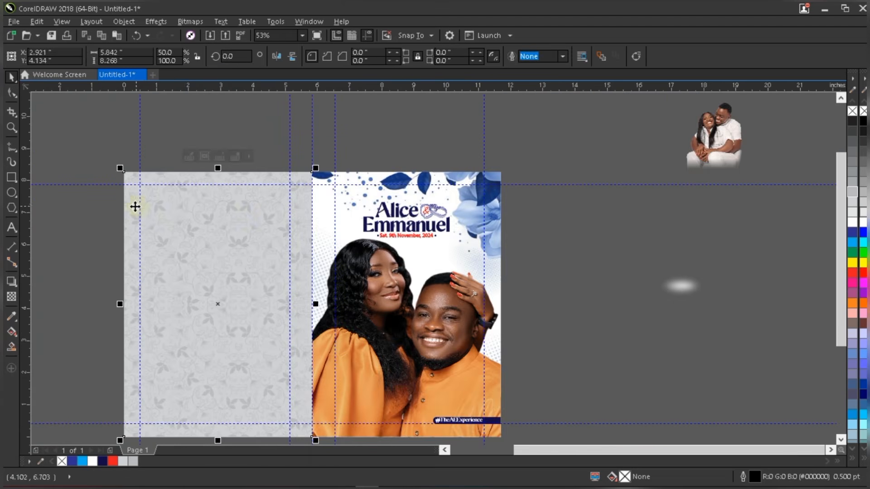
pyautogui.scroll(1, 135, 207)
pyautogui.scroll(-1, 344, 216)
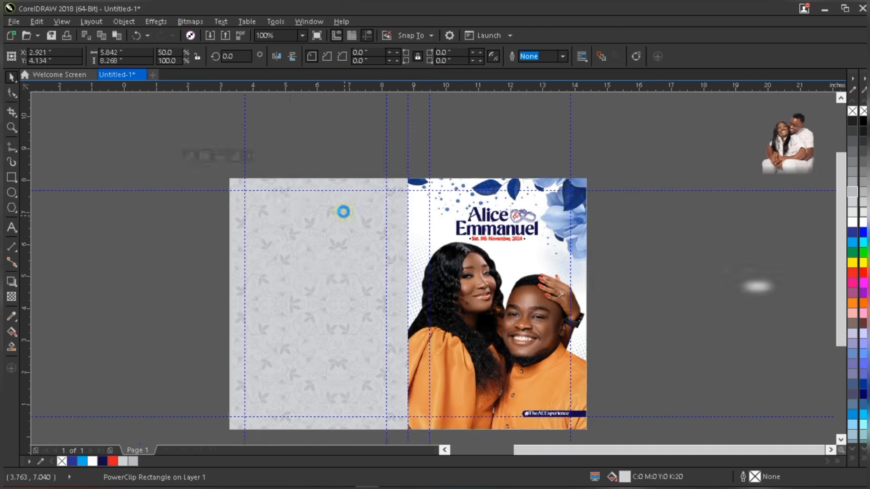
pyautogui.click(595, 325)
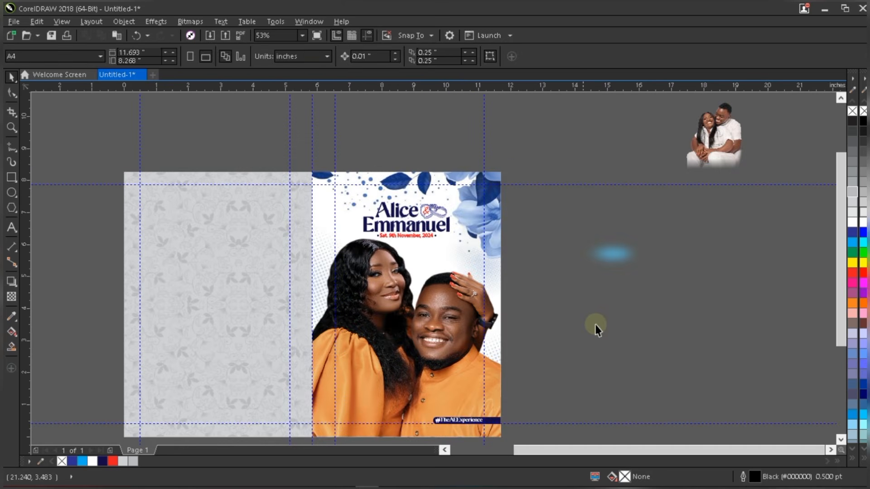
pyautogui.click(620, 252)
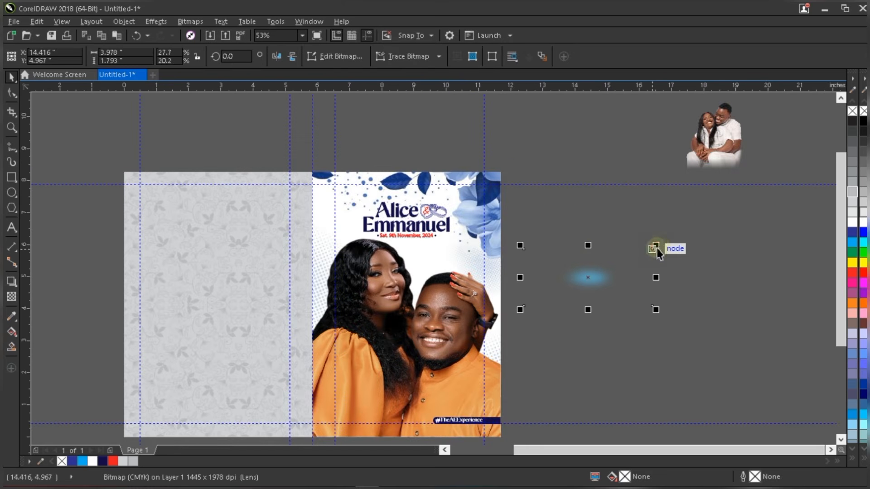
# - Shrink the blurred lens bitmap, test it over the title, and return it off the page
pyautogui.moveTo(654, 247); pyautogui.dragTo(641, 252)
pyautogui.moveTo(438, 244); pyautogui.dragTo(413, 215)
pyautogui.scroll(2, 414, 215)
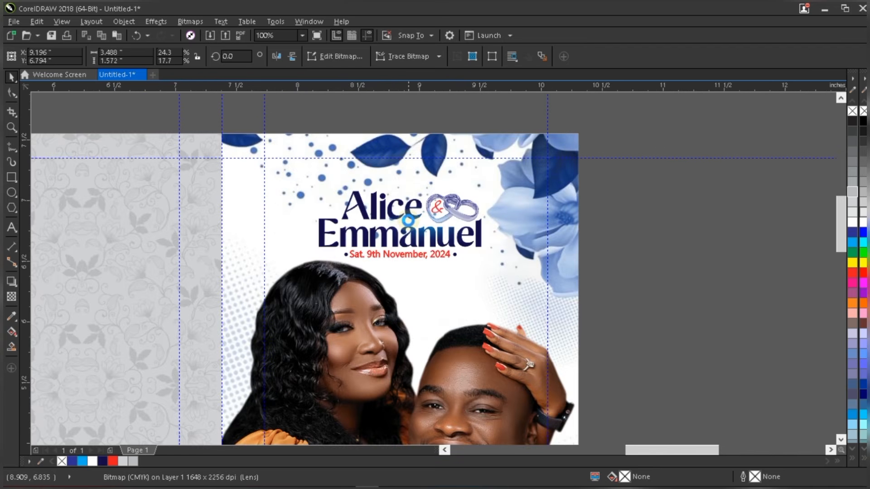
pyautogui.scroll(3, 413, 222)
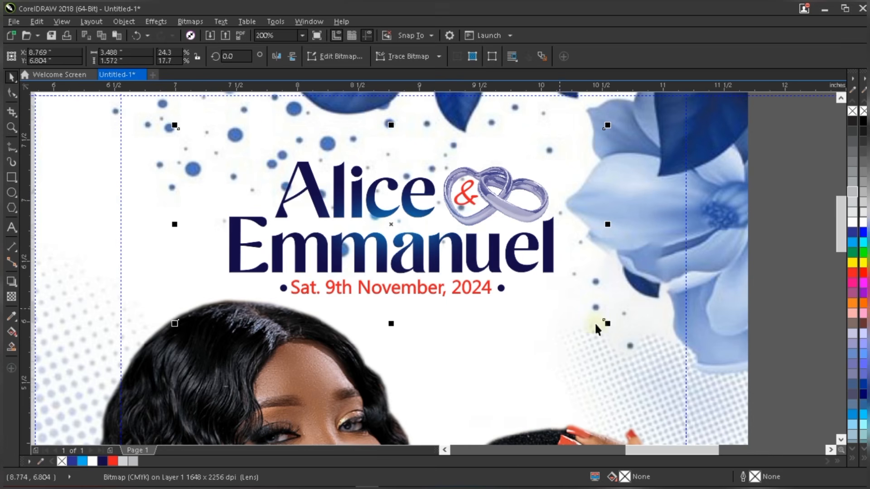
pyautogui.moveTo(608, 323); pyautogui.dragTo(593, 308)
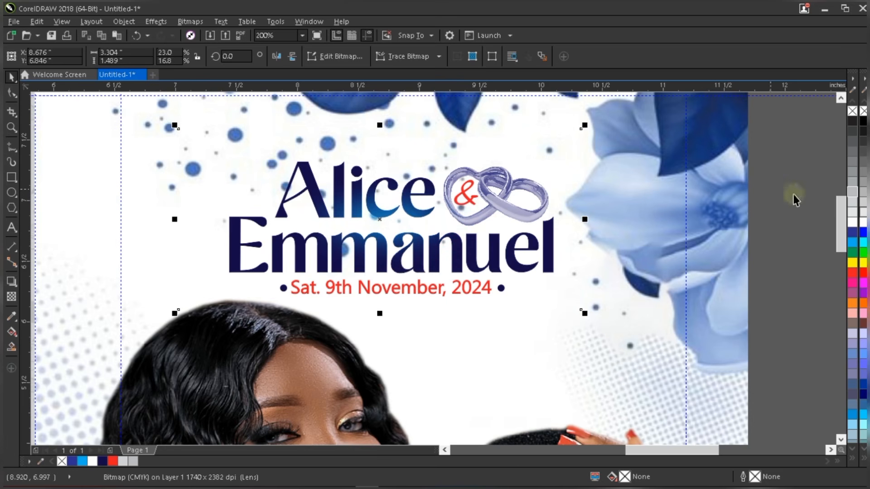
pyautogui.scroll(-2, 393, 231)
pyautogui.moveTo(392, 230); pyautogui.dragTo(680, 252)
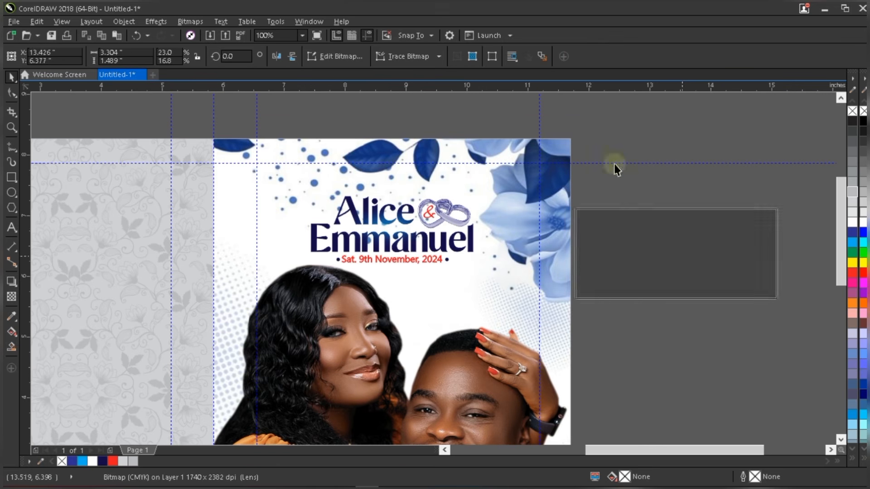
# - Select the Alice & Emmanuel title group
pyautogui.click(372, 214)
pyautogui.moveTo(642, 135); pyautogui.dragTo(321, 240)
pyautogui.scroll(2, 367, 212)
pyautogui.click(367, 209)
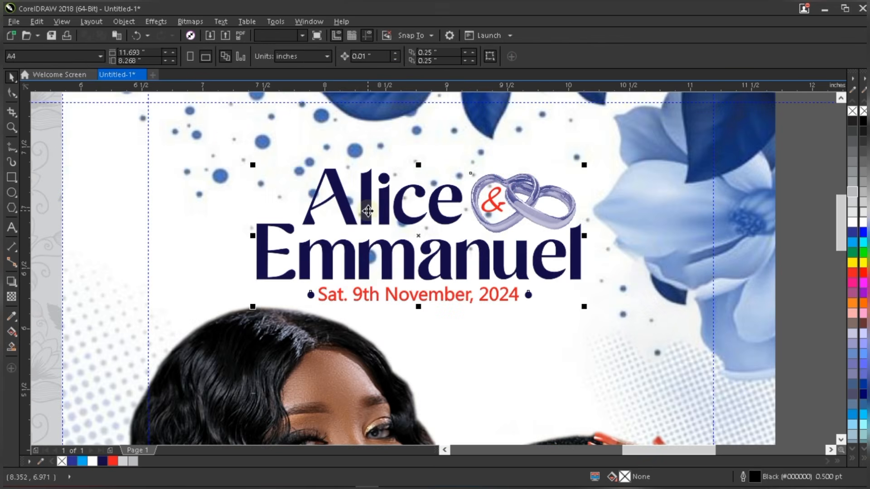
# - Ungroup the title and nudge the word Alice slightly
pyautogui.hotkey('ctrl', 'u')
pyautogui.click(791, 219)
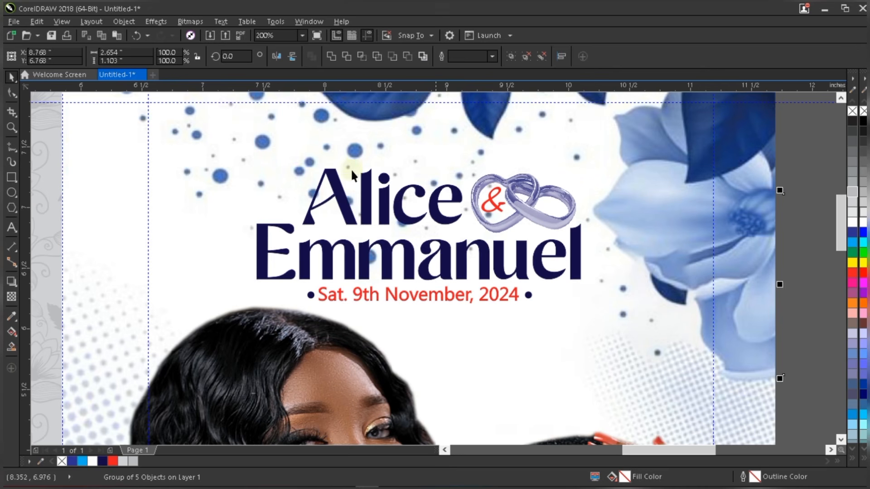
pyautogui.click(367, 195)
pyautogui.moveTo(368, 195); pyautogui.dragTo(365, 196)
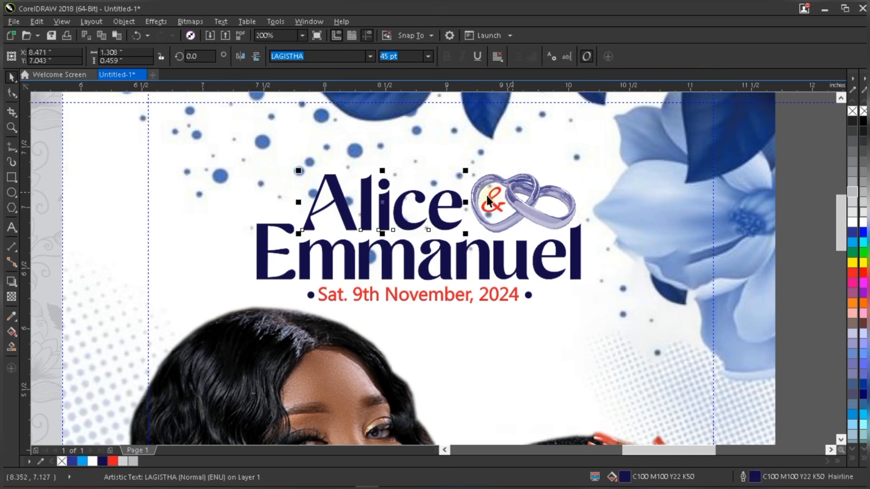
# - Enlarge the red ampersand, give it a 1.0 pt outline, and place it over the rings
pyautogui.click(494, 205)
pyautogui.scroll(4, 494, 205)
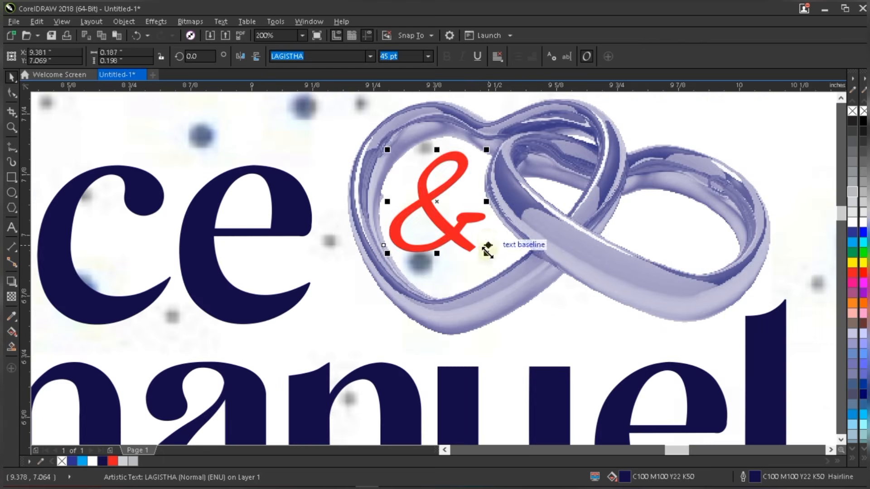
pyautogui.moveTo(485, 247); pyautogui.dragTo(497, 268)
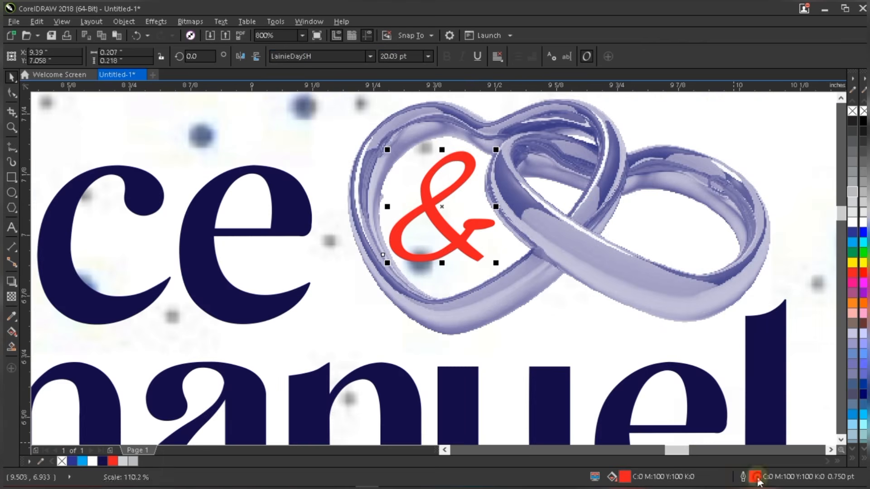
pyautogui.press('F12')
pyautogui.click(367, 176)
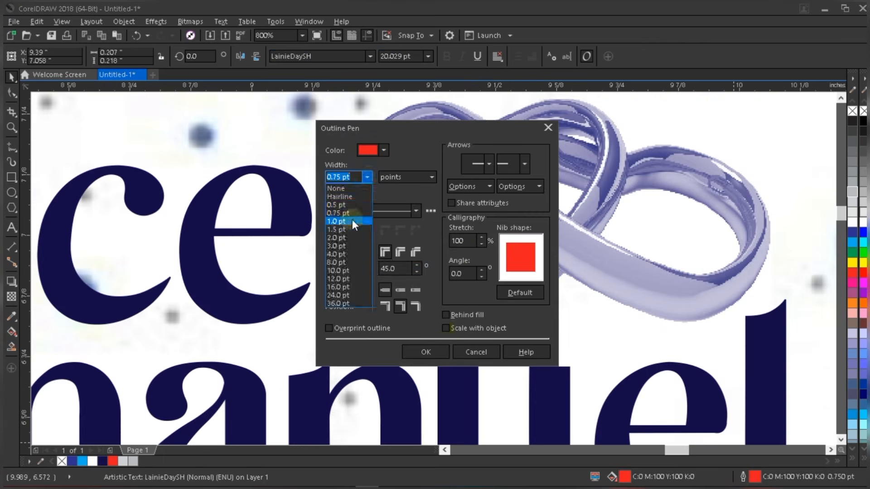
pyautogui.click(352, 219)
pyautogui.click(436, 355)
pyautogui.moveTo(442, 200); pyautogui.dragTo(437, 214)
# - Reposition the interlocked rings picture and select the whole title
pyautogui.click(563, 239)
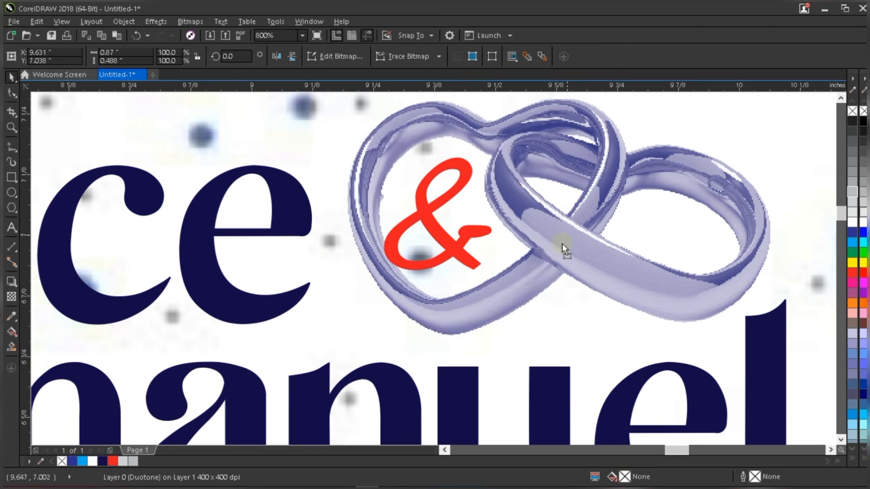
pyautogui.moveTo(561, 244); pyautogui.dragTo(559, 240)
pyautogui.scroll(-5, 524, 262)
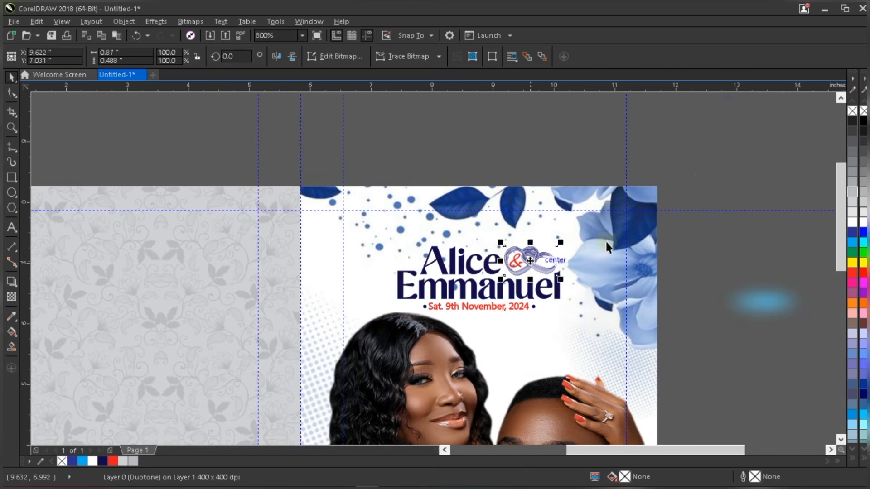
pyautogui.click(717, 222)
pyautogui.moveTo(698, 161); pyautogui.dragTo(390, 340)
# - Move the lens bitmap from the pasteboard onto the names title, then zoom out
pyautogui.click(774, 308)
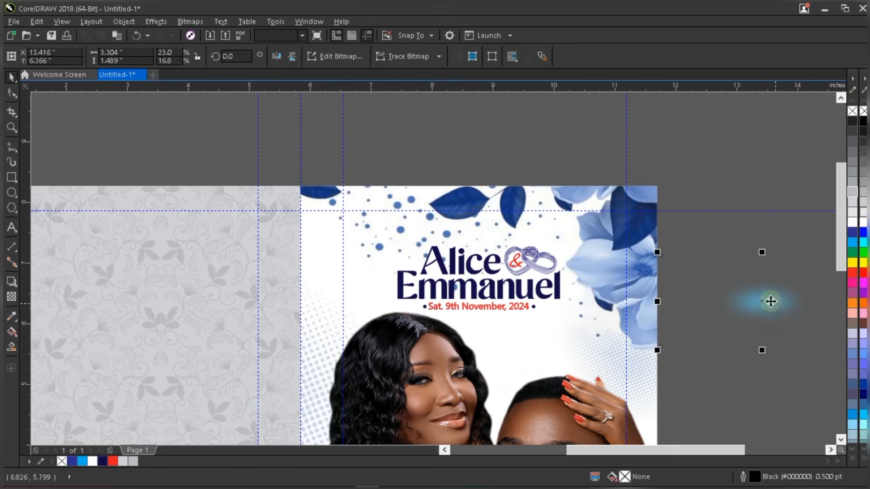
pyautogui.moveTo(770, 302); pyautogui.dragTo(494, 271)
pyautogui.scroll(3, 493, 272)
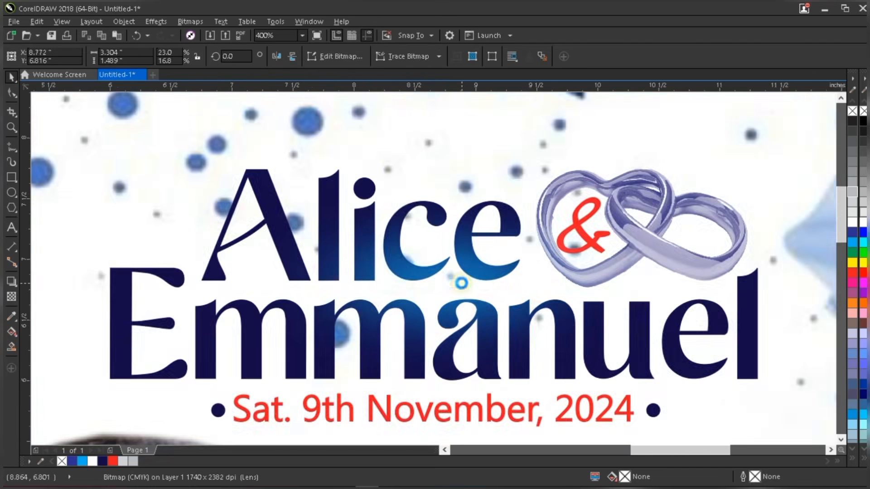
pyautogui.scroll(-3, 454, 285)
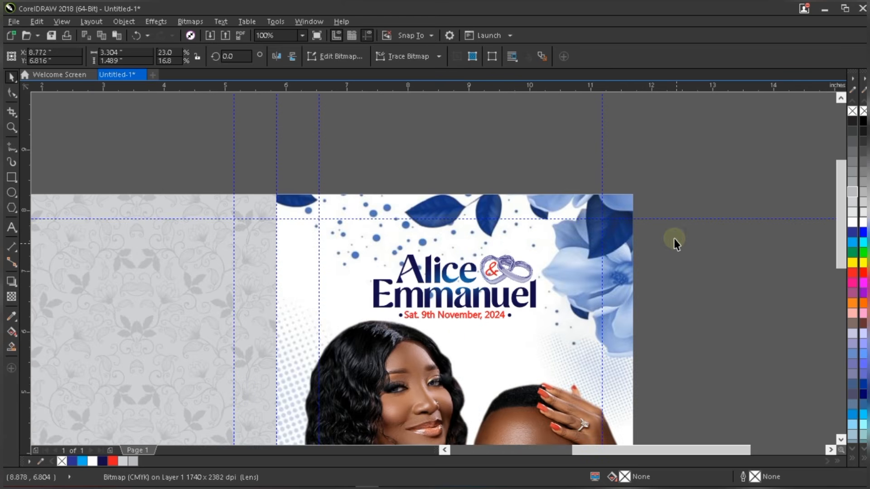
pyautogui.click(674, 239)
pyautogui.press('F4')
# - Place the couple photo on the left panel, enlarge it to about 5.25 × 6.24 in, and PowerClip it inside
pyautogui.click(710, 132)
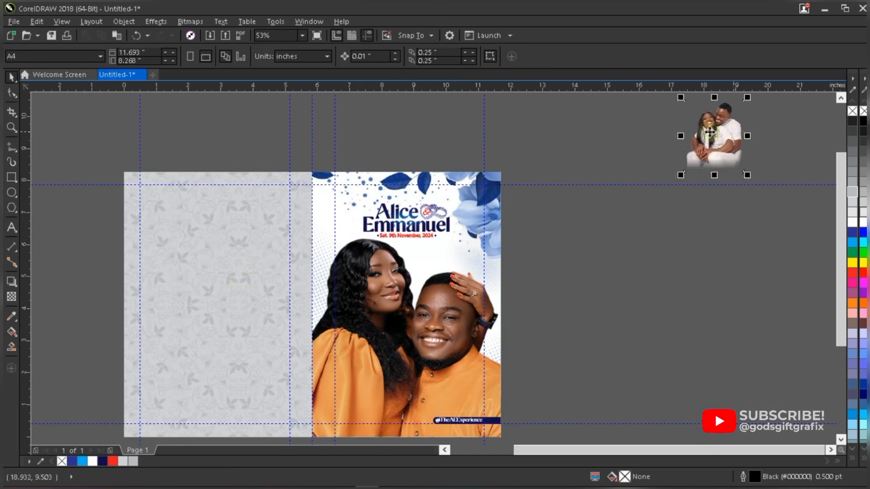
pyautogui.moveTo(710, 132); pyautogui.dragTo(172, 361)
pyautogui.scroll(1, 212, 316)
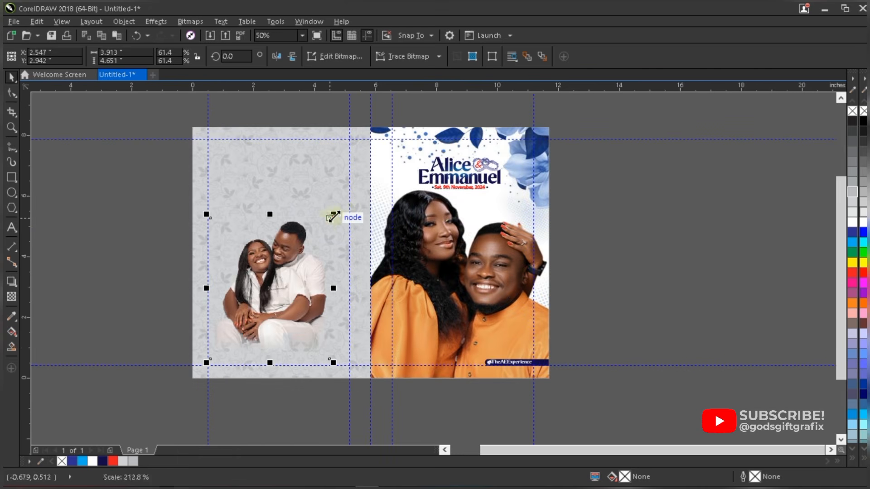
pyautogui.moveTo(334, 214); pyautogui.dragTo(373, 165)
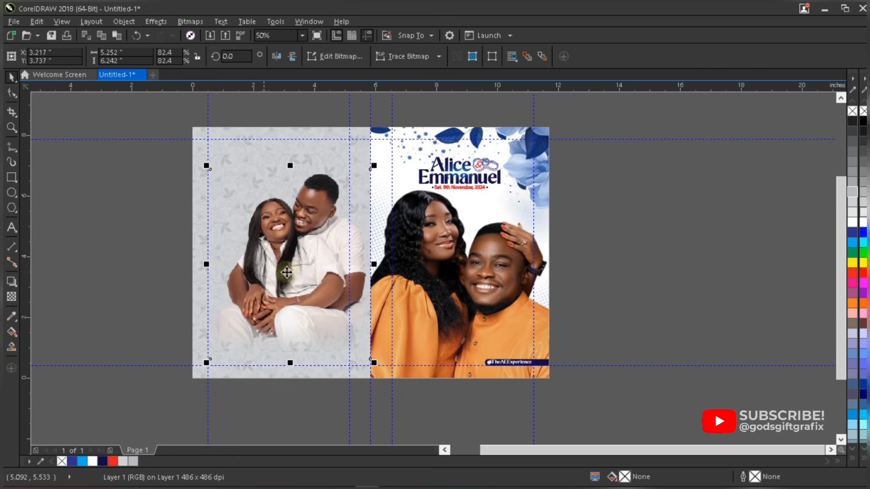
pyautogui.moveTo(316, 212); pyautogui.dragTo(356, 155)
pyautogui.rightClick(356, 156)
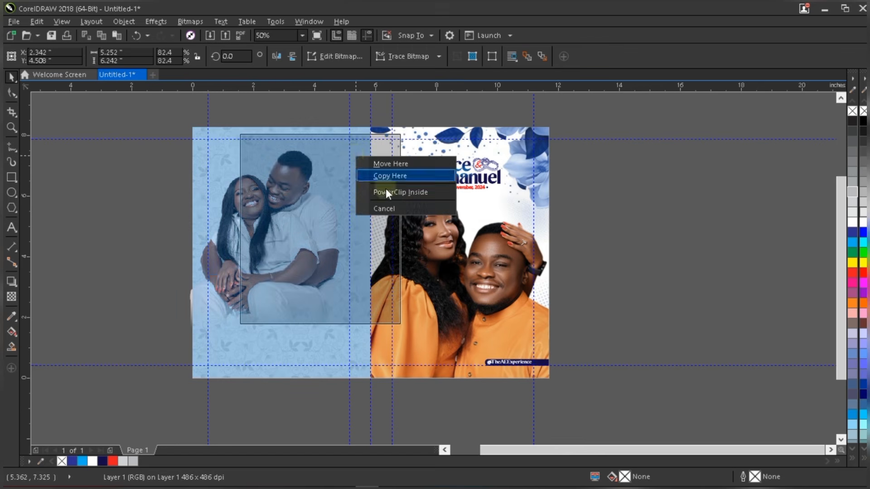
pyautogui.click(387, 191)
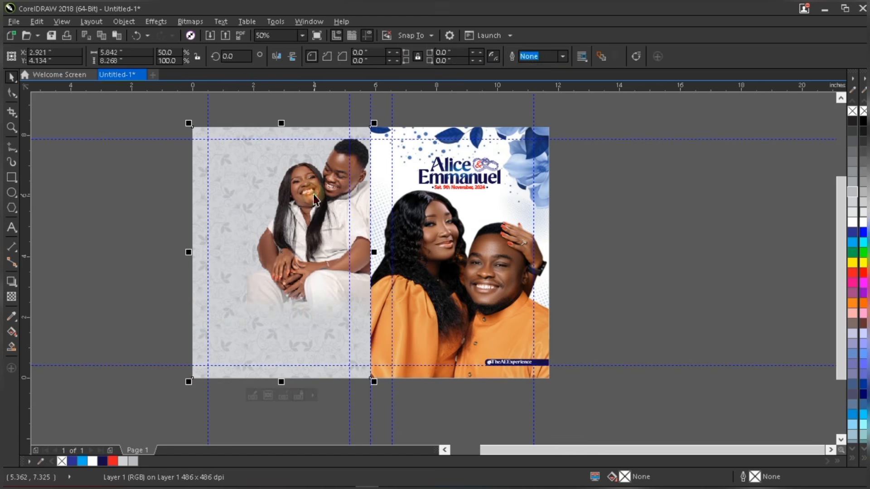
# - Shift the clipped couple photo left, enlarge it to 84.1%, and nudge it down
pyautogui.moveTo(294, 193)
pyautogui.mouseDown()
pyautogui.moveTo(285, 191)
pyautogui.moveTo(299, 189)
pyautogui.mouseUp()
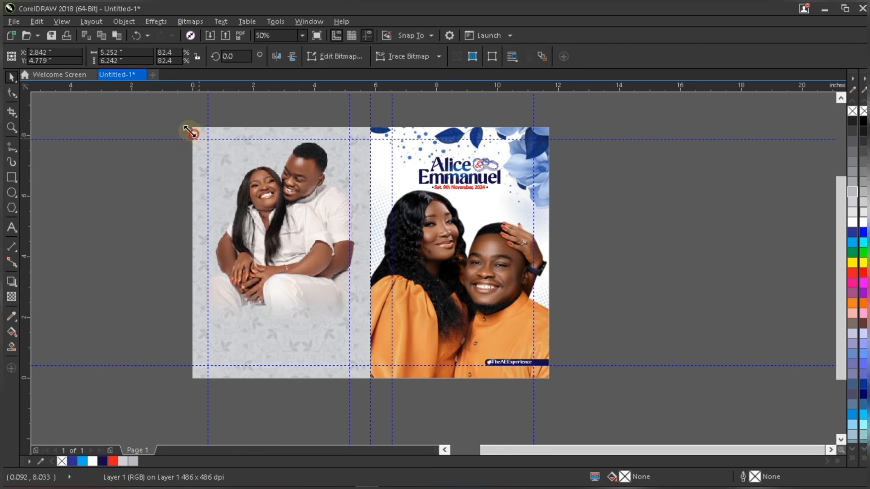
pyautogui.moveTo(193, 132); pyautogui.dragTo(191, 131)
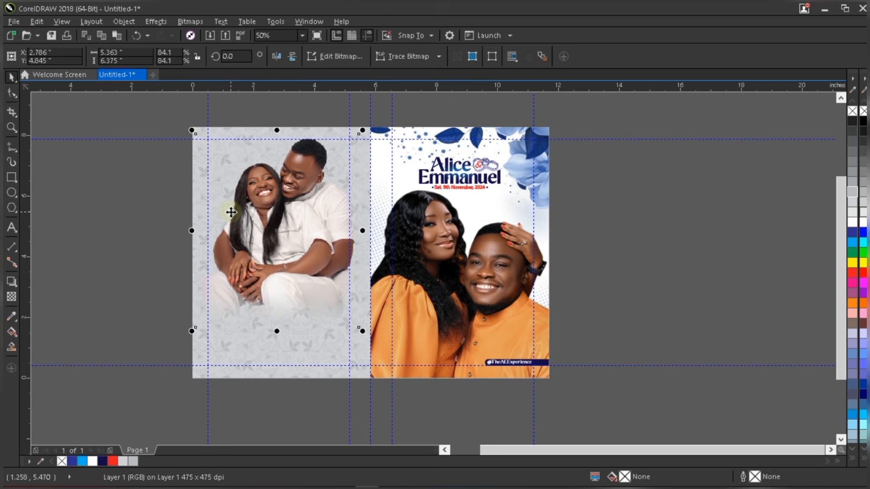
pyautogui.press('Down')
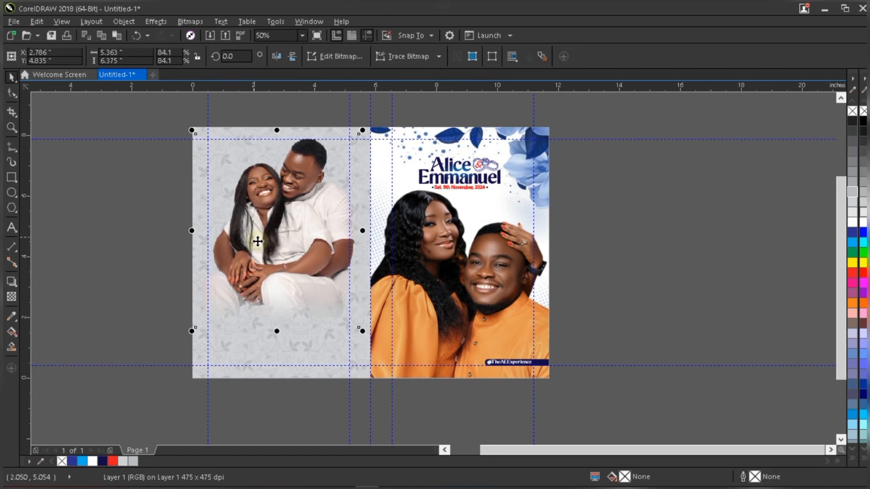
pyautogui.press('Escape')
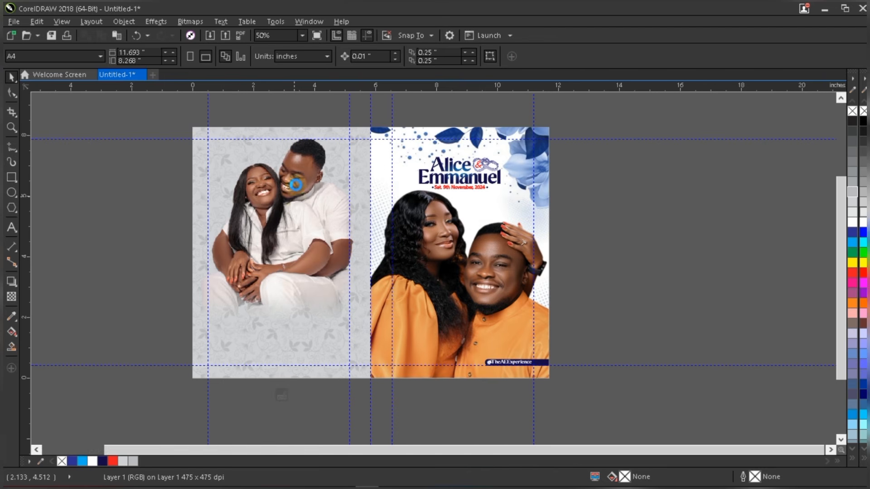
pyautogui.click(294, 187)
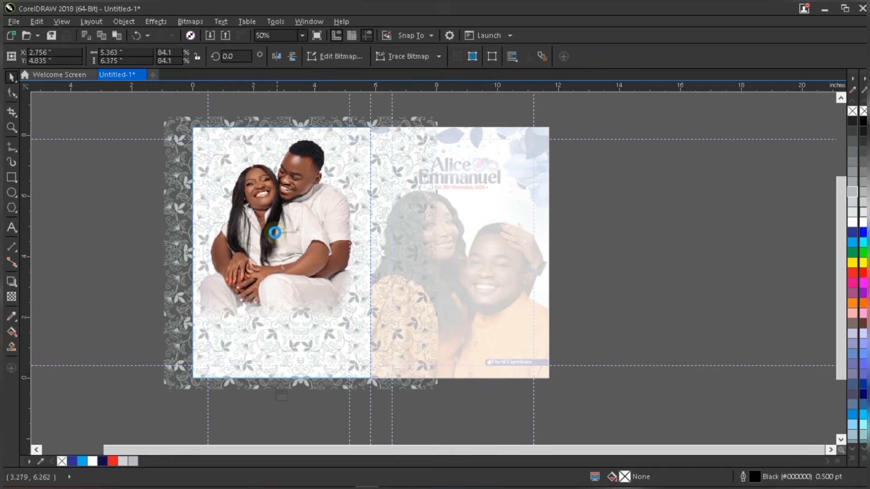
# - Apply a linear transparency fading the photo's lower half and adjust its start and end points
pyautogui.scroll(1, 281, 300)
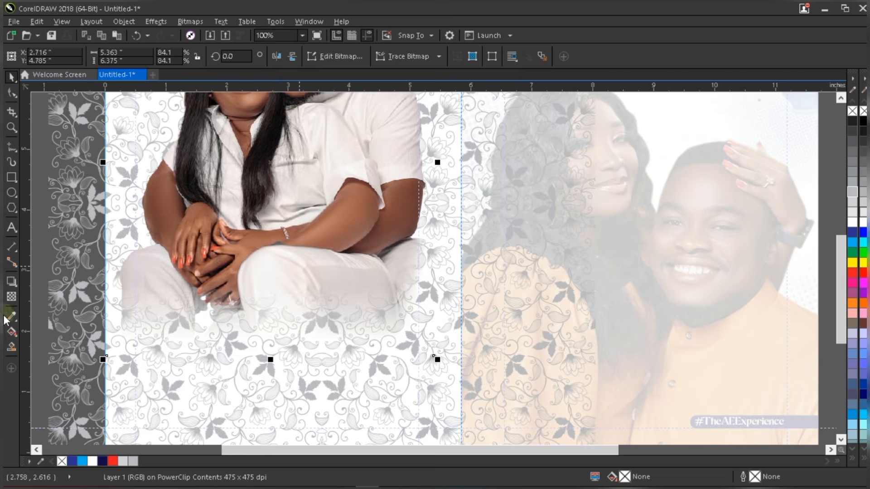
pyautogui.click(13, 300)
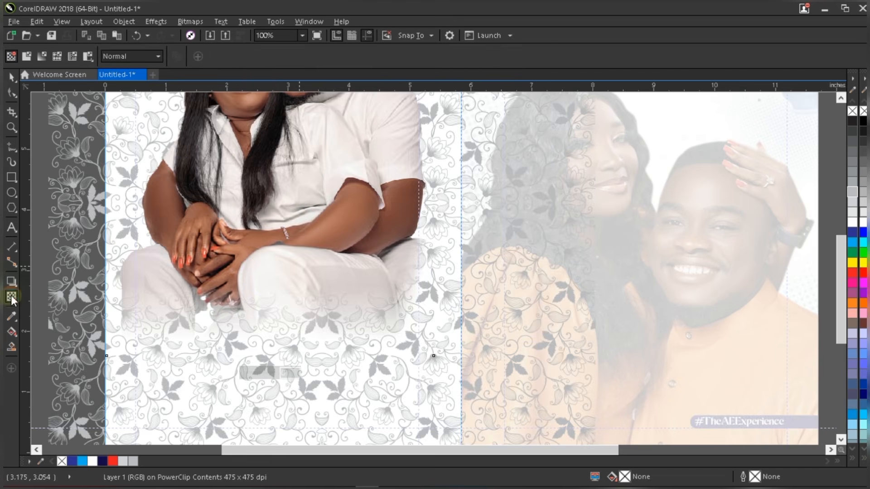
pyautogui.moveTo(264, 239); pyautogui.dragTo(265, 317)
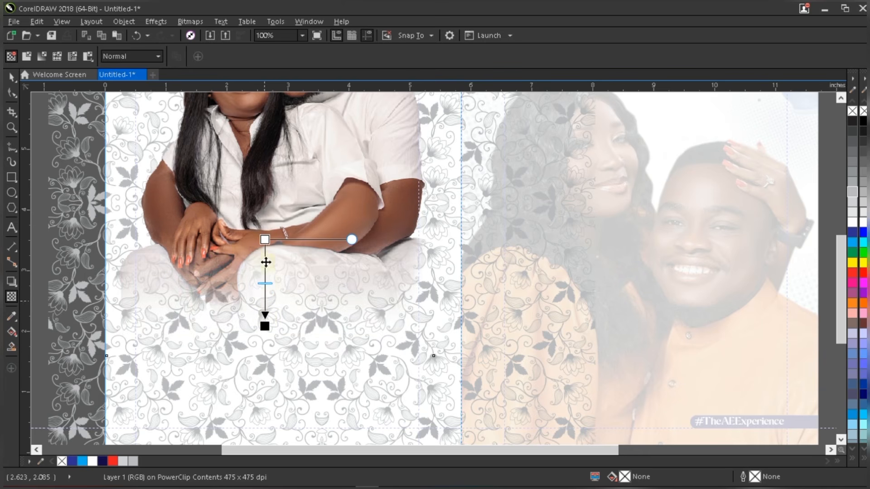
pyautogui.moveTo(265, 239); pyautogui.dragTo(268, 222)
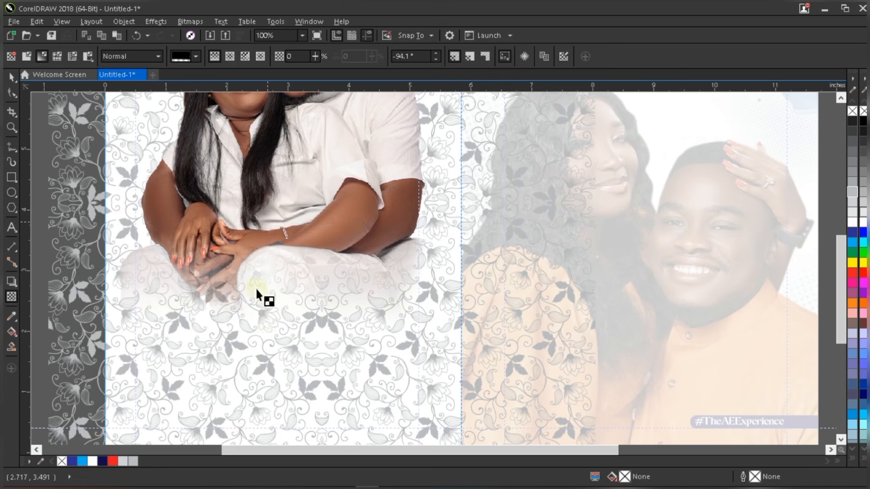
pyautogui.moveTo(266, 325); pyautogui.dragTo(266, 308)
pyautogui.click(266, 308)
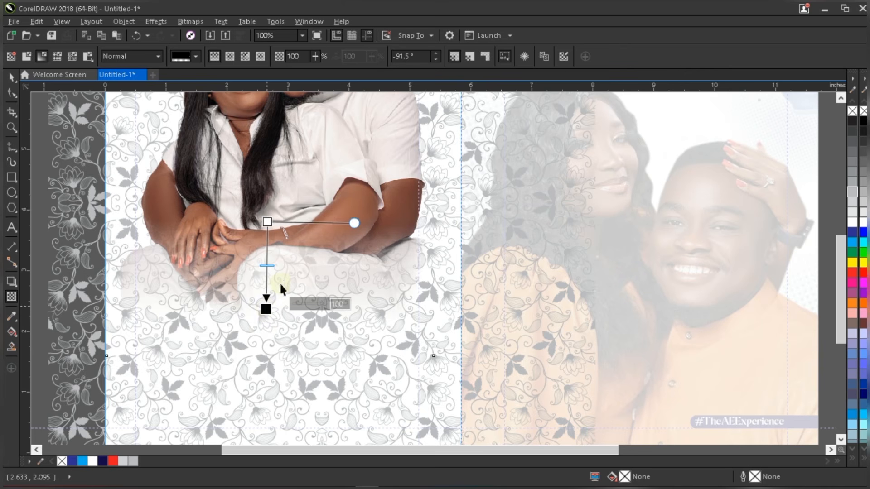
pyautogui.press('space')
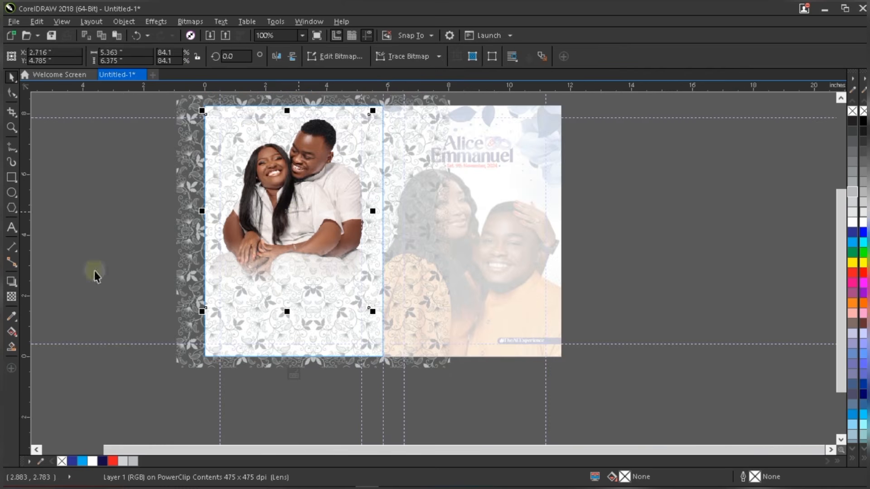
# - Draw a 6.269 × 4.6 in rectangle over the lower half of the left panel and position it
pyautogui.click(12, 181)
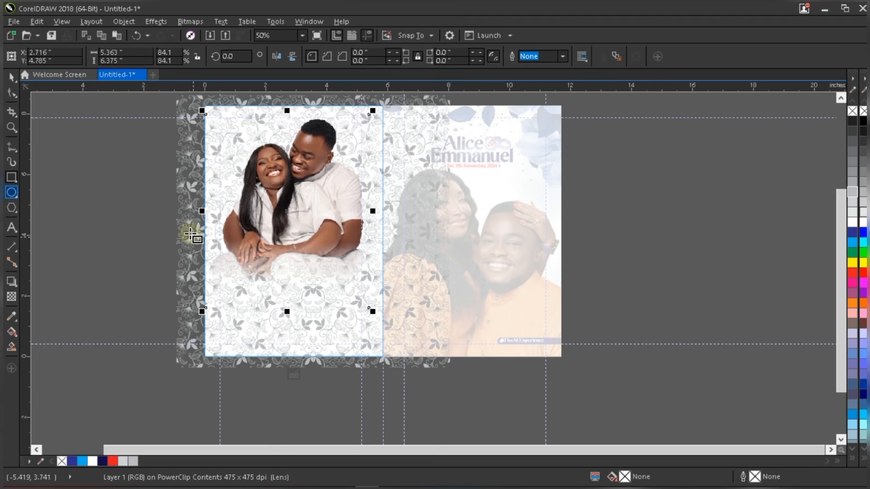
pyautogui.moveTo(189, 234); pyautogui.dragTo(380, 372)
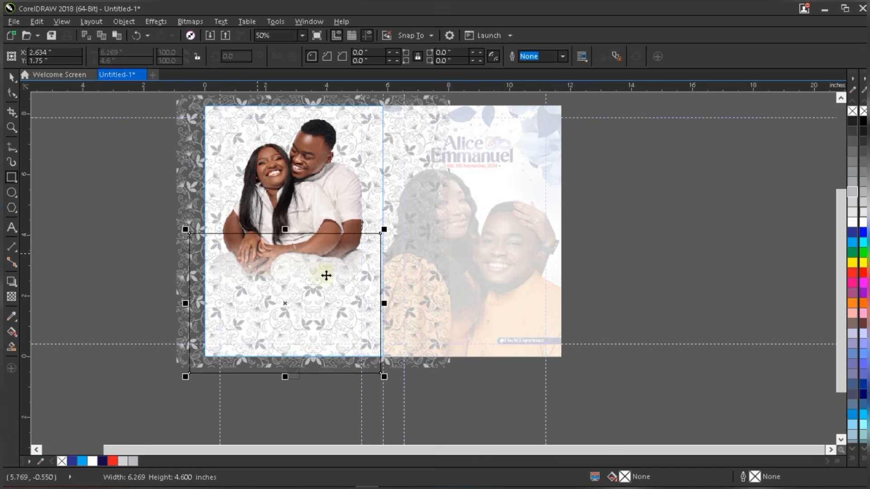
pyautogui.press('space')
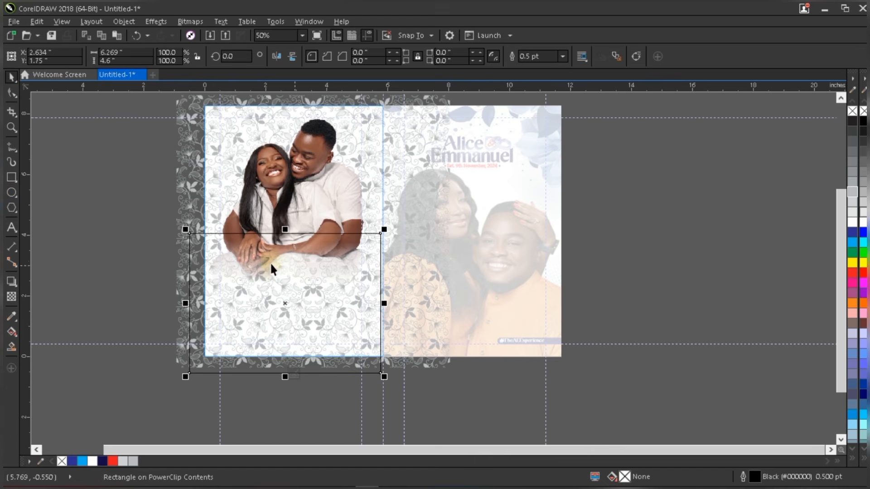
pyautogui.scroll(1, 272, 274)
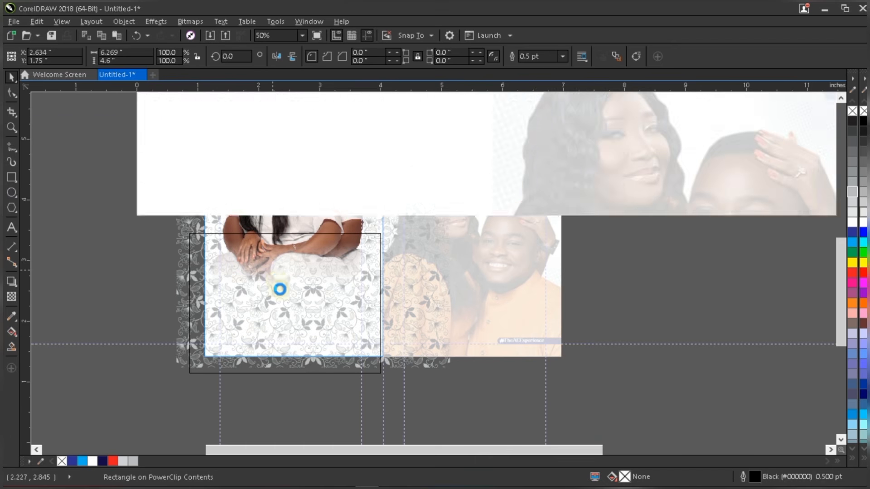
pyautogui.scroll(-1, 282, 285)
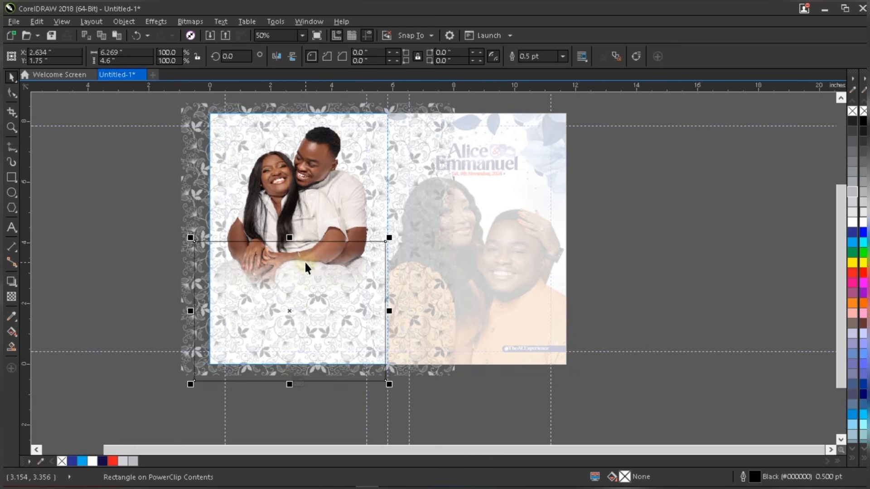
pyautogui.scroll(1, 305, 266)
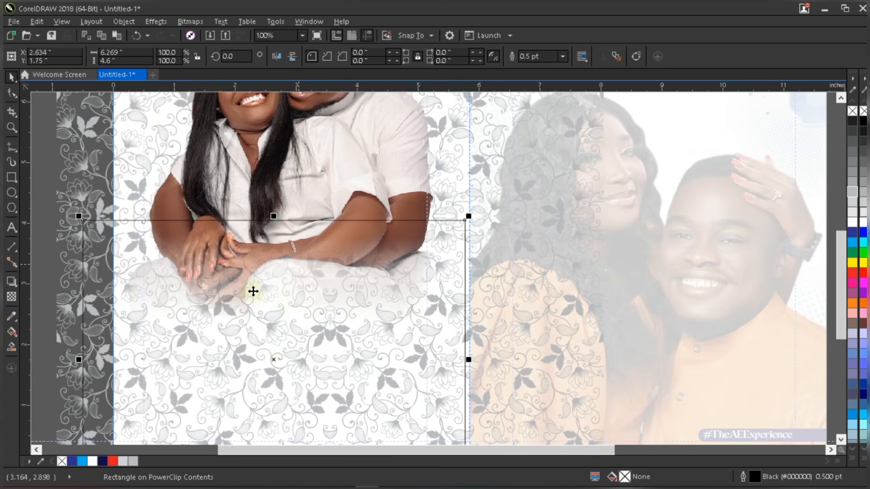
pyautogui.moveTo(281, 362)
pyautogui.mouseDown()
pyautogui.moveTo(274, 361)
pyautogui.moveTo(291, 361)
pyautogui.mouseUp()
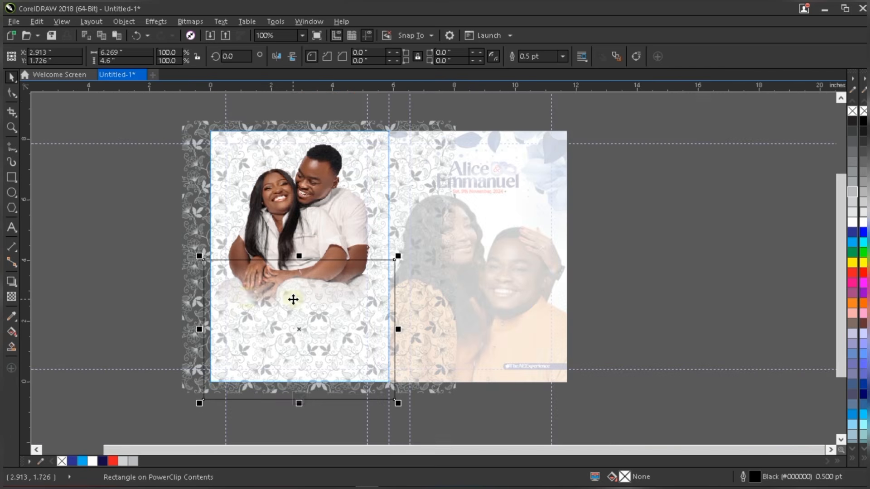
# - Fill the rectangle dark navy, remove its outline, and fade it out toward the top
pyautogui.click(103, 462)
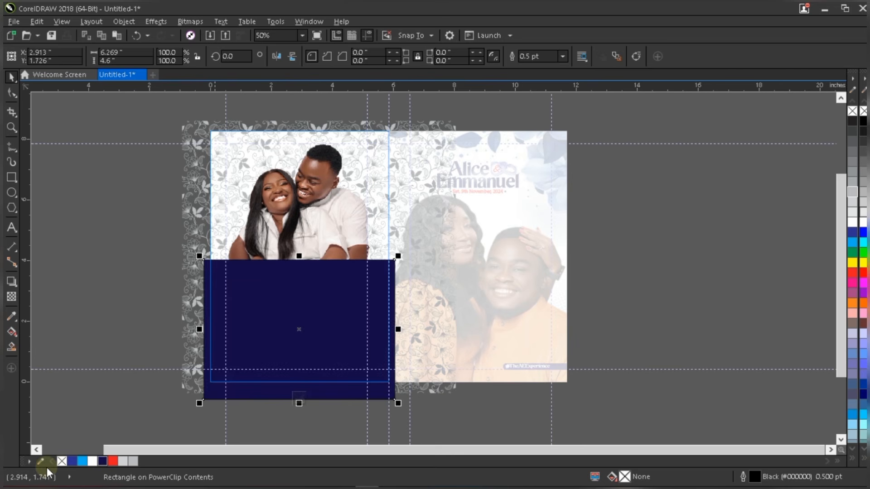
pyautogui.rightClick(61, 461)
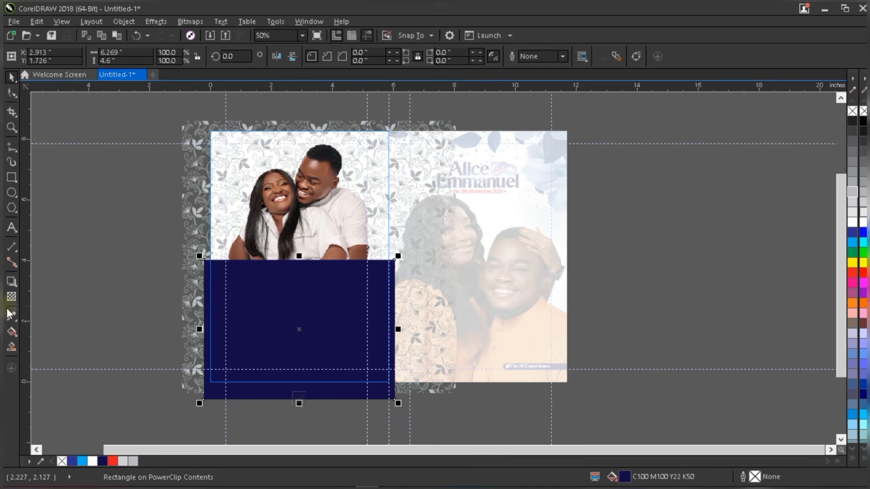
pyautogui.click(13, 297)
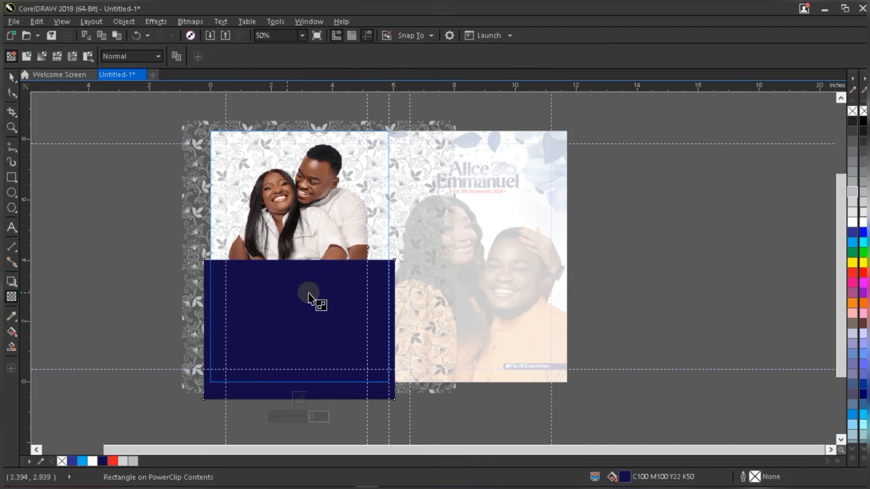
pyautogui.moveTo(303, 307); pyautogui.dragTo(304, 262)
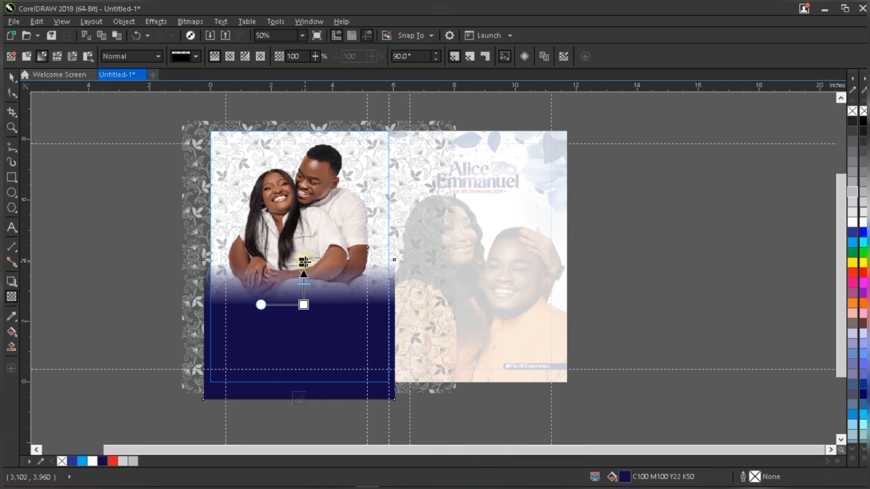
pyautogui.moveTo(304, 263); pyautogui.dragTo(305, 254)
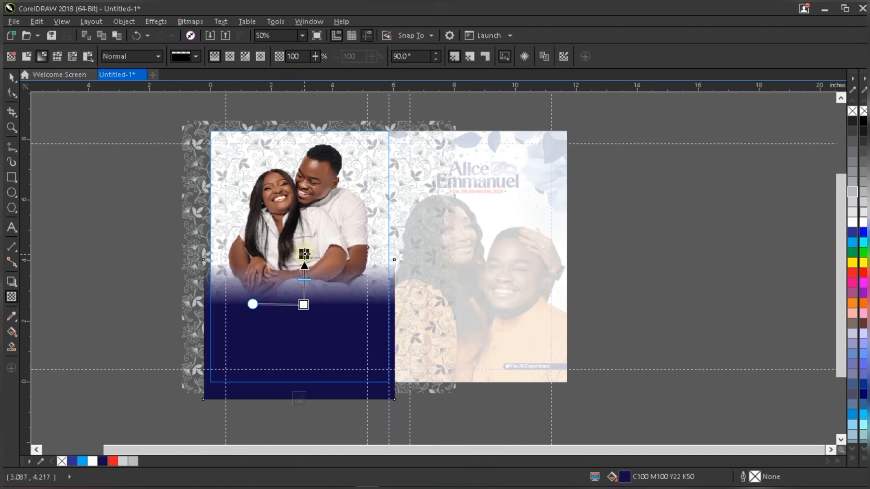
# - Pull the navy fade's end point lower so it blends softly into the photo
pyautogui.click(302, 307)
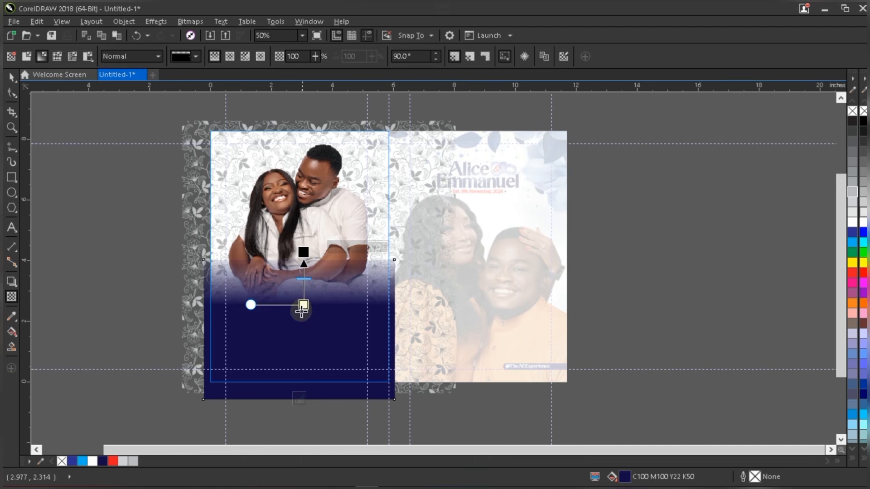
pyautogui.moveTo(303, 305); pyautogui.dragTo(302, 311)
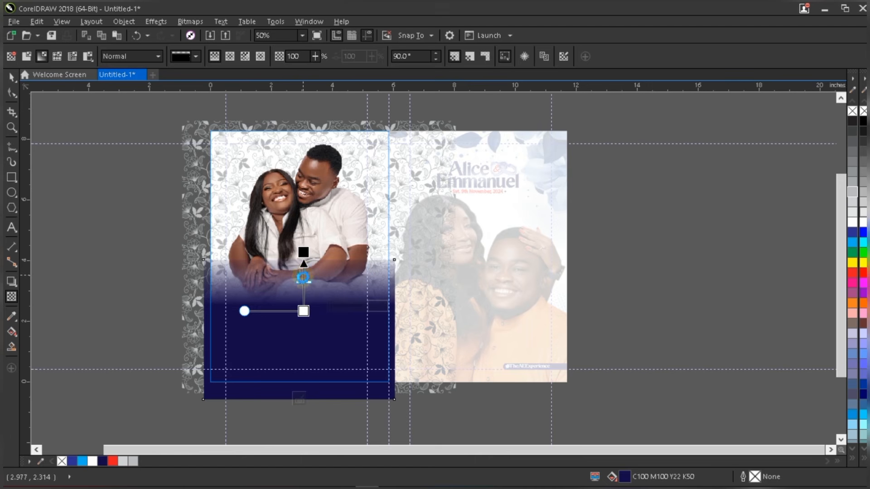
pyautogui.click(303, 261)
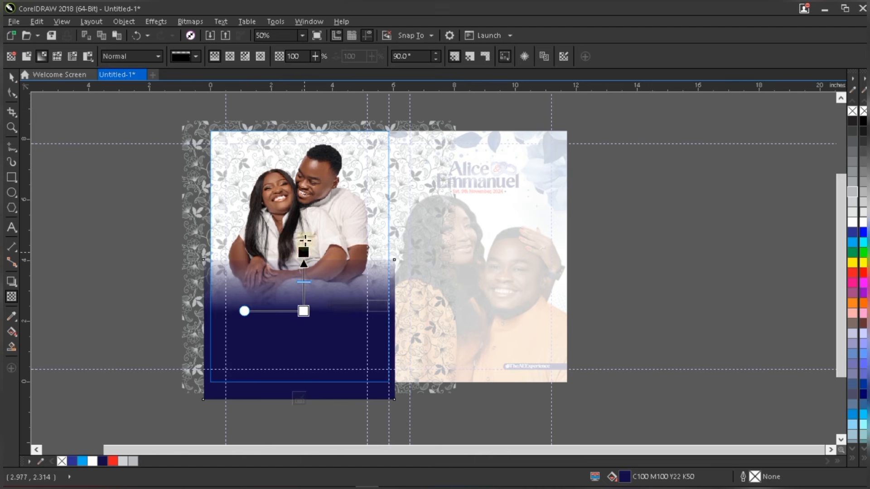
pyautogui.click(469, 308)
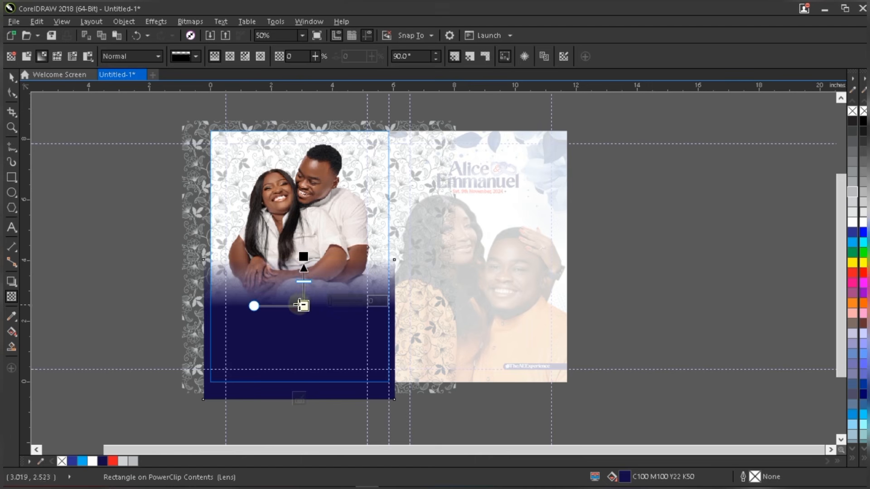
pyautogui.moveTo(301, 306); pyautogui.dragTo(303, 317)
pyautogui.press('space')
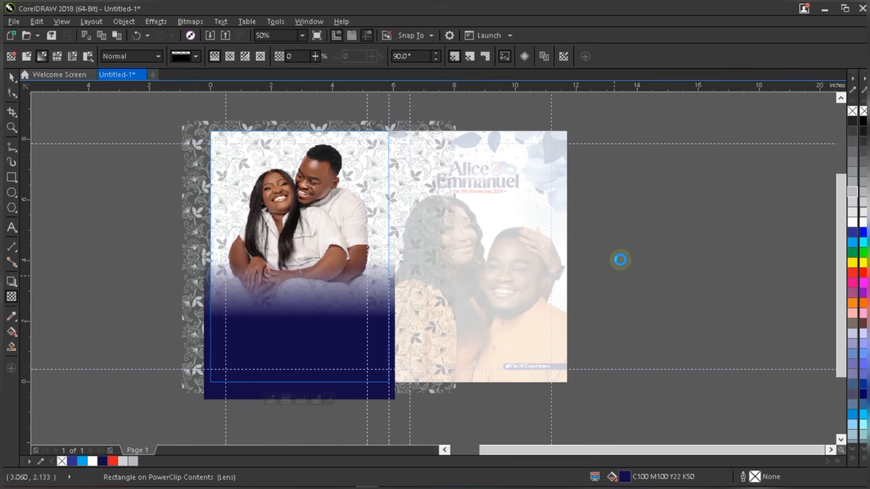
# - Finish PowerClip editing, fit the page in view, and shift the couple photo slightly left
pyautogui.click(620, 263)
pyautogui.hotkey('shift', 'F4')
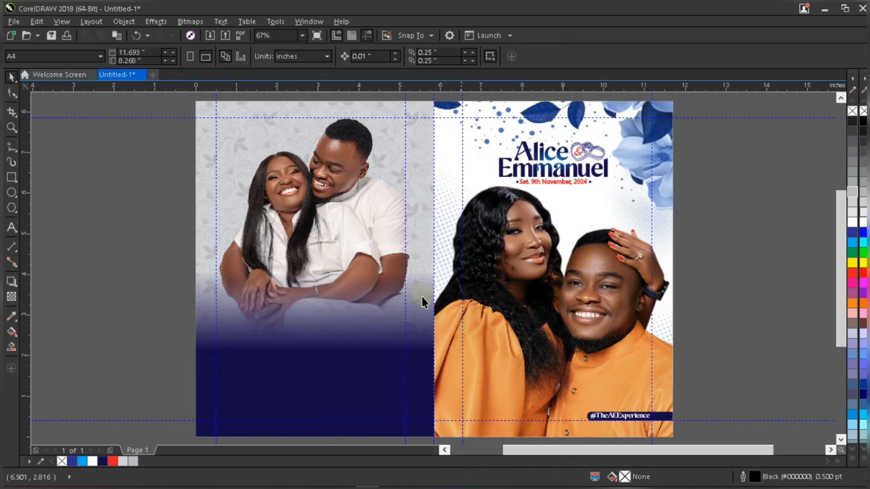
pyautogui.click(323, 375)
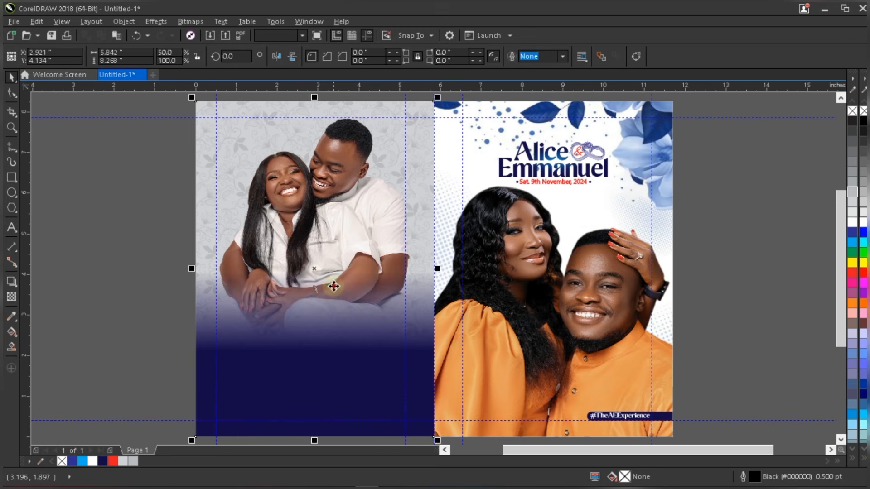
pyautogui.click(342, 261)
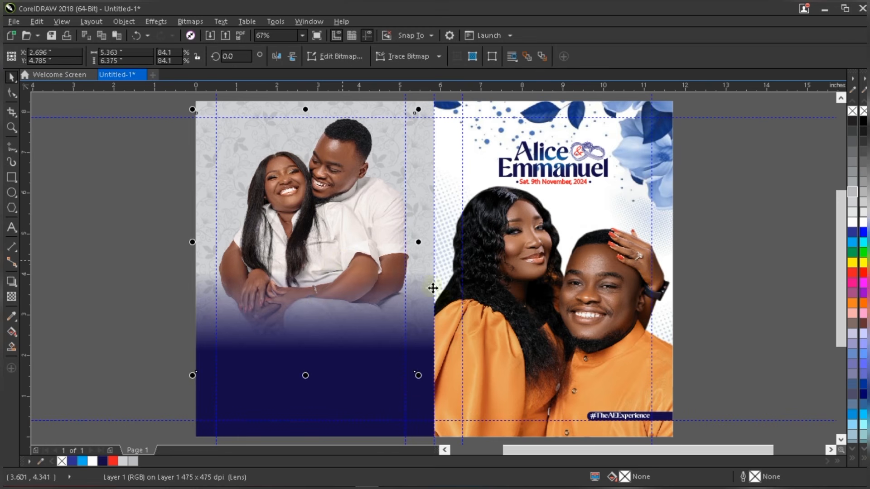
pyautogui.click(728, 293)
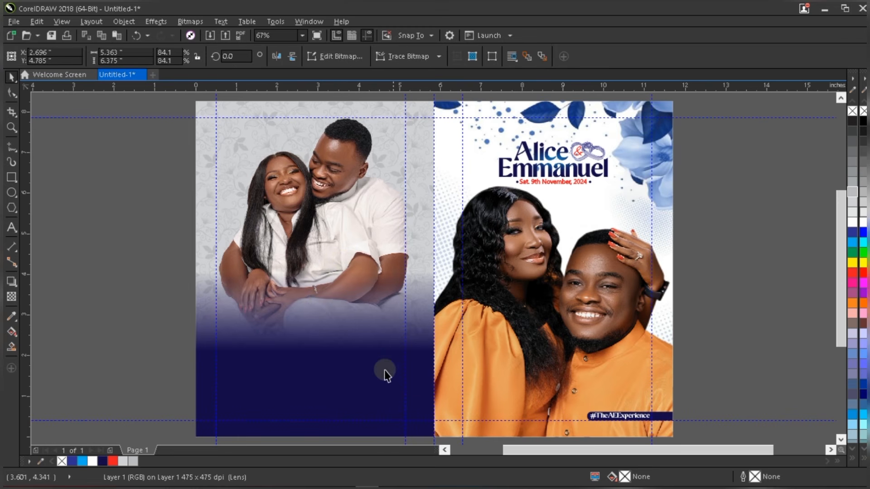
# - Preview the cover in full-screen mode with F9
pyautogui.rightClick(755, 157)
pyautogui.click(773, 166)
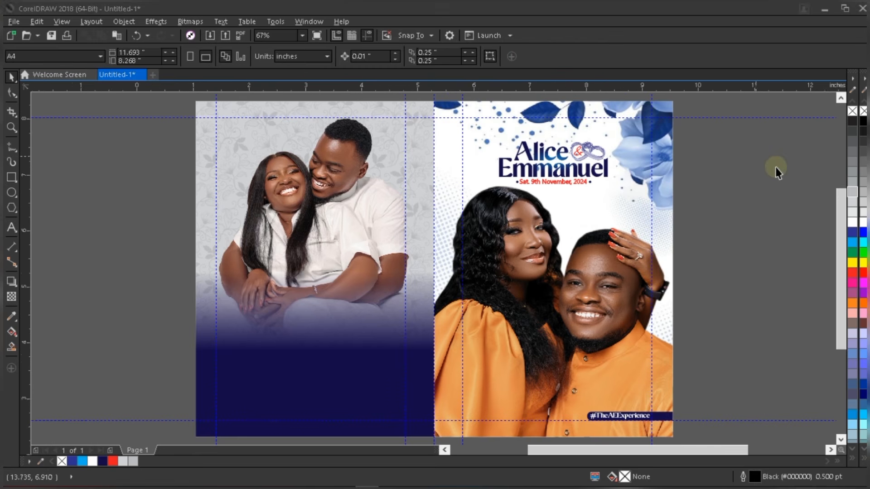
pyautogui.press('F9')
pyautogui.click(683, 268)
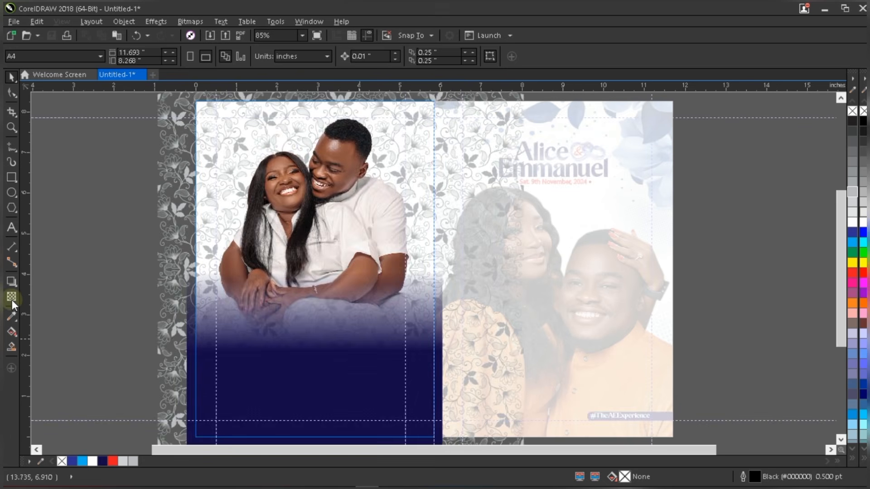
# - Move the navy rectangle's transparency fade higher and tilt its end slightly
pyautogui.click(12, 296)
pyautogui.moveTo(316, 349); pyautogui.dragTo(316, 335)
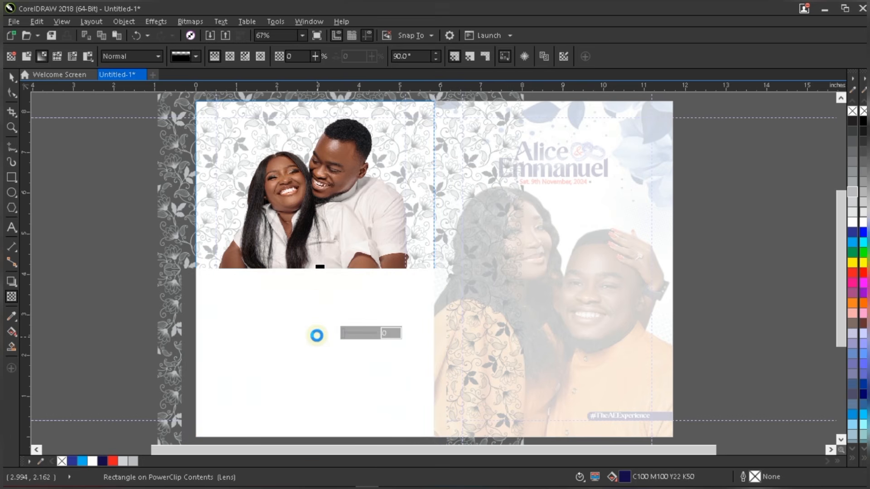
pyautogui.moveTo(319, 271); pyautogui.dragTo(316, 274)
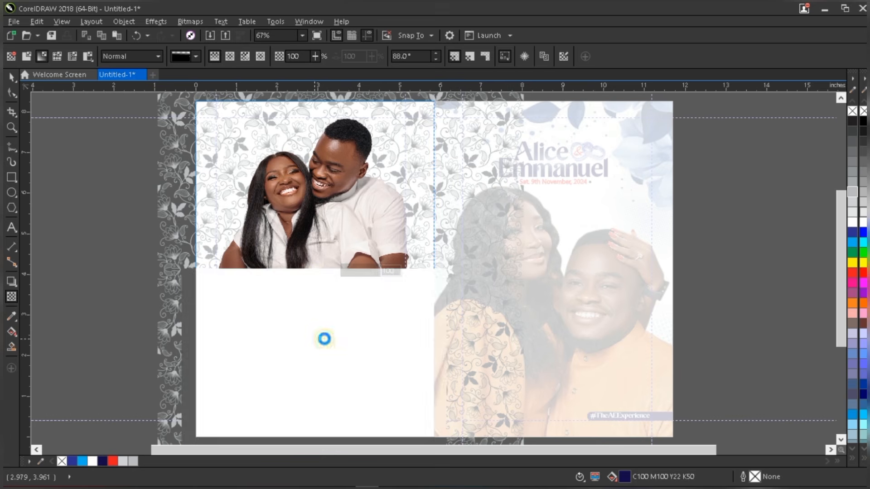
pyautogui.moveTo(316, 337); pyautogui.dragTo(318, 327)
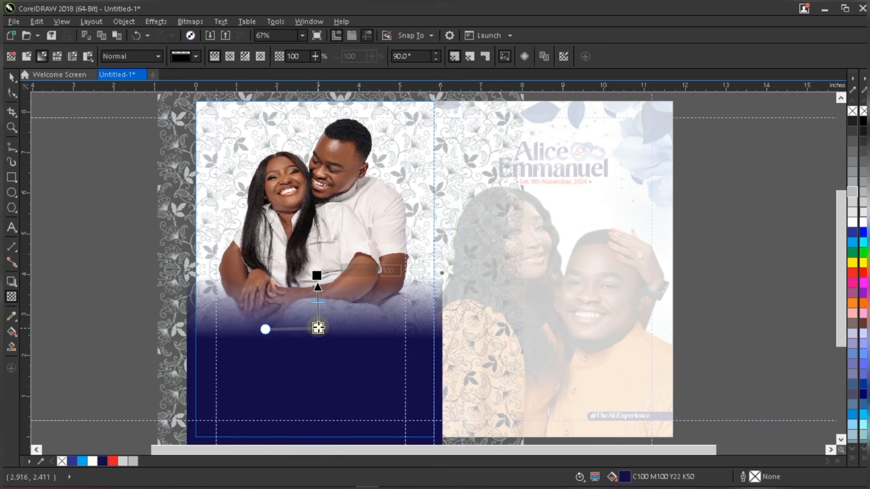
# - Raise both the start and transparent end of the couple photo's fade
pyautogui.press('space')
pyautogui.click(339, 189)
pyautogui.press('space')
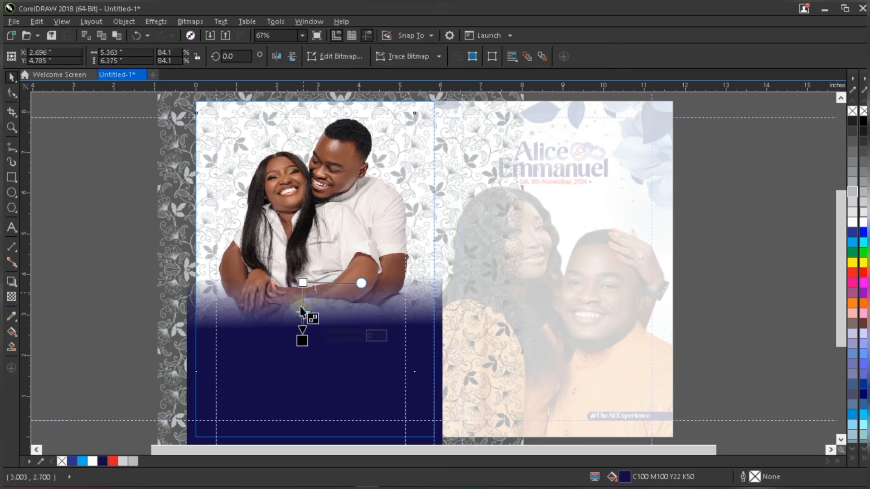
pyautogui.moveTo(301, 339); pyautogui.dragTo(301, 320)
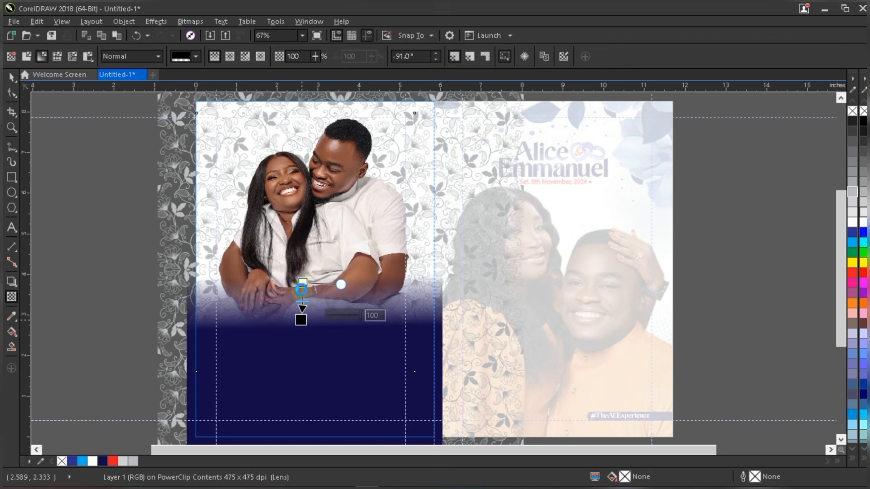
pyautogui.moveTo(301, 284); pyautogui.dragTo(301, 270)
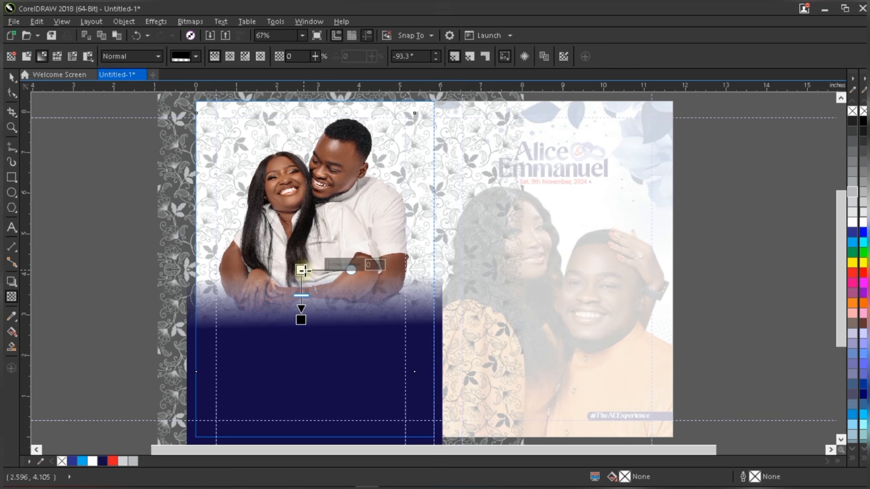
pyautogui.press('space')
# - Make the navy rectangle 5.401 in tall, retune its fade, and enlarge the photo to 87.2%
pyautogui.click(351, 377)
pyautogui.moveTo(316, 267); pyautogui.dragTo(319, 238)
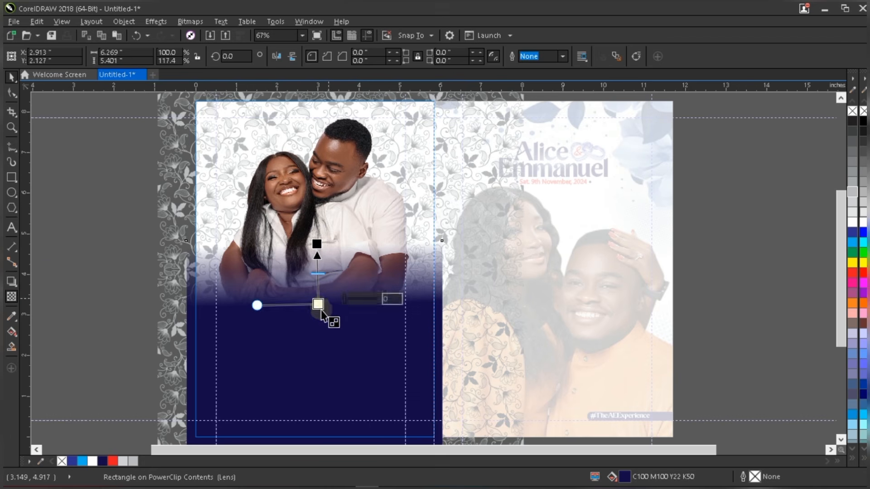
pyautogui.moveTo(317, 305); pyautogui.dragTo(314, 316)
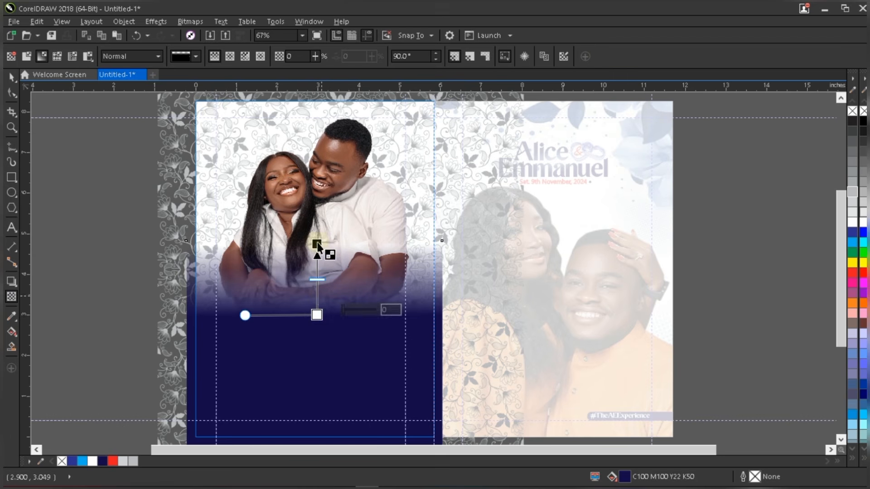
pyautogui.moveTo(317, 244); pyautogui.dragTo(320, 233)
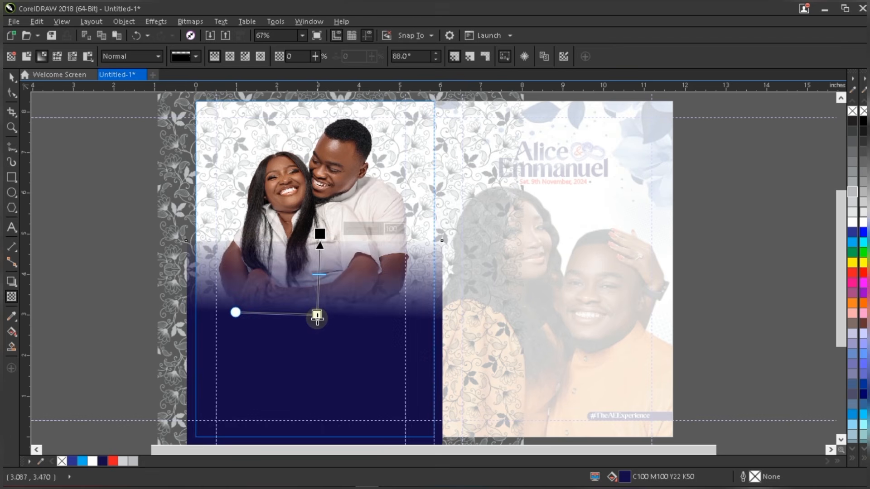
pyautogui.moveTo(316, 314); pyautogui.dragTo(317, 331)
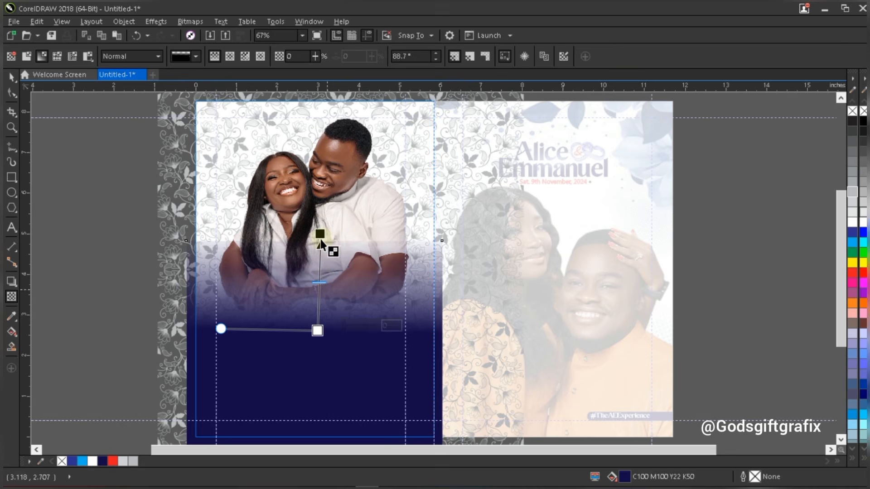
pyautogui.moveTo(321, 234); pyautogui.dragTo(320, 239)
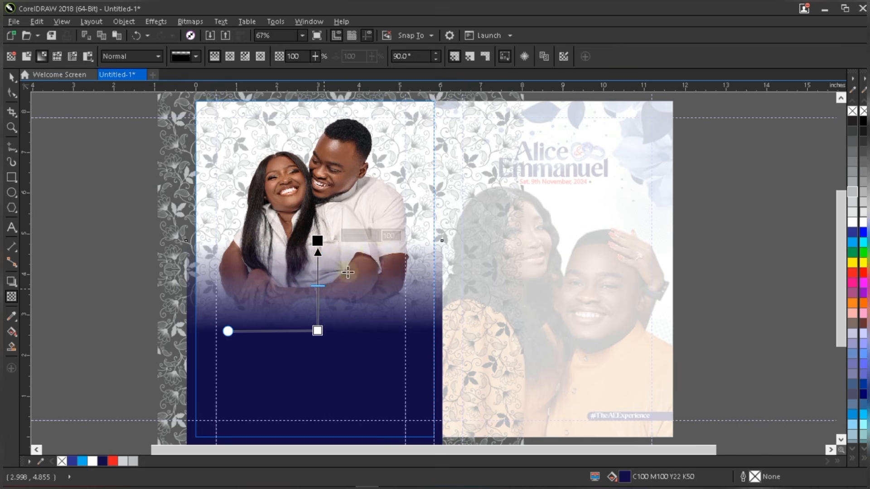
pyautogui.press('space')
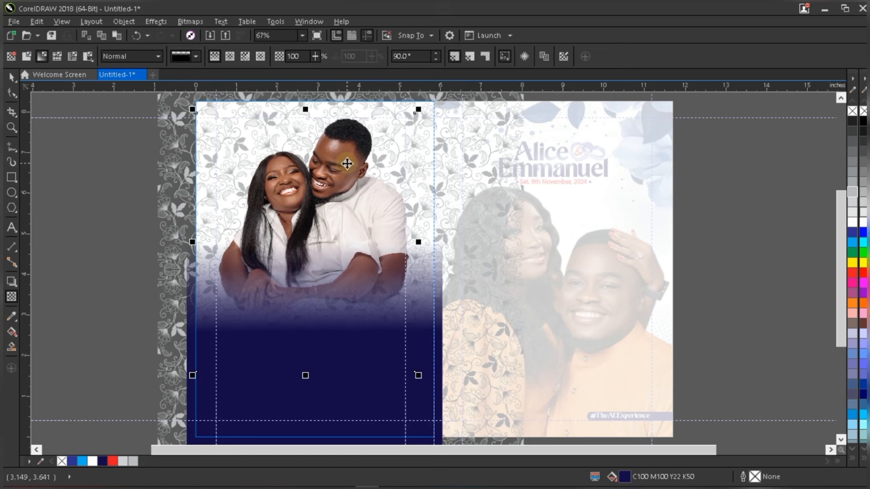
pyautogui.moveTo(195, 372); pyautogui.dragTo(188, 384)
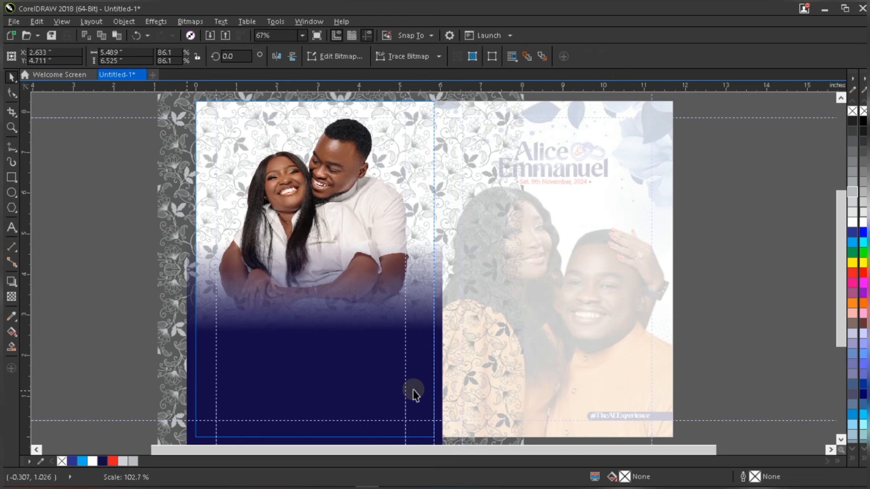
pyautogui.moveTo(417, 383); pyautogui.dragTo(418, 395)
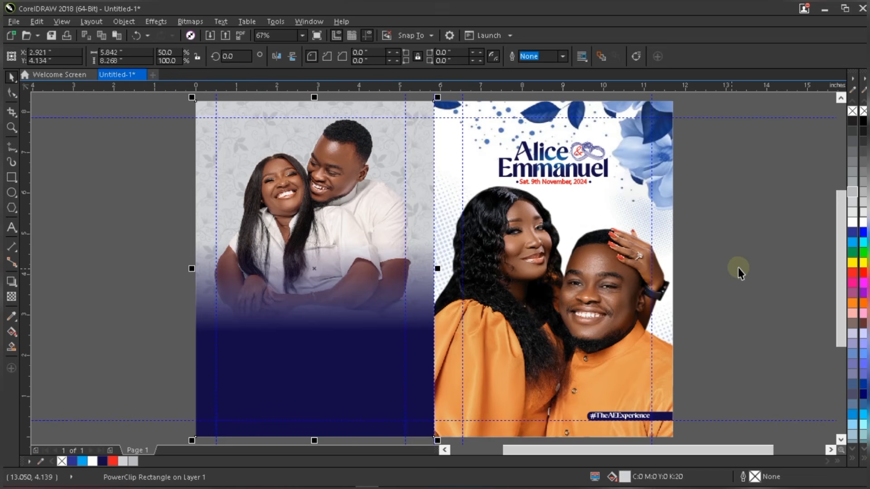
# - Add a 'Thanks' text line, move it onto the back panel and break it apart
pyautogui.click(738, 268)
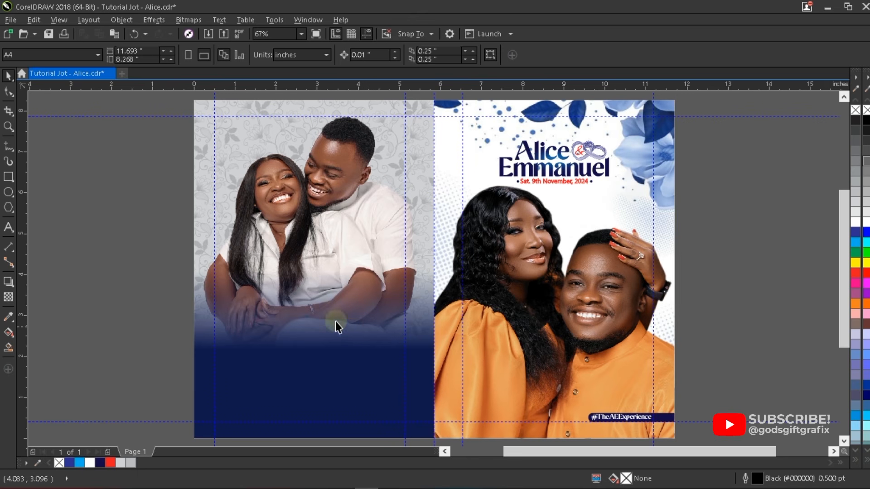
pyautogui.click(8, 227)
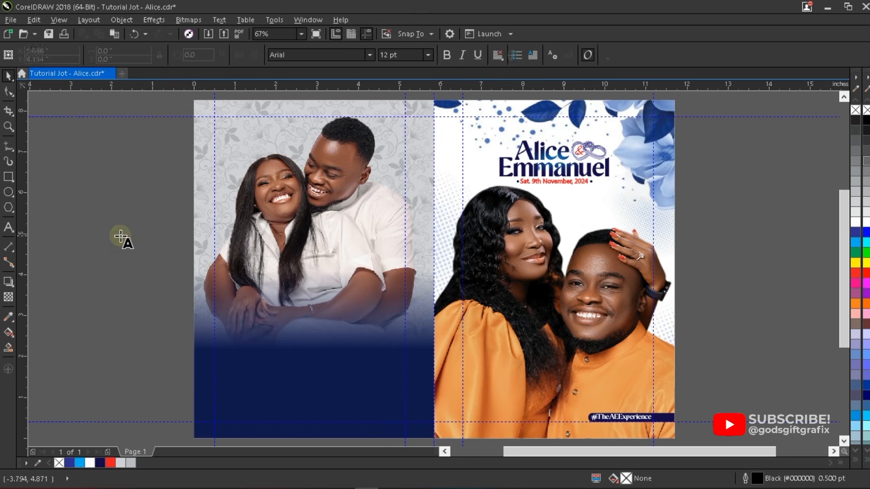
pyautogui.click(113, 233)
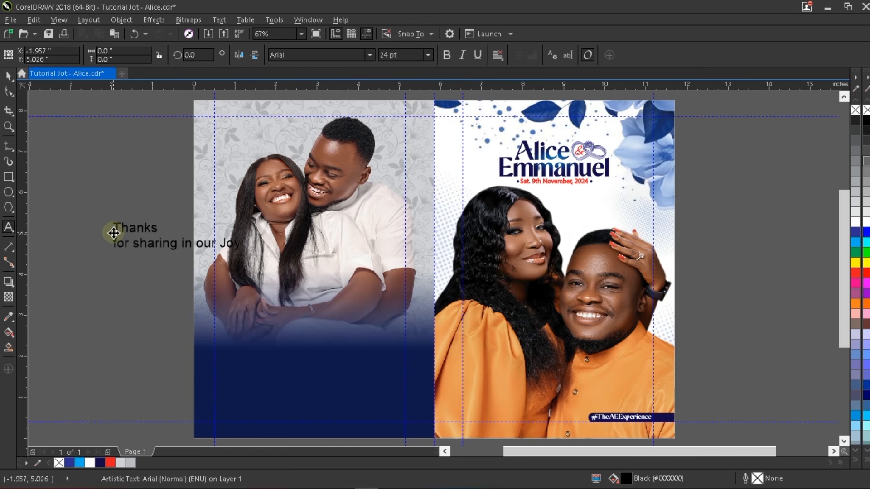
pyautogui.hotkey('ctrl', 'space')
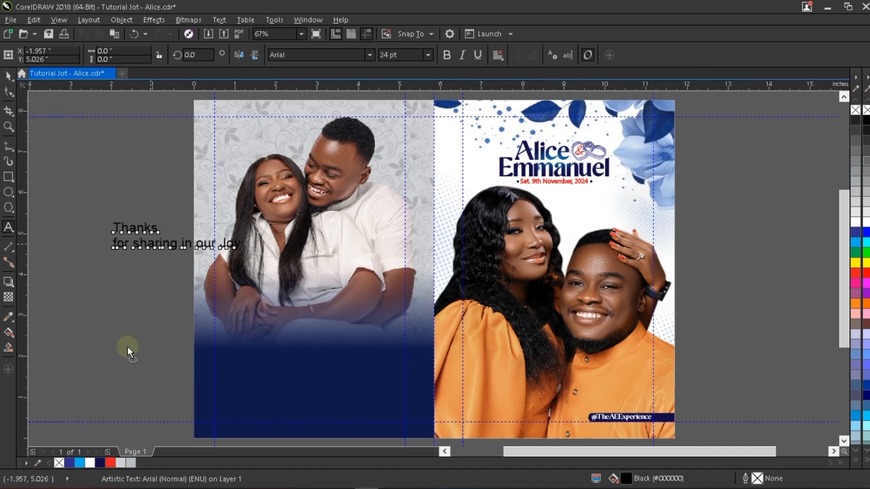
pyautogui.moveTo(127, 351); pyautogui.dragTo(380, 355)
pyautogui.hotkey('ctrl', 'k')
# - Fill the back panel's background white and colour the Thanks text white
pyautogui.scroll(2, 317, 364)
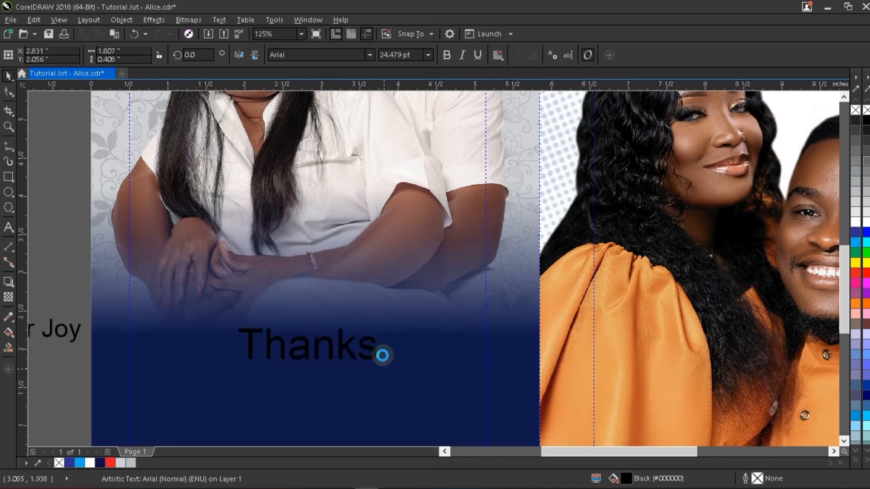
pyautogui.click(538, 316)
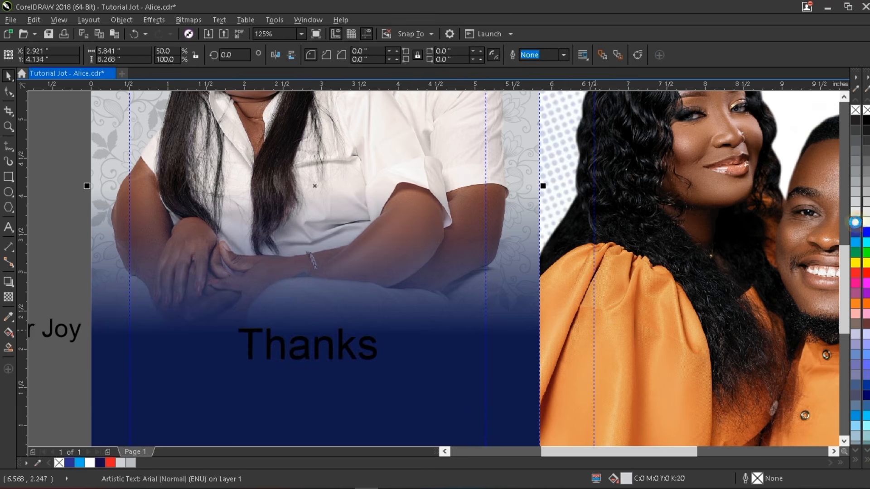
pyautogui.click(855, 222)
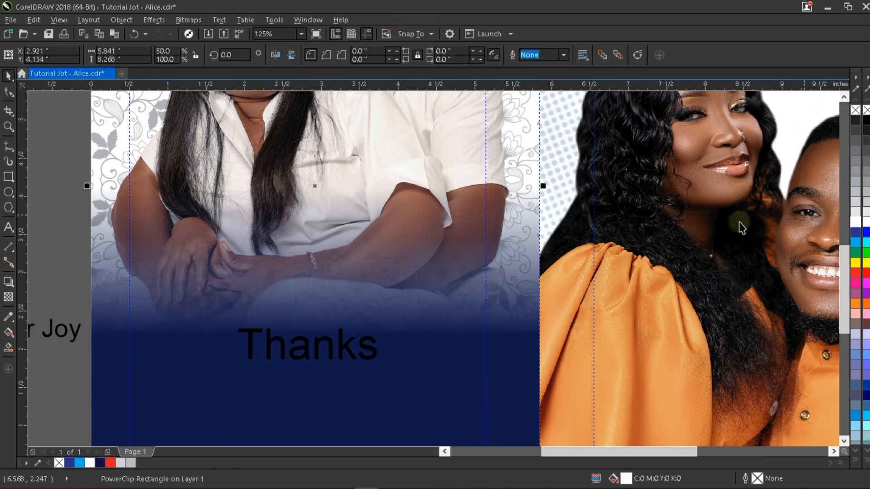
pyautogui.click(362, 345)
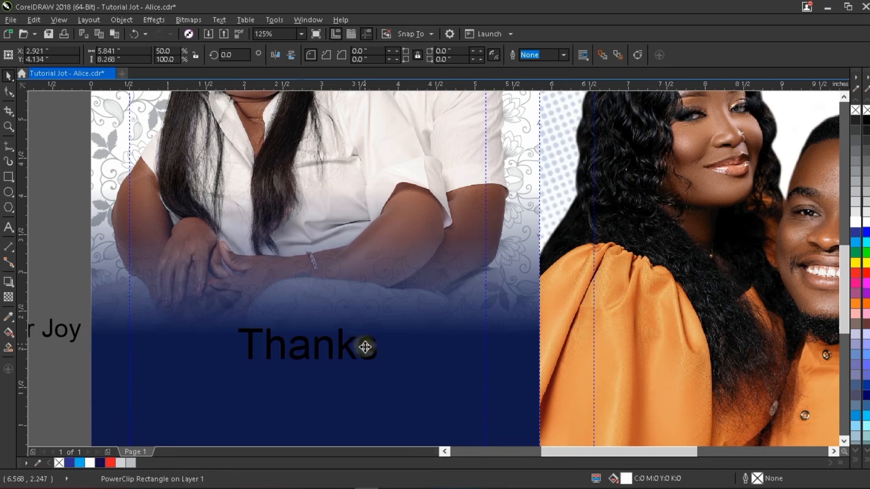
pyautogui.click(854, 223)
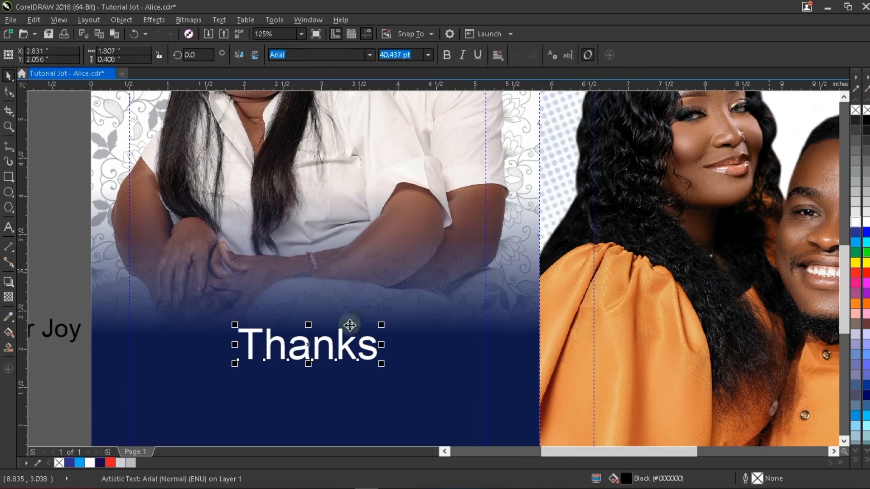
# - Set Thanks in the LainieDaySH font, enlarge it and place it on the dark blue area
pyautogui.scroll(-1, 357, 314)
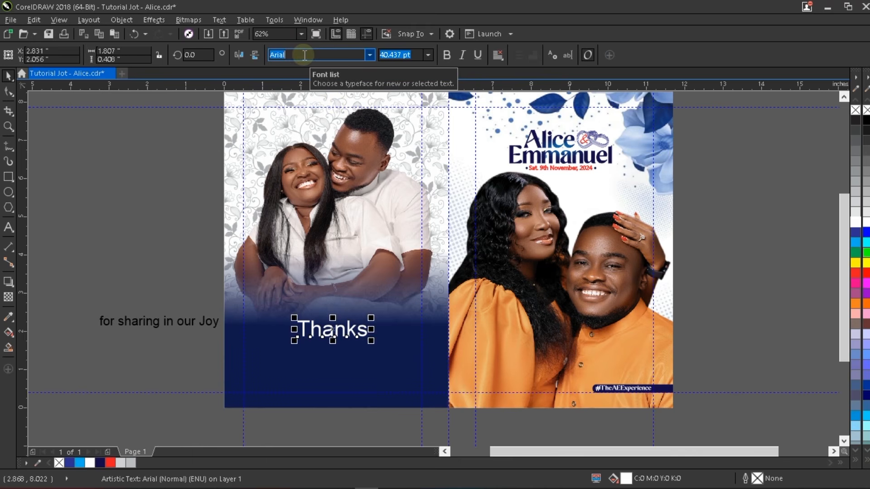
pyautogui.press('BackSpace')
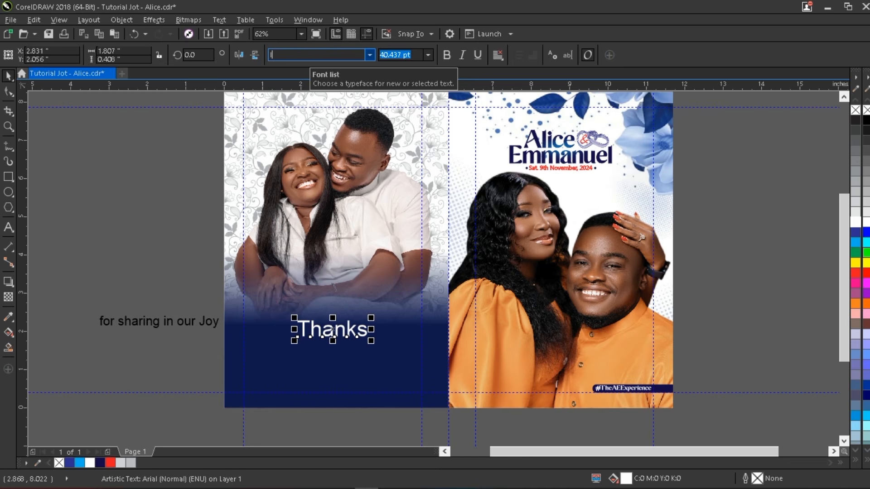
pyautogui.write('Lain')
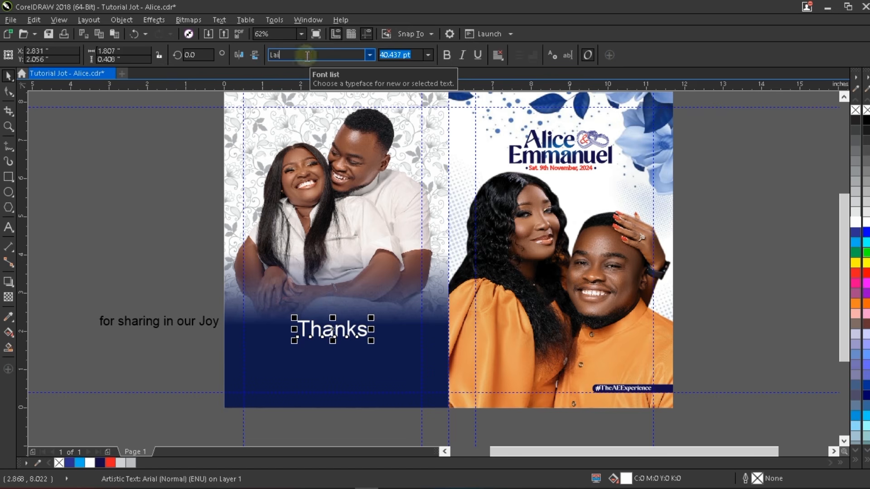
pyautogui.write('nieDaySH')
pyautogui.press('Return')
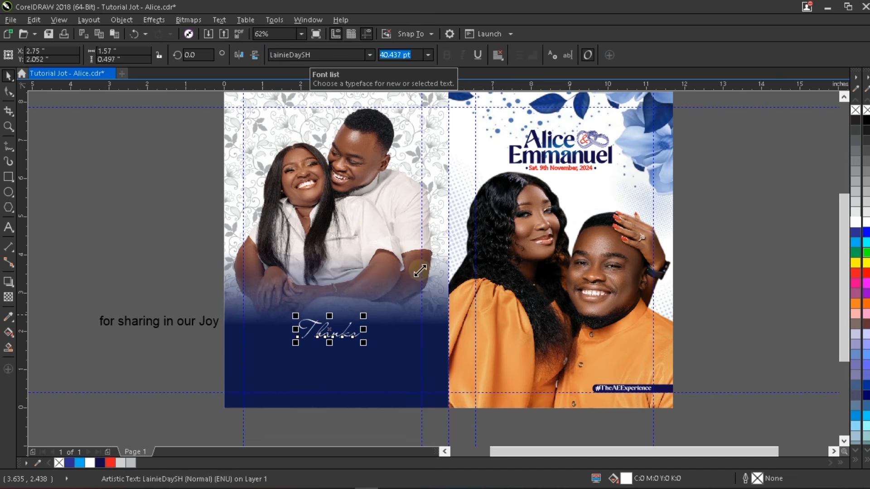
pyautogui.moveTo(419, 271); pyautogui.dragTo(418, 269)
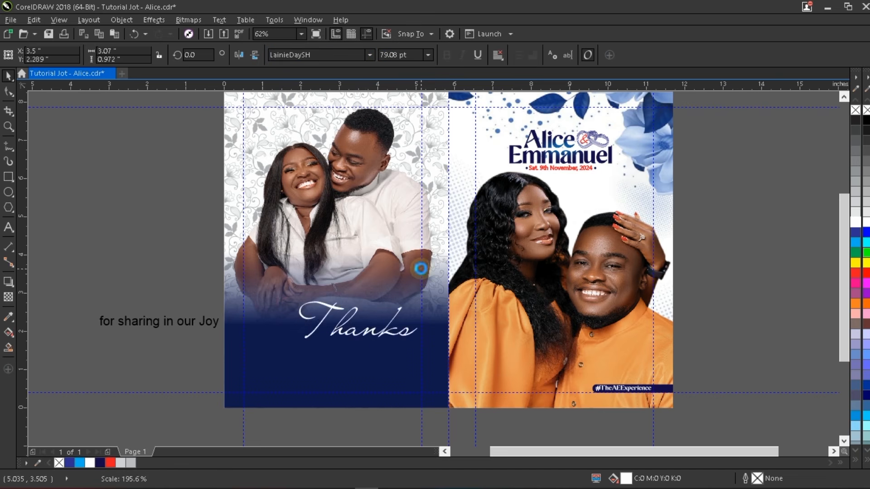
pyautogui.click(387, 333)
pyautogui.click(387, 333)
pyautogui.moveTo(387, 333); pyautogui.dragTo(357, 343)
pyautogui.scroll(1, 421, 274)
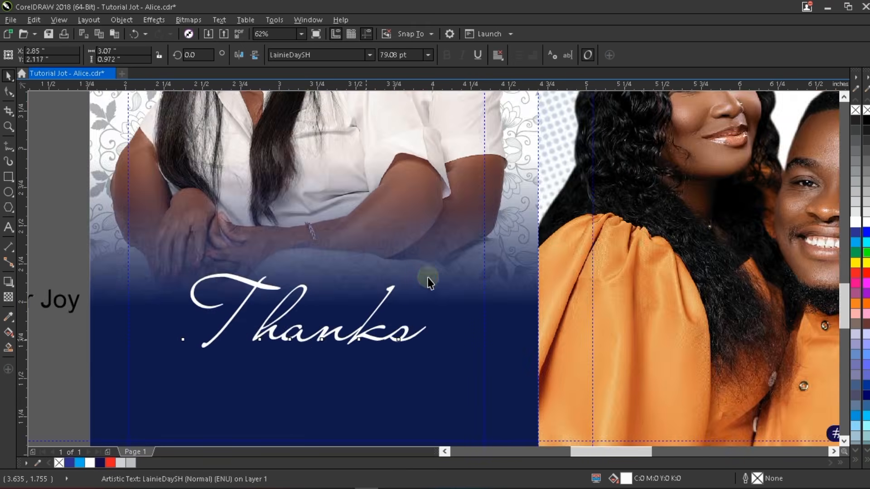
pyautogui.scroll(1, 433, 258)
pyautogui.scroll(-1, 434, 254)
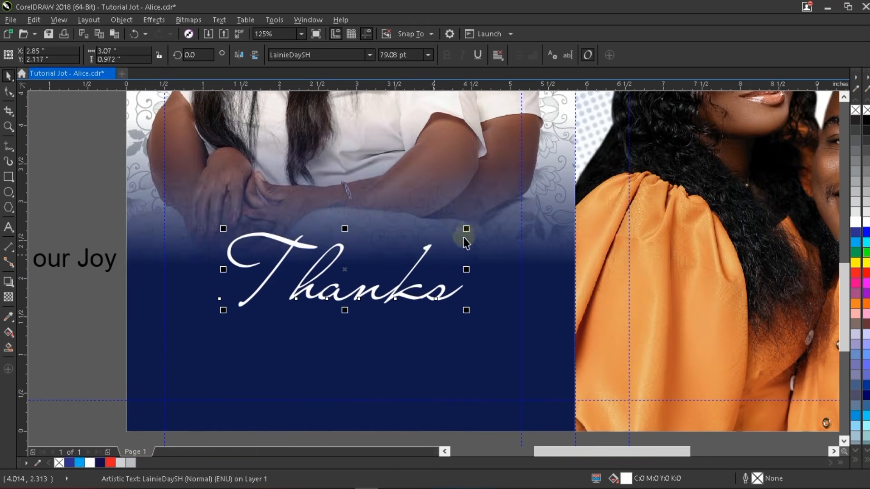
pyautogui.moveTo(466, 233); pyautogui.dragTo(484, 210)
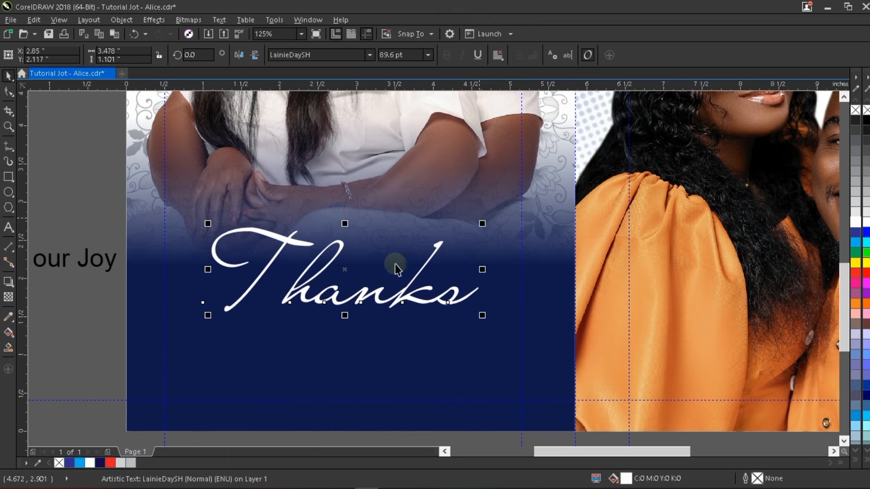
pyautogui.scroll(-1, 394, 266)
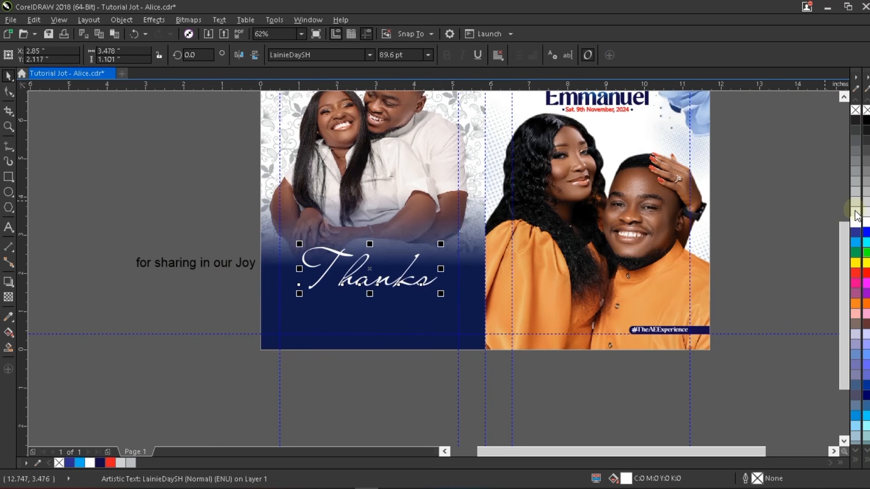
# - Give Thanks a thin white outline, size it to 92 pt and nudge it up
pyautogui.rightClick(855, 224)
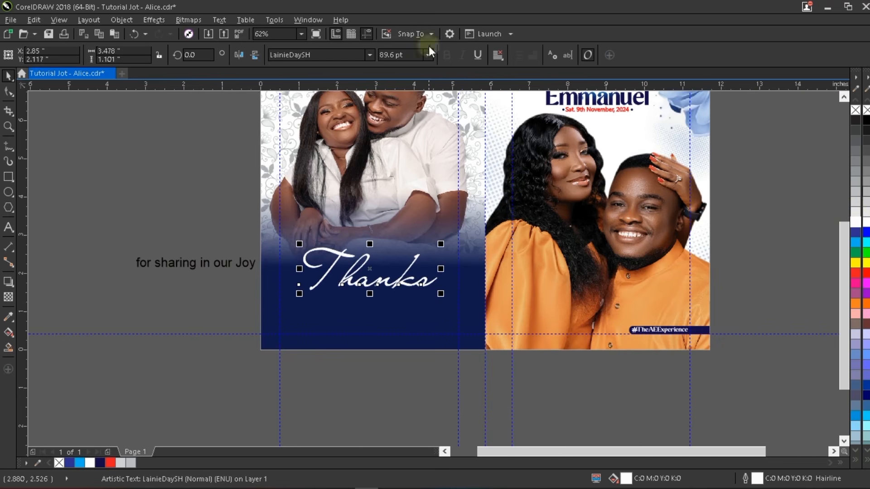
pyautogui.click(407, 54)
pyautogui.write('90')
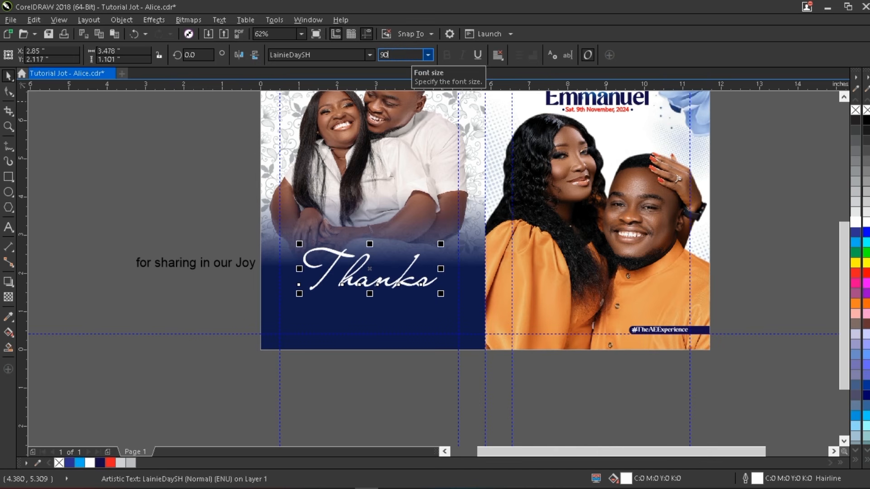
pyautogui.press('Return')
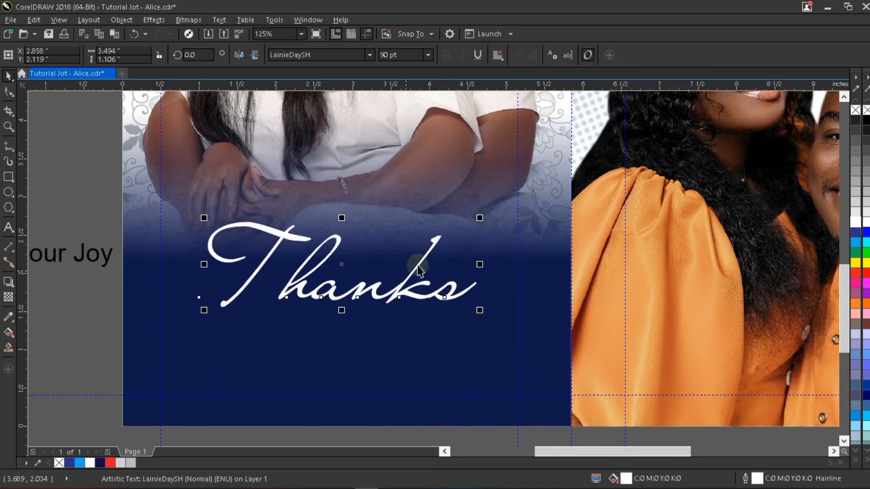
pyautogui.scroll(2, 397, 271)
pyautogui.click(409, 53)
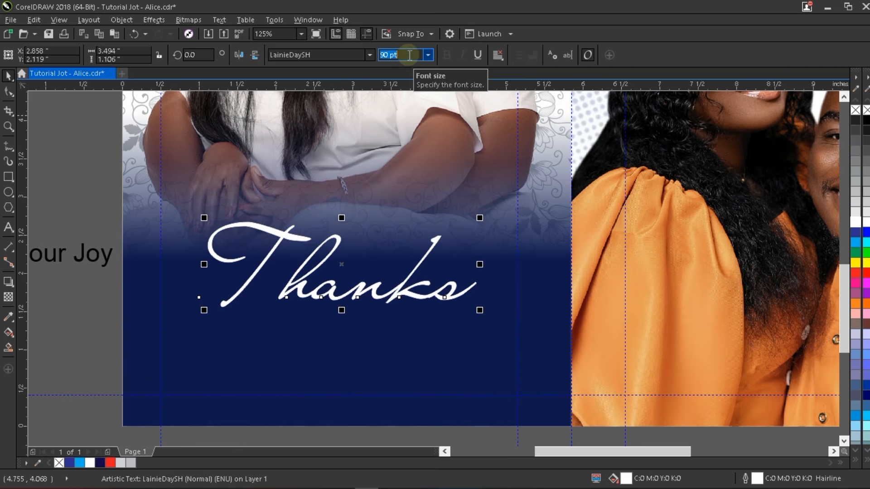
pyautogui.write('92')
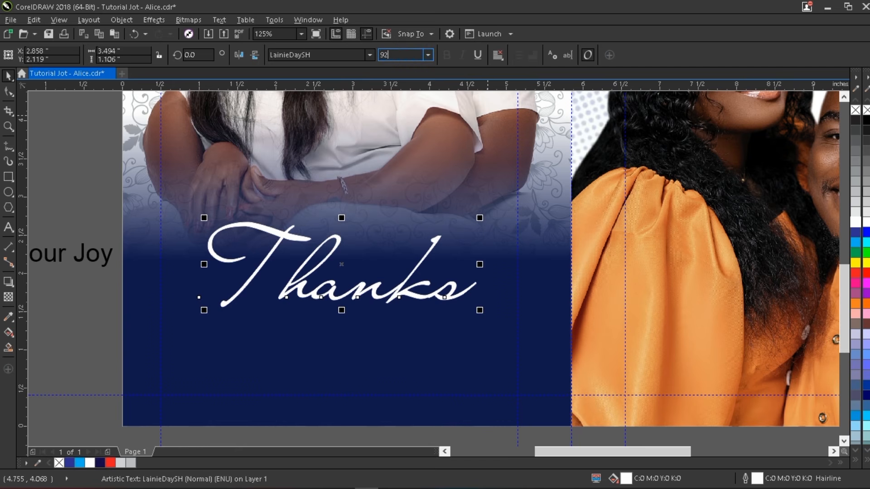
pyautogui.press('Return')
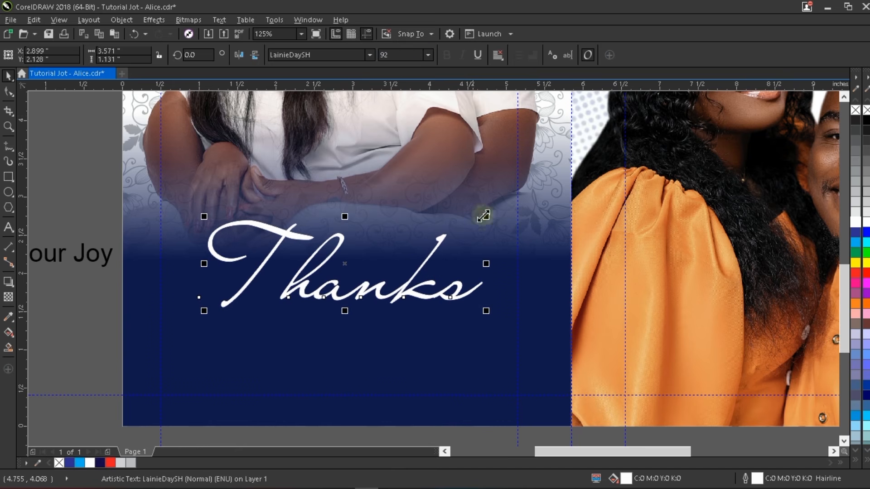
pyautogui.moveTo(439, 240); pyautogui.dragTo(442, 229)
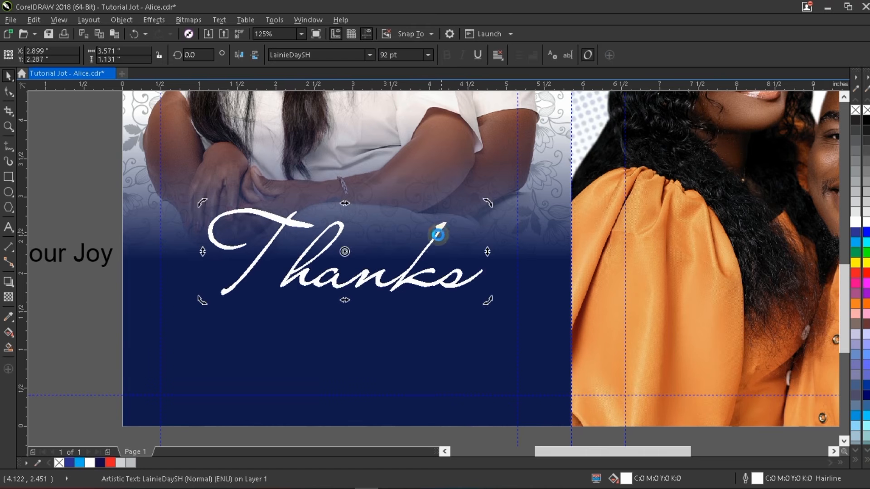
pyautogui.press('F3')
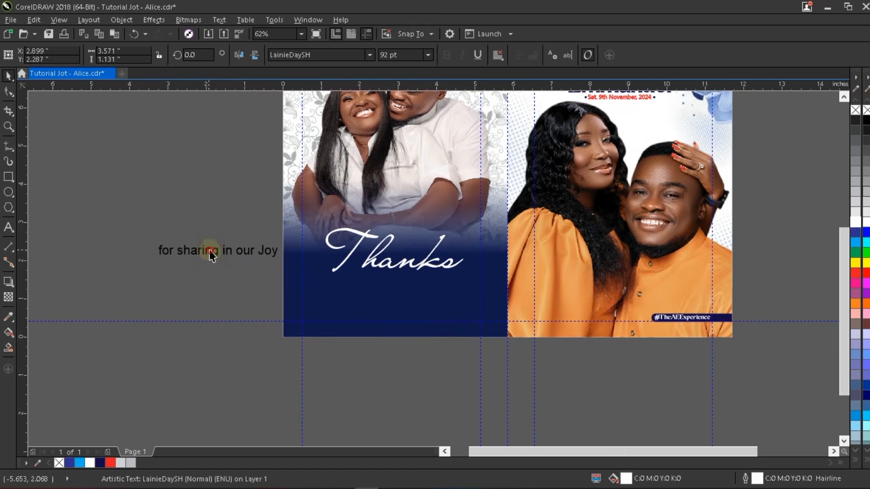
# - Move 'for sharing in our Joy' beneath Thanks and set it in Gisha
pyautogui.click(212, 250)
pyautogui.moveTo(398, 281); pyautogui.dragTo(392, 276)
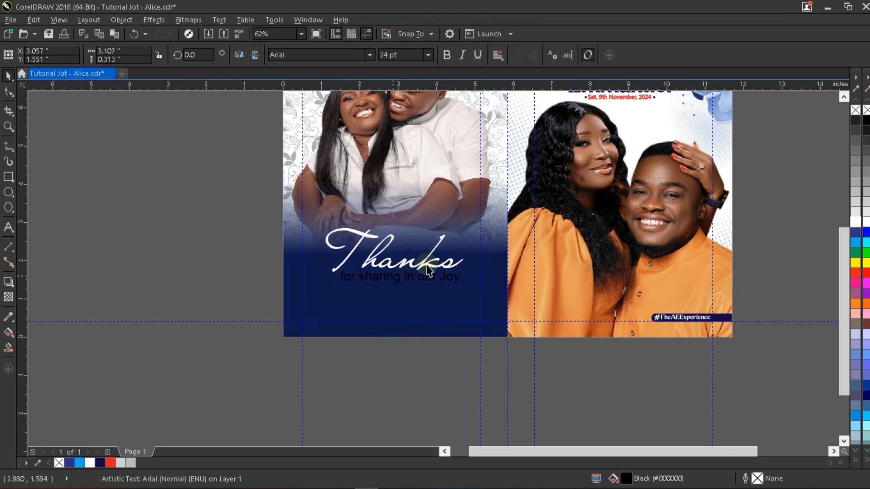
pyautogui.scroll(1, 442, 244)
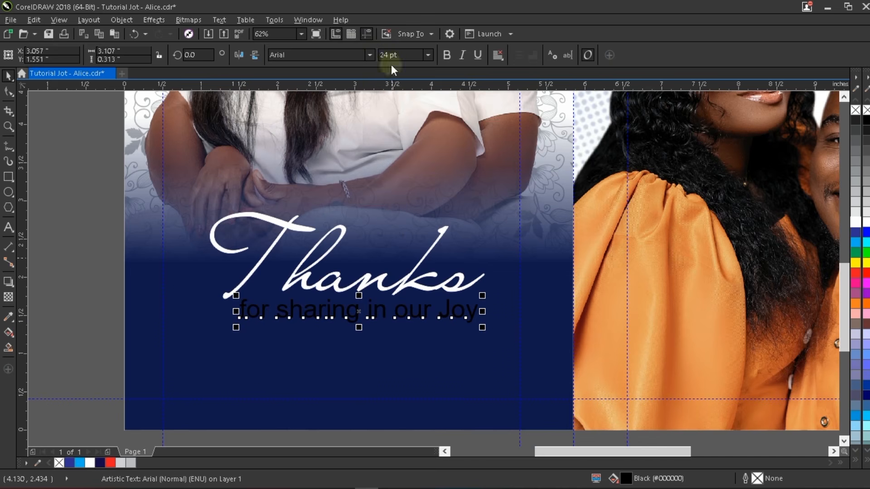
pyautogui.click(345, 55)
pyautogui.write('g')
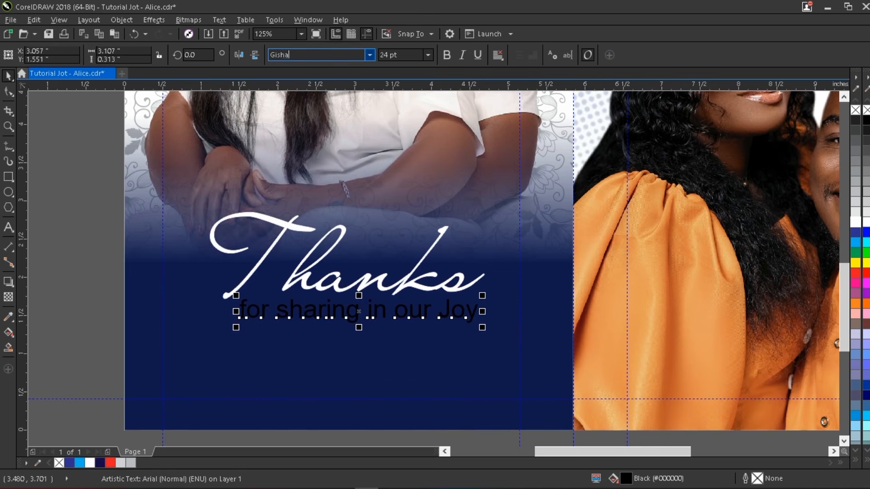
pyautogui.press('Return')
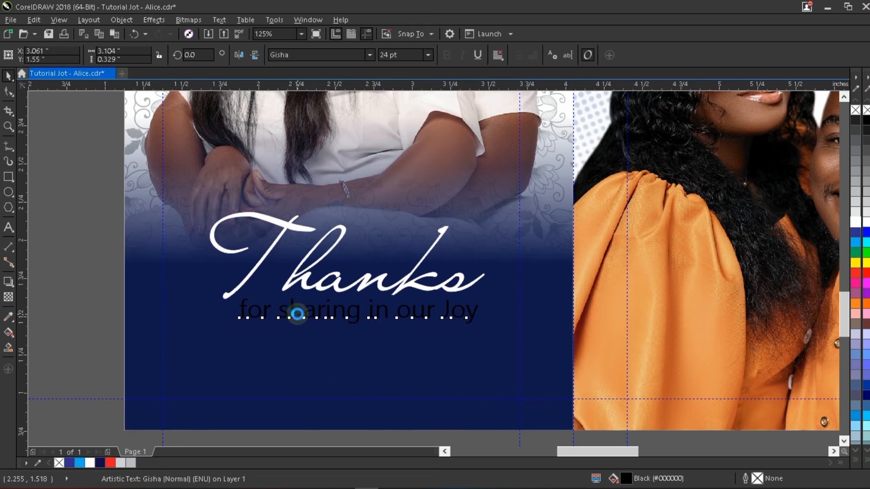
# - Make the subtitle white, shrink it slightly and fine-tune its position under Thanks
pyautogui.scroll(1, 311, 315)
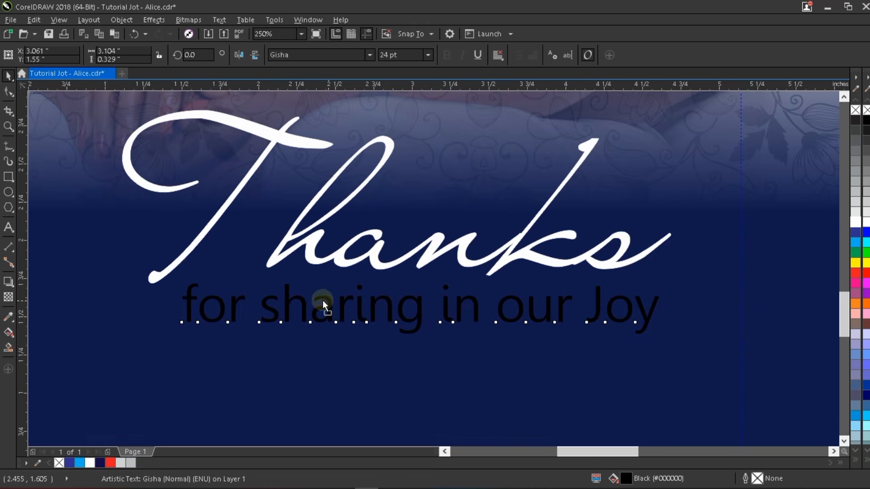
pyautogui.moveTo(322, 300); pyautogui.dragTo(319, 297)
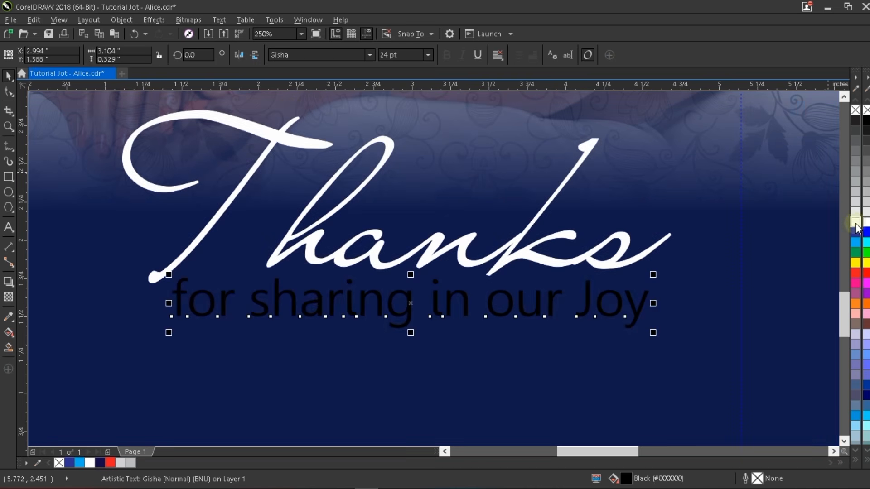
pyautogui.click(854, 224)
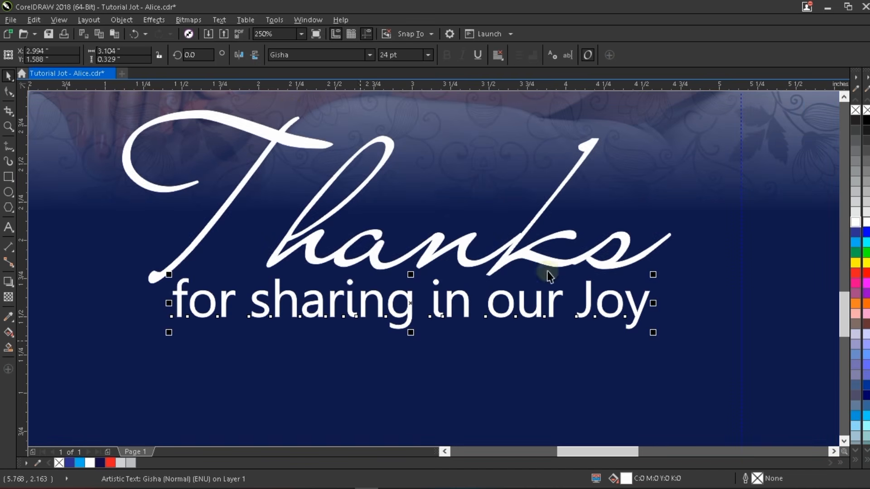
pyautogui.moveTo(653, 274); pyautogui.dragTo(632, 268)
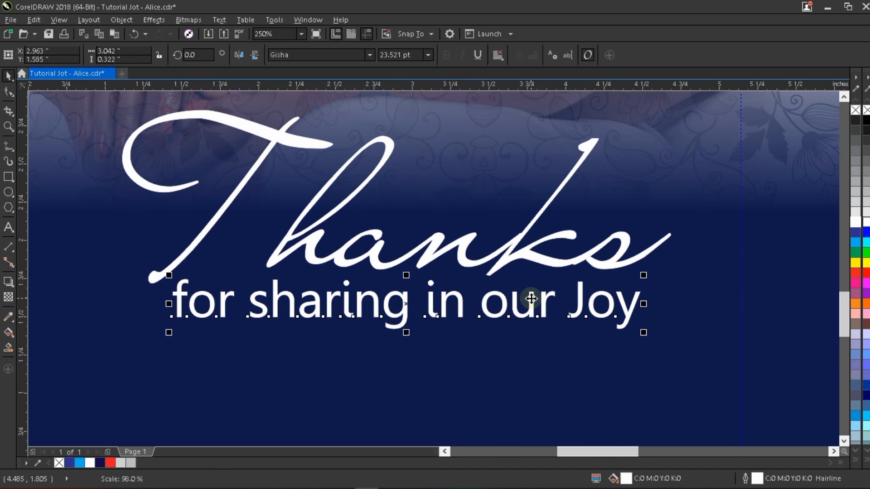
pyautogui.moveTo(530, 298); pyautogui.dragTo(533, 298)
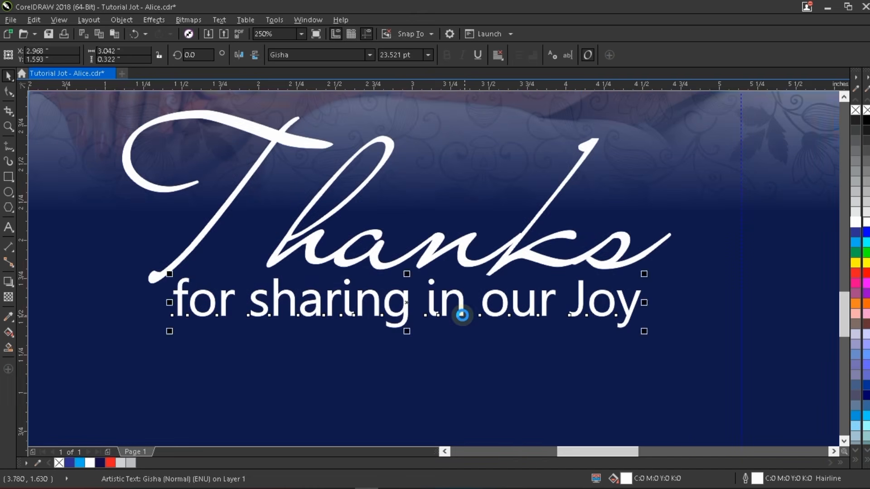
pyautogui.scroll(-4, 462, 315)
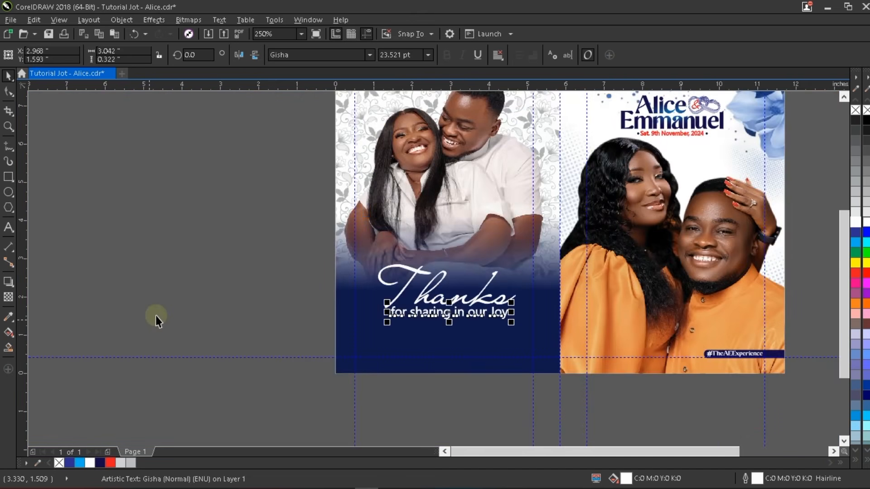
pyautogui.click(156, 316)
# - Resize 'for sharing in our Joy' to 23.5 pt and shift it right to centre under Thanks
pyautogui.scroll(1, 508, 297)
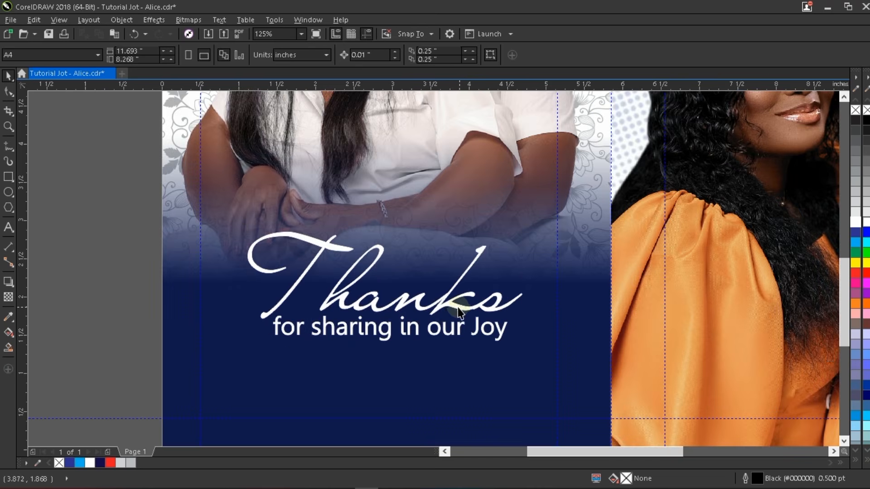
pyautogui.click(446, 317)
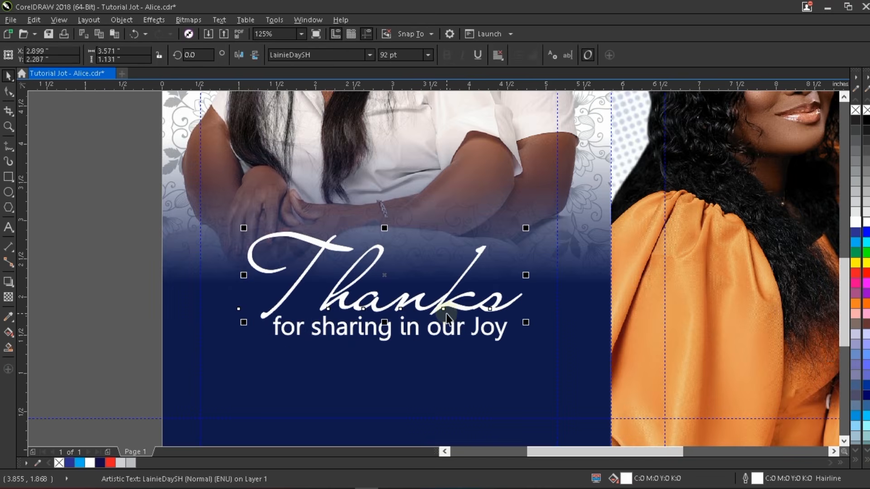
pyautogui.click(482, 331)
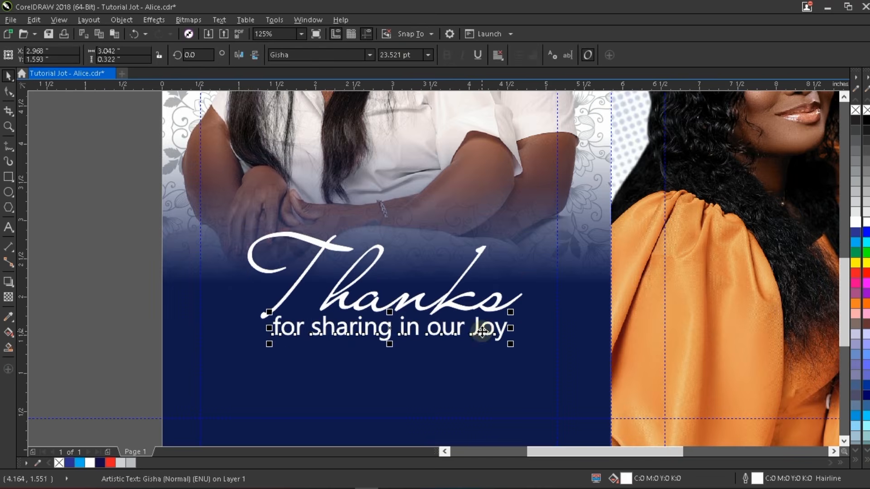
pyautogui.click(416, 55)
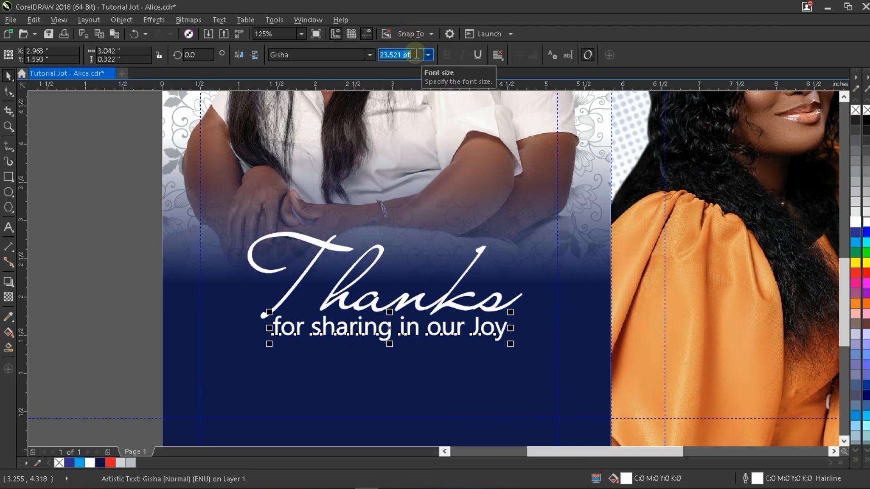
pyautogui.write('23.5')
pyautogui.press('Return')
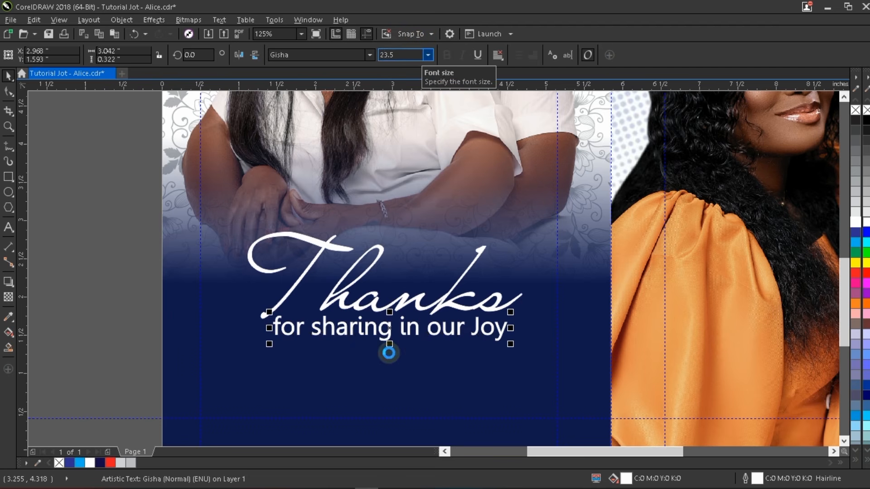
pyautogui.scroll(2, 388, 333)
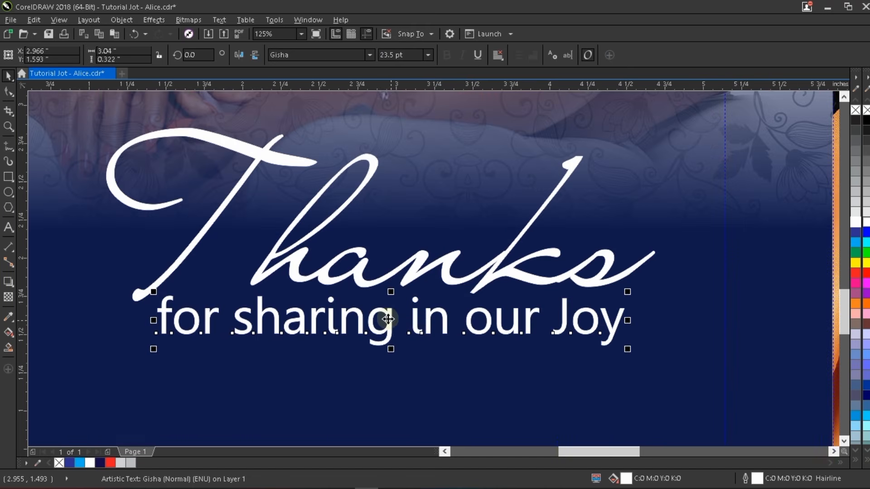
pyautogui.moveTo(389, 317); pyautogui.dragTo(409, 308)
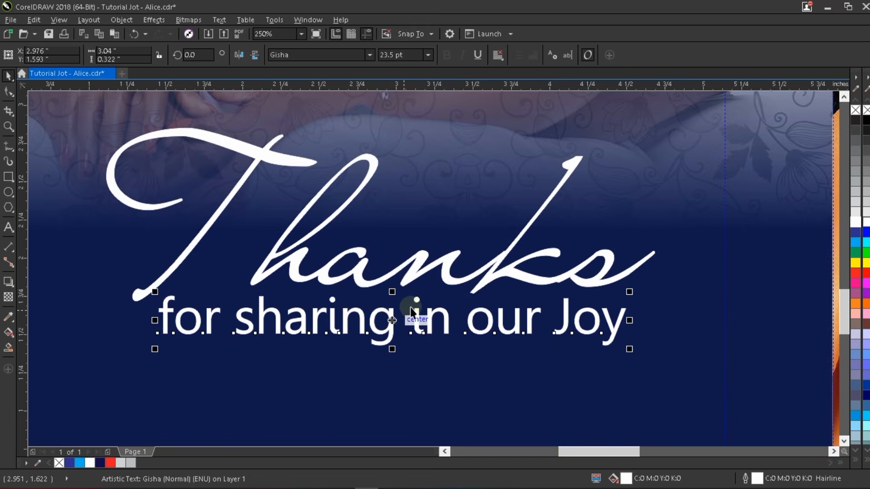
pyautogui.scroll(-2, 405, 325)
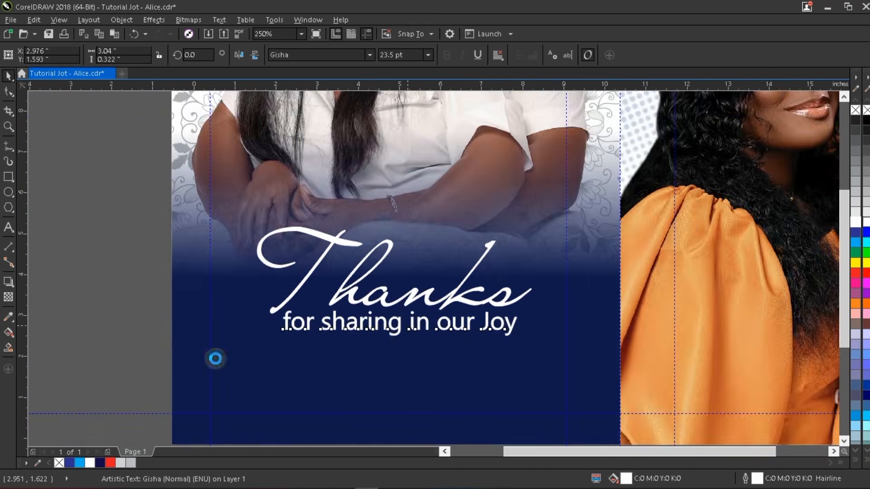
pyautogui.scroll(-2, 208, 354)
pyautogui.click(144, 349)
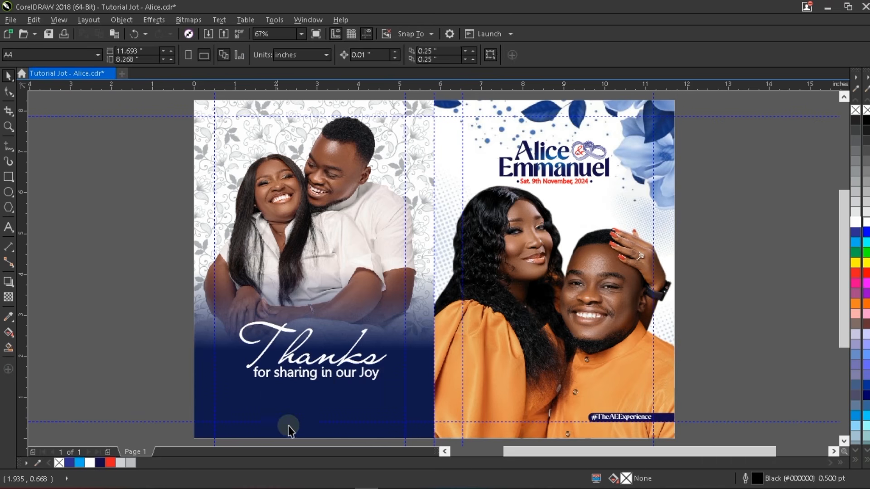
pyautogui.scroll(2, 277, 426)
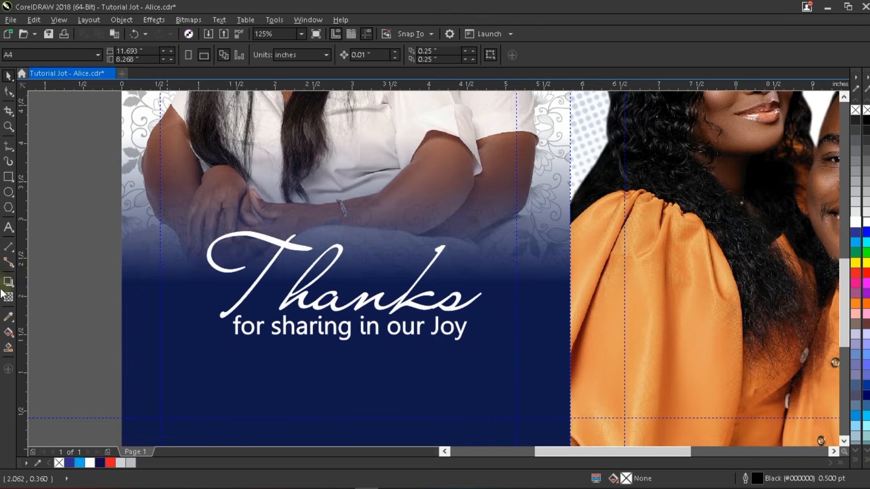
# - Type a 'Courtesy:' line naming the hosts below the subtitle and shrink it to about 13 pt
pyautogui.click(8, 229)
pyautogui.click(212, 392)
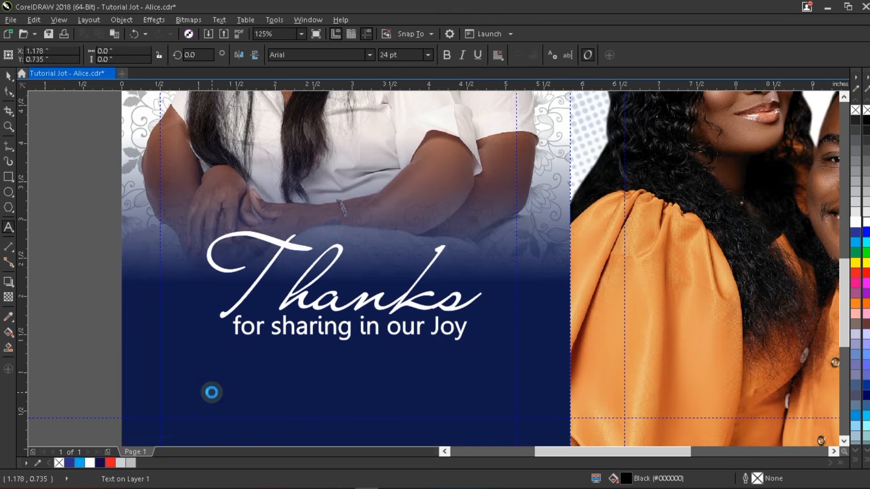
pyautogui.write('Courtesy: Mr')
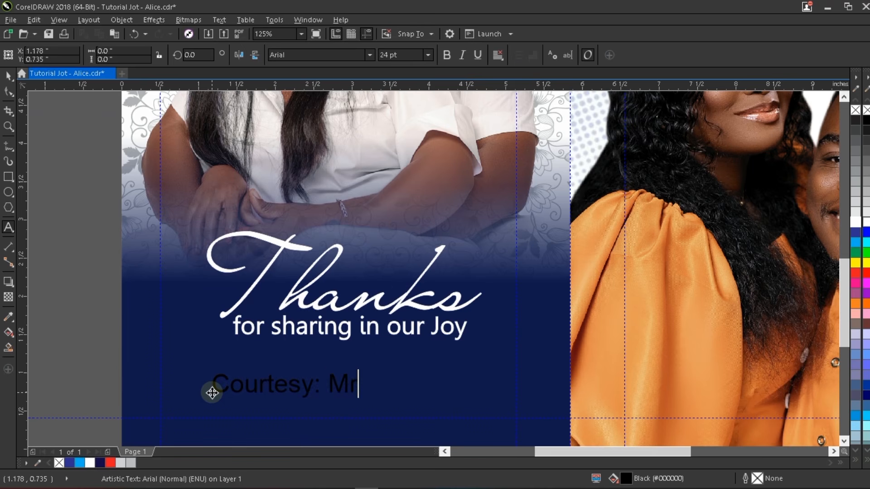
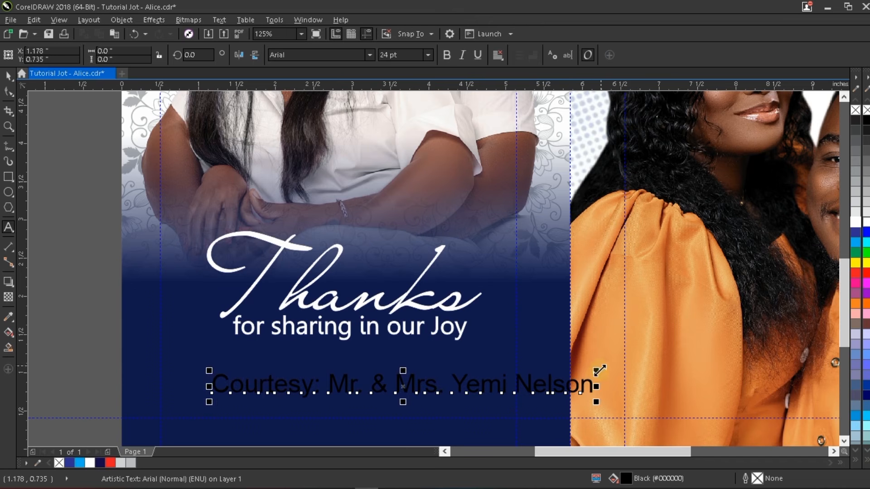
pyautogui.moveTo(599, 370); pyautogui.dragTo(427, 356)
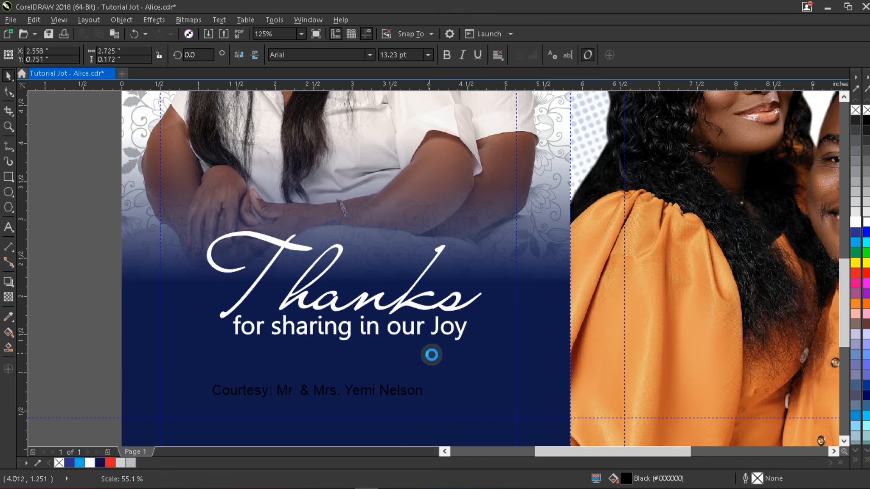
# - Set the courtesy line in Gisha at 11.5 pt, centre it under the subtitle and fill it white
pyautogui.click(375, 394)
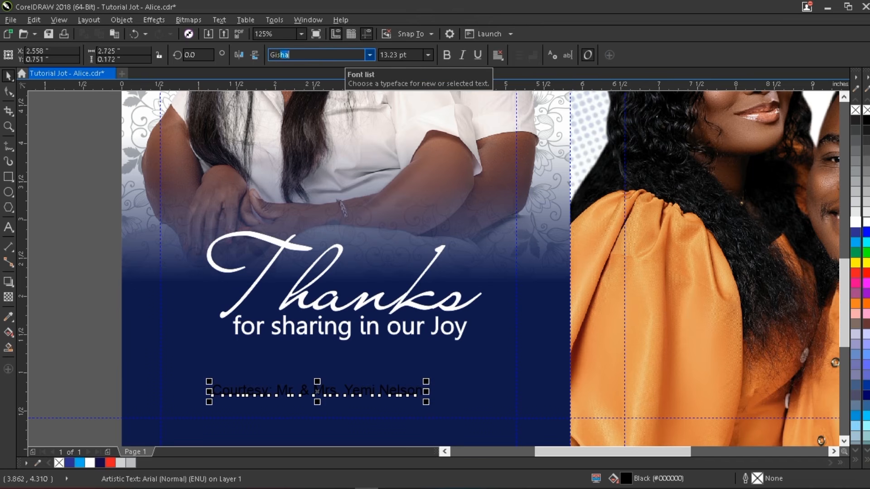
pyautogui.press('Return')
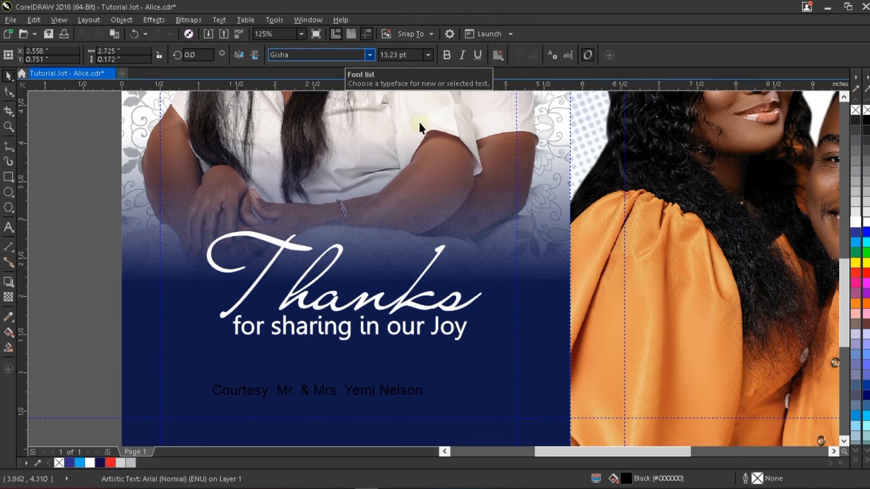
pyautogui.click(413, 53)
pyautogui.write('11')
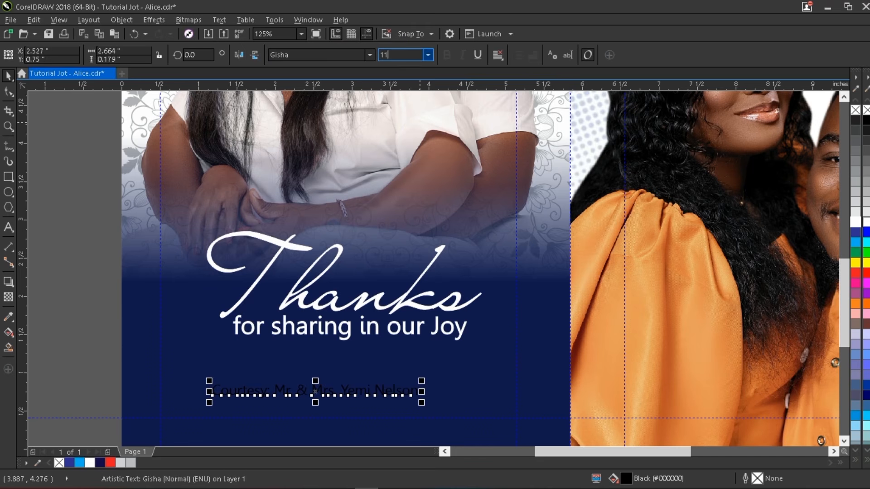
pyautogui.write('.5')
pyautogui.press('Return')
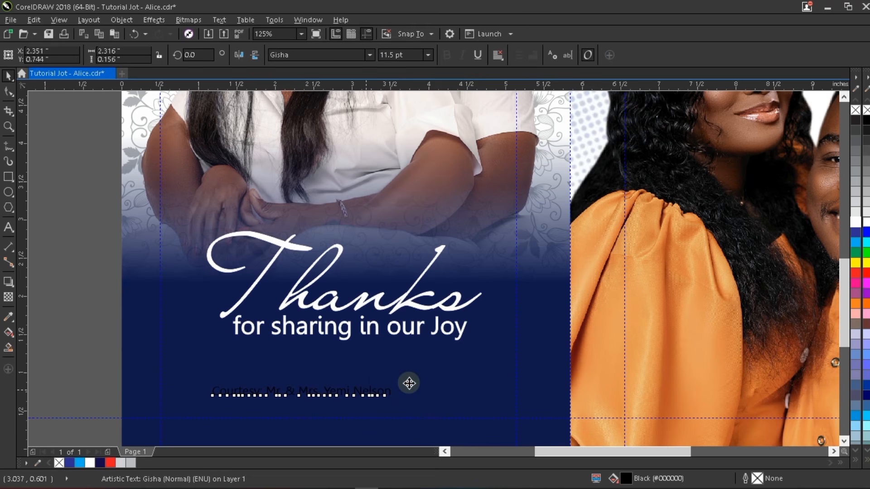
pyautogui.moveTo(408, 382); pyautogui.dragTo(452, 377)
pyautogui.click(858, 223)
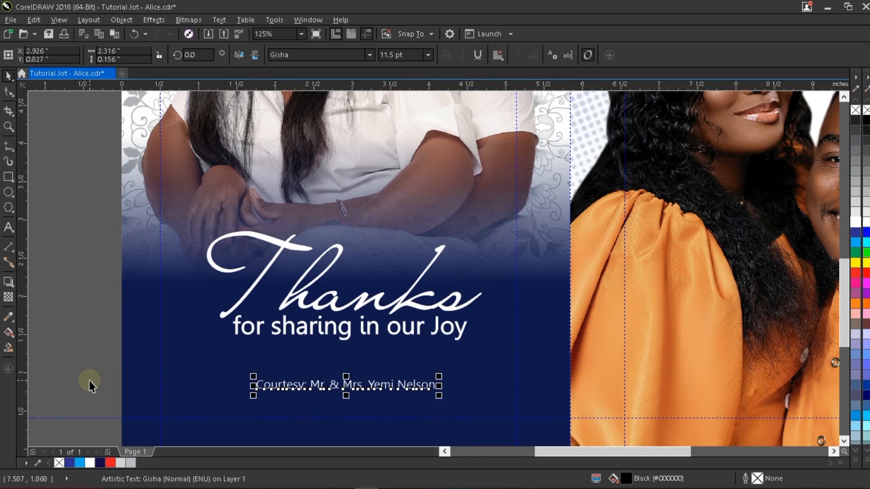
pyautogui.click(448, 376)
pyautogui.scroll(-1, 449, 376)
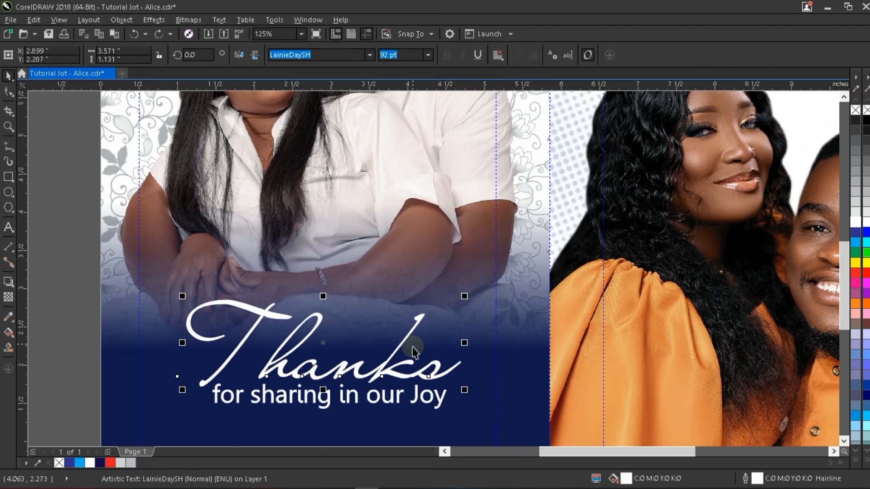
# - Widen the white outline on Thanks to 10 pt
pyautogui.doubleClick(762, 479)
pyautogui.click(550, 123)
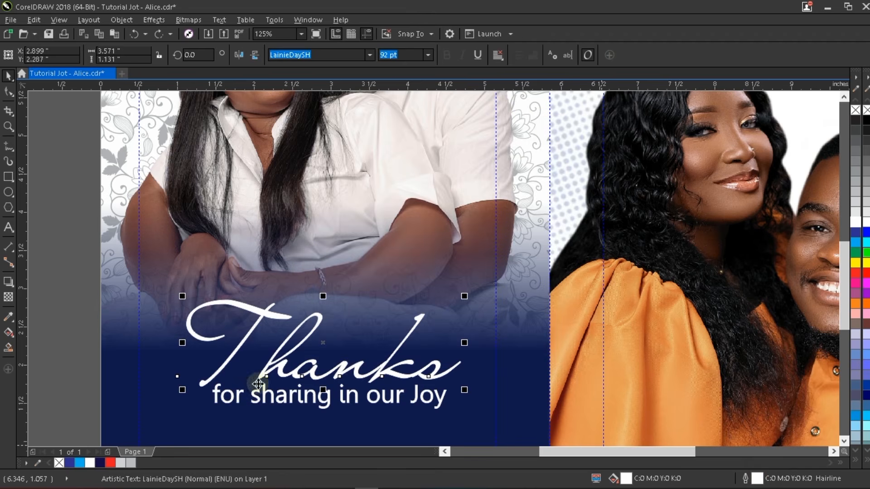
pyautogui.click(353, 368)
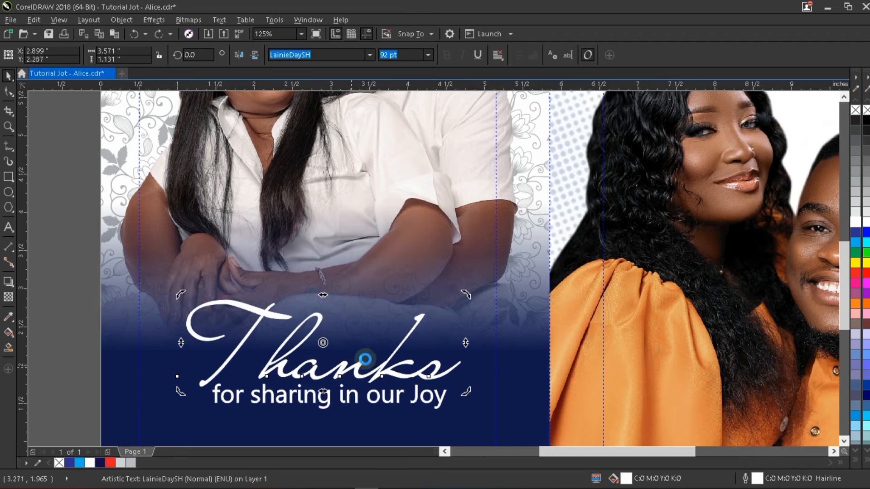
pyautogui.click(420, 320)
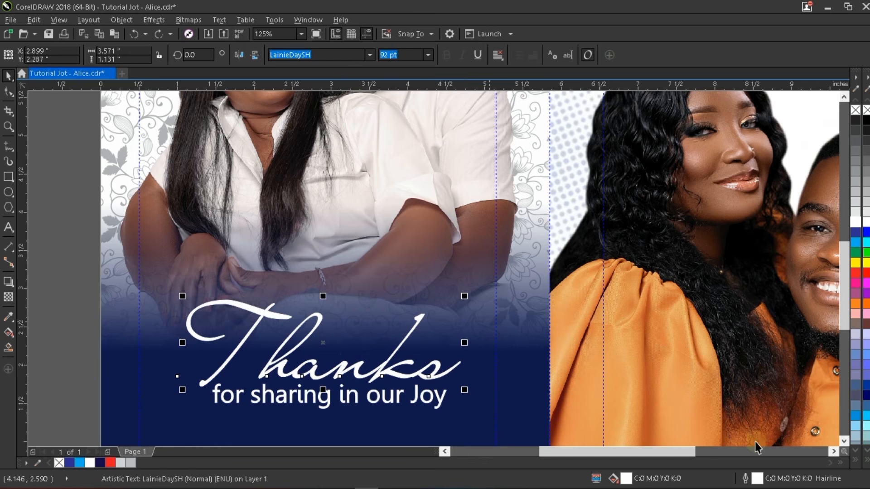
pyautogui.doubleClick(757, 479)
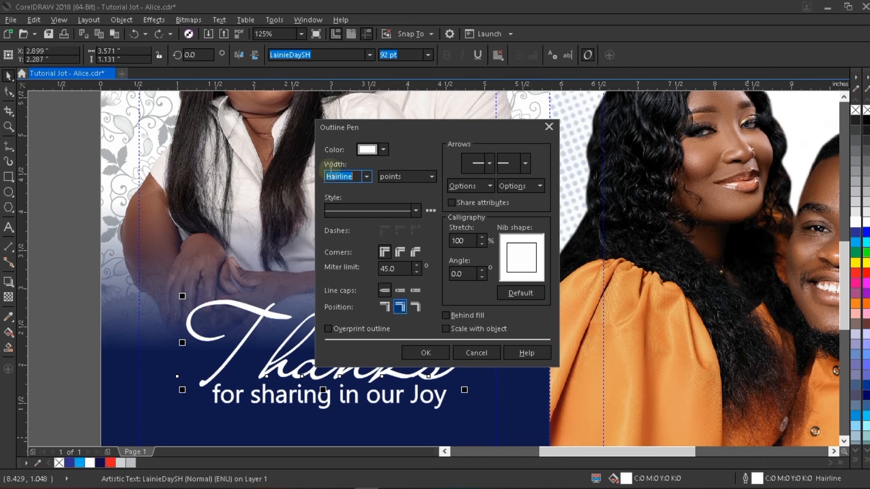
pyautogui.moveTo(378, 129); pyautogui.dragTo(481, 123)
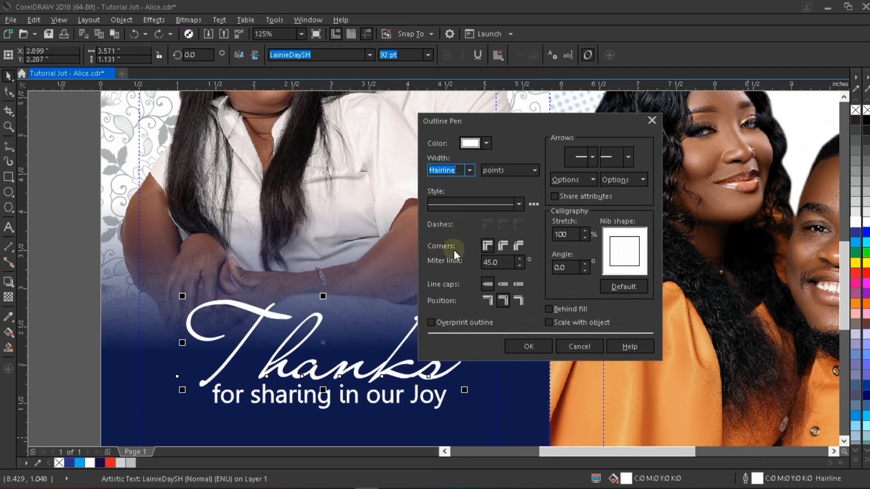
pyautogui.click(449, 171)
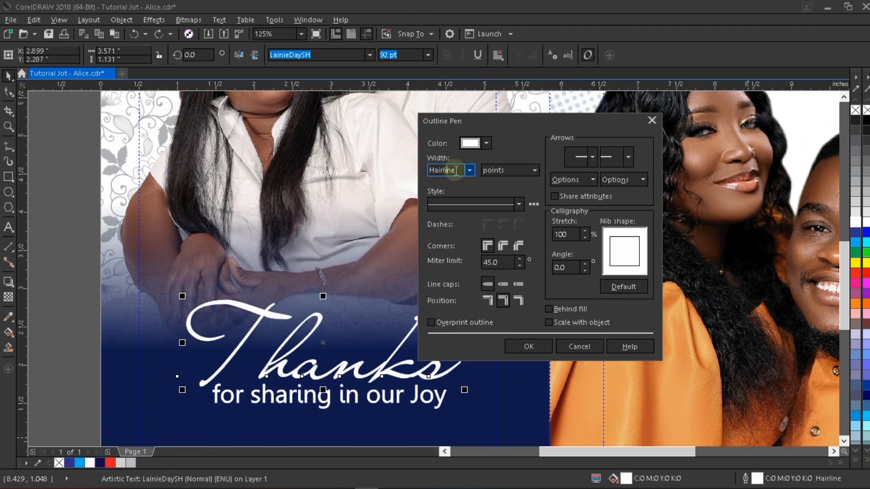
pyautogui.doubleClick(456, 170)
pyautogui.write('10')
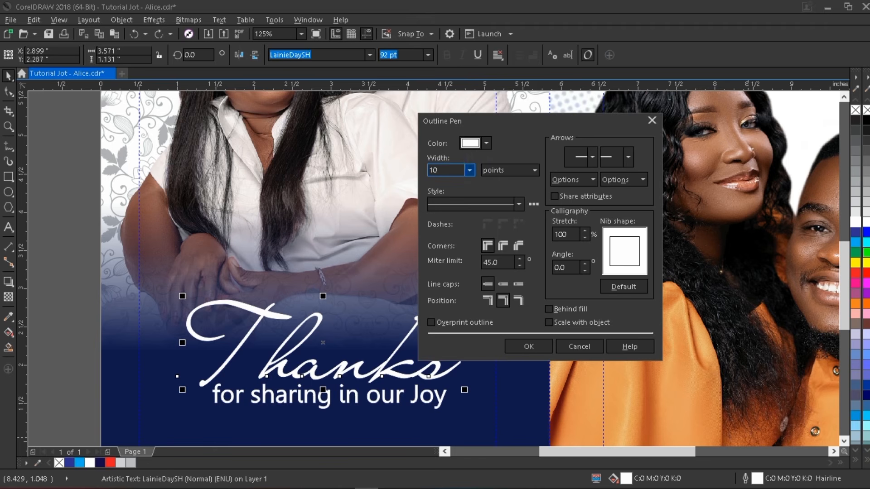
pyautogui.click(529, 347)
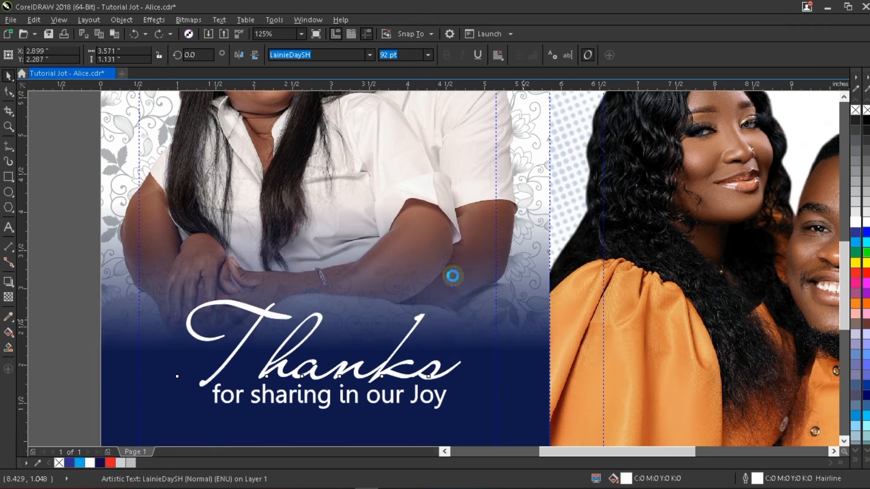
pyautogui.scroll(-1, 394, 229)
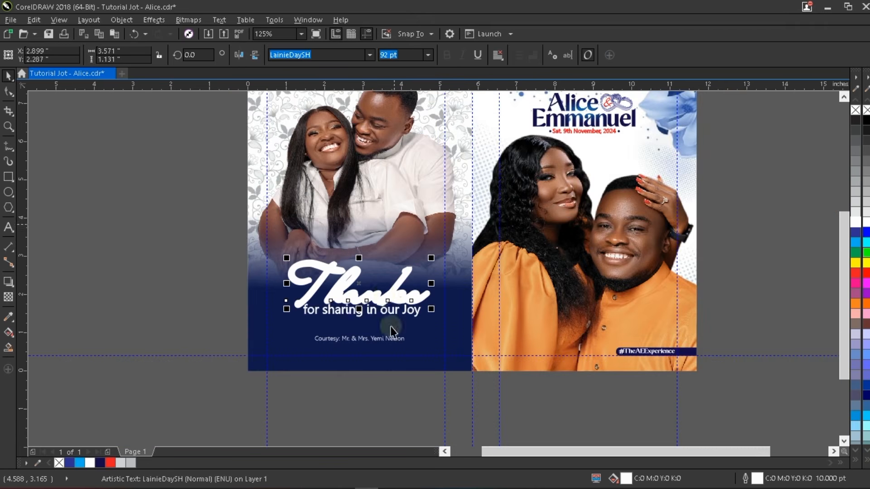
pyautogui.scroll(1, 401, 327)
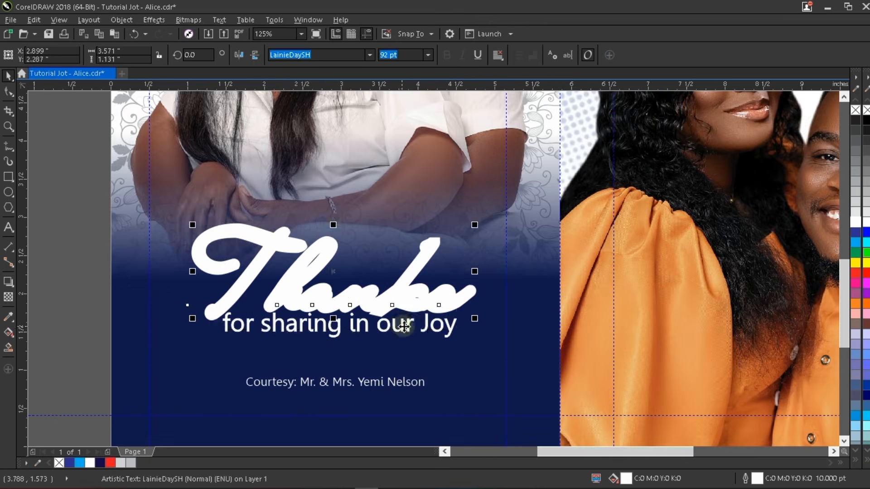
# - Lower 'for sharing in our Joy' slightly and cast a soft drop shadow beneath Thanks
pyautogui.click(403, 325)
pyautogui.moveTo(410, 336); pyautogui.dragTo(409, 347)
pyautogui.click(404, 296)
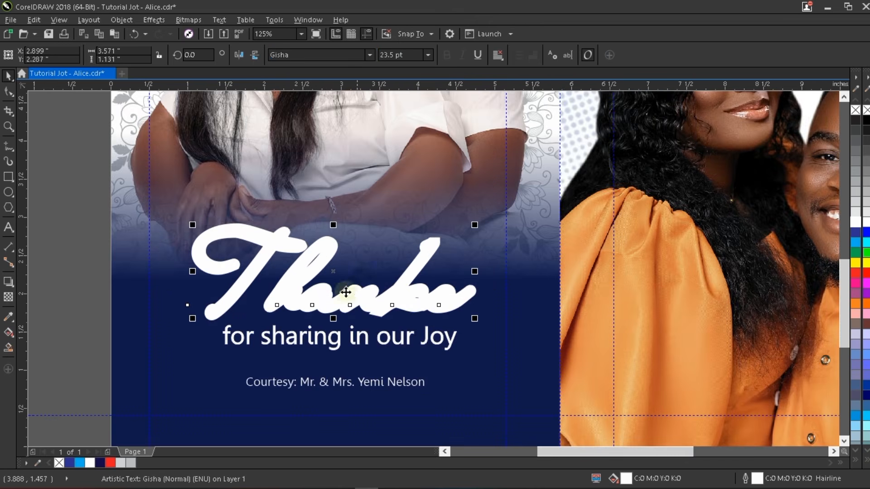
pyautogui.click(8, 282)
pyautogui.moveTo(320, 241); pyautogui.dragTo(343, 325)
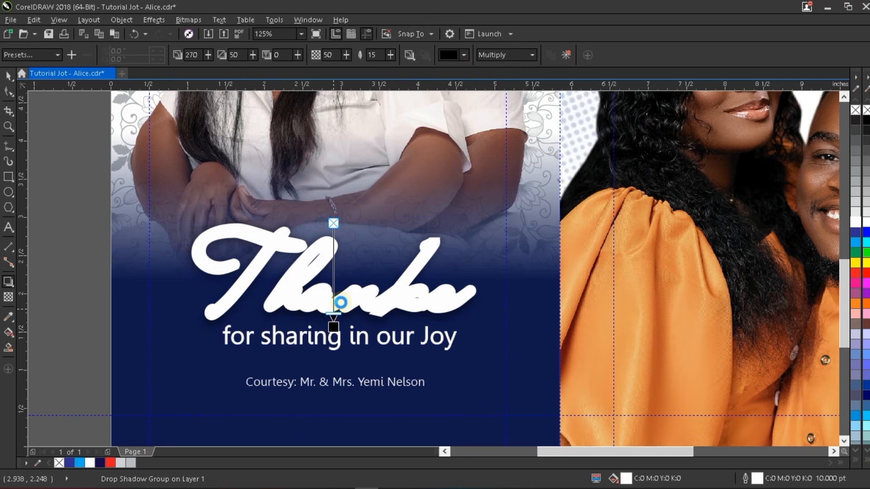
pyautogui.press('space')
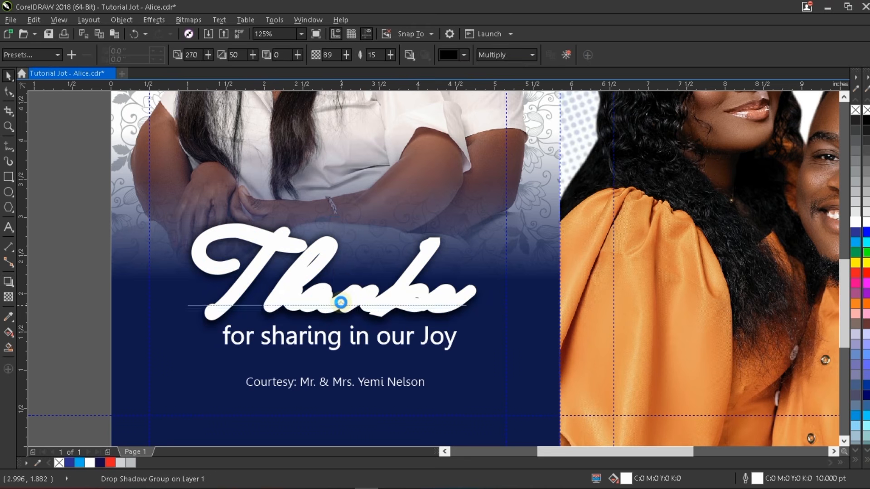
pyautogui.click(73, 280)
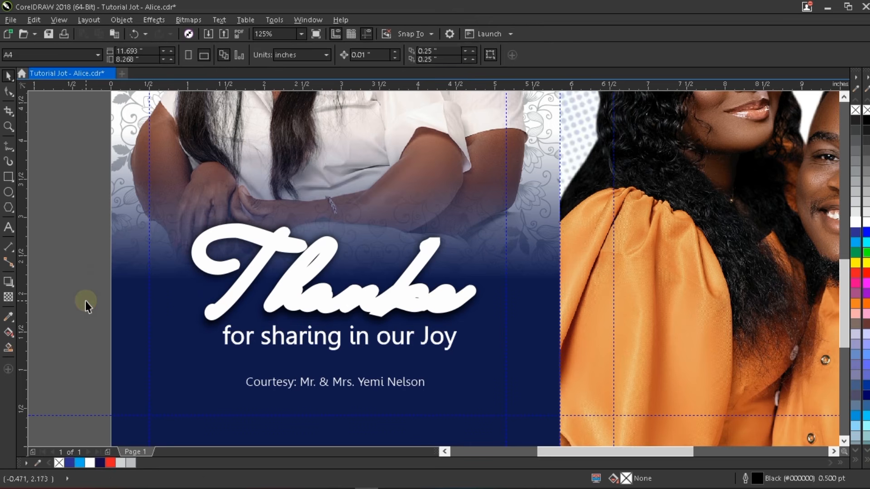
pyautogui.click(126, 307)
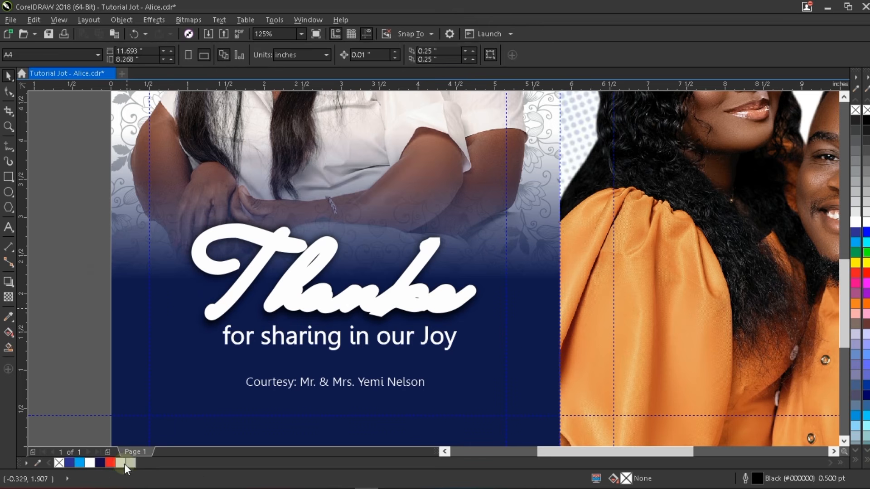
pyautogui.click(109, 463)
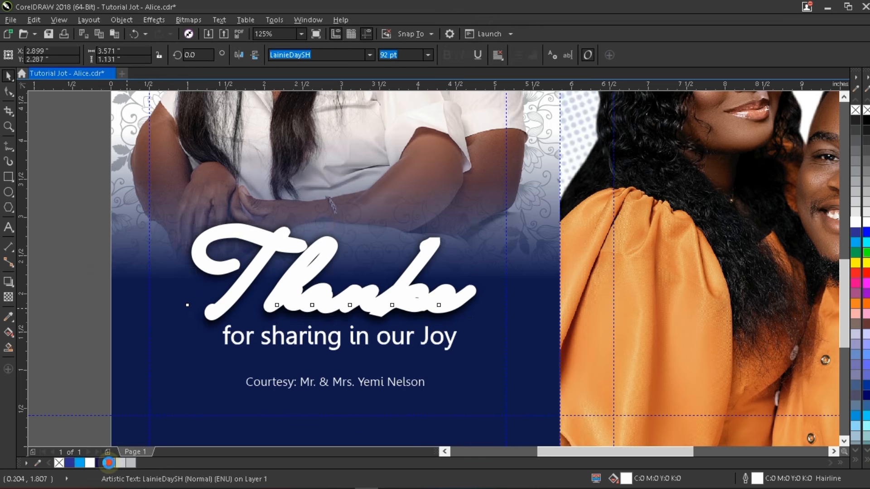
# - Fill the Thanks text red and make its outline red
pyautogui.click(109, 462)
pyautogui.rightClick(108, 463)
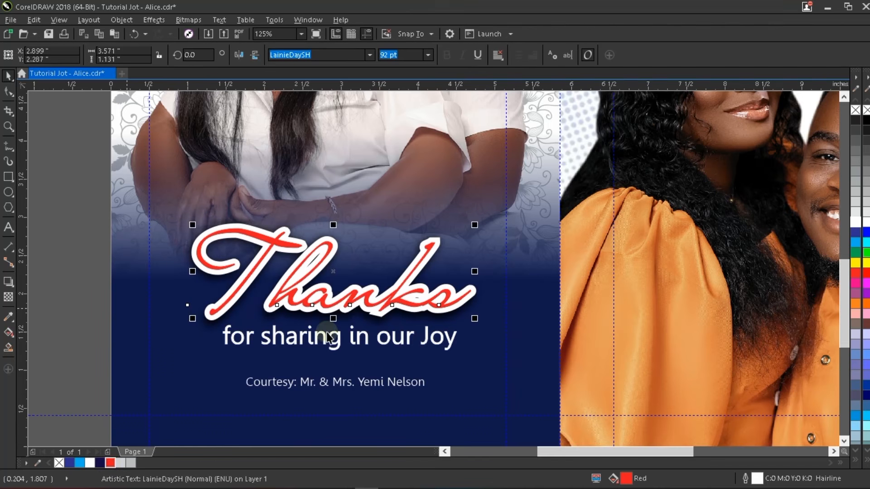
pyautogui.scroll(-1, 328, 331)
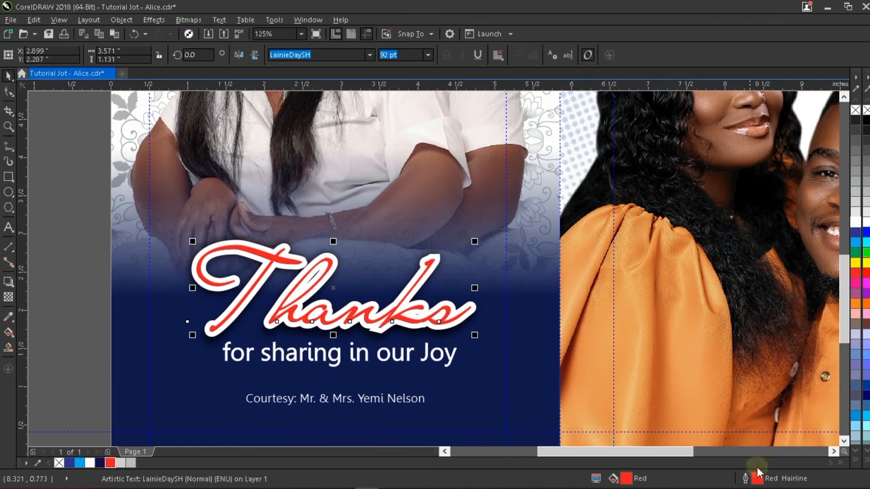
# - Set the red outline on Thanks to 0.75 pt width
pyautogui.doubleClick(747, 478)
pyautogui.click(365, 178)
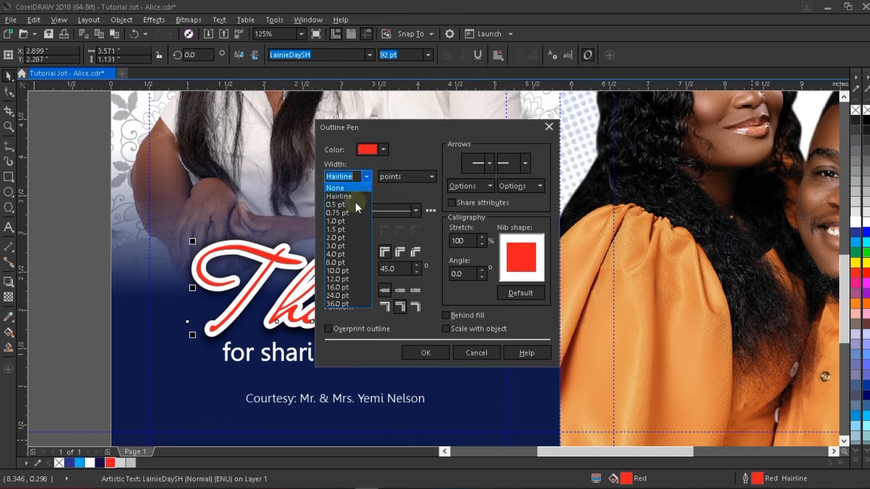
pyautogui.click(354, 206)
pyautogui.click(426, 352)
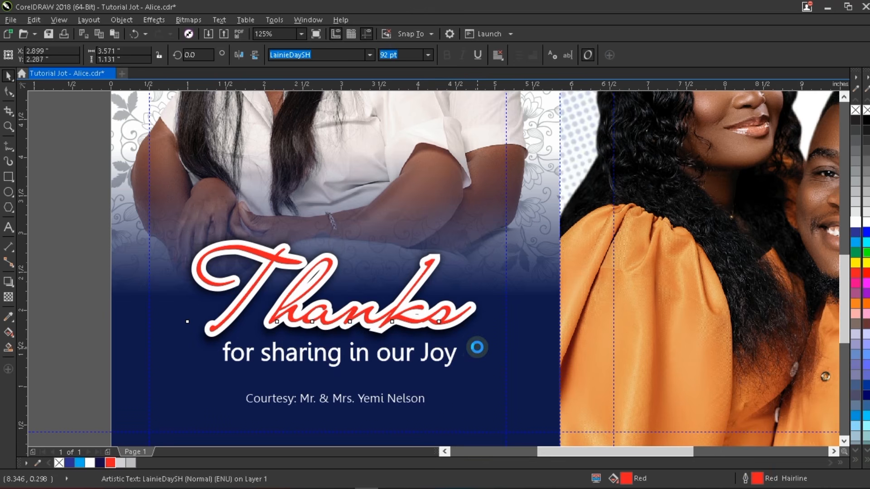
pyautogui.doubleClick(756, 478)
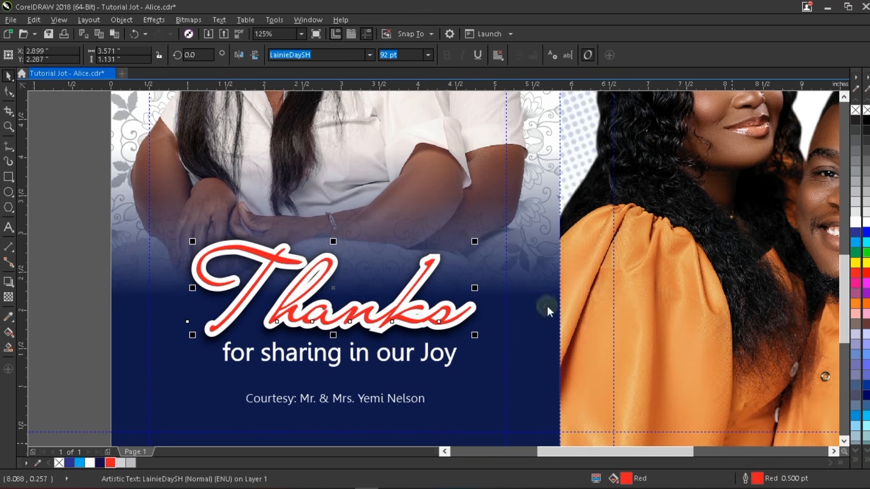
pyautogui.click(366, 176)
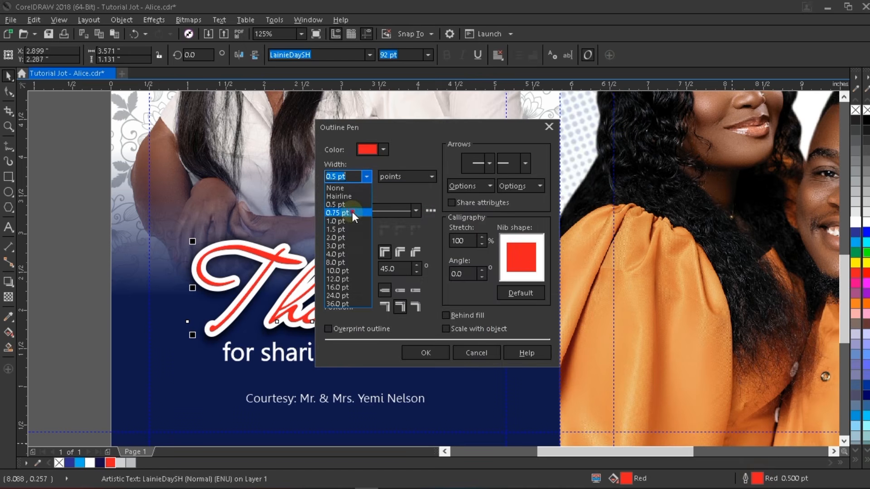
pyautogui.click(352, 211)
pyautogui.click(425, 353)
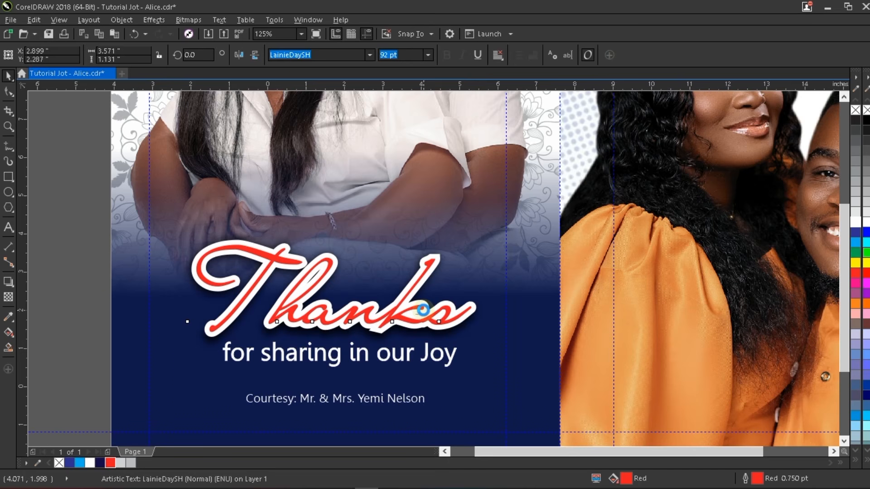
pyautogui.scroll(-2, 422, 310)
pyautogui.press('Escape')
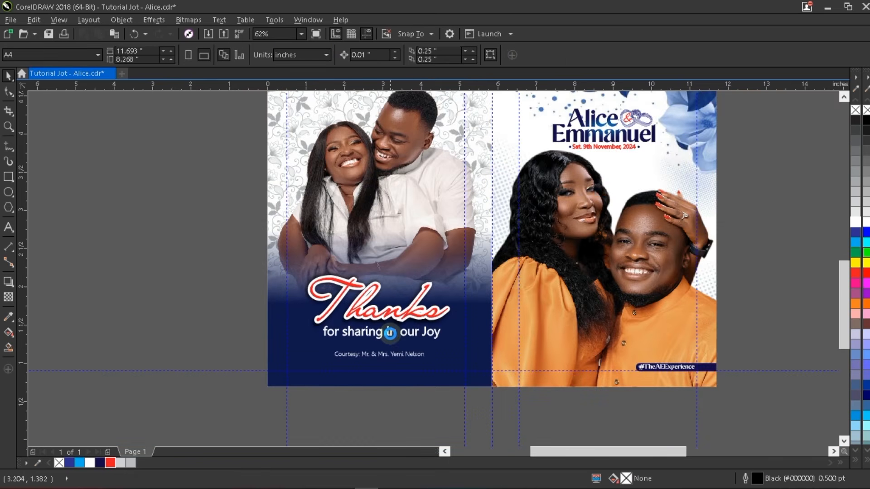
pyautogui.scroll(2, 389, 333)
# - Nudge 'for sharing in our Joy' into place and give it an 8.0 pt white outline
pyautogui.click(397, 327)
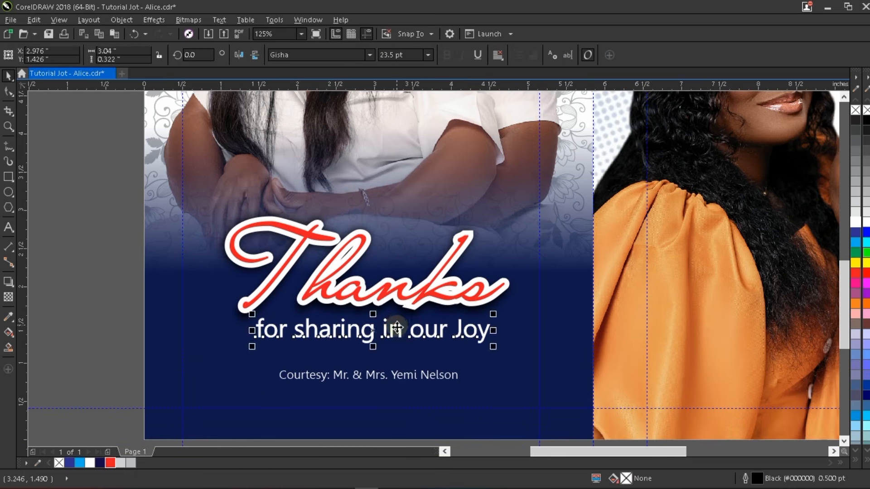
pyautogui.moveTo(397, 327); pyautogui.dragTo(398, 324)
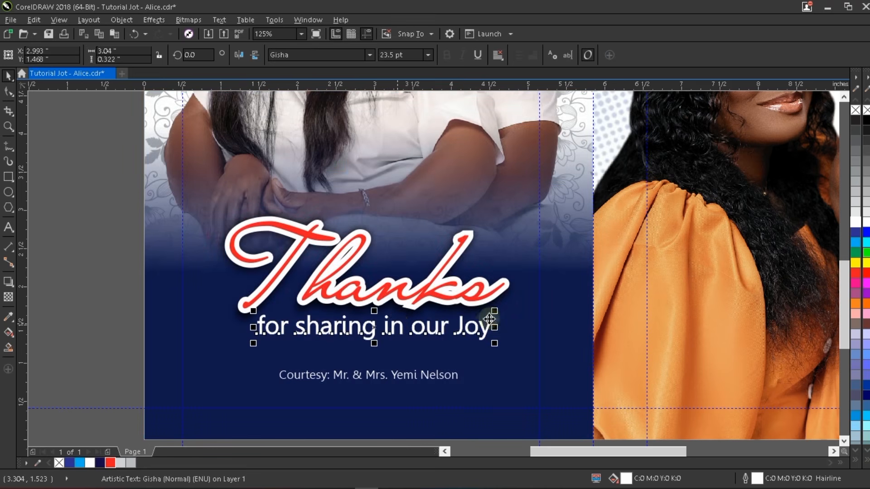
pyautogui.press('pageup')
pyautogui.click(520, 322)
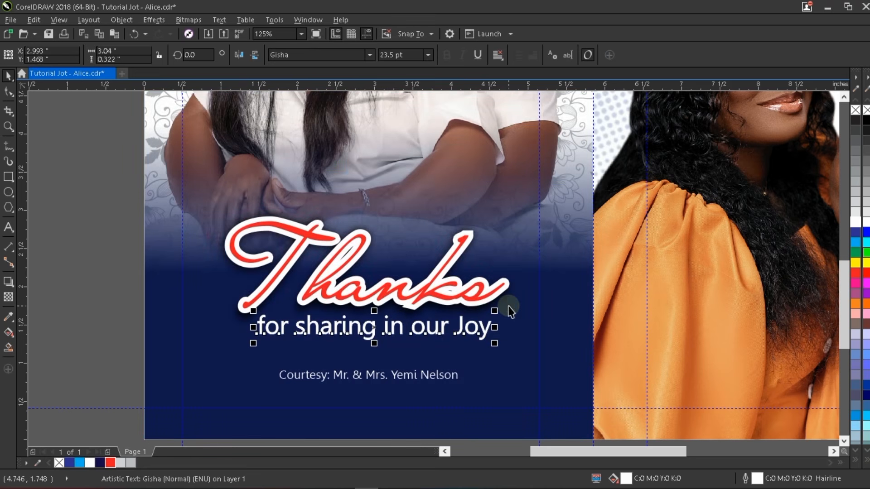
pyautogui.hotkey('shift', 'pageup')
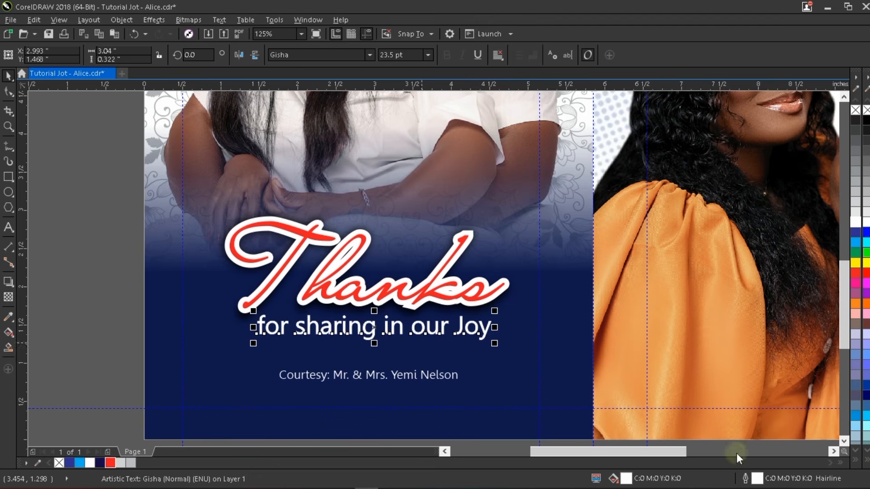
pyautogui.doubleClick(755, 477)
pyautogui.click(366, 176)
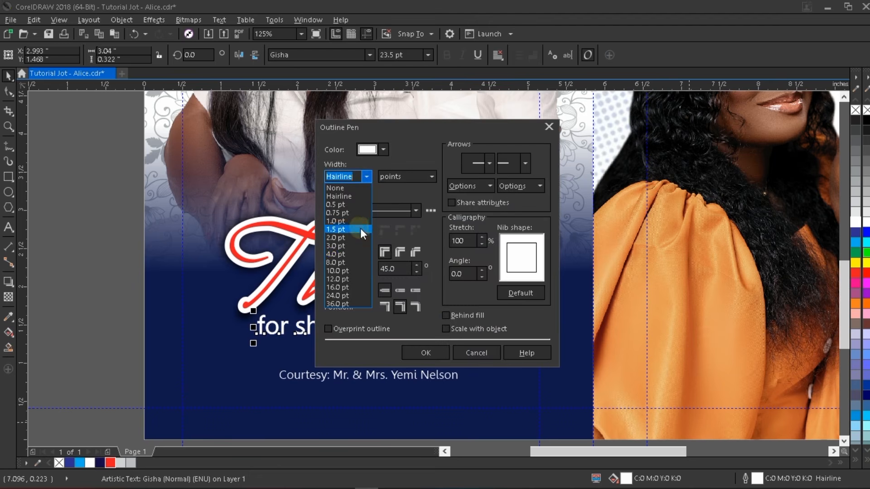
pyautogui.click(360, 261)
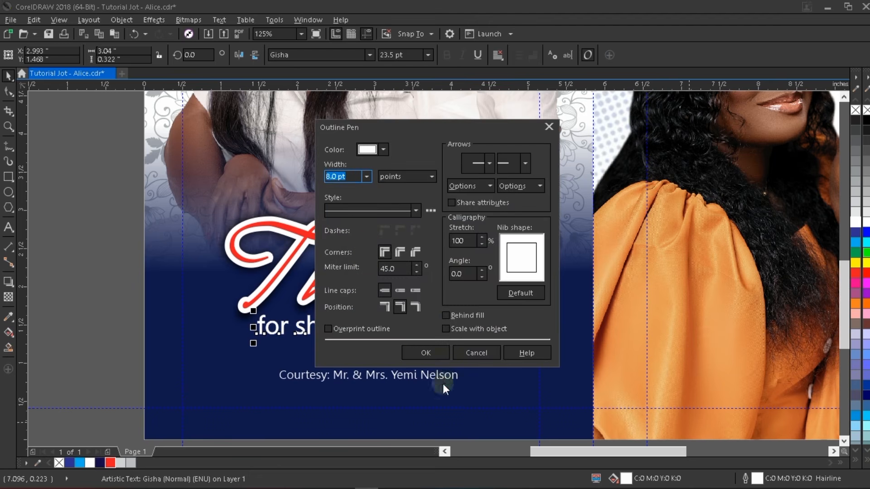
pyautogui.press('Return')
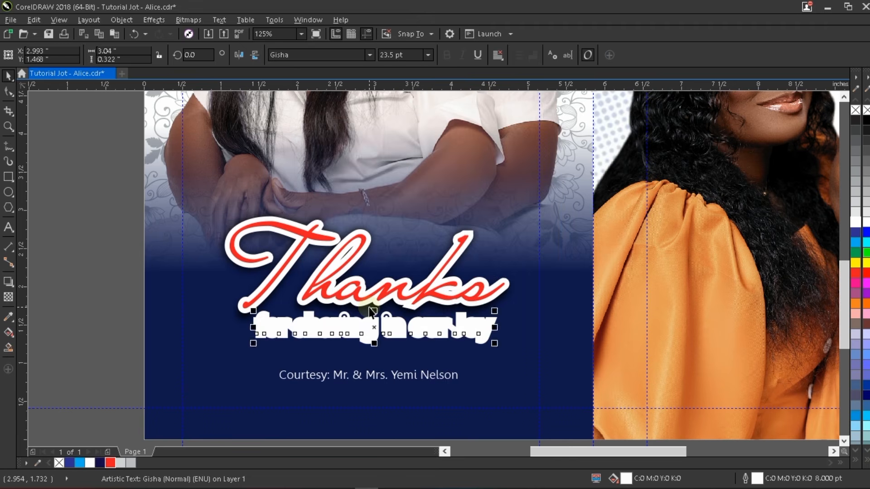
# - Cast a soft drop shadow under the 'for sharing in our Joy' subtitle
pyautogui.scroll(1, 370, 308)
pyautogui.moveTo(381, 314); pyautogui.dragTo(380, 392)
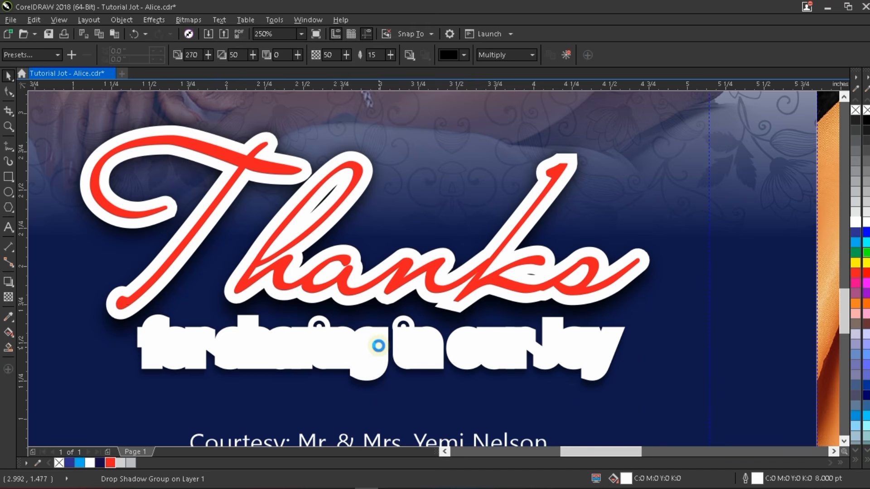
pyautogui.press('space')
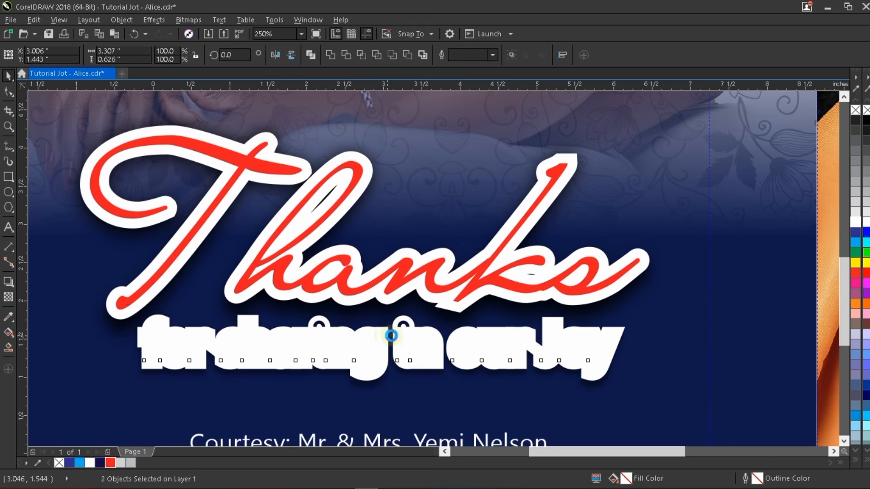
pyautogui.scroll(-1, 387, 336)
pyautogui.click(111, 365)
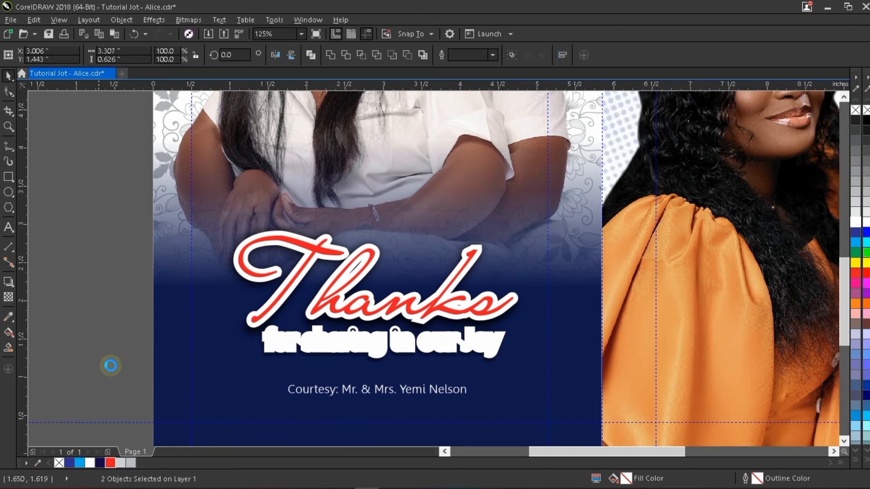
pyautogui.press('Tab')
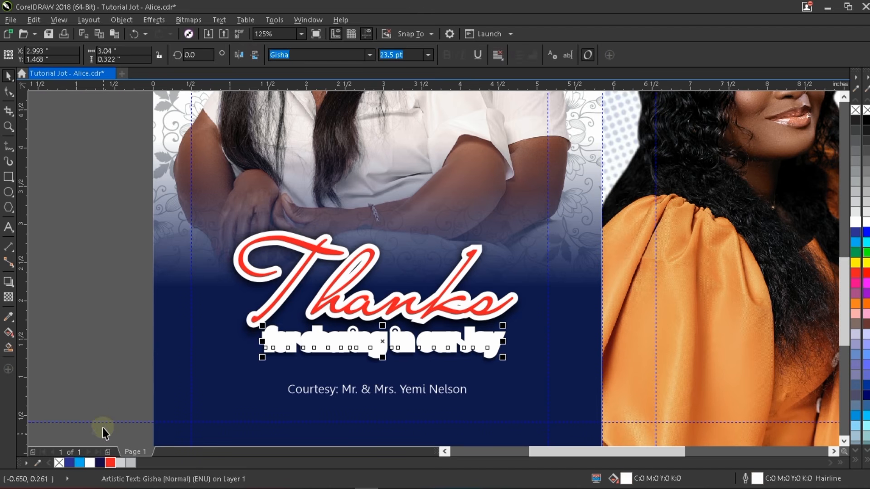
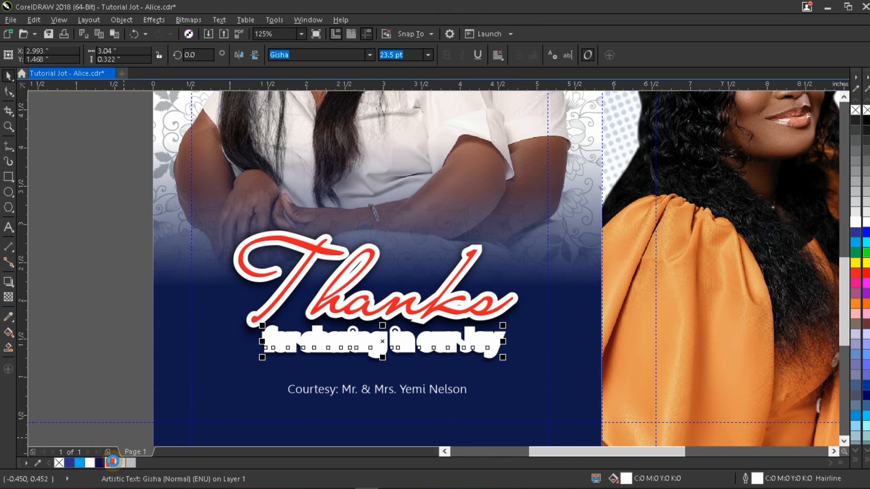
# - Fill 'for sharing in our Joy' with red and give it a 1.0 pt red outline
pyautogui.click(111, 462)
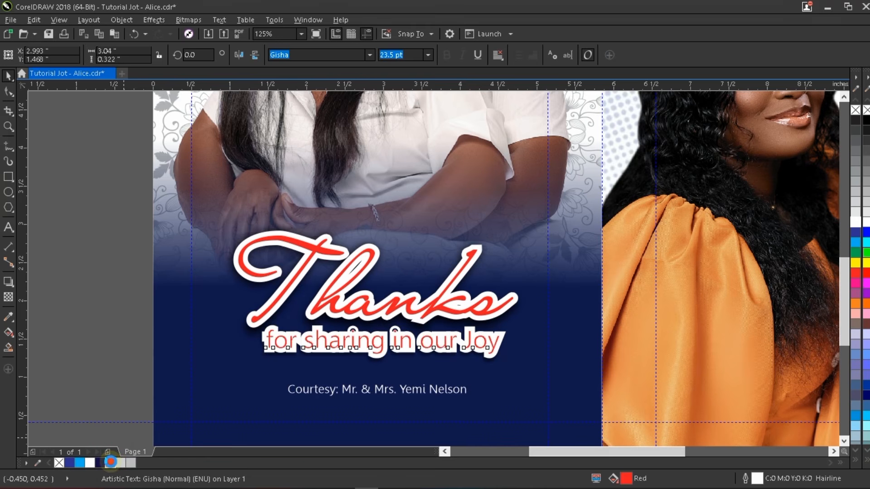
pyautogui.moveTo(111, 462); pyautogui.dragTo(473, 353)
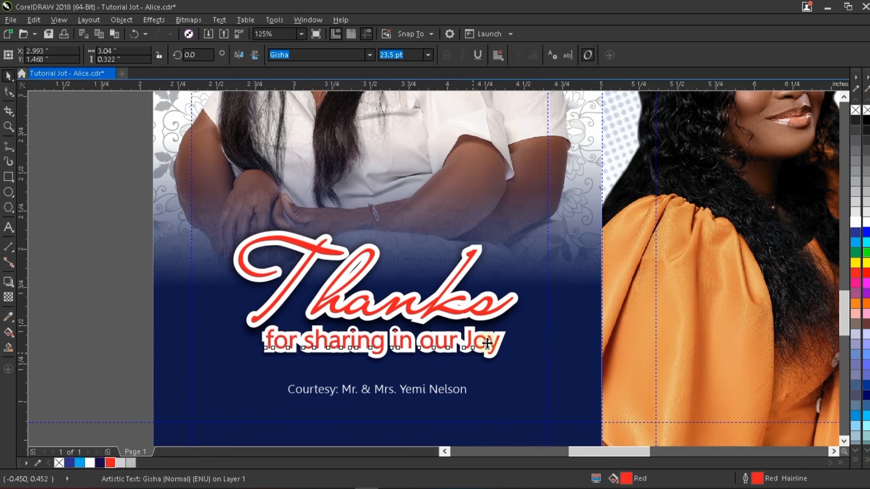
pyautogui.scroll(2, 474, 353)
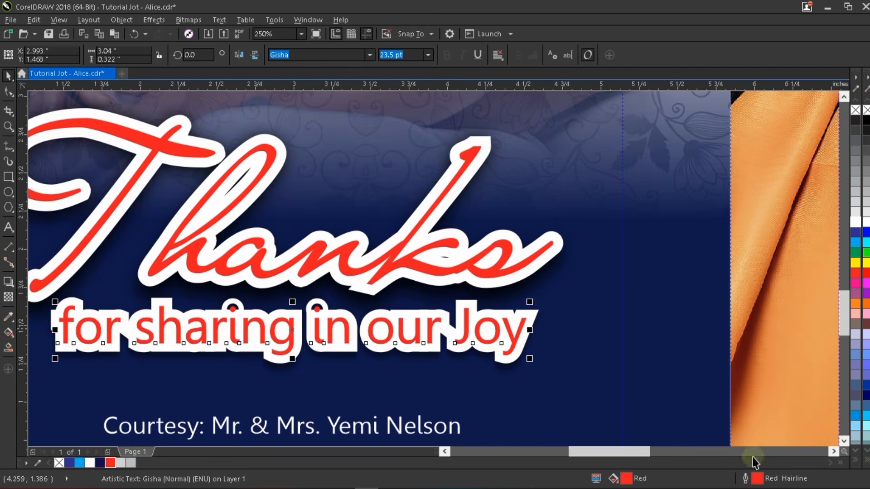
pyautogui.doubleClick(766, 482)
pyautogui.click(366, 176)
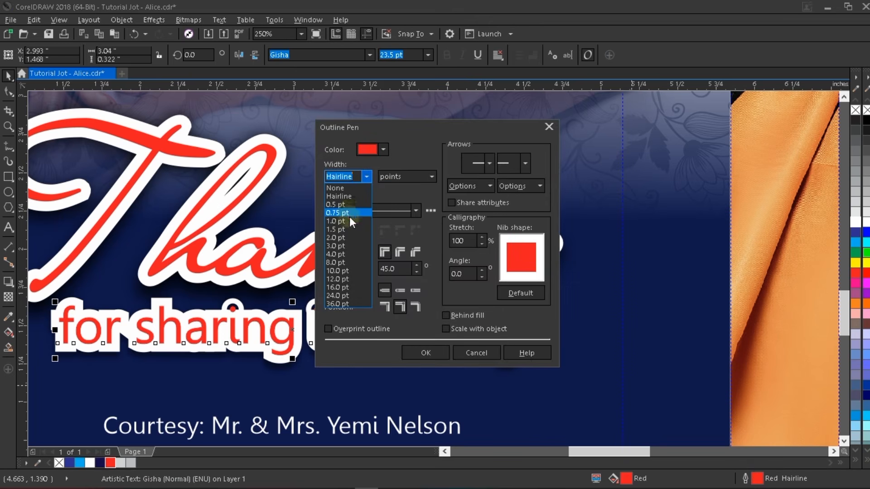
pyautogui.click(349, 220)
pyautogui.click(425, 353)
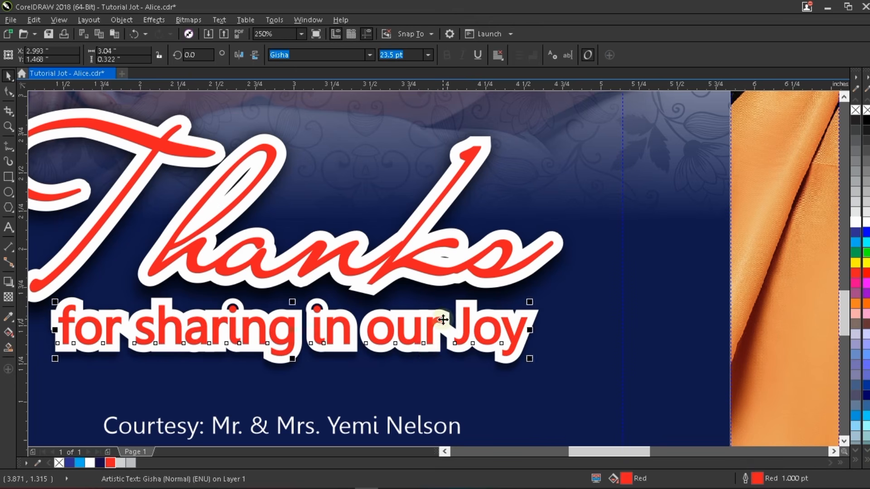
pyautogui.scroll(-2, 443, 320)
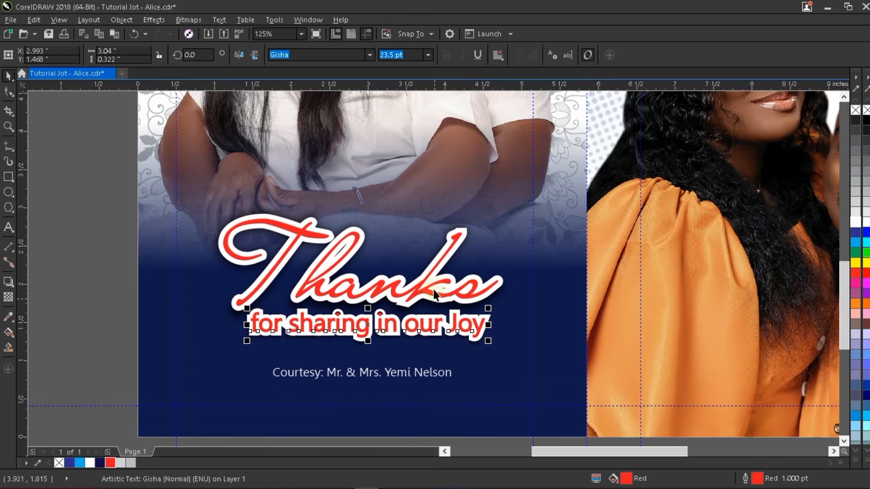
pyautogui.click(90, 211)
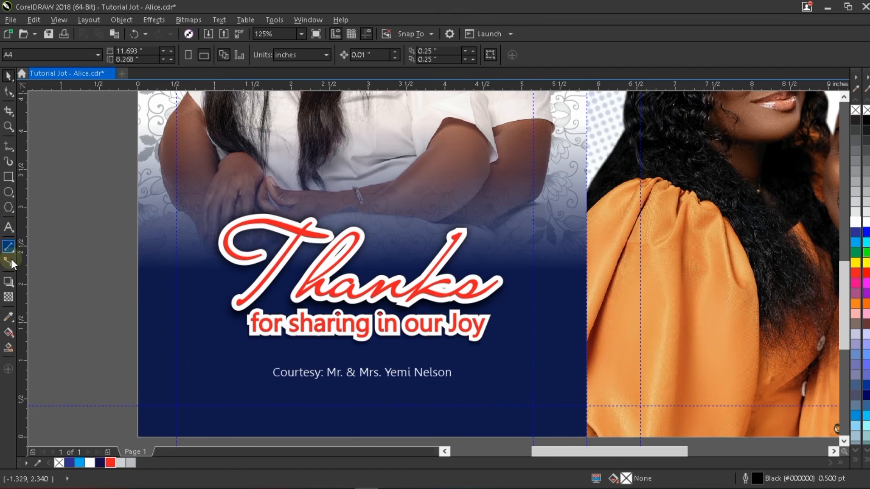
# - Draw a heart from the Basic Shapes presets near the end of Thanks
pyautogui.click(9, 208)
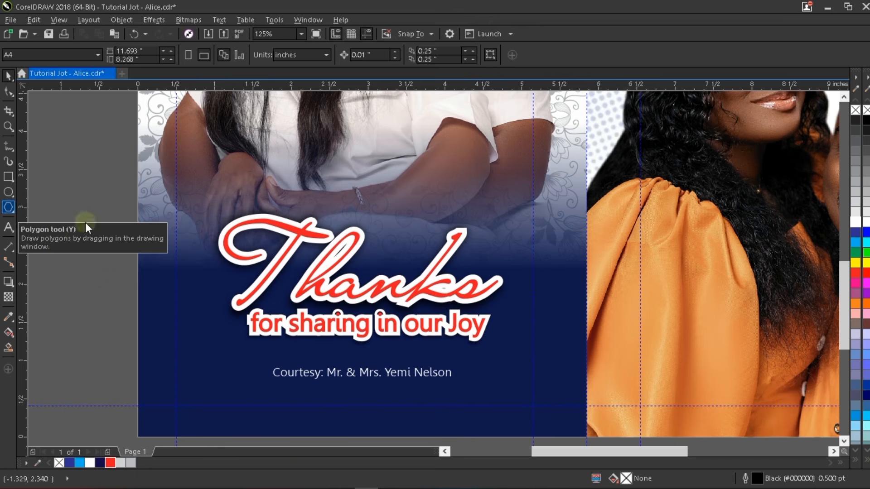
pyautogui.click(15, 211)
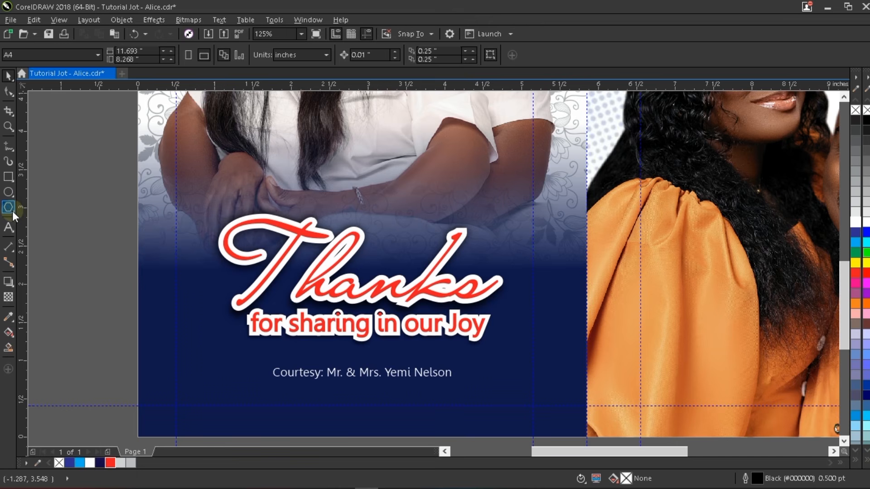
pyautogui.click(12, 210)
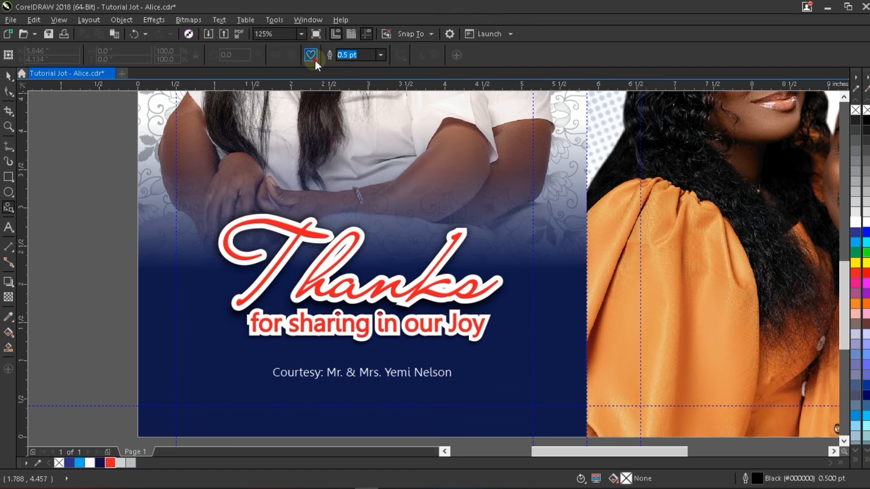
pyautogui.click(315, 62)
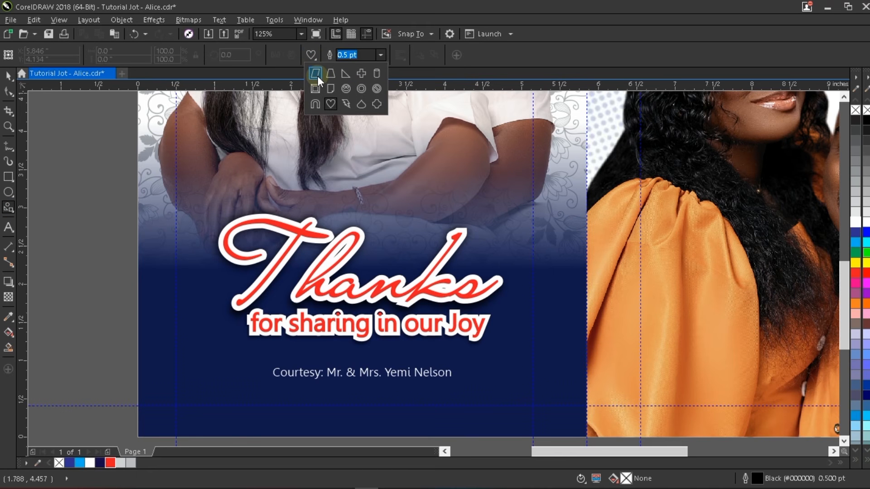
pyautogui.click(316, 59)
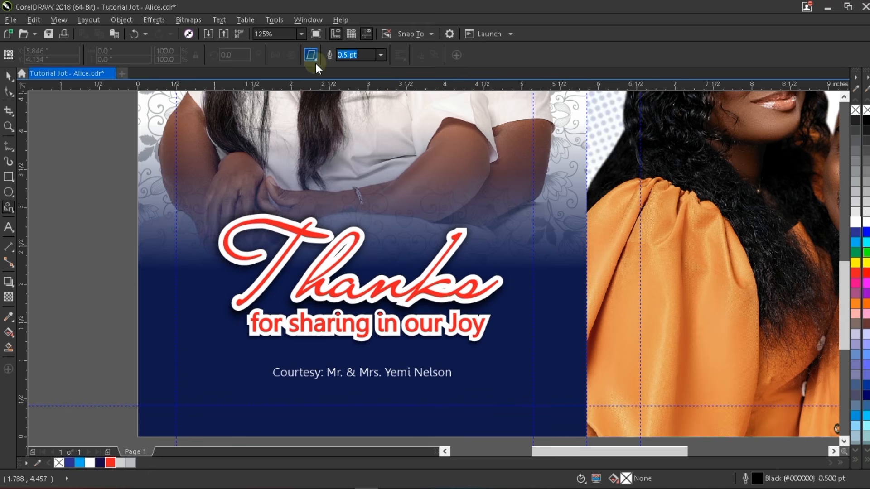
pyautogui.click(317, 61)
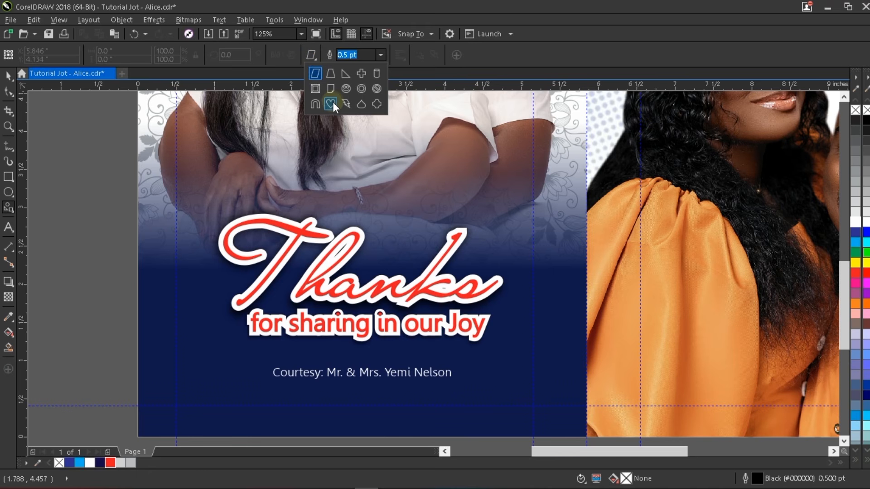
pyautogui.click(332, 103)
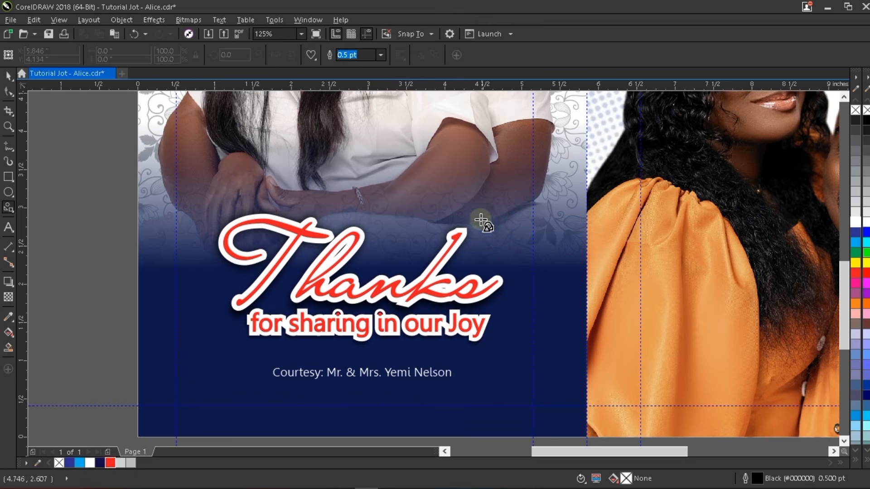
pyautogui.moveTo(480, 182); pyautogui.dragTo(571, 302)
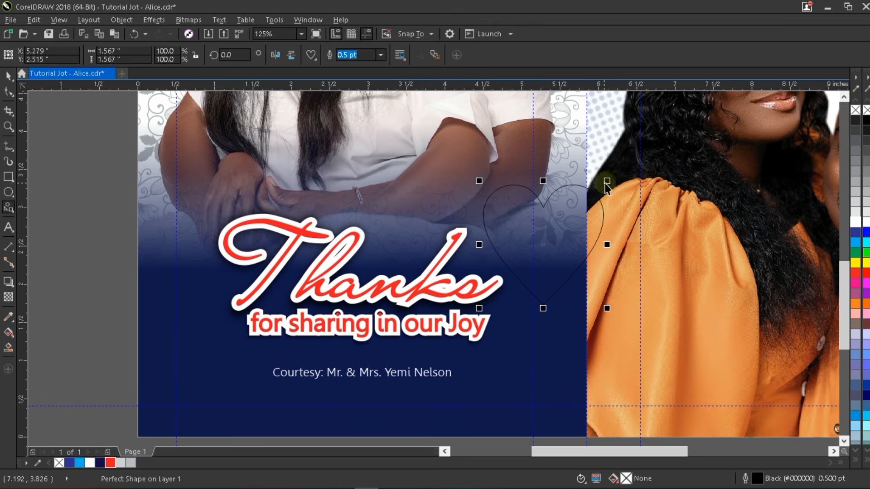
# - Shrink the heart, fill it white with no outline, and place it at the s tail
pyautogui.press('space')
pyautogui.moveTo(607, 180); pyautogui.dragTo(533, 265)
pyautogui.scroll(2, 512, 282)
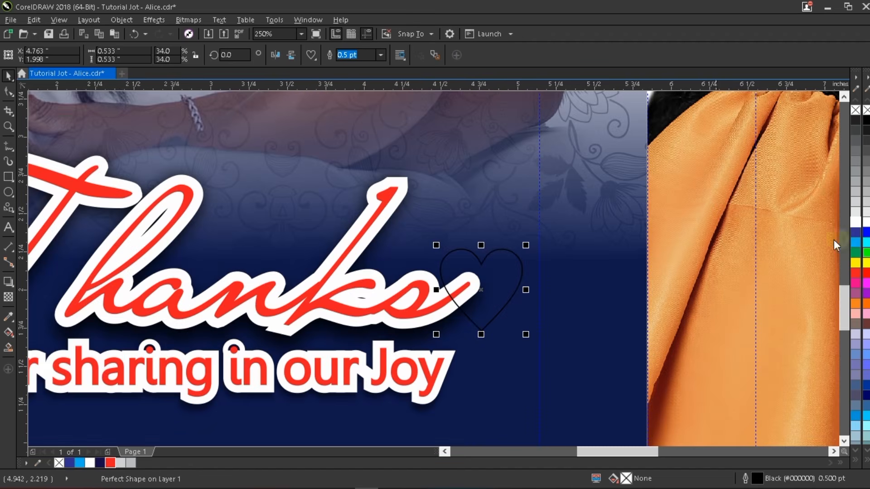
pyautogui.click(855, 222)
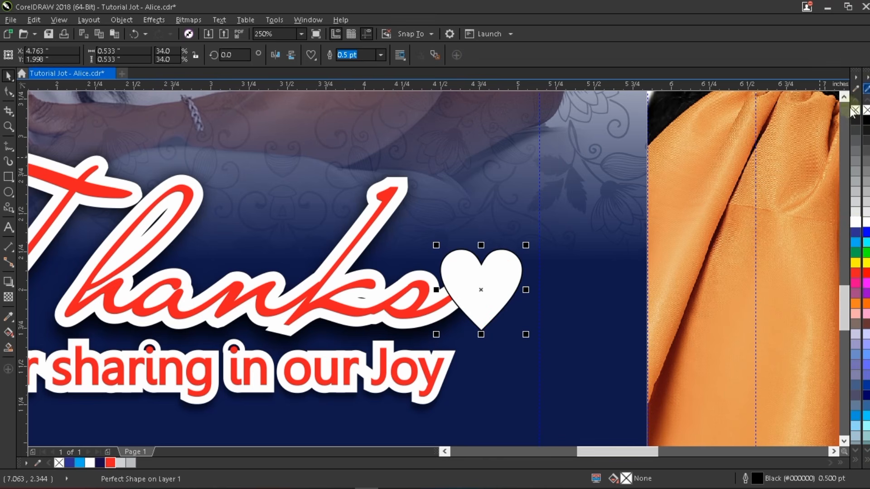
pyautogui.click(529, 263)
pyautogui.moveTo(499, 264); pyautogui.dragTo(506, 238)
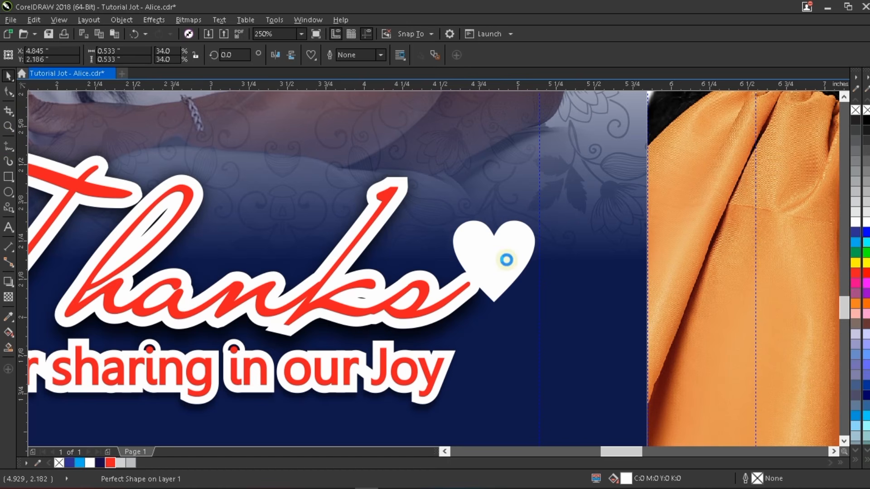
pyautogui.scroll(2, 501, 245)
pyautogui.moveTo(508, 226); pyautogui.dragTo(530, 211)
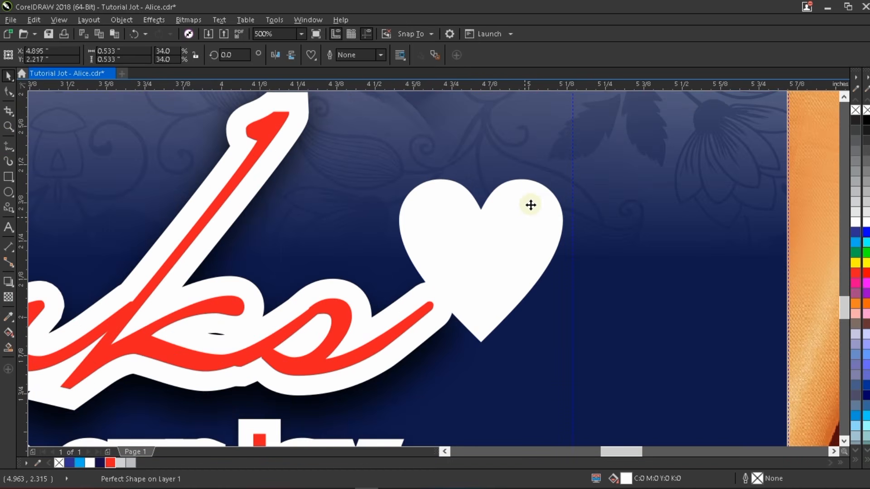
# - Convert the heart to curves and select its bottom node
pyautogui.rightClick(529, 210)
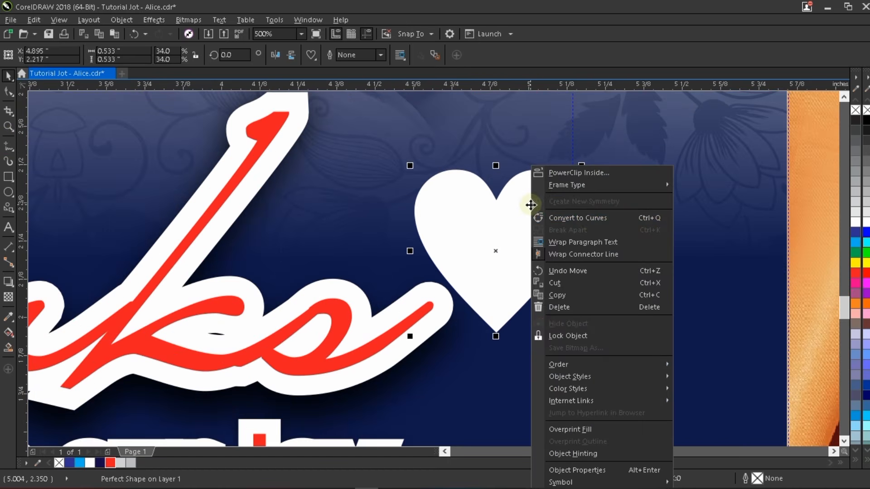
pyautogui.click(588, 220)
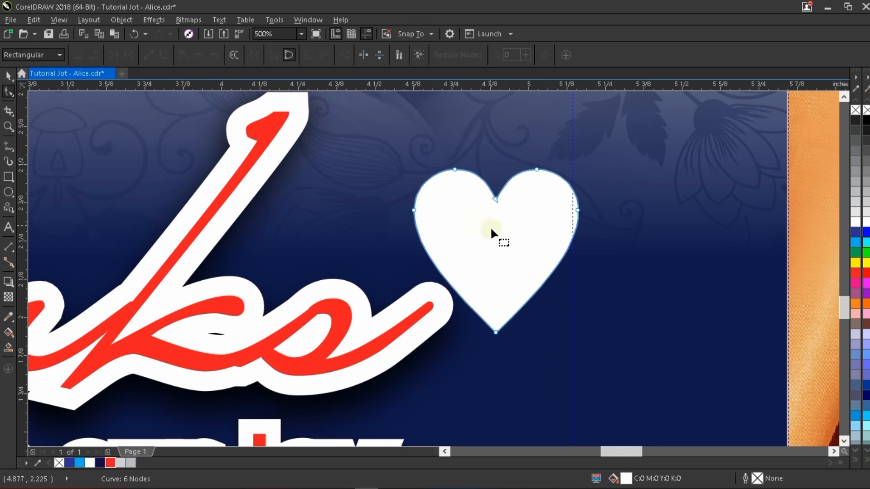
pyautogui.moveTo(414, 305); pyautogui.dragTo(499, 334)
pyautogui.scroll(4, 499, 335)
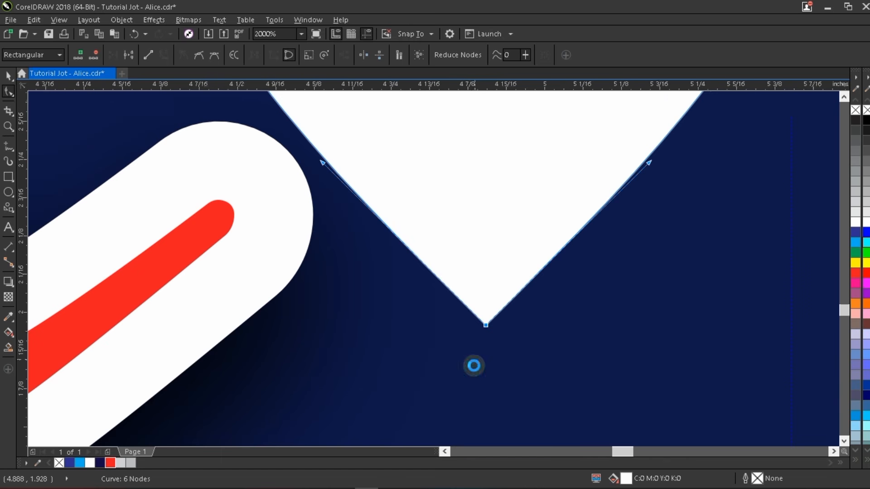
pyautogui.scroll(-4, 468, 337)
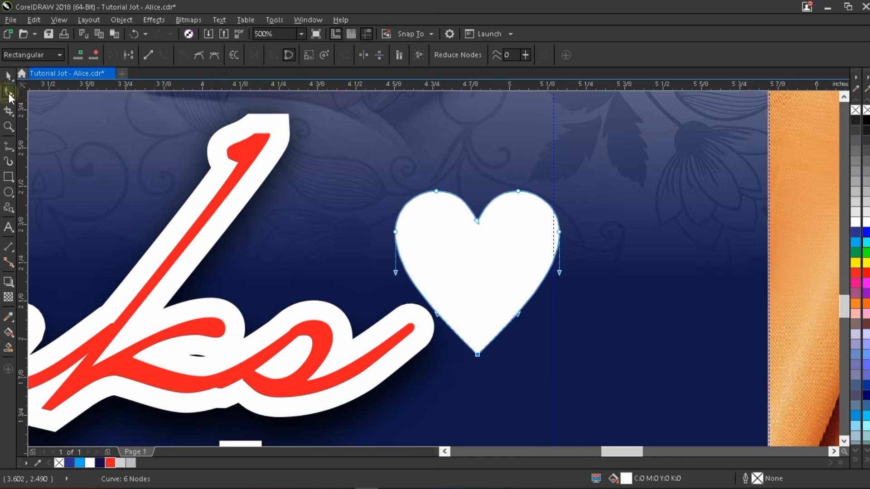
pyautogui.moveTo(451, 390); pyautogui.dragTo(559, 277)
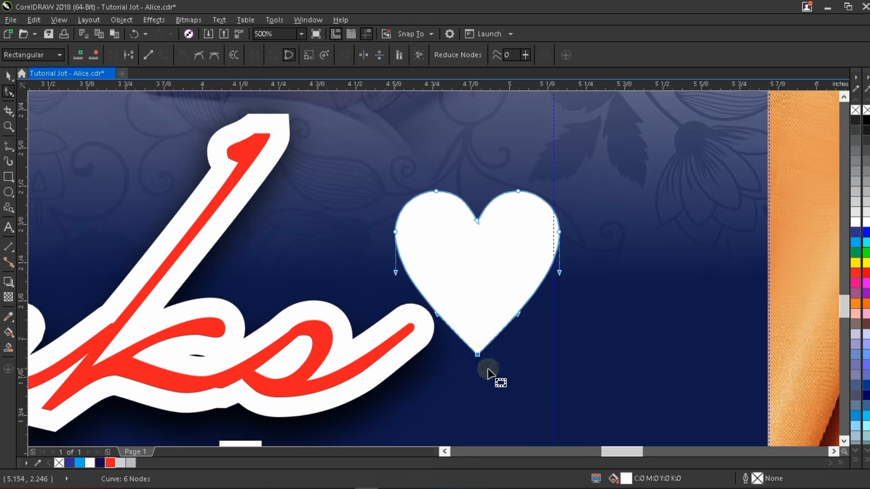
pyautogui.scroll(4, 478, 351)
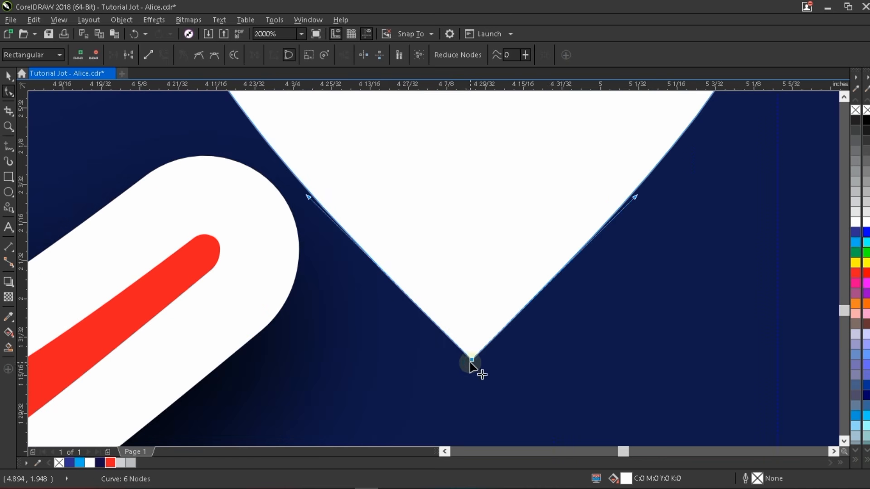
pyautogui.scroll(-2, 470, 361)
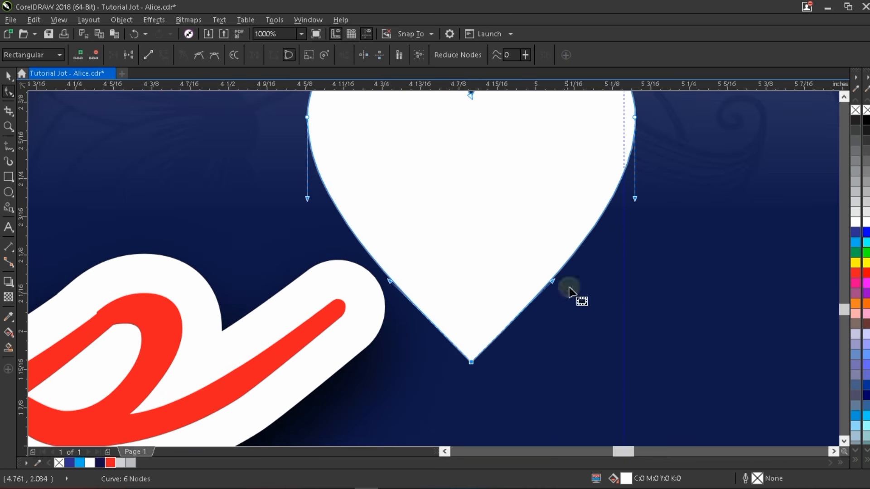
pyautogui.scroll(-2, 475, 301)
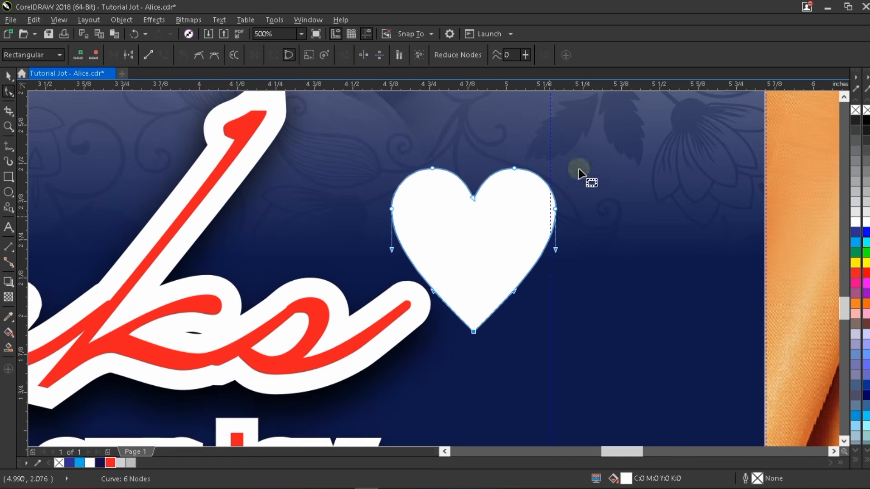
pyautogui.scroll(2, 467, 261)
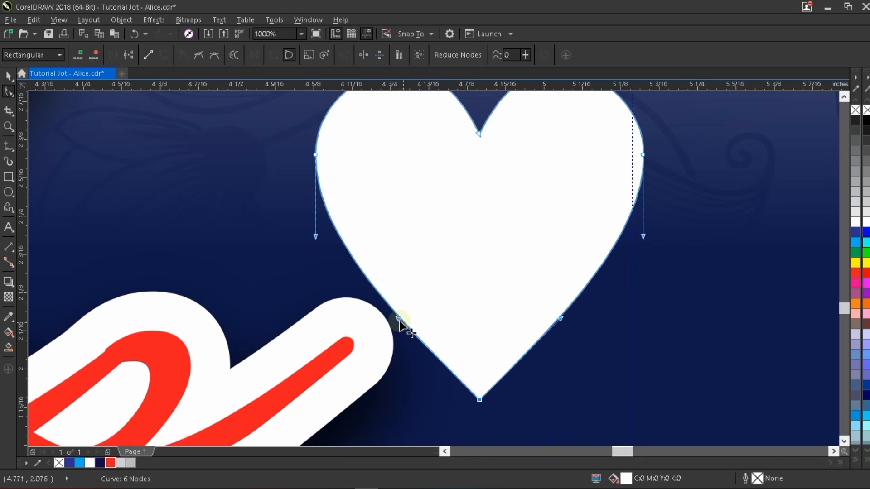
# - Bend the heart's lower-left edge inward into an S-curved, tail-like tip
pyautogui.moveTo(398, 321); pyautogui.dragTo(563, 241)
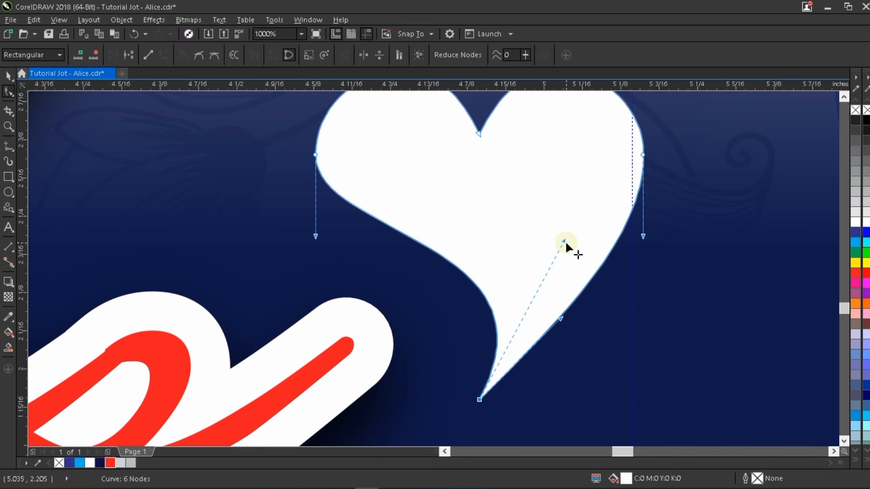
pyautogui.moveTo(497, 300); pyautogui.dragTo(518, 282)
pyautogui.scroll(-1, 518, 282)
pyautogui.press('space')
pyautogui.click(552, 222)
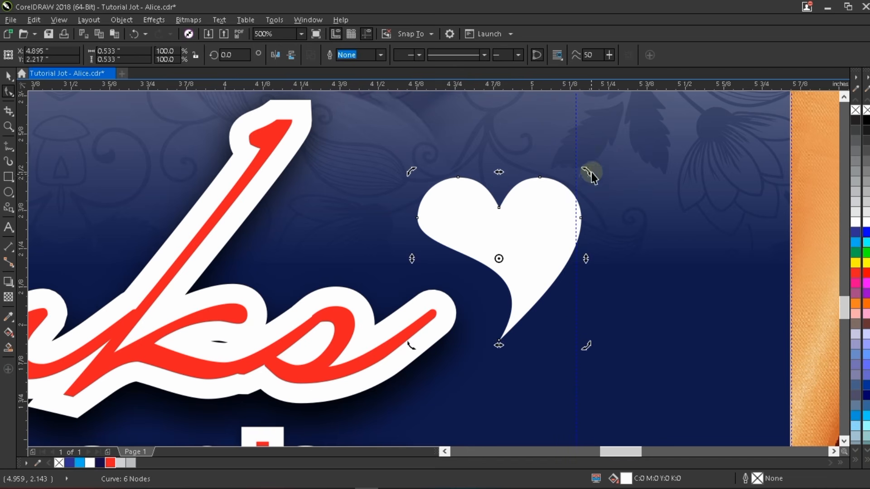
# - Rotate the heart to about 344.8° and fit it onto the tail of the s
pyautogui.moveTo(591, 175); pyautogui.dragTo(616, 220)
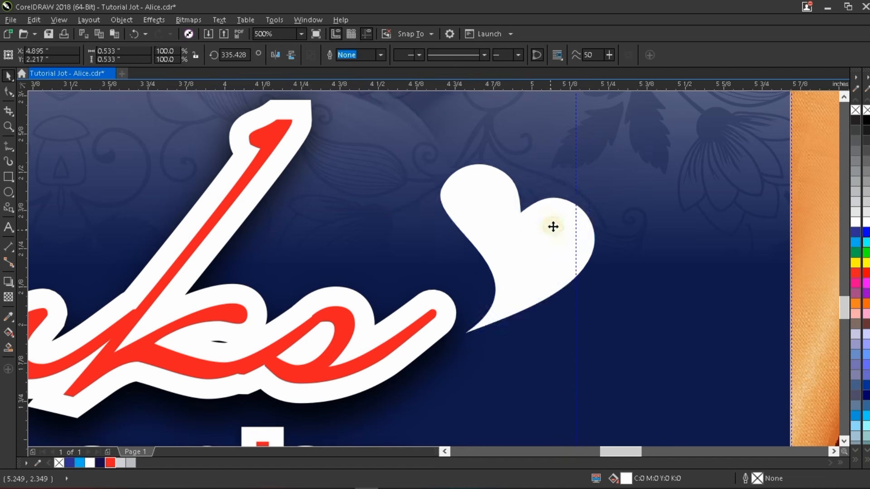
pyautogui.moveTo(557, 220); pyautogui.dragTo(481, 245)
pyautogui.scroll(-2, 478, 265)
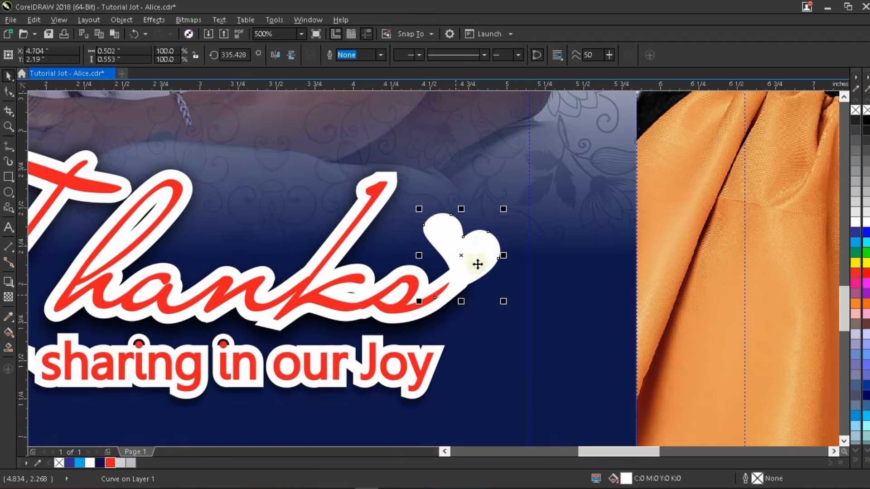
pyautogui.moveTo(506, 209)
pyautogui.mouseDown()
pyautogui.moveTo(504, 200)
pyautogui.moveTo(499, 208)
pyautogui.mouseUp()
pyautogui.click(490, 244)
pyautogui.moveTo(485, 252); pyautogui.dragTo(485, 247)
pyautogui.moveTo(504, 203); pyautogui.dragTo(503, 192)
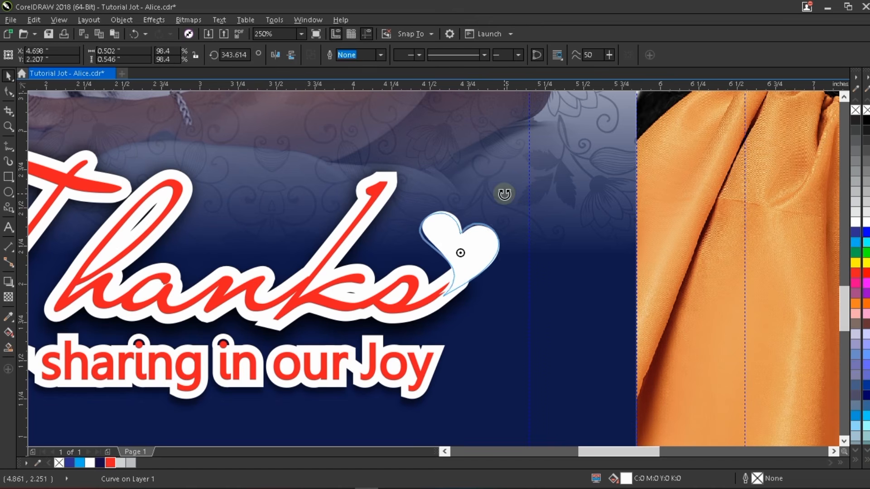
pyautogui.click(487, 243)
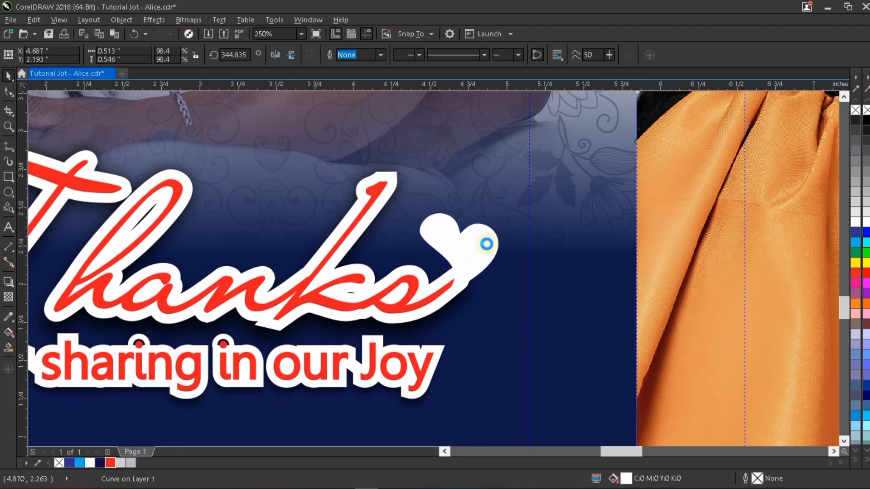
pyautogui.scroll(2, 486, 244)
pyautogui.moveTo(480, 259); pyautogui.dragTo(479, 260)
# - Check the heart's tip node, then test-nudge the Thanks lettering up and undo it
pyautogui.press('F10')
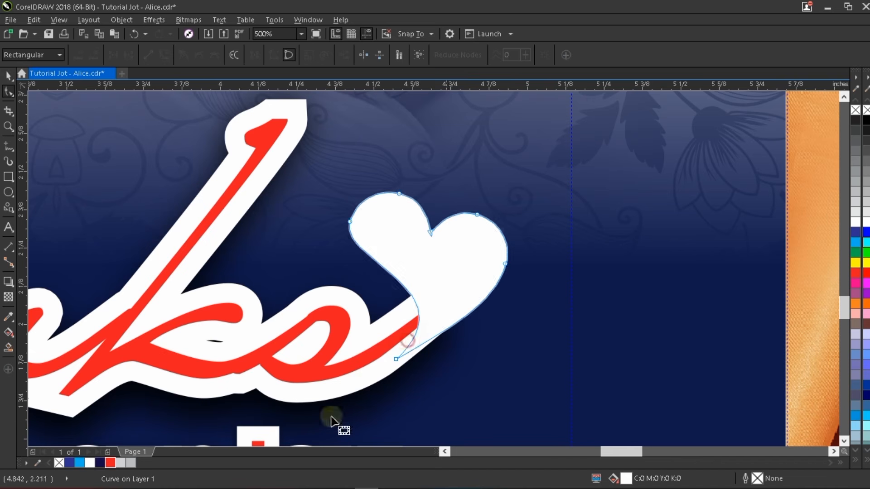
pyautogui.moveTo(330, 413); pyautogui.dragTo(456, 295)
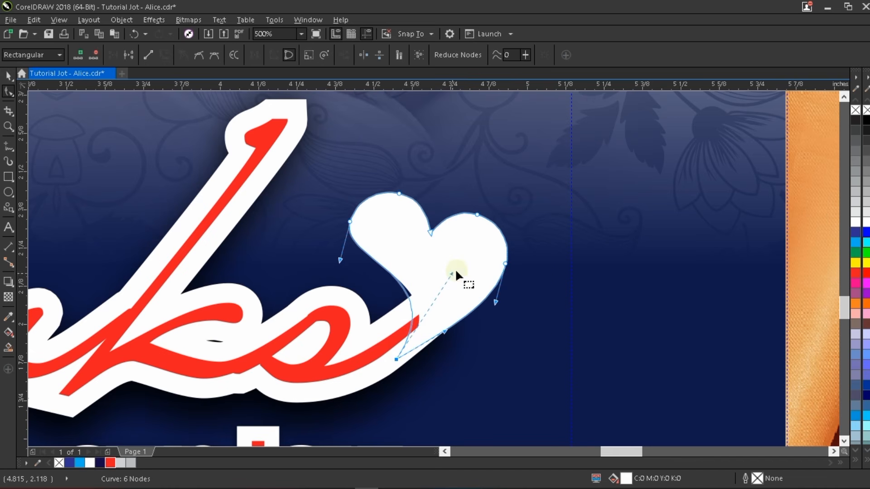
pyautogui.press('space')
pyautogui.scroll(-1, 461, 268)
pyautogui.scroll(-1, 461, 268)
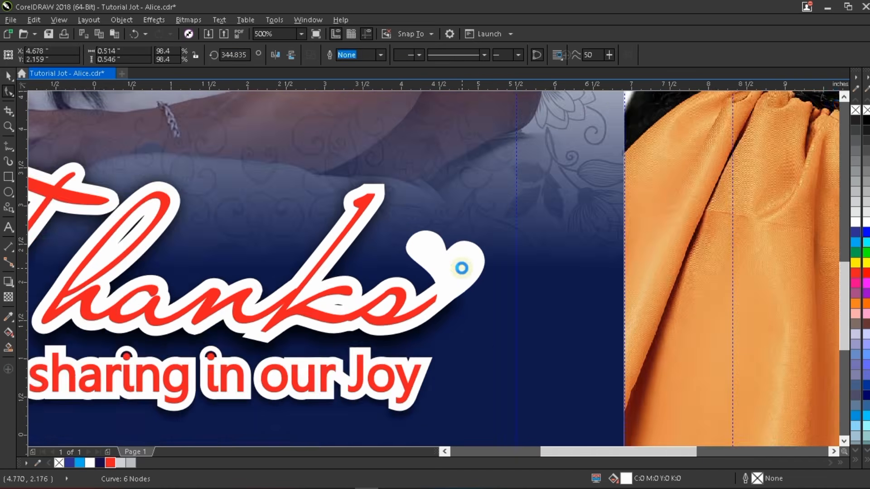
pyautogui.press('space')
pyautogui.scroll(-3, 461, 267)
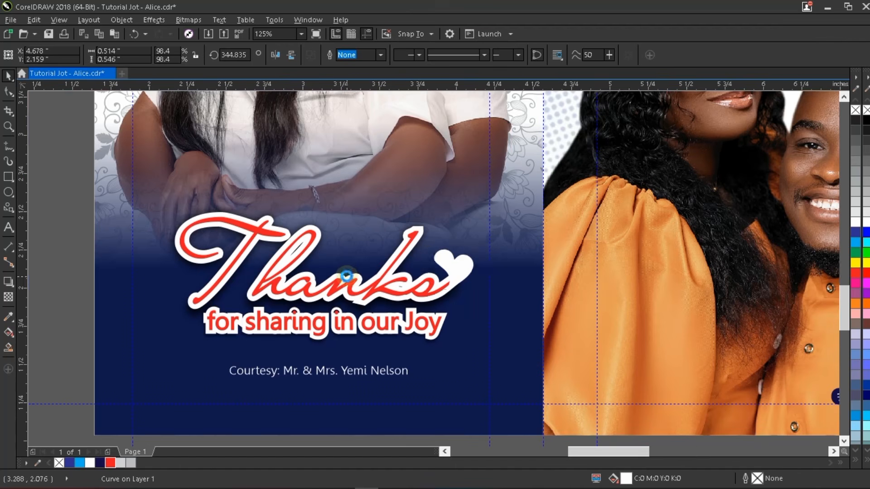
pyautogui.scroll(1, 388, 292)
pyautogui.click(418, 301)
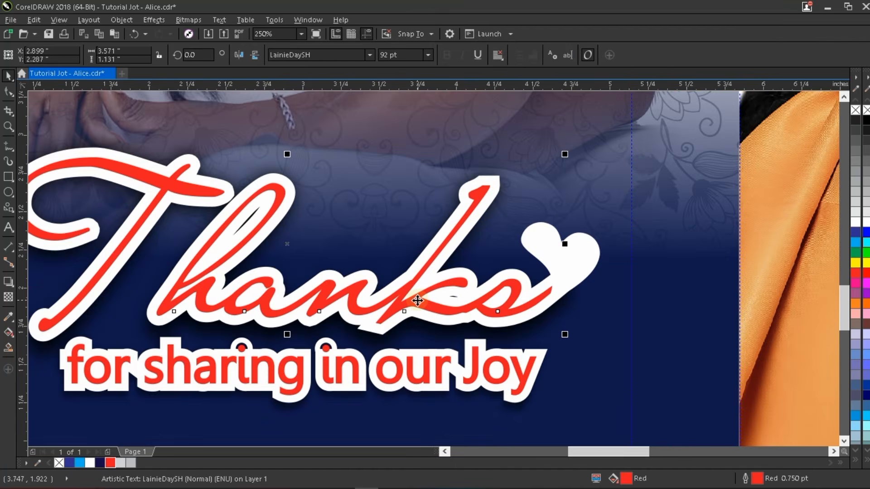
pyautogui.press('Up')
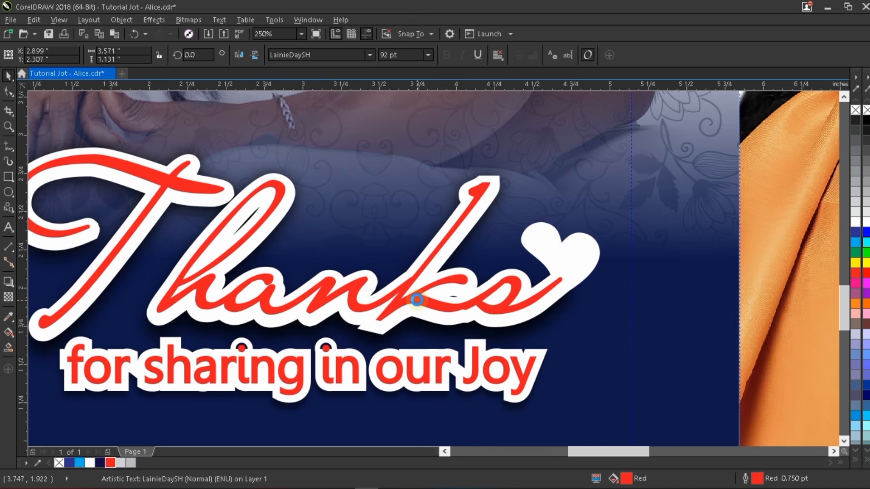
pyautogui.hotkey('ctrl', 'z')
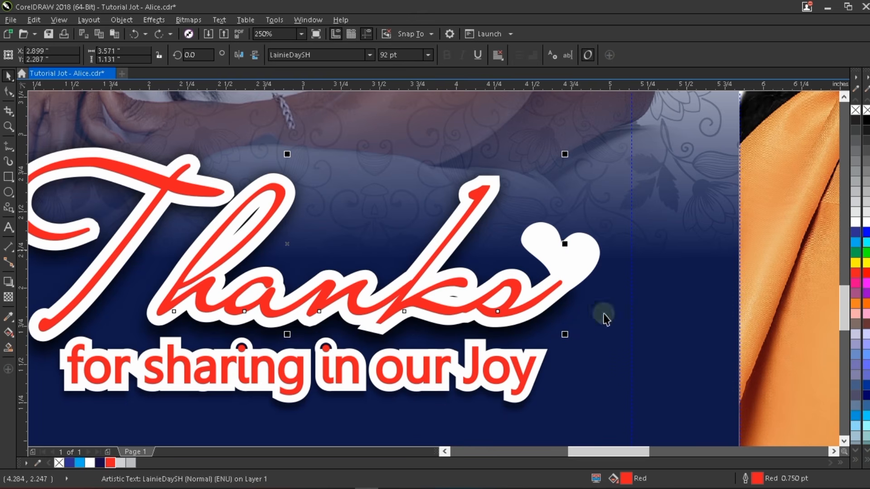
# - Select the heart on Thanks and fill it red
pyautogui.click(580, 265)
pyautogui.click(490, 308)
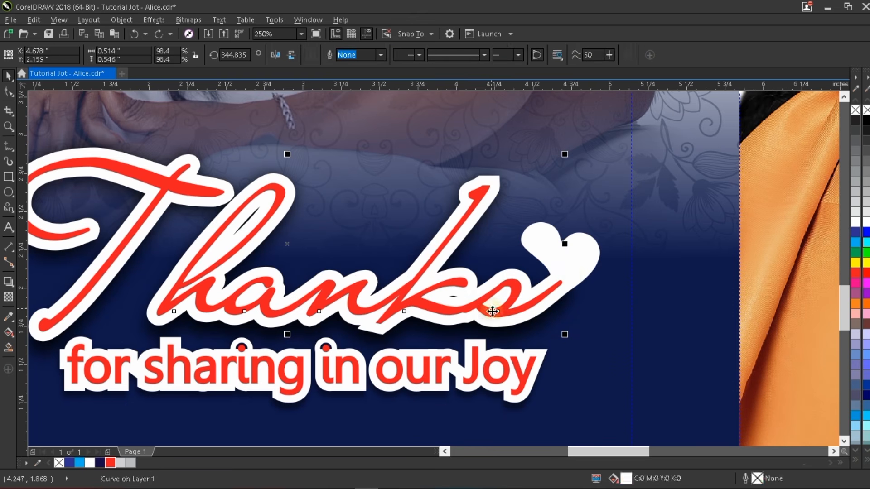
pyautogui.click(579, 257)
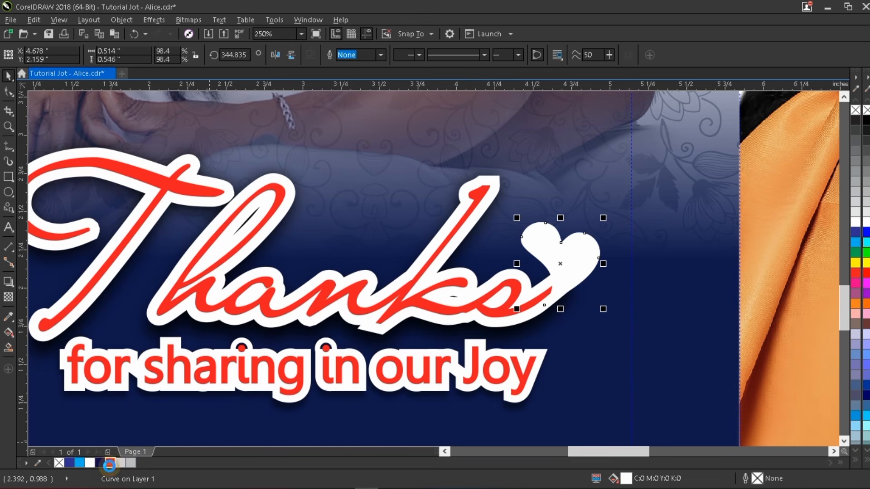
pyautogui.click(109, 464)
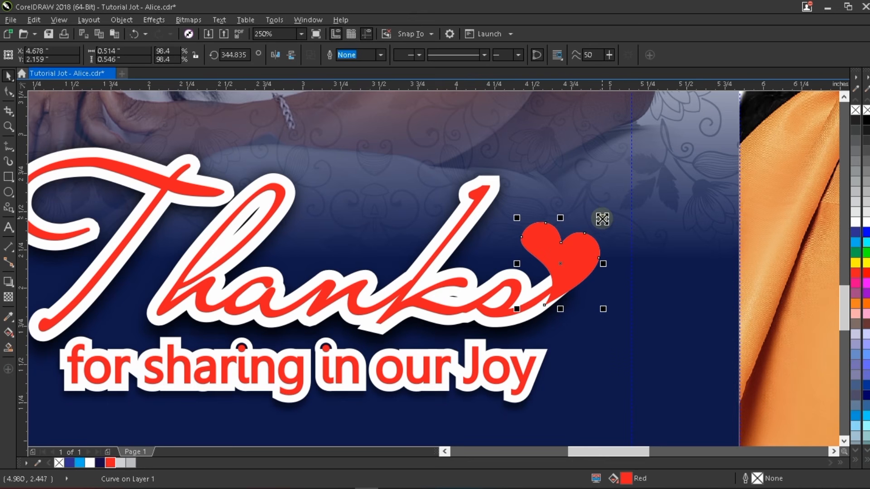
# - Shrink the red heart to about 79% and nudge it into place on the s tail
pyautogui.moveTo(602, 219); pyautogui.dragTo(596, 224)
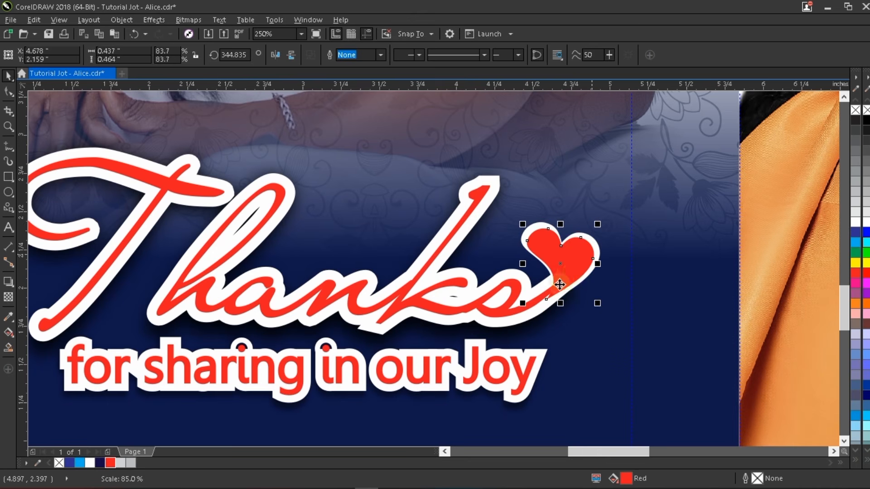
pyautogui.scroll(2, 561, 274)
pyautogui.scroll(2, 580, 249)
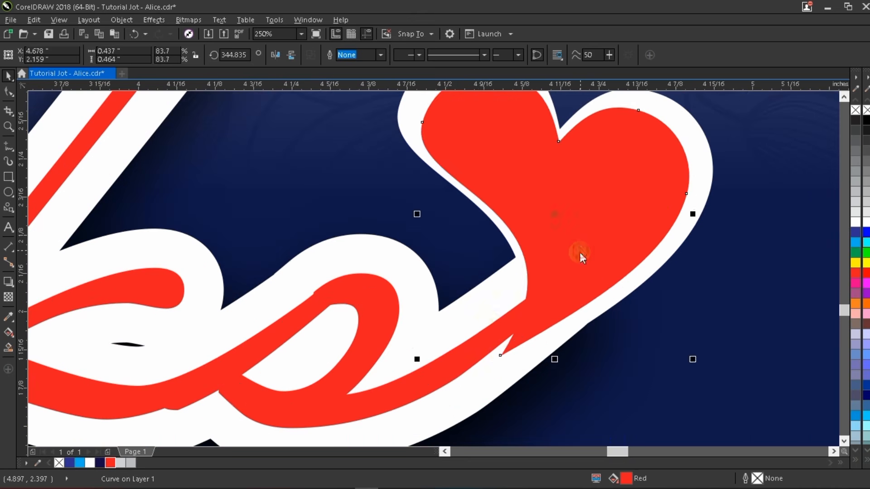
pyautogui.doubleClick(579, 252)
pyautogui.click(500, 355)
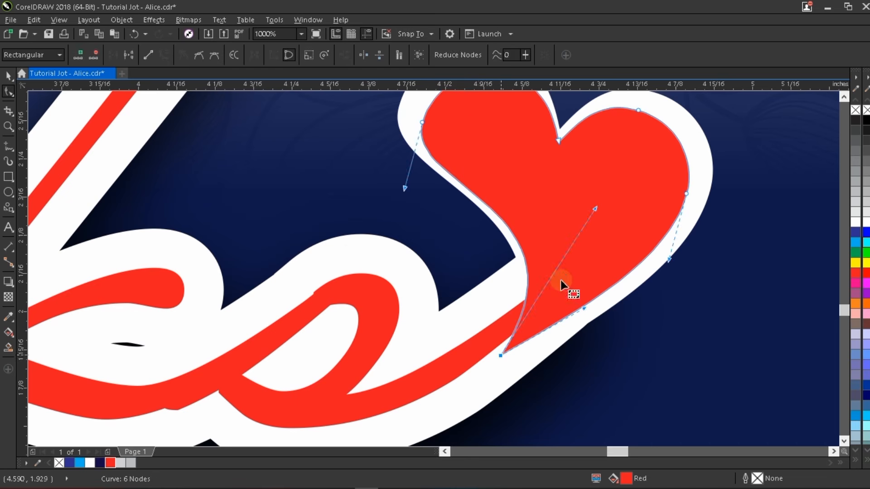
pyautogui.press('space')
pyautogui.scroll(-2, 572, 231)
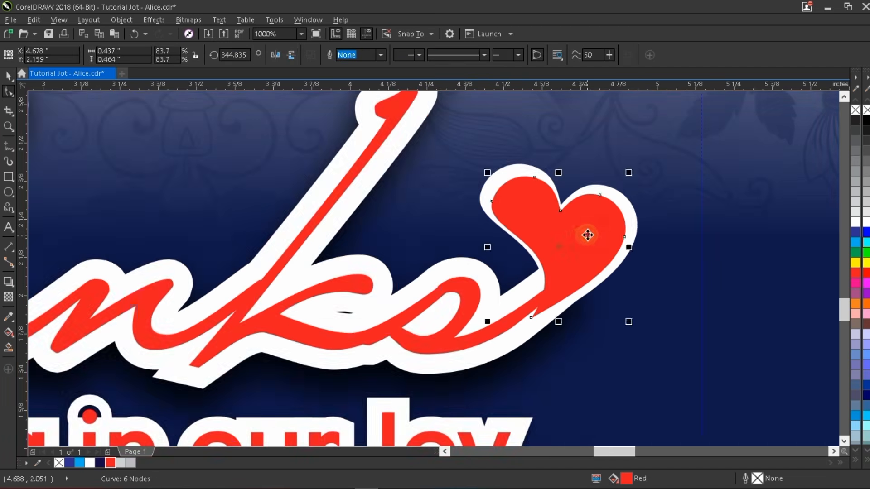
pyautogui.moveTo(586, 232); pyautogui.dragTo(586, 231)
pyautogui.moveTo(483, 168); pyautogui.dragTo(486, 172)
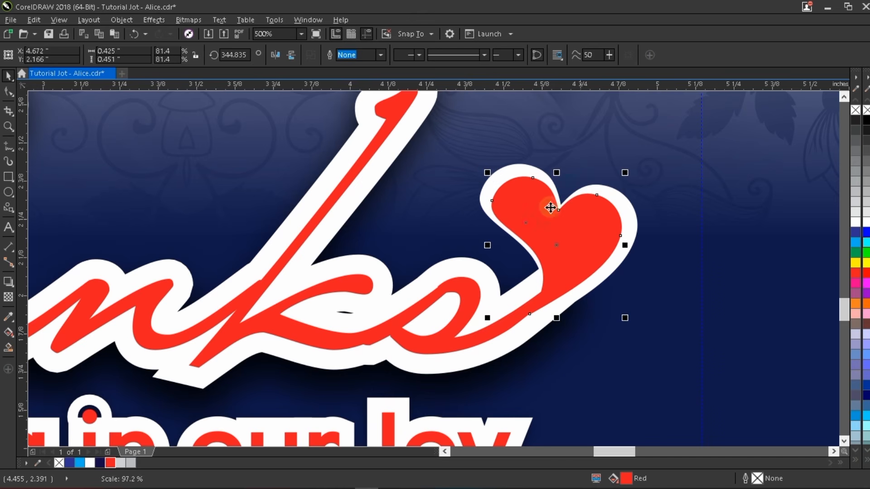
pyautogui.moveTo(624, 321); pyautogui.dragTo(623, 318)
pyautogui.scroll(-1, 527, 295)
pyautogui.scroll(-1, 527, 295)
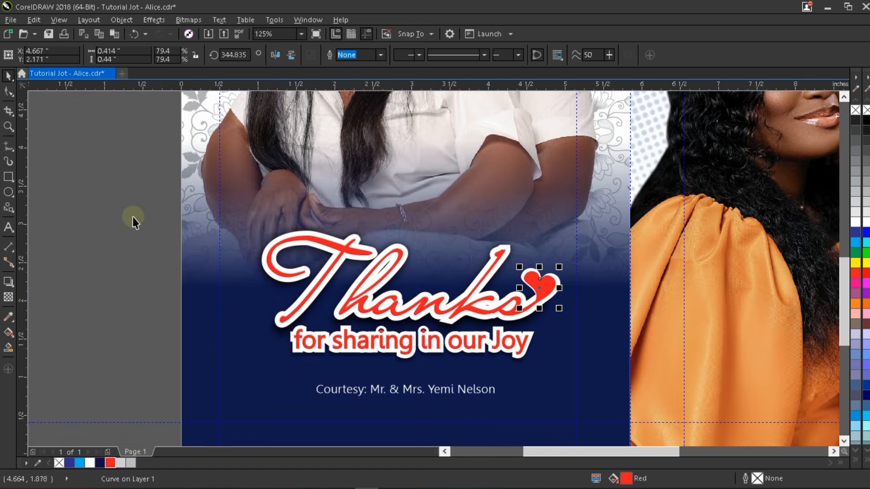
pyautogui.moveTo(98, 164); pyautogui.dragTo(632, 377)
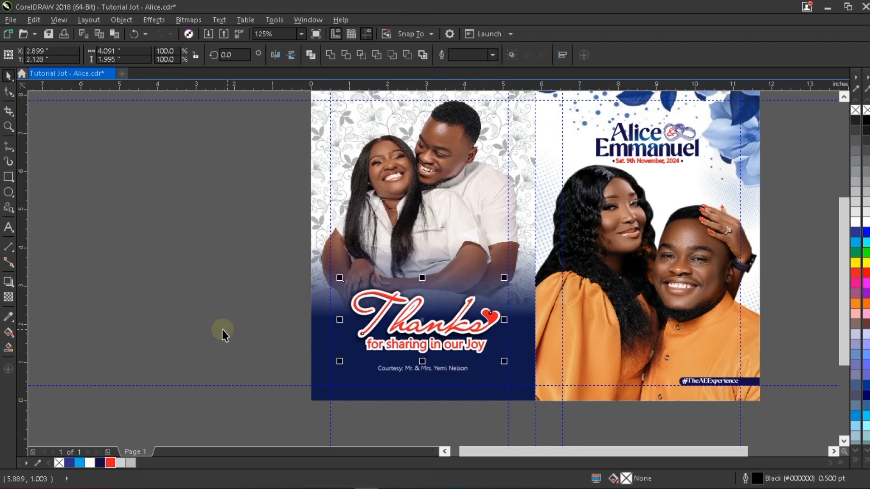
# - Import the flower rose image from the Desktop Graphics folder
pyautogui.press('F3')
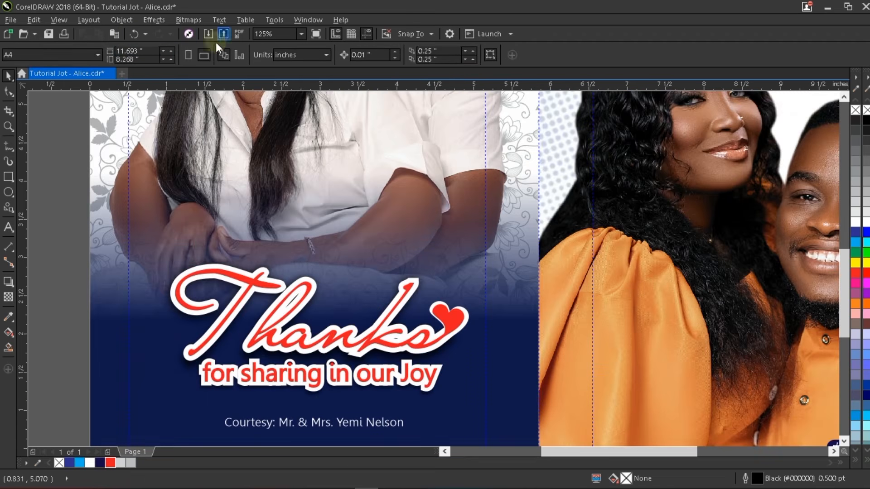
pyautogui.hotkey('ctrl', 'i')
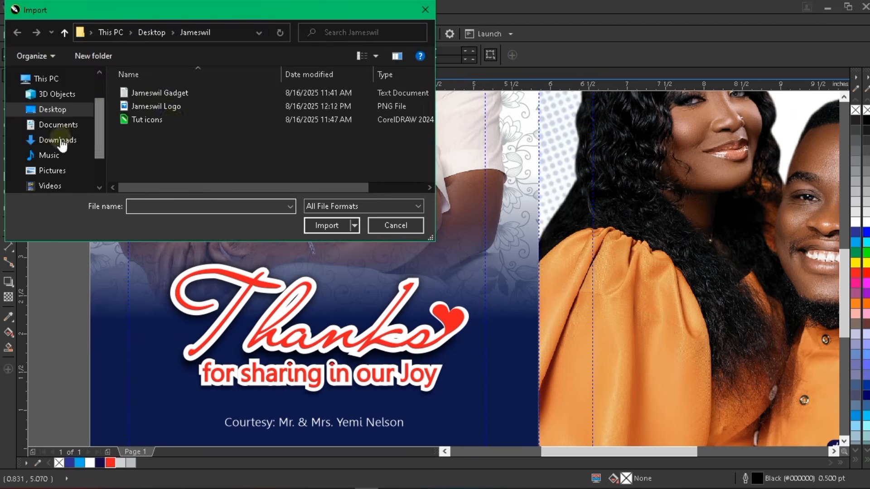
pyautogui.click(69, 109)
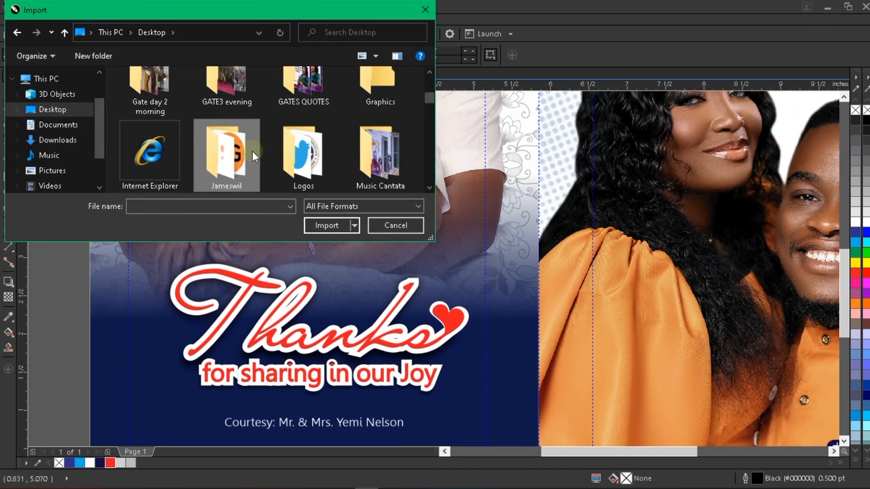
pyautogui.write('gr')
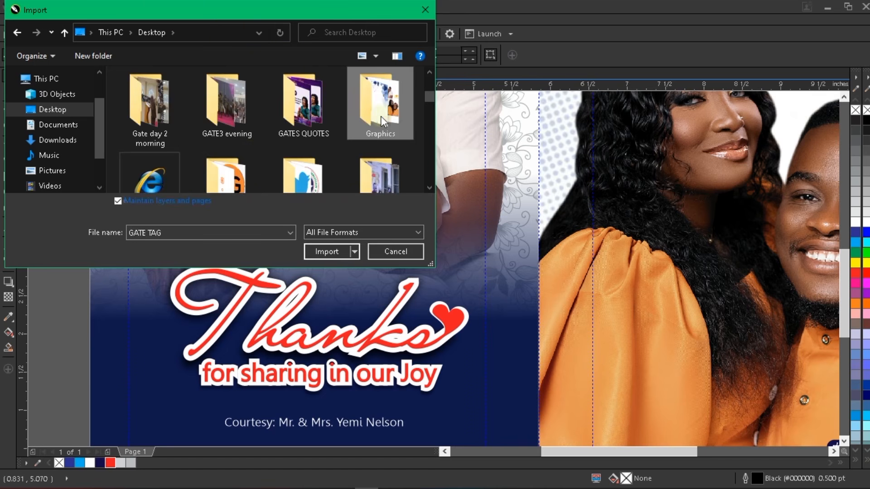
pyautogui.doubleClick(381, 116)
pyautogui.click(317, 99)
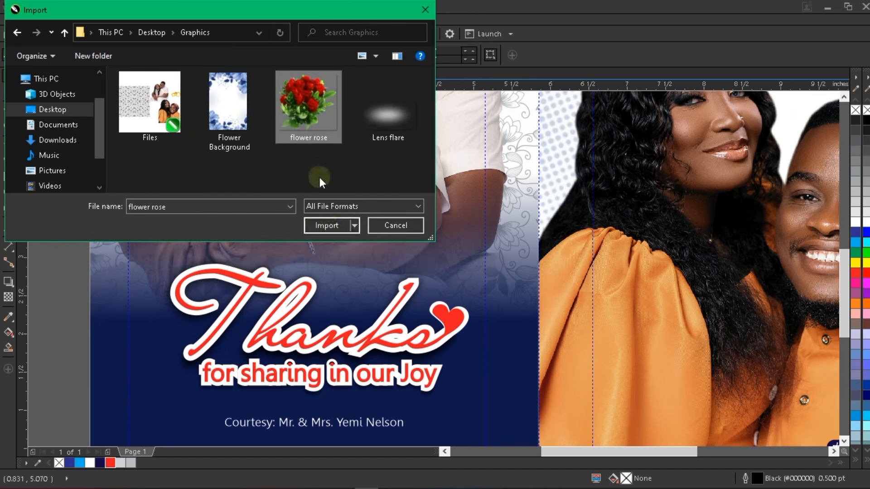
pyautogui.click(331, 226)
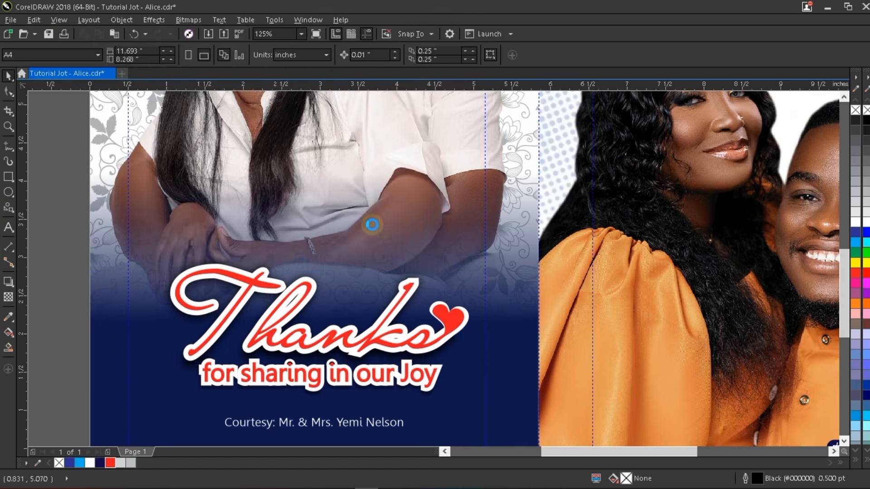
# - Place the rose at about 74% and move it just above the Thanks lettering
pyautogui.scroll(-1, 382, 223)
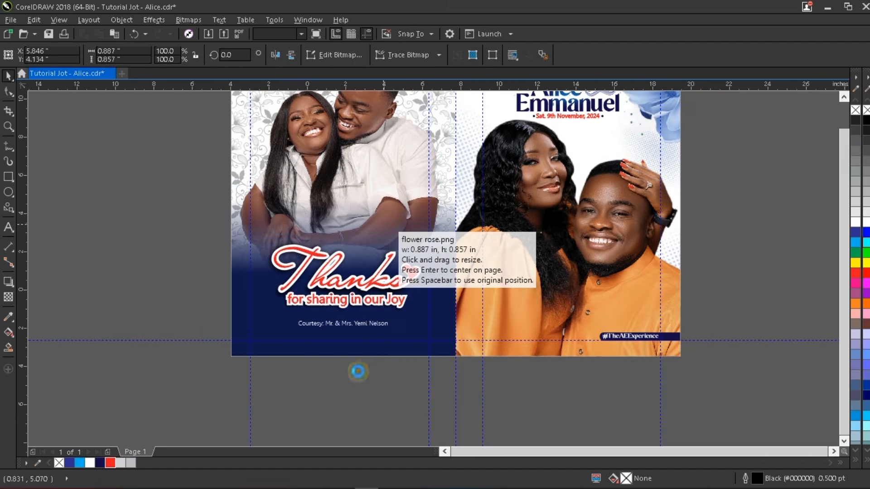
pyautogui.scroll(1, 375, 306)
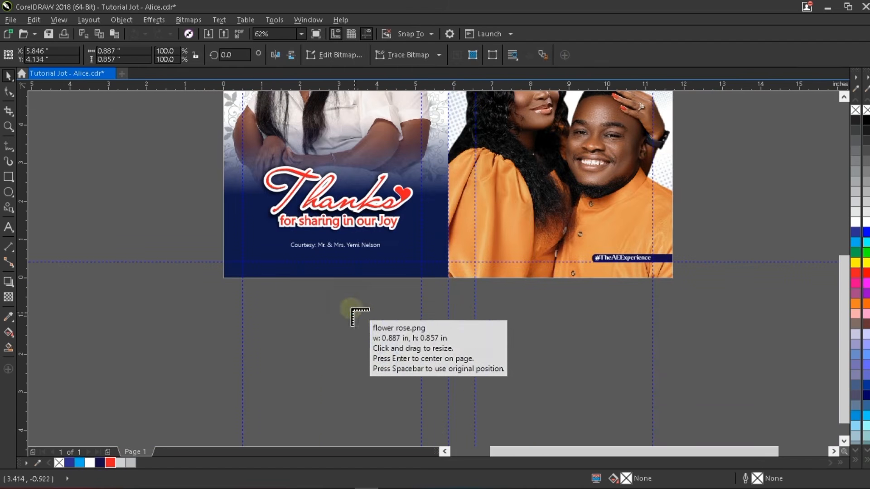
pyautogui.moveTo(341, 296); pyautogui.dragTo(367, 320)
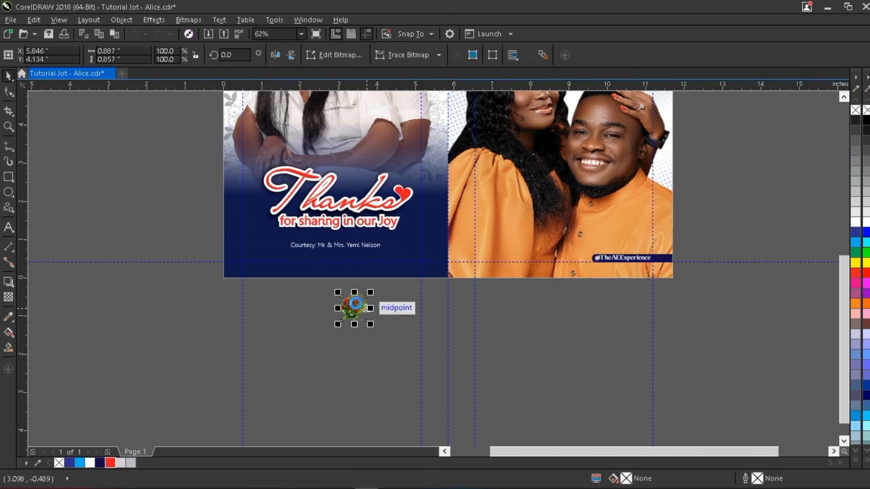
pyautogui.press('F10')
pyautogui.press('space')
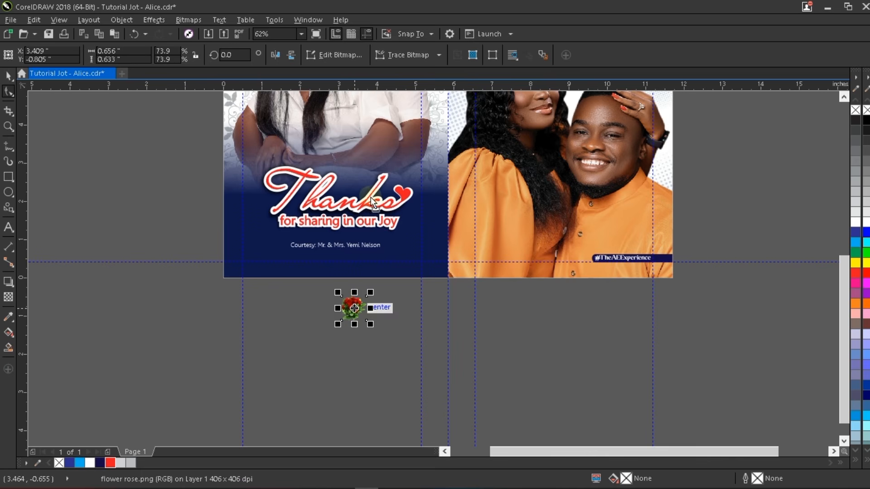
pyautogui.moveTo(358, 308); pyautogui.dragTo(353, 183)
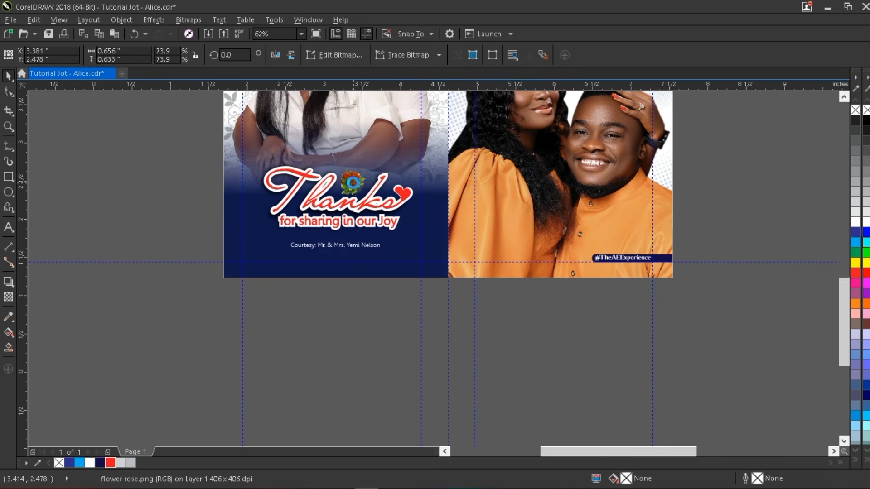
# - Enlarge the rose above Thanks and convert it to a 400 dpi bitmap
pyautogui.scroll(2, 353, 178)
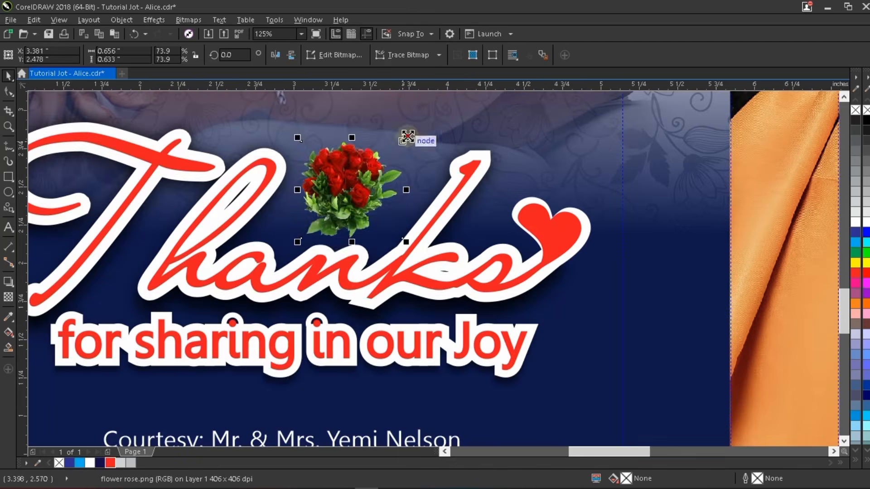
pyautogui.keyDown('shift'); pyautogui.moveTo(406, 137); pyautogui.dragTo(434, 110); pyautogui.keyUp('shift')
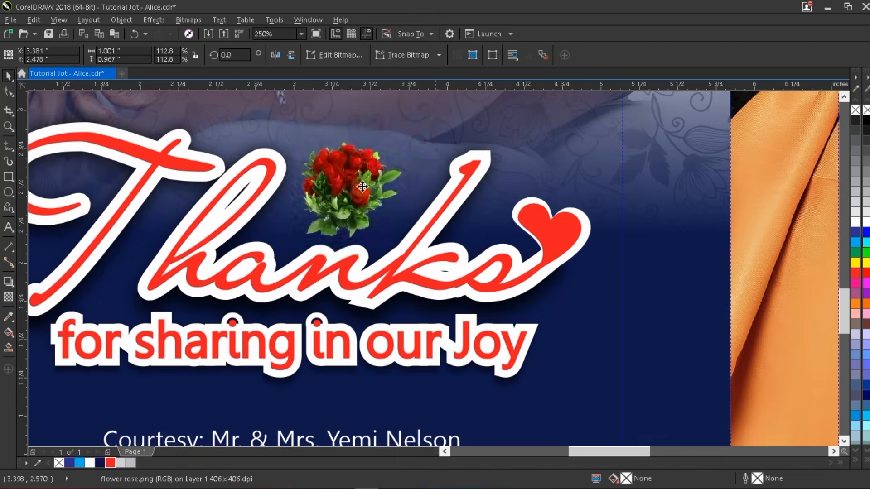
pyautogui.moveTo(363, 187); pyautogui.dragTo(375, 181)
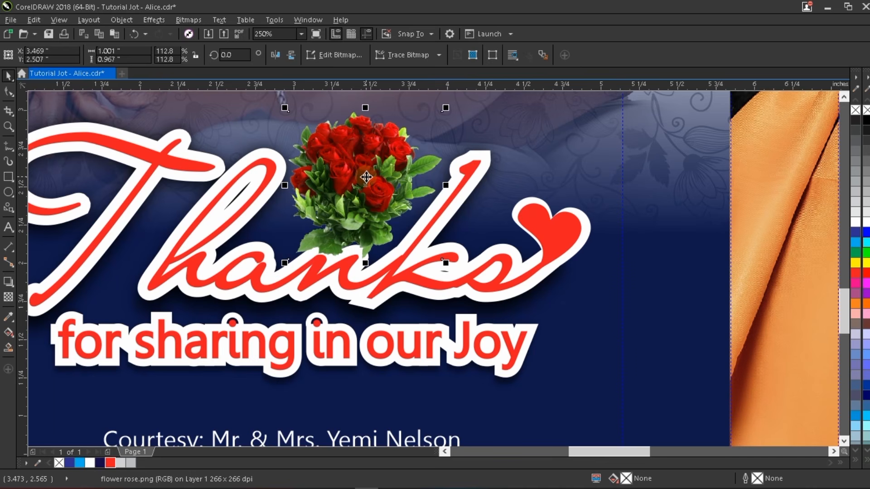
pyautogui.press('c')
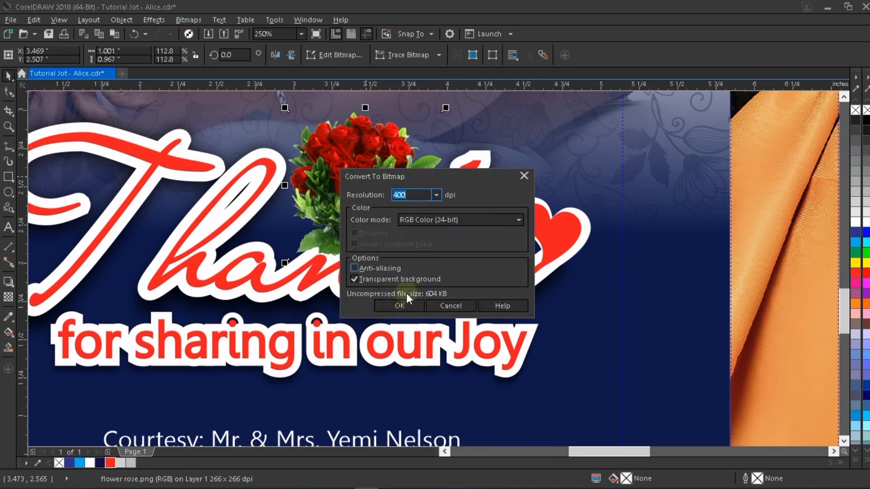
pyautogui.click(399, 306)
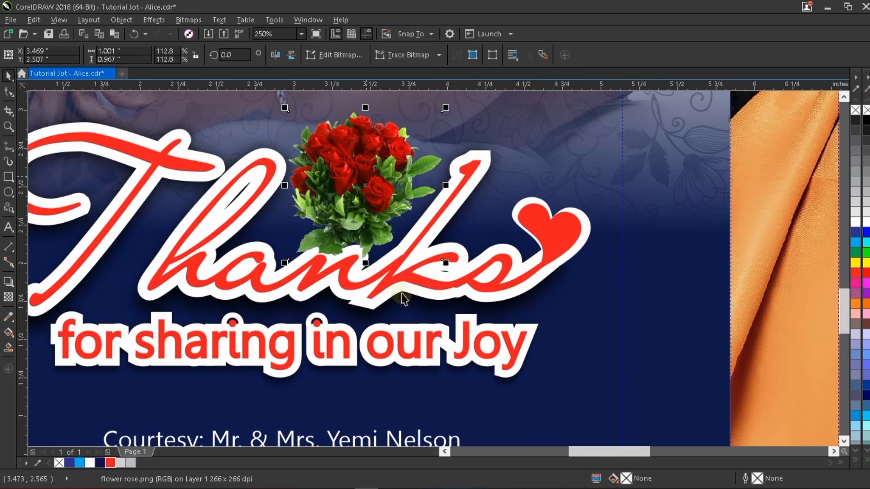
# - Apply a vertical linear transparency so the rose's lower edge fades into Thanks
pyautogui.click(9, 298)
pyautogui.moveTo(362, 208); pyautogui.dragTo(360, 249)
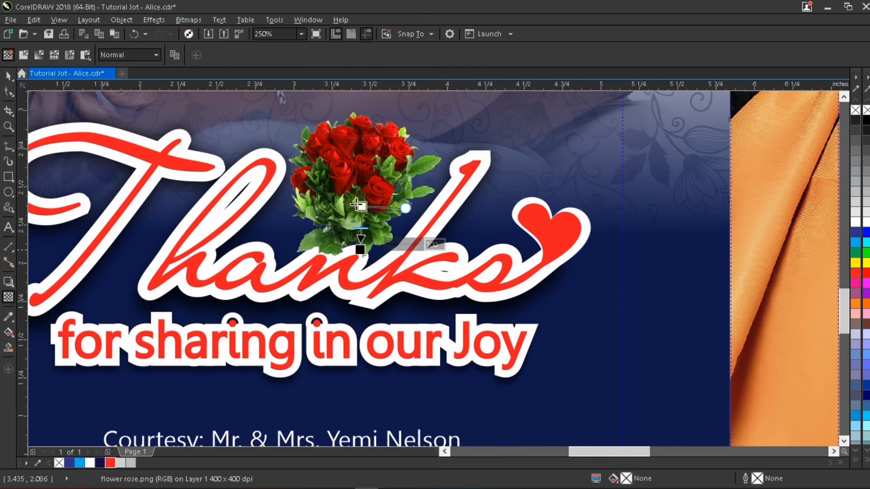
pyautogui.moveTo(362, 208); pyautogui.dragTo(369, 188)
pyautogui.press('space')
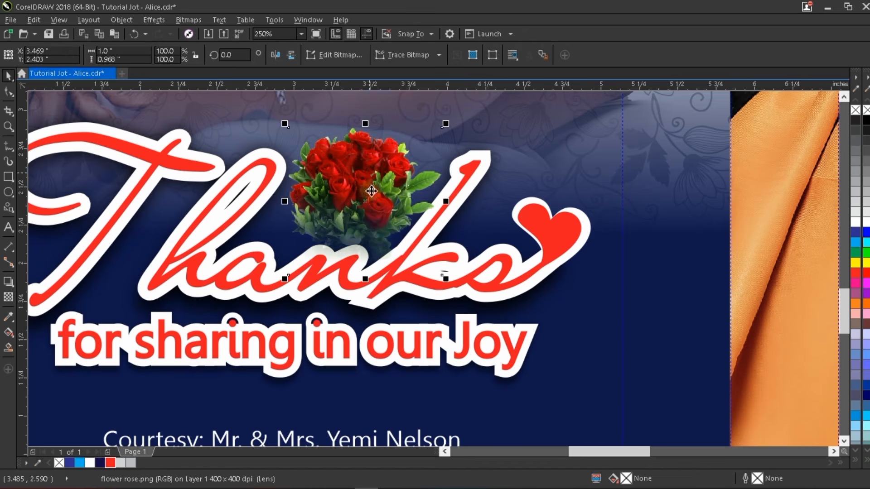
pyautogui.press('space')
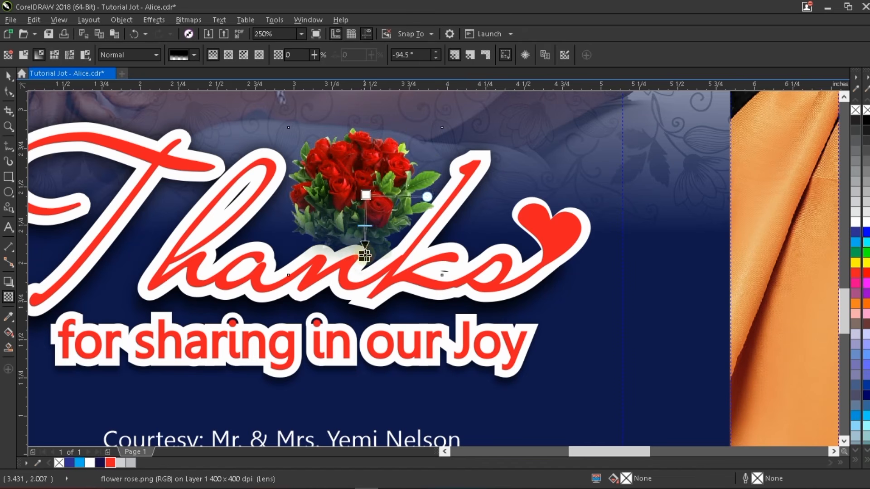
pyautogui.moveTo(365, 257); pyautogui.dragTo(365, 263)
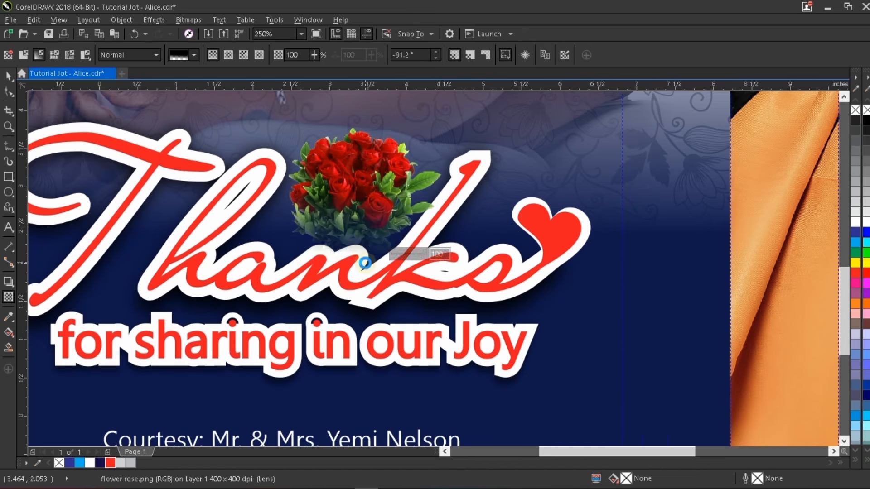
pyautogui.scroll(-2, 365, 262)
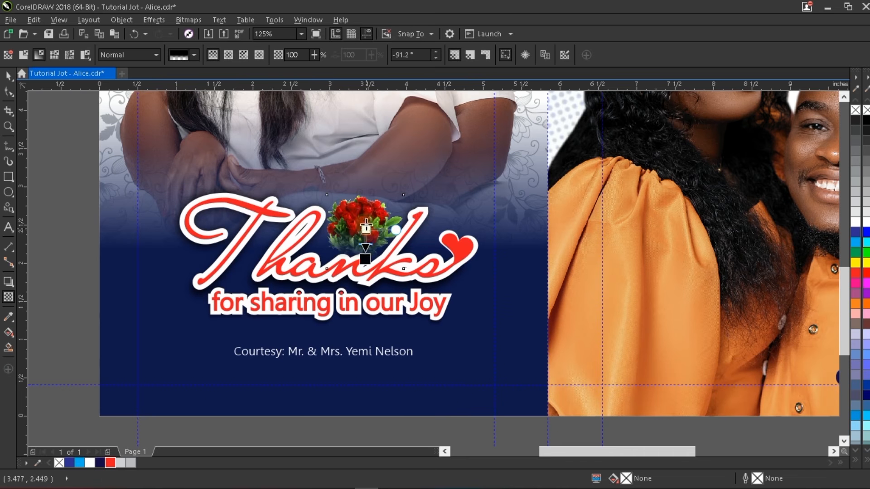
pyautogui.press('space')
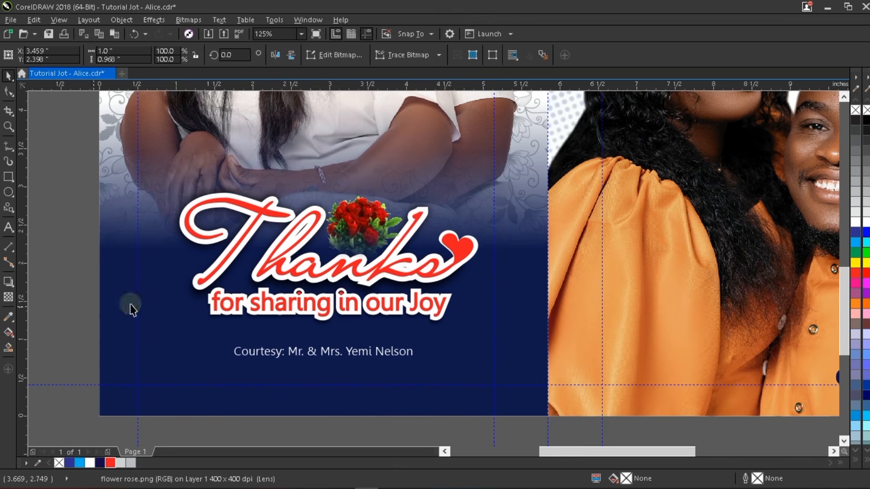
pyautogui.click(292, 355)
pyautogui.hotkey('shift', 'F4')
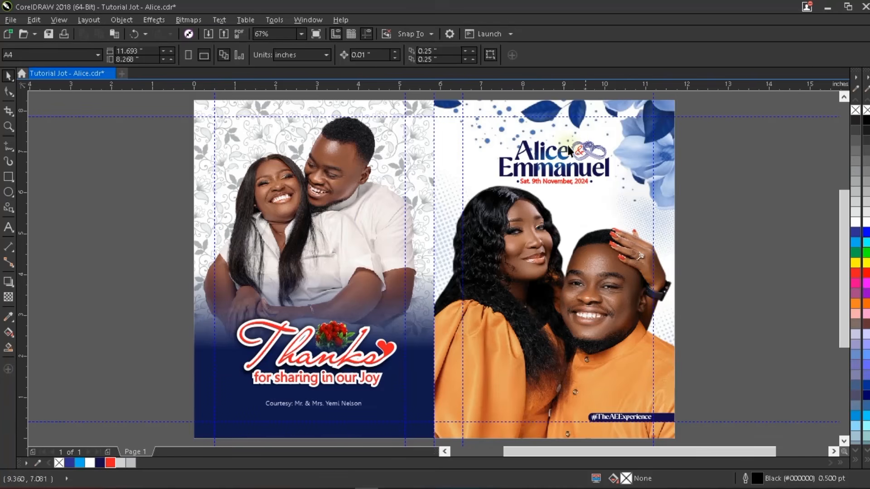
pyautogui.scroll(2, 568, 151)
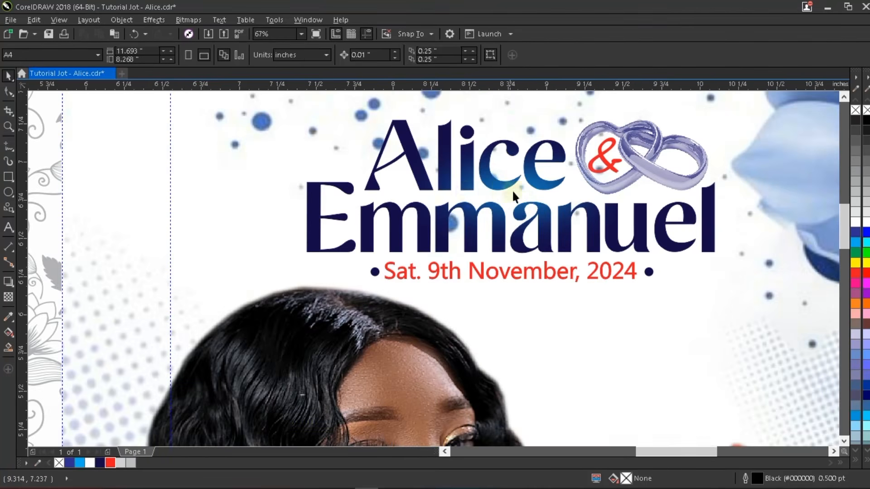
pyautogui.click(521, 203)
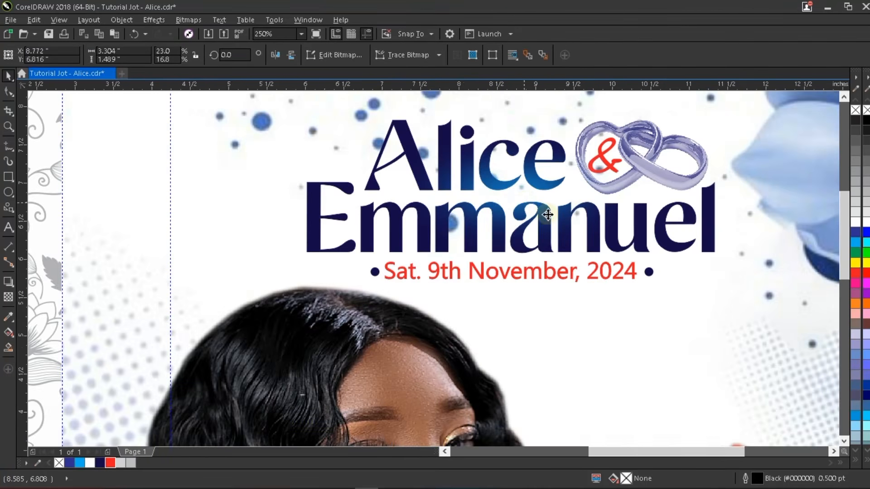
pyautogui.scroll(-2, 547, 215)
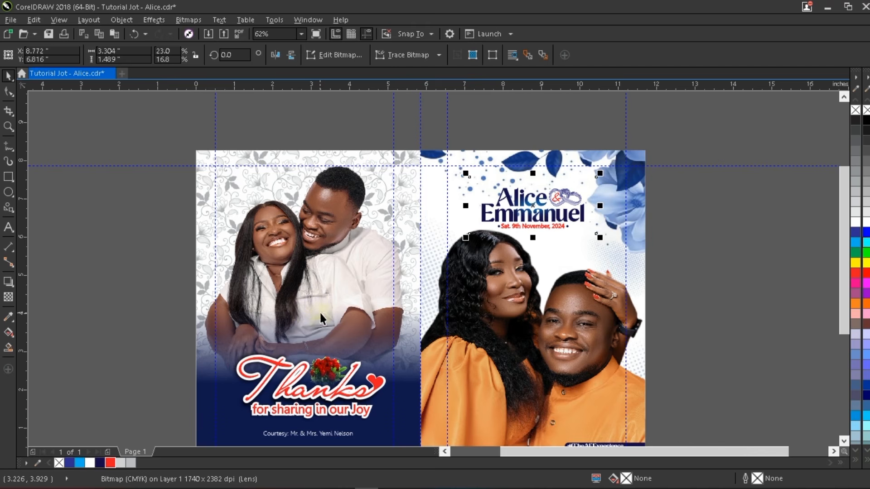
pyautogui.scroll(1, 320, 317)
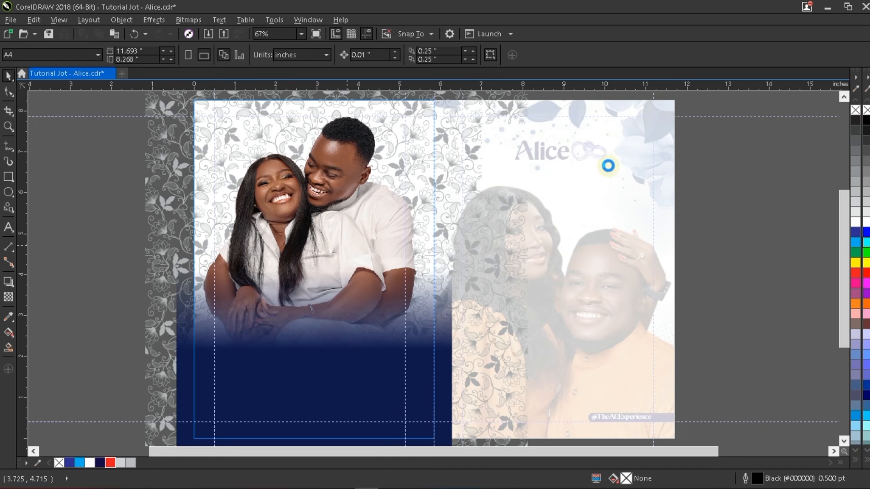
# - Move the glow bitmap onto the back panel's lower area and enlarge it
pyautogui.moveTo(563, 170); pyautogui.dragTo(315, 332)
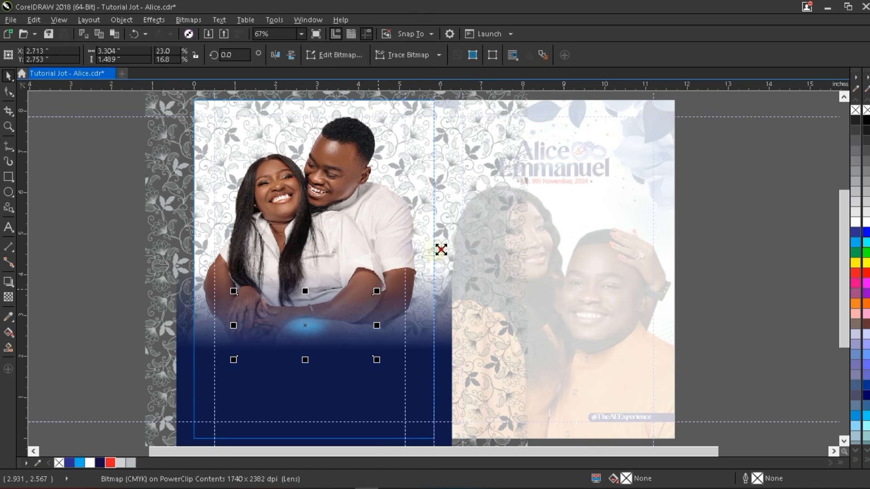
pyautogui.moveTo(441, 249); pyautogui.dragTo(513, 187)
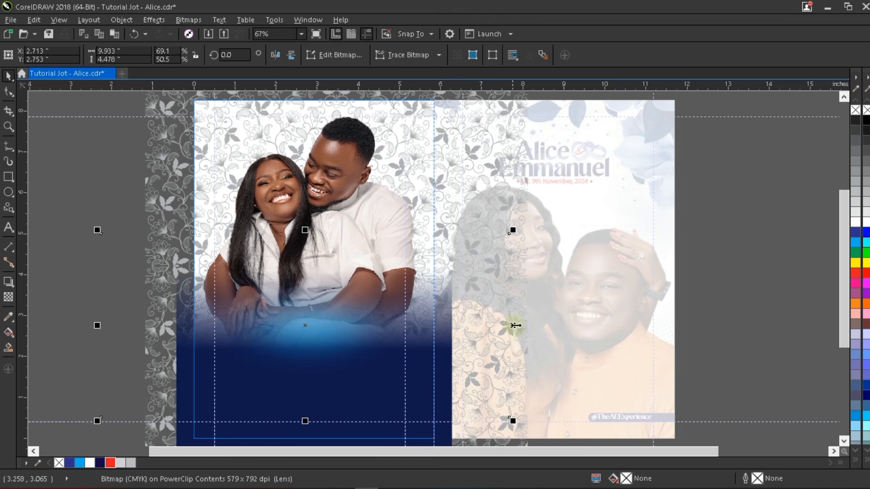
pyautogui.moveTo(515, 326); pyautogui.dragTo(612, 311)
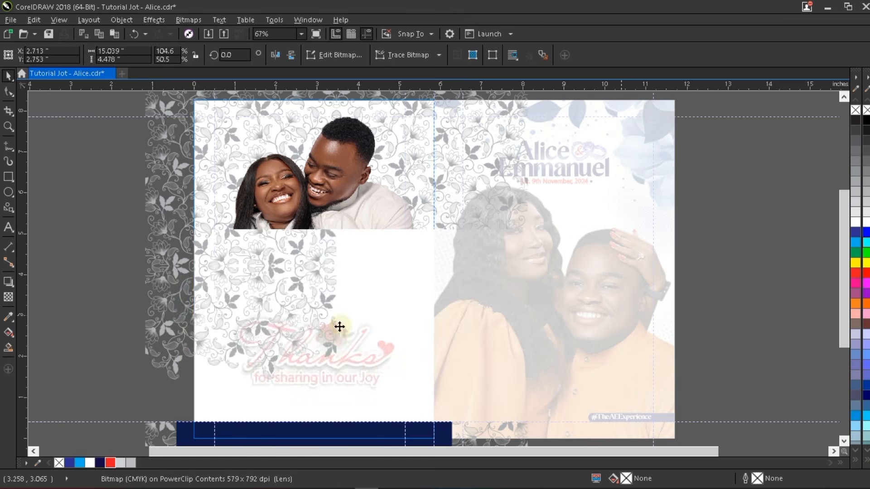
pyautogui.moveTo(620, 229); pyautogui.dragTo(691, 182)
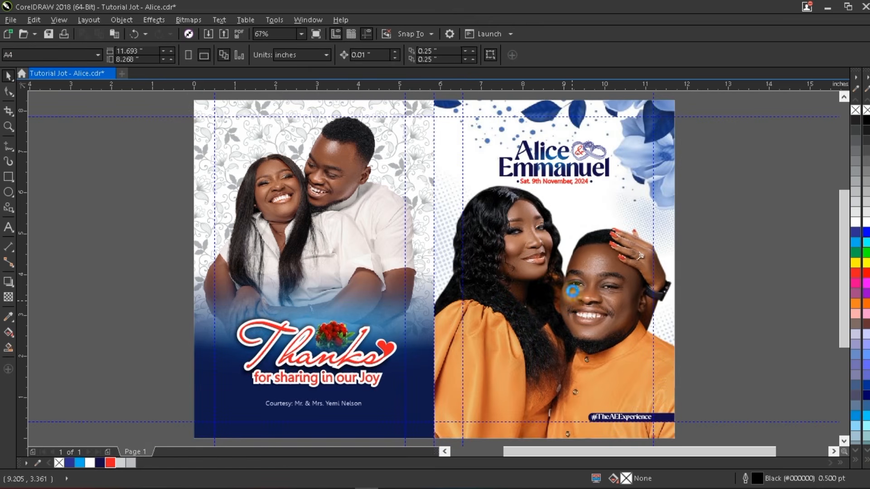
# - Shrink the navy fade overlay to about 122.9% by 59.3% and select the bottom objects
pyautogui.click(372, 293)
pyautogui.keyDown('ctrl'); pyautogui.click(372, 293); pyautogui.keyUp('ctrl')
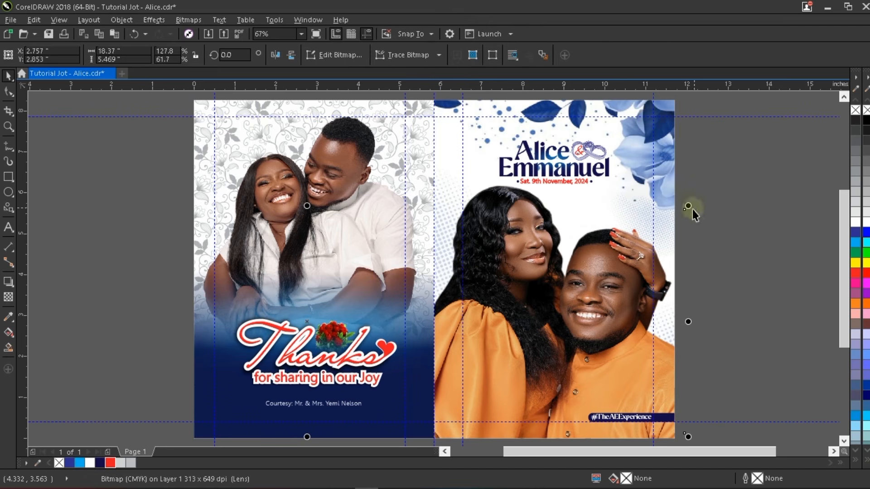
pyautogui.moveTo(687, 205); pyautogui.dragTo(677, 201)
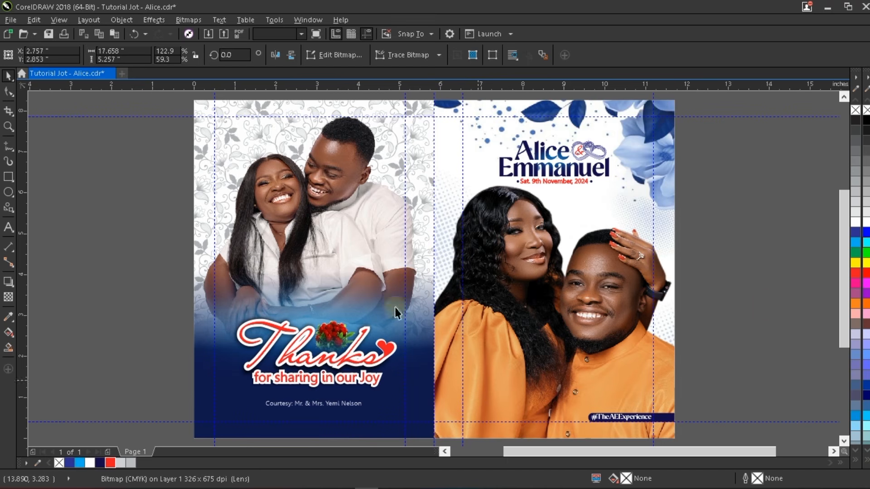
pyautogui.press('Escape')
pyautogui.moveTo(106, 274); pyautogui.dragTo(426, 404)
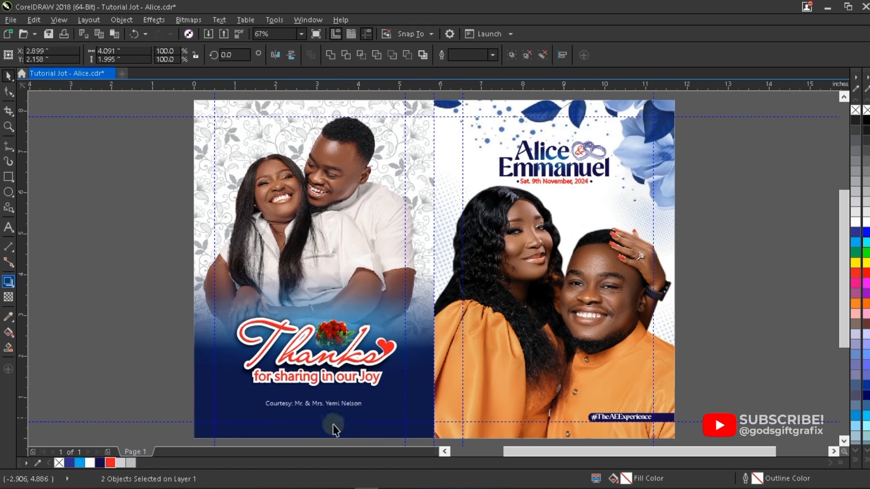
# - Lower the Courtesy text and draw a rectangle below the 'for sharing in our Joy' line
pyautogui.click(331, 407)
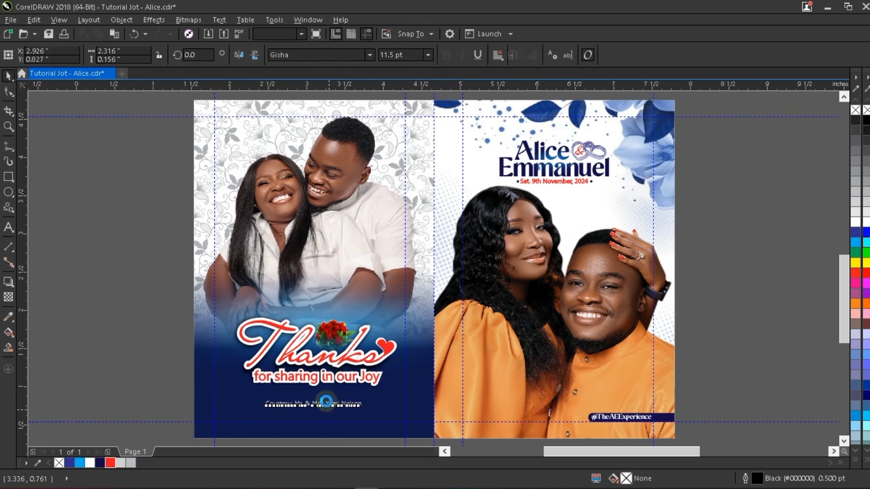
pyautogui.scroll(2, 325, 402)
pyautogui.scroll(2, 326, 398)
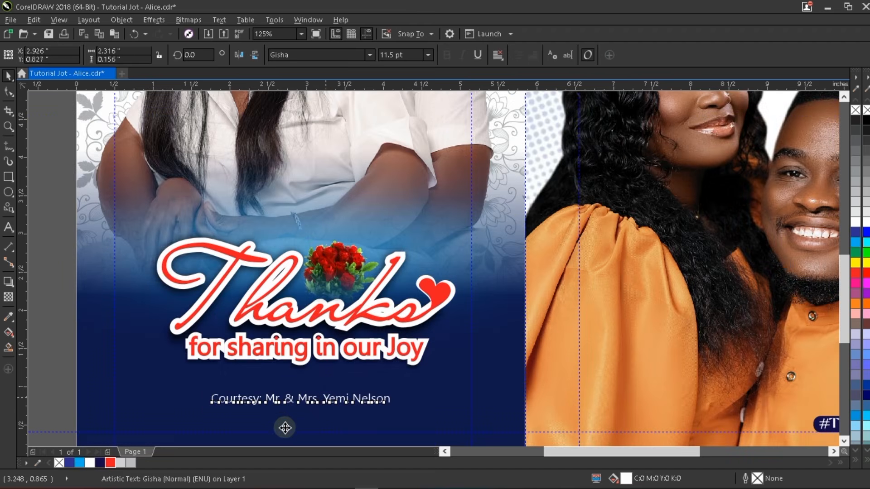
pyautogui.moveTo(326, 401); pyautogui.dragTo(287, 432)
pyautogui.click(9, 176)
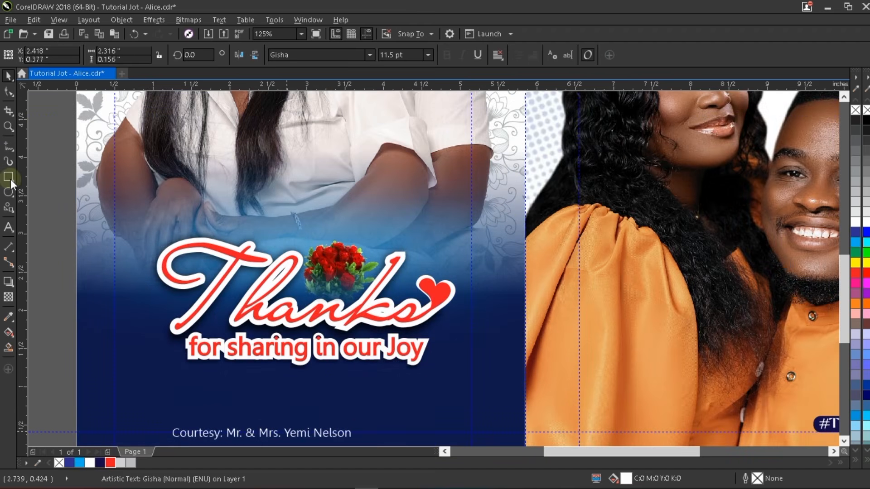
pyautogui.moveTo(196, 385)
pyautogui.mouseDown()
pyautogui.moveTo(431, 404)
pyautogui.moveTo(412, 395)
pyautogui.moveTo(414, 404)
pyautogui.mouseUp()
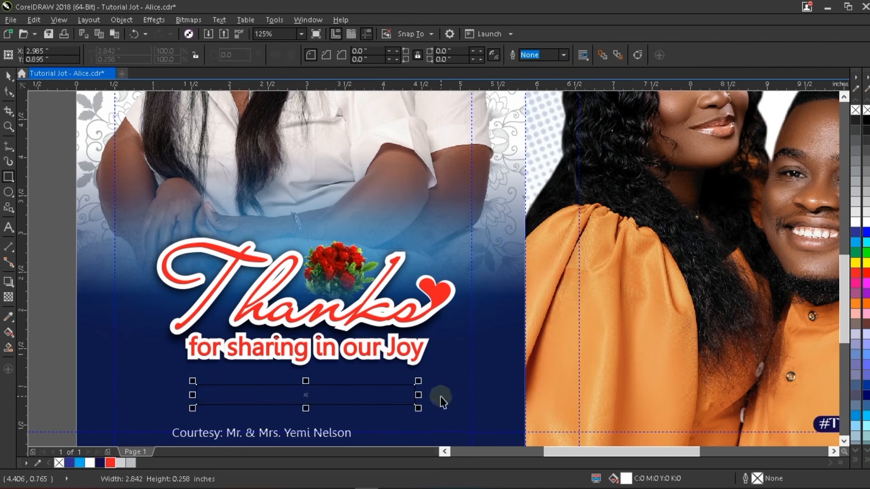
pyautogui.press('space')
pyautogui.click(55, 353)
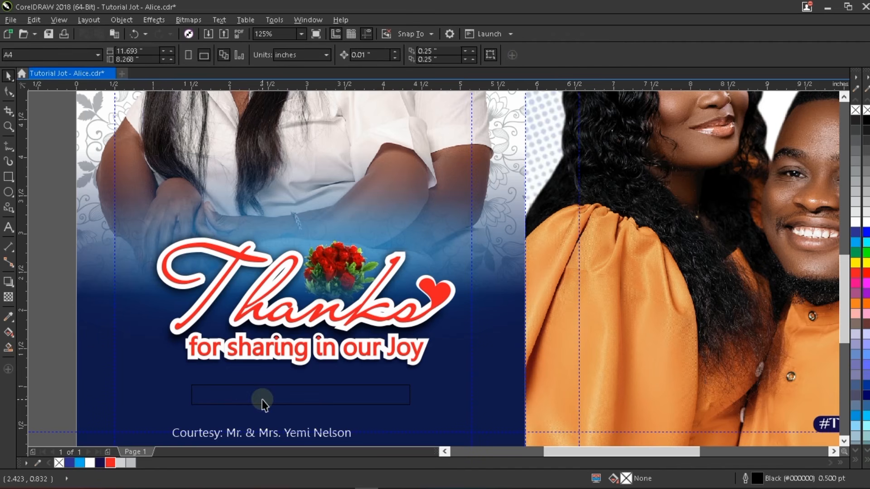
pyautogui.click(282, 402)
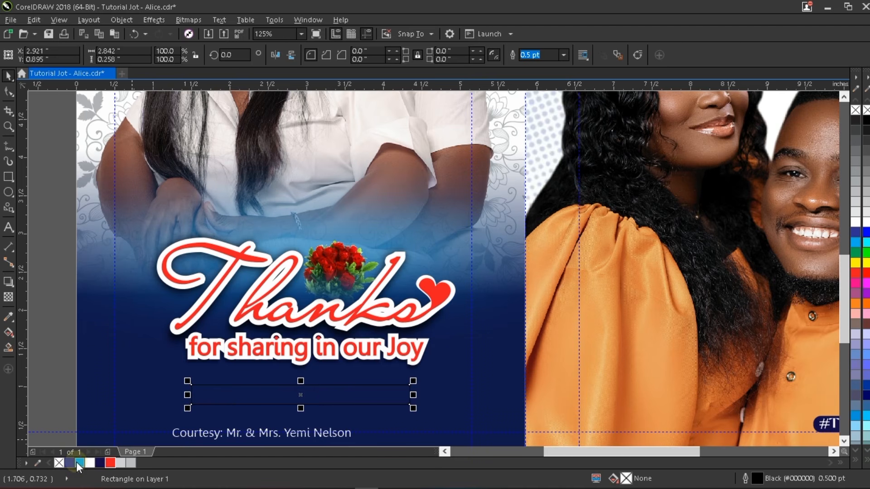
# - Give the rectangle a cyan outline and slightly rounded corners
pyautogui.rightClick(76, 462)
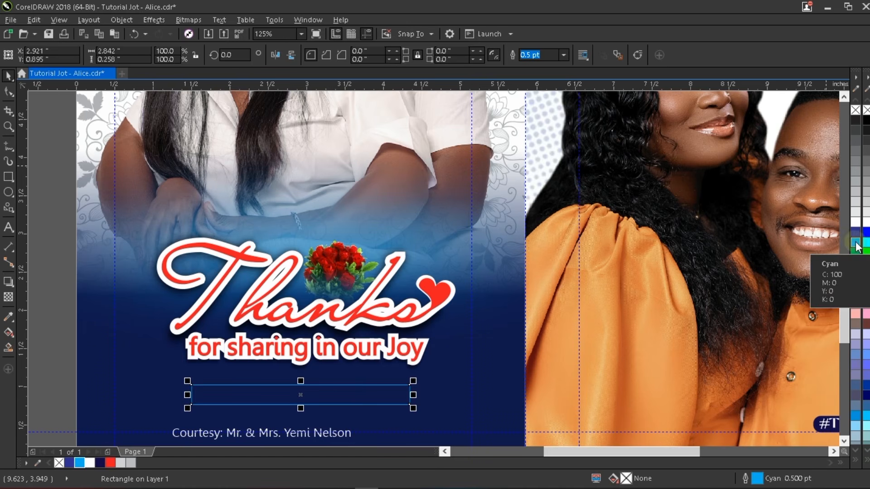
pyautogui.click(8, 91)
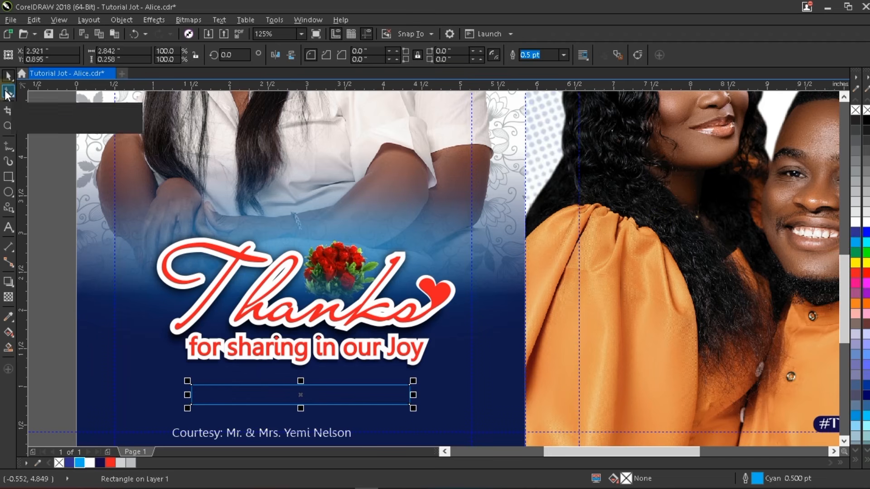
pyautogui.click(9, 92)
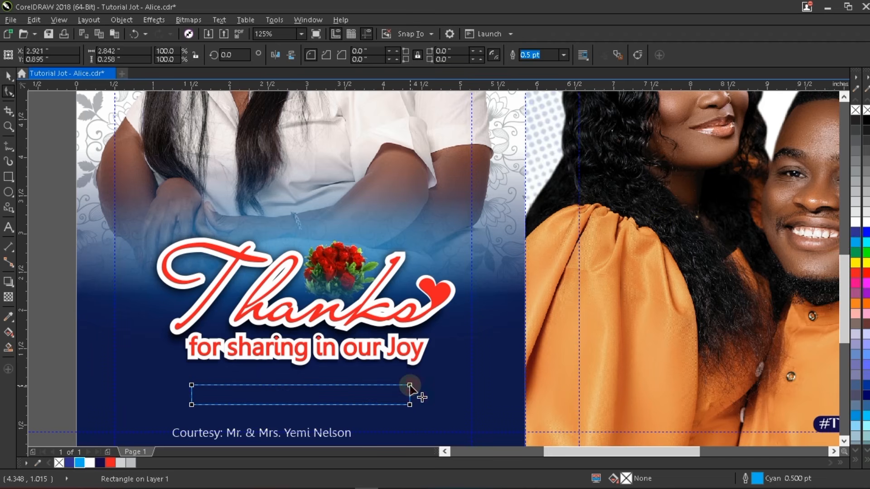
pyautogui.moveTo(410, 386); pyautogui.dragTo(420, 404)
pyautogui.scroll(2, 260, 416)
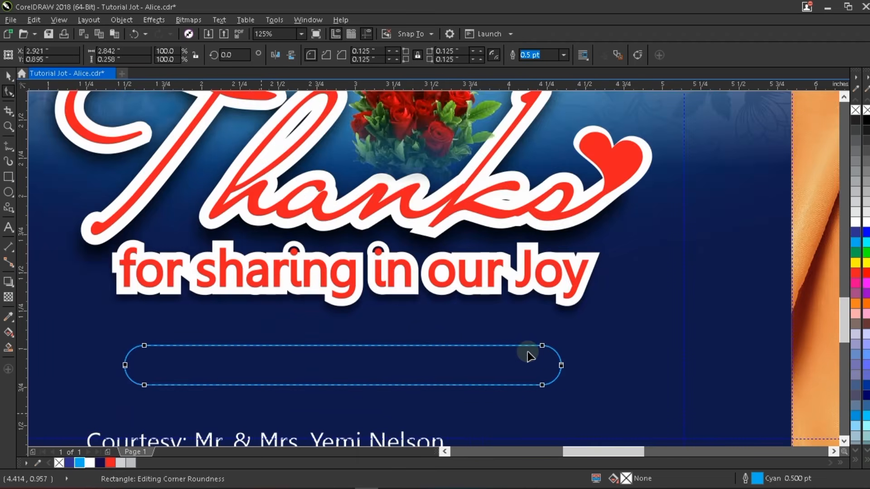
pyautogui.moveTo(542, 347); pyautogui.dragTo(557, 349)
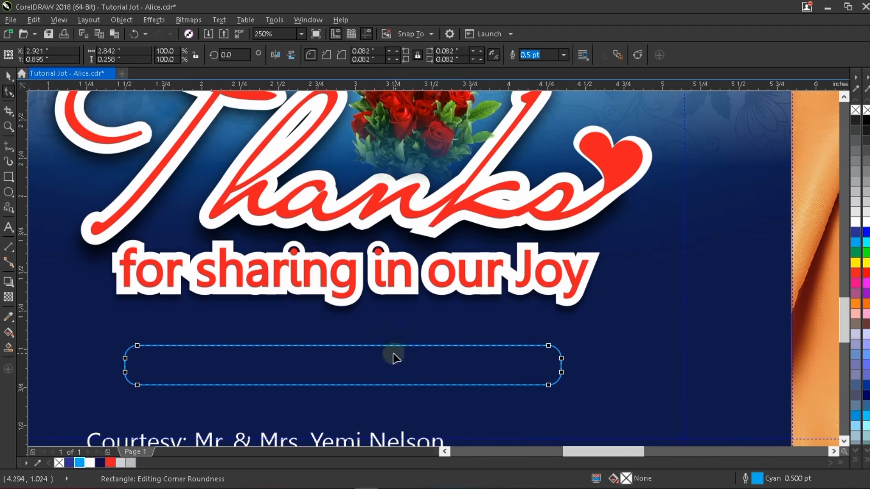
pyautogui.press('space')
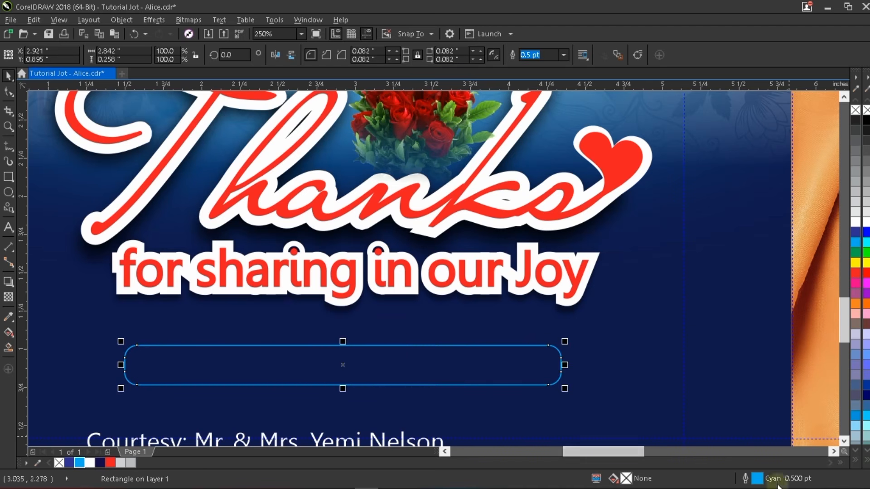
# - Set the rounded bar's outline width to 1.0 pt
pyautogui.press('F12')
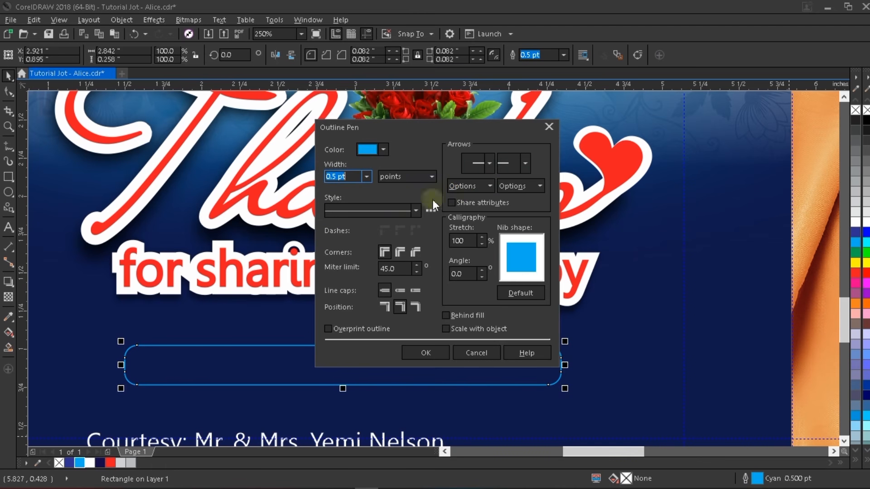
pyautogui.click(366, 177)
pyautogui.click(363, 221)
pyautogui.click(427, 353)
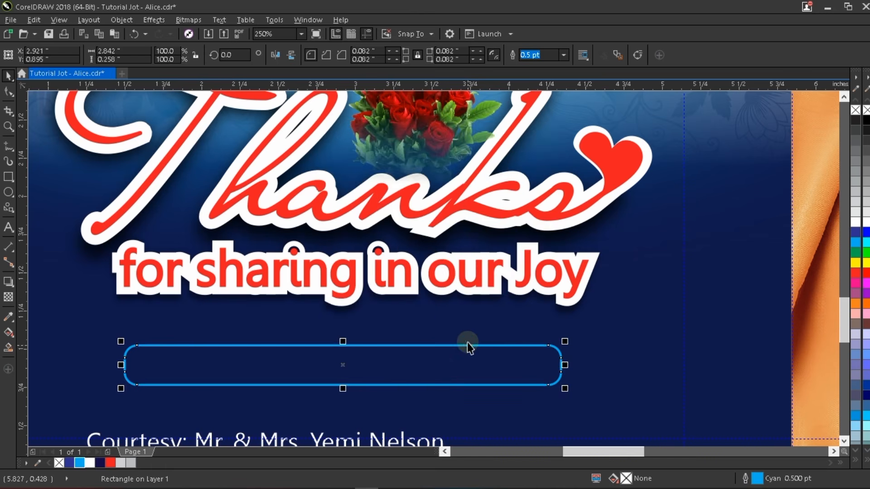
pyautogui.scroll(-2, 467, 342)
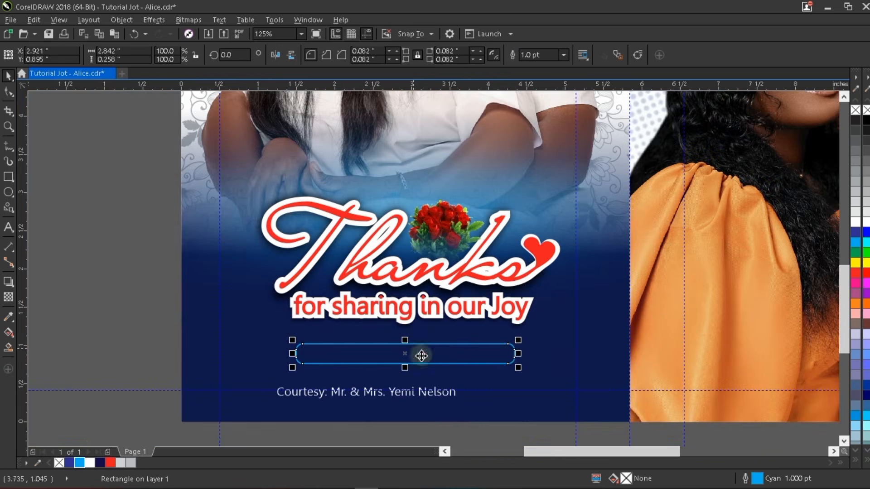
pyautogui.click(543, 366)
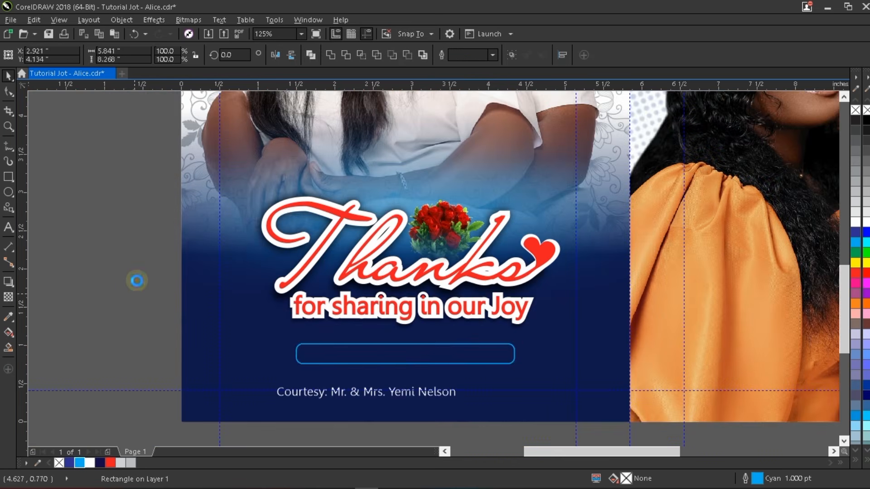
pyautogui.click(137, 281)
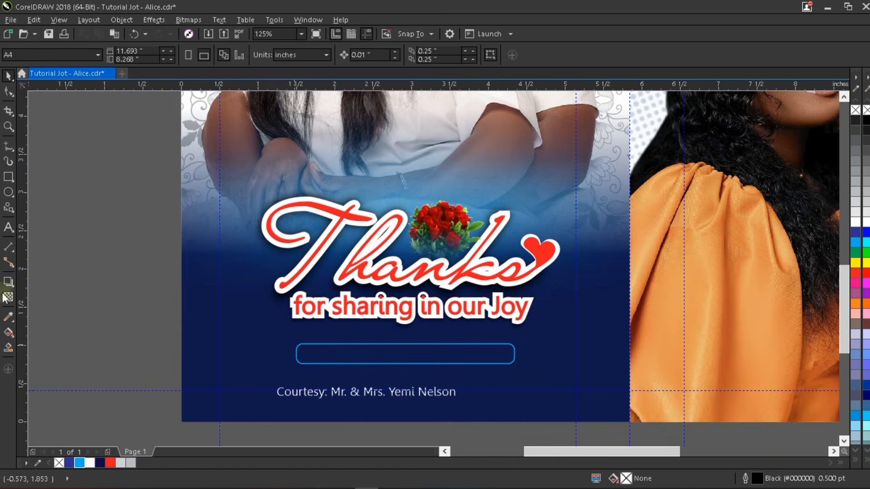
# - Draw a small cyan-filled rectangle over the left end of the rounded bar
pyautogui.click(8, 176)
pyautogui.moveTo(257, 338); pyautogui.dragTo(344, 362)
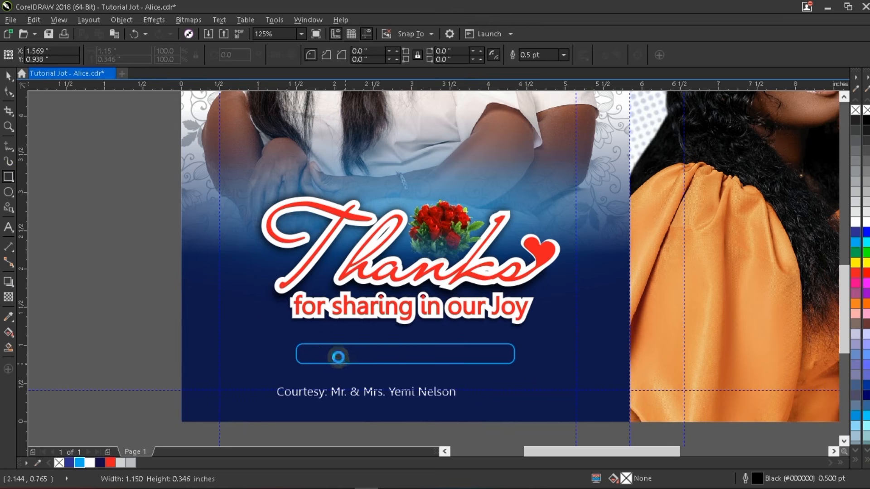
pyautogui.press('space')
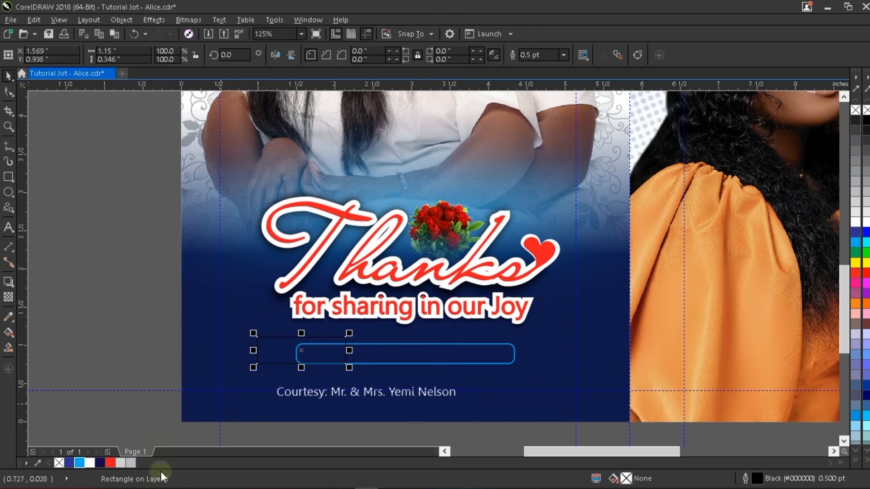
pyautogui.click(80, 462)
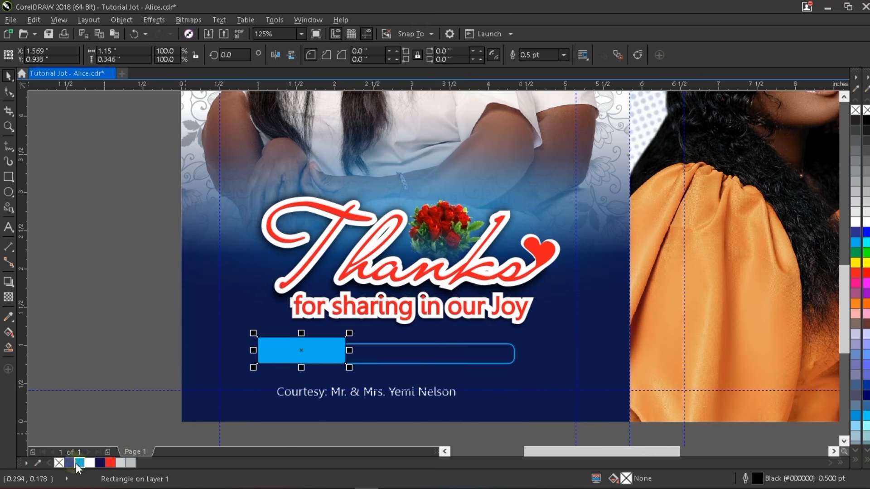
# - PowerClip the cyan rectangle inside the rounded bar and nudge it slightly right
pyautogui.moveTo(335, 347); pyautogui.dragTo(363, 352)
pyautogui.click(397, 428)
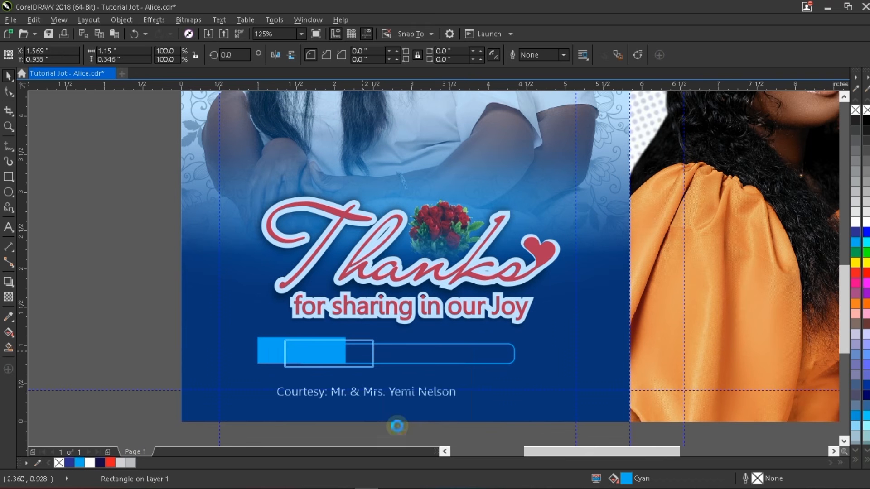
pyautogui.keyDown('ctrl'); pyautogui.click(358, 355); pyautogui.keyUp('ctrl')
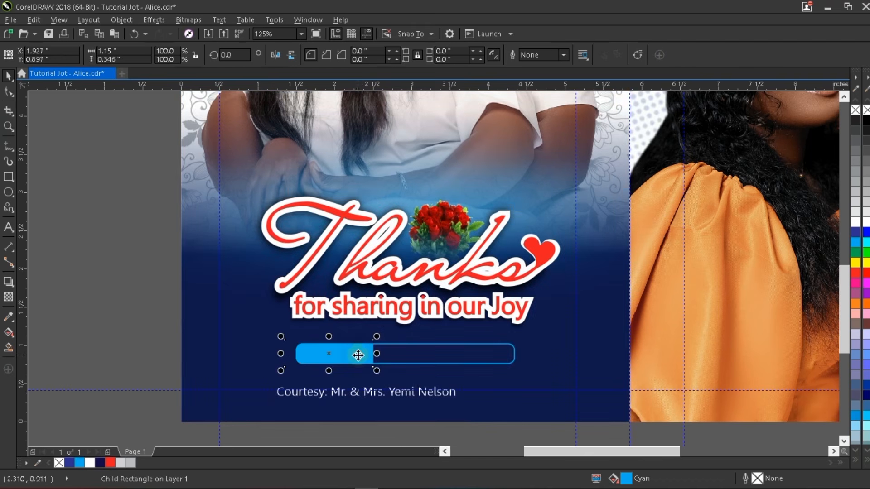
pyautogui.moveTo(363, 355); pyautogui.dragTo(365, 355)
pyautogui.scroll(1, 370, 354)
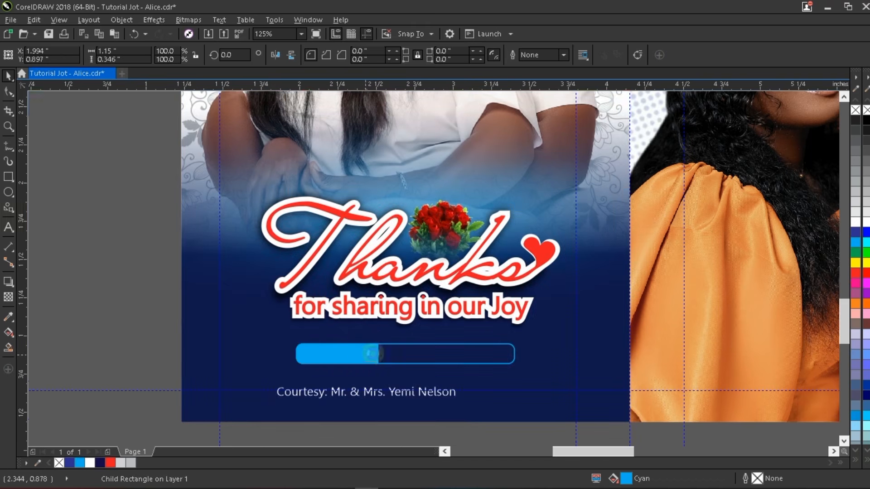
pyautogui.scroll(1, 403, 354)
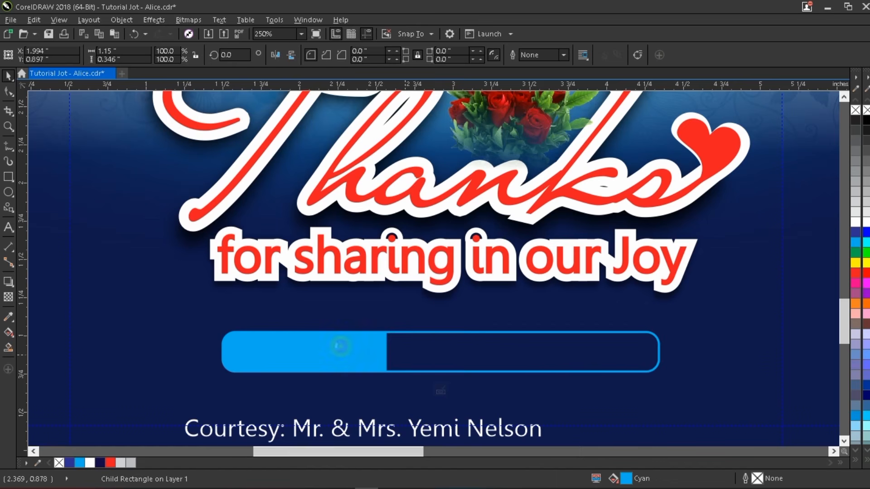
# - Convert the cyan rectangle inside the bar's PowerClip to curves
pyautogui.doubleClick(340, 346)
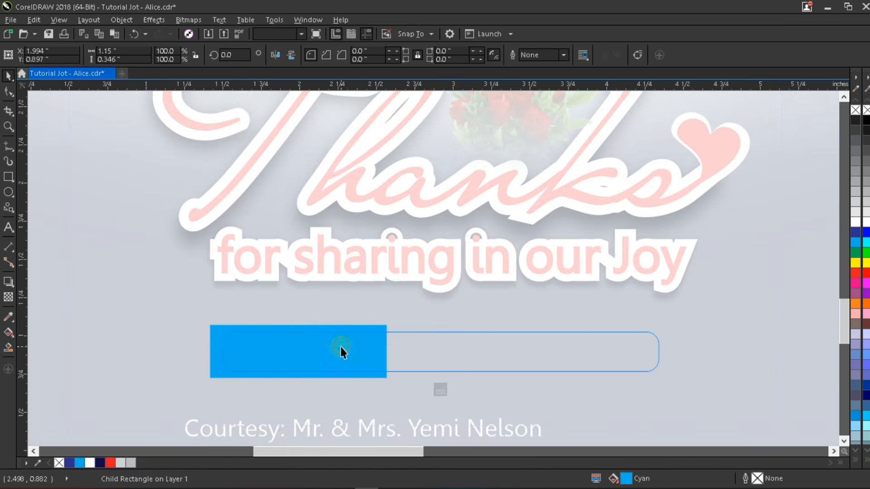
pyautogui.click(341, 347)
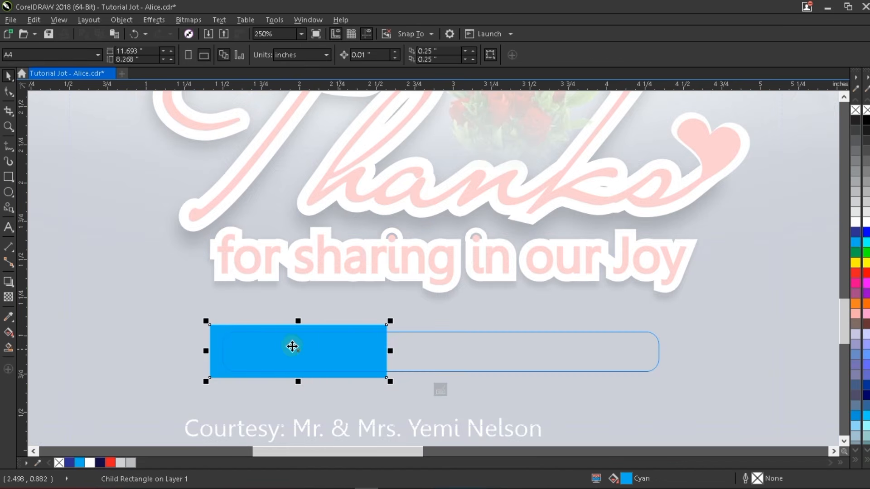
pyautogui.rightClick(328, 343)
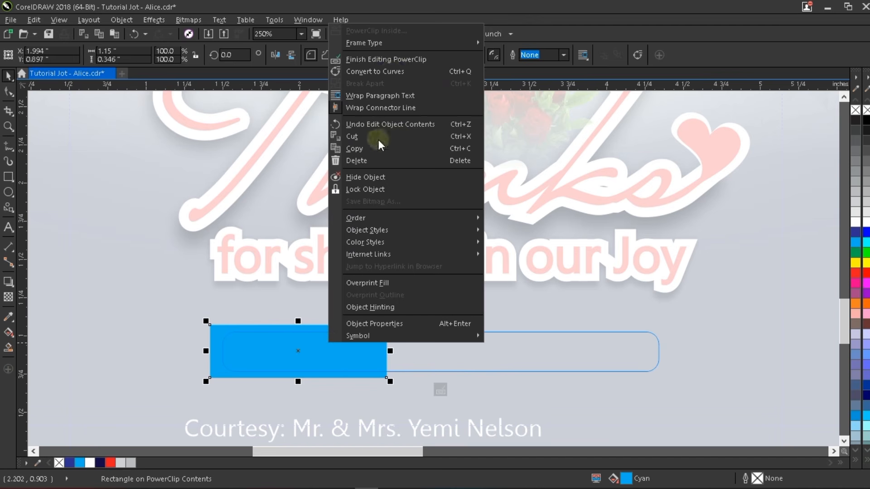
pyautogui.click(392, 71)
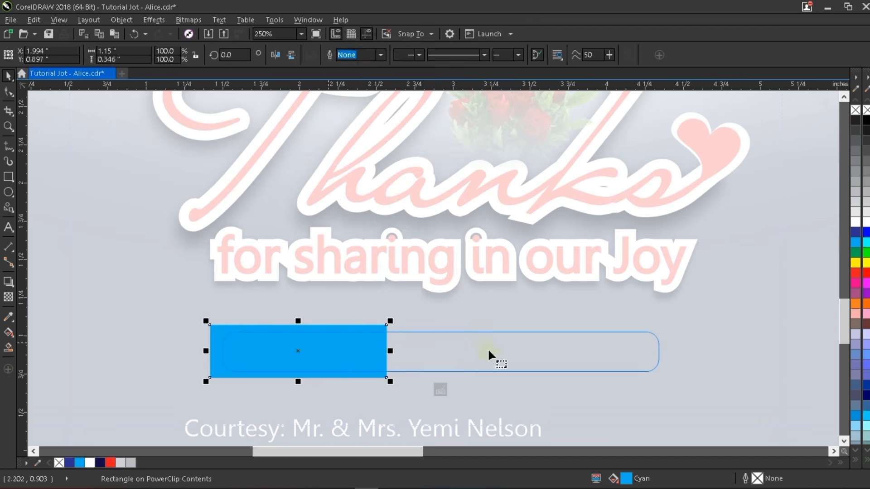
# - Move the cyan shape's top-right node left so its right edge slants
pyautogui.press('F10')
pyautogui.moveTo(432, 292); pyautogui.dragTo(380, 333)
pyautogui.scroll(2, 381, 333)
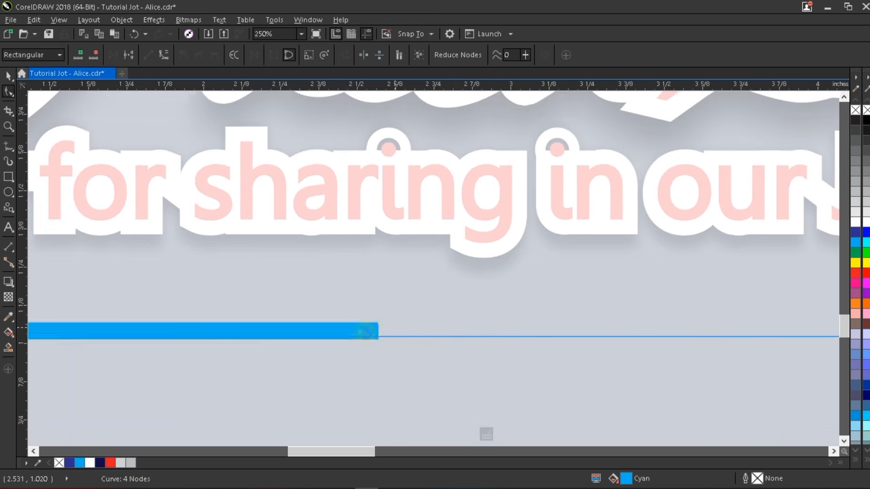
pyautogui.scroll(3, 383, 321)
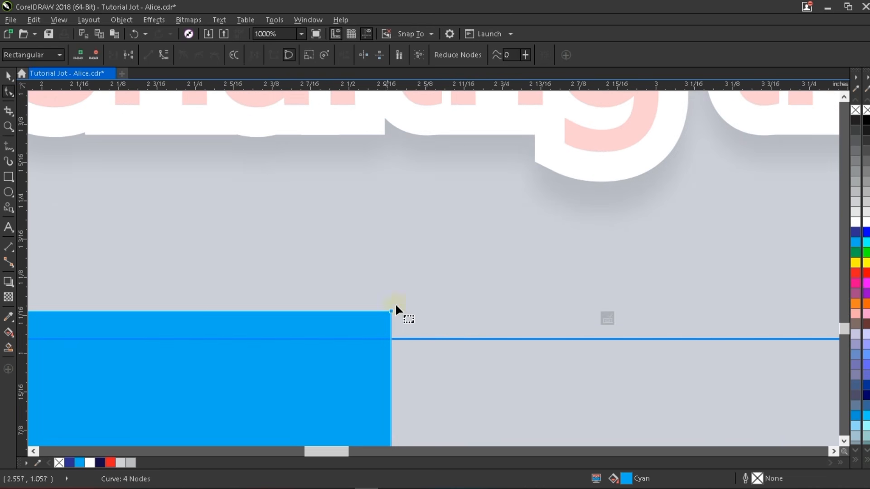
pyautogui.scroll(-1, 373, 294)
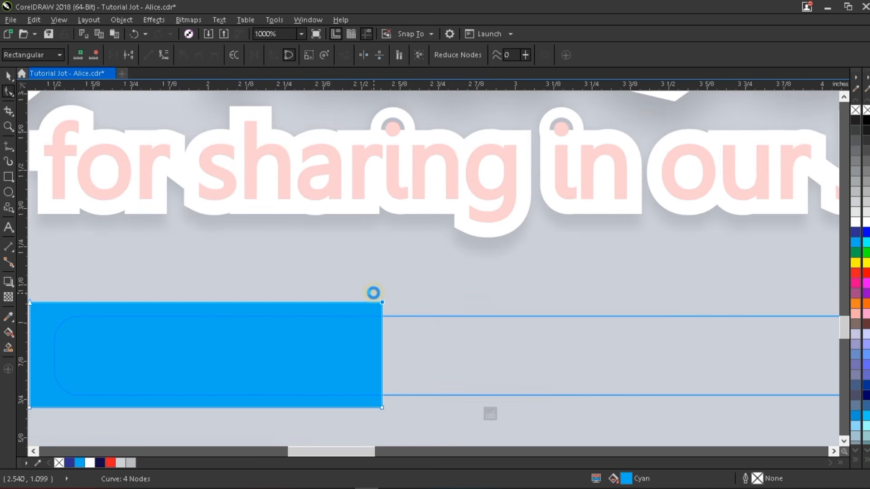
pyautogui.press('Left')
pyautogui.press('Left')
pyautogui.press('Left')
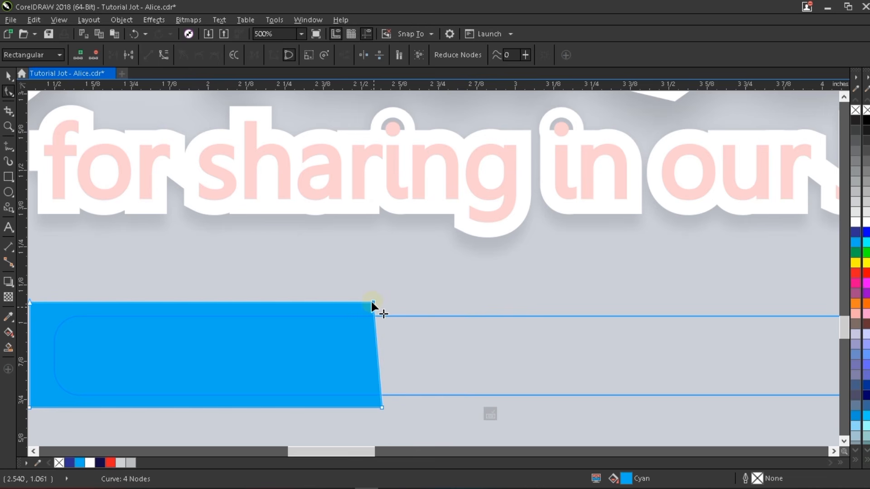
pyautogui.moveTo(373, 301); pyautogui.dragTo(345, 300)
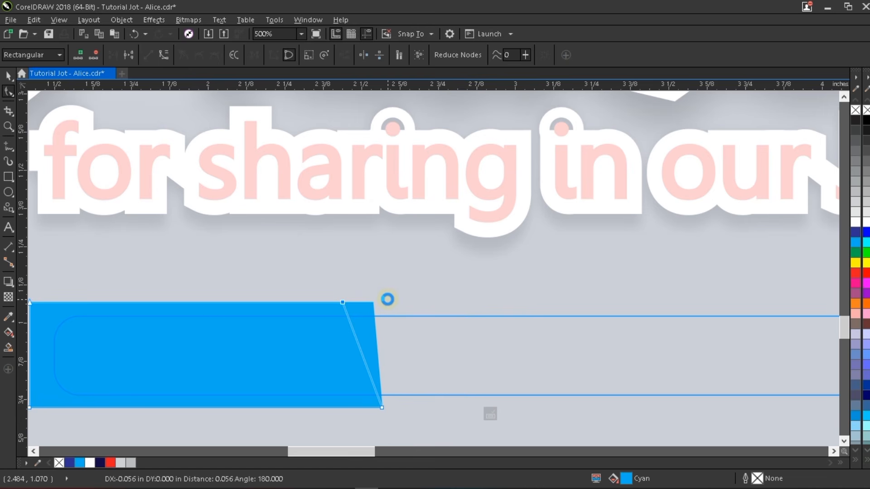
pyautogui.press('space')
pyautogui.click(408, 274)
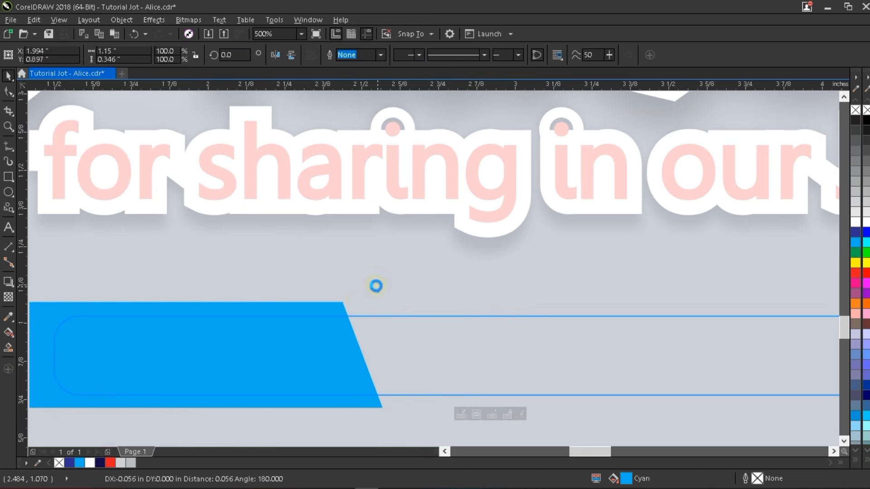
pyautogui.scroll(-1, 376, 286)
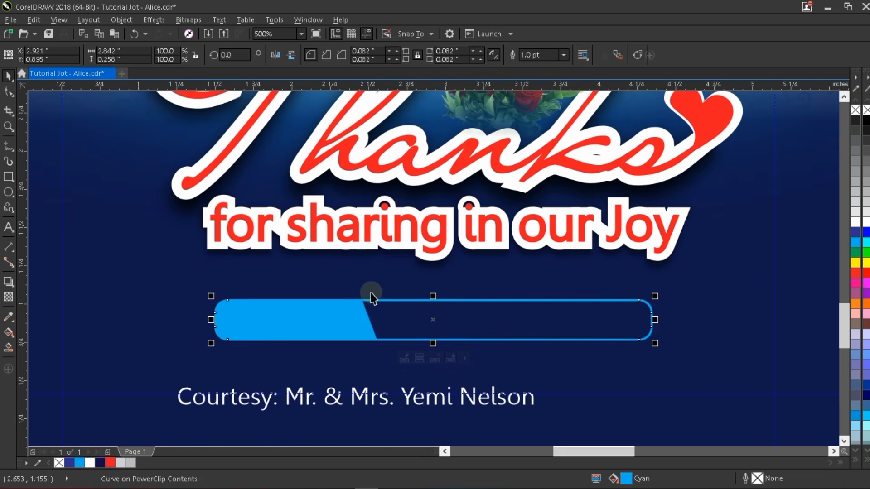
# - Move the courtesy text line into the rounded bar
pyautogui.click(444, 403)
pyautogui.click(447, 406)
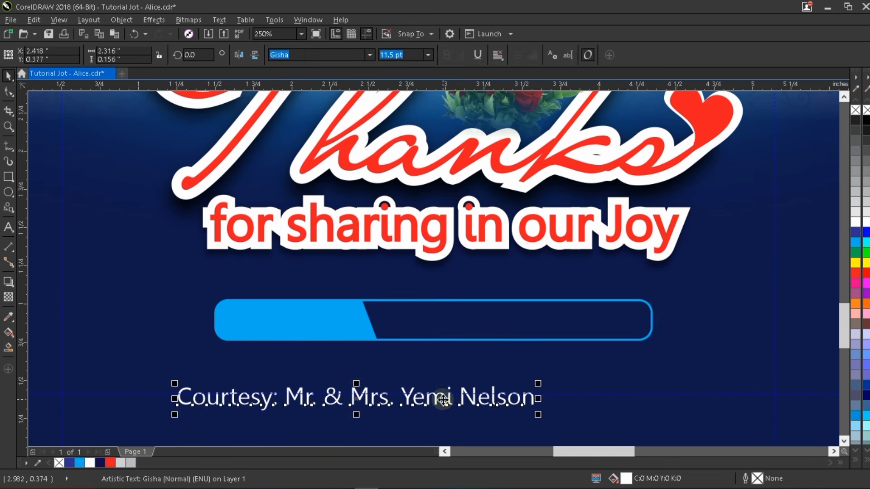
pyautogui.moveTo(446, 406); pyautogui.dragTo(520, 324)
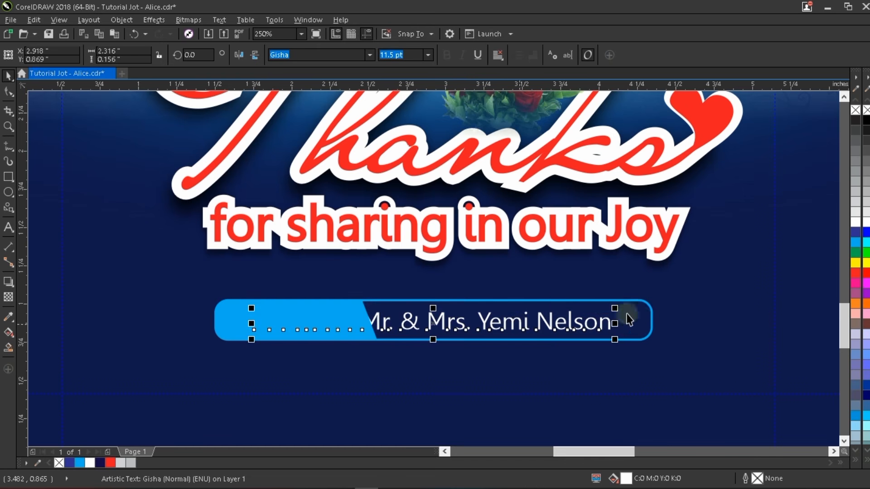
# - Narrow the rounded bar to 94.9% width and shift its cyan section left
pyautogui.click(641, 317)
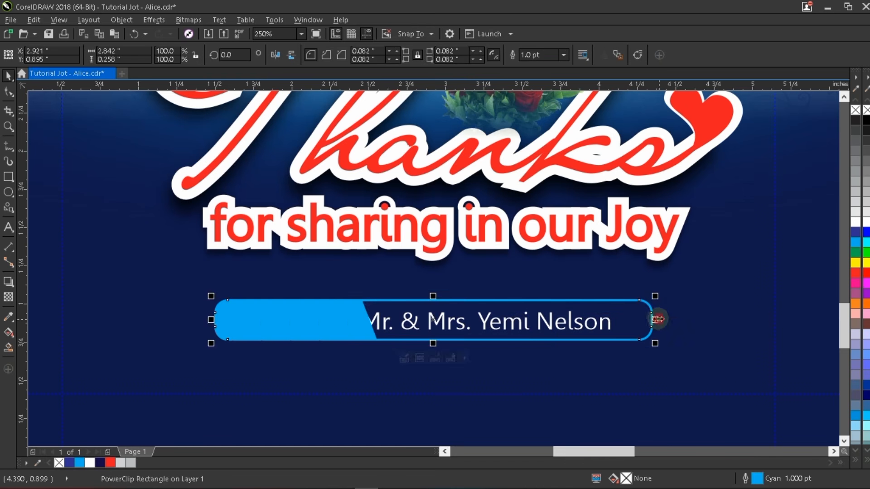
pyautogui.moveTo(657, 319); pyautogui.dragTo(644, 320)
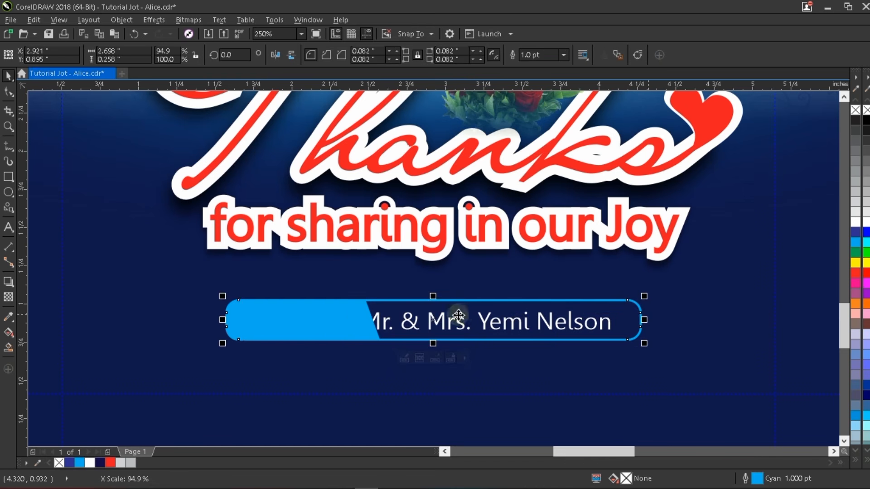
pyautogui.keyDown('ctrl'); pyautogui.click(334, 319); pyautogui.keyUp('ctrl')
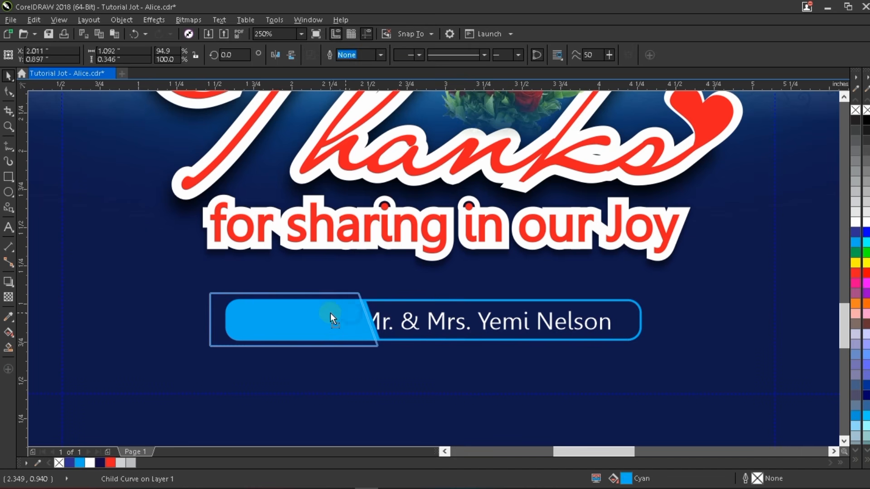
pyautogui.moveTo(331, 313); pyautogui.dragTo(342, 317)
pyautogui.click(411, 307)
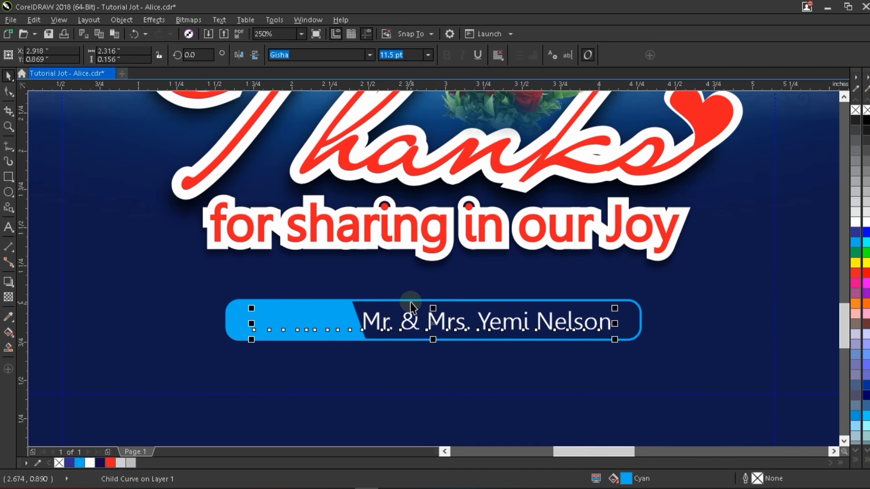
# - Colour the word 'Courtesy:' black
pyautogui.doubleClick(340, 323)
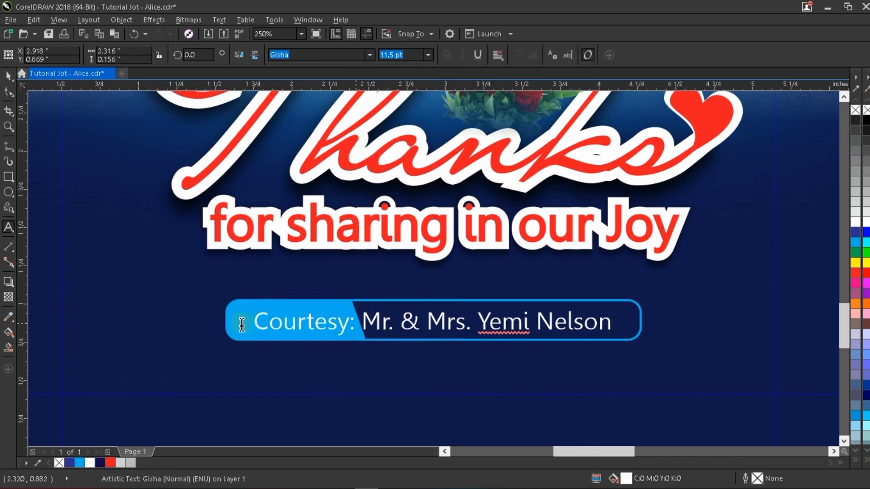
pyautogui.moveTo(355, 323); pyautogui.dragTo(241, 325)
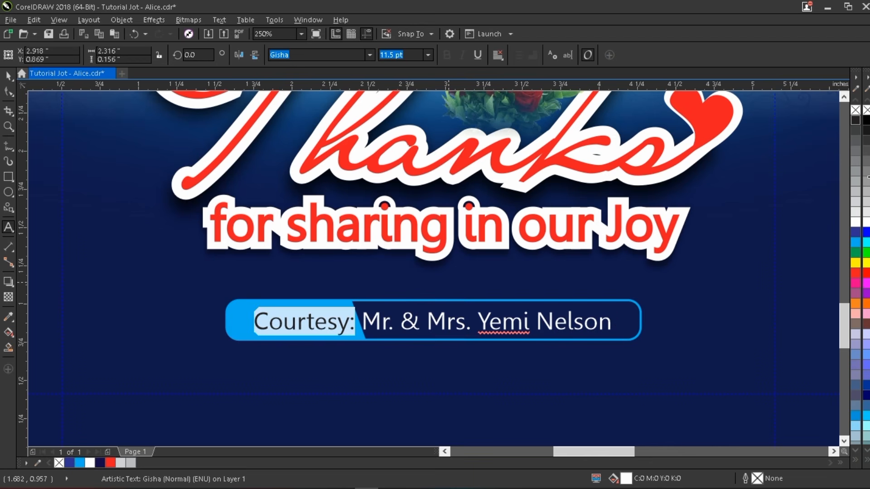
pyautogui.click(855, 123)
pyautogui.hotkey('ctrl', 'space')
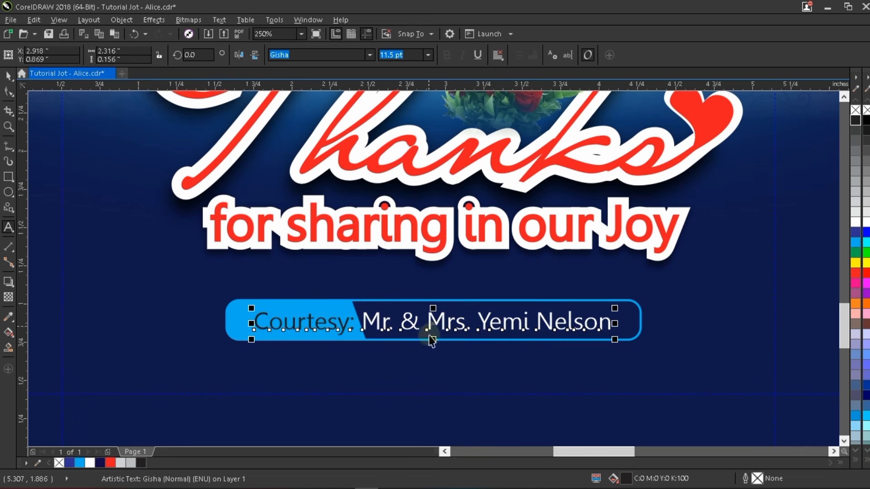
# - Shift the cyan section slightly right and add a space before 'Mr.'
pyautogui.click(331, 309)
pyautogui.keyDown('ctrl'); pyautogui.click(330, 308); pyautogui.keyUp('ctrl')
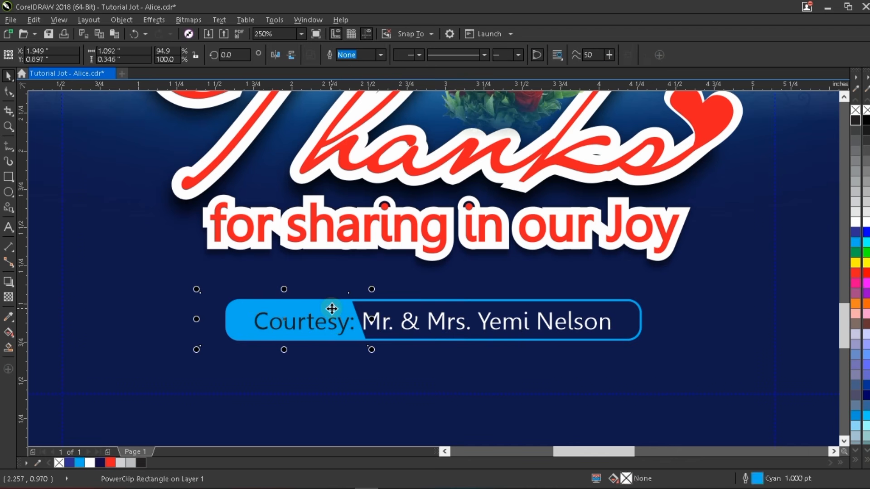
pyautogui.moveTo(332, 309); pyautogui.dragTo(343, 308)
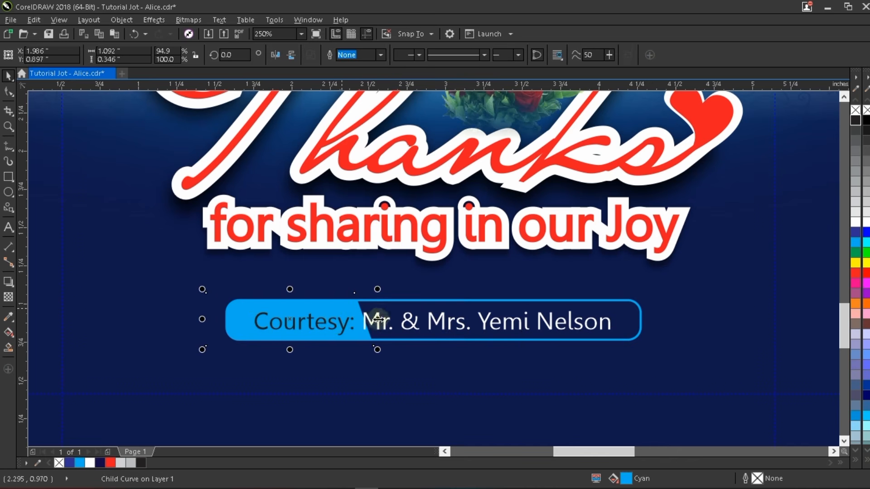
pyautogui.doubleClick(386, 329)
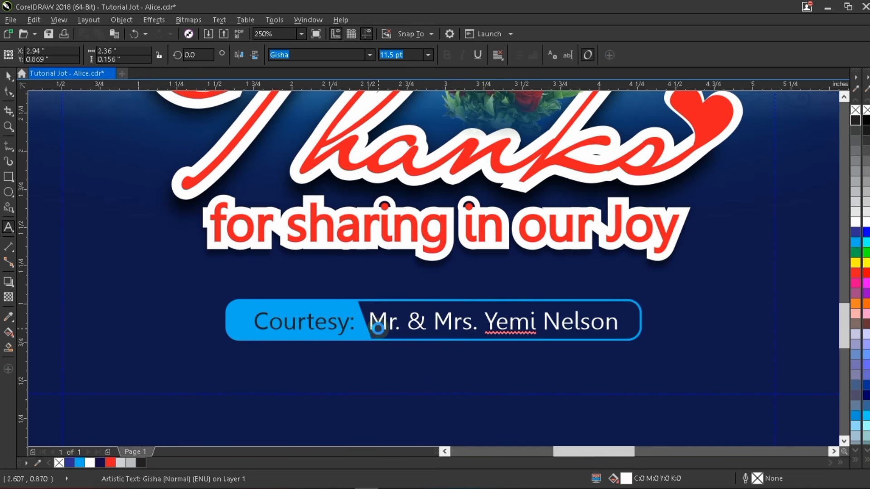
pyautogui.hotkey('ctrl', 'space')
pyautogui.click(349, 310)
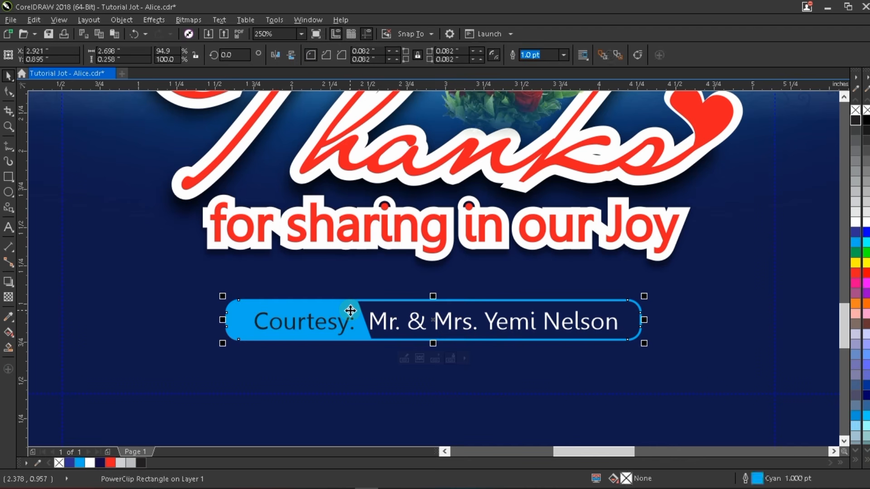
# - Nudge the cyan shape's bottom-right node left, narrowing it to 93.7%
pyautogui.keyDown('ctrl'); pyautogui.doubleClick(350, 310); pyautogui.keyUp('ctrl')
pyautogui.moveTo(398, 332); pyautogui.dragTo(361, 353)
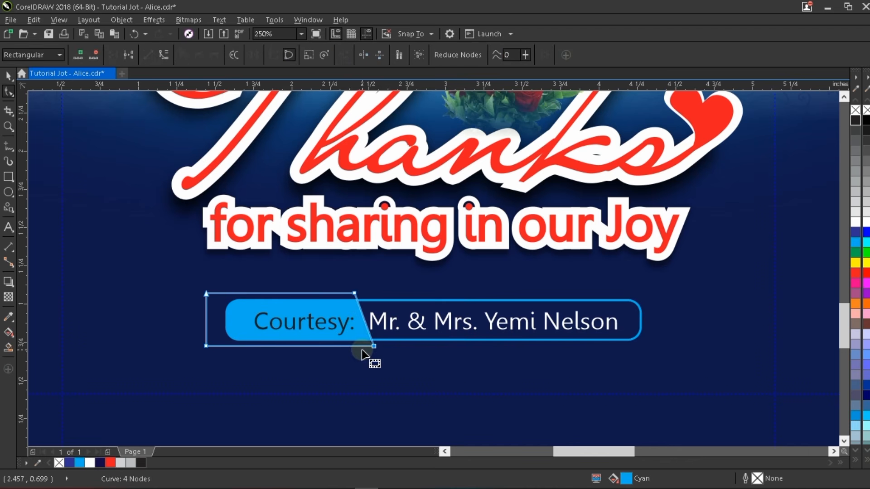
pyautogui.press('Left')
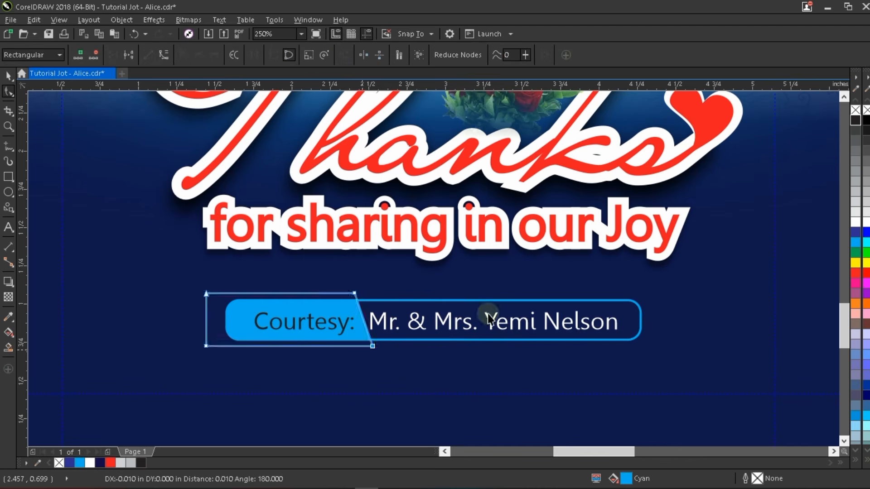
pyautogui.press('space')
# - Make the dark name box slightly shorter, keeping the rounded bar at its original height
pyautogui.click(516, 320)
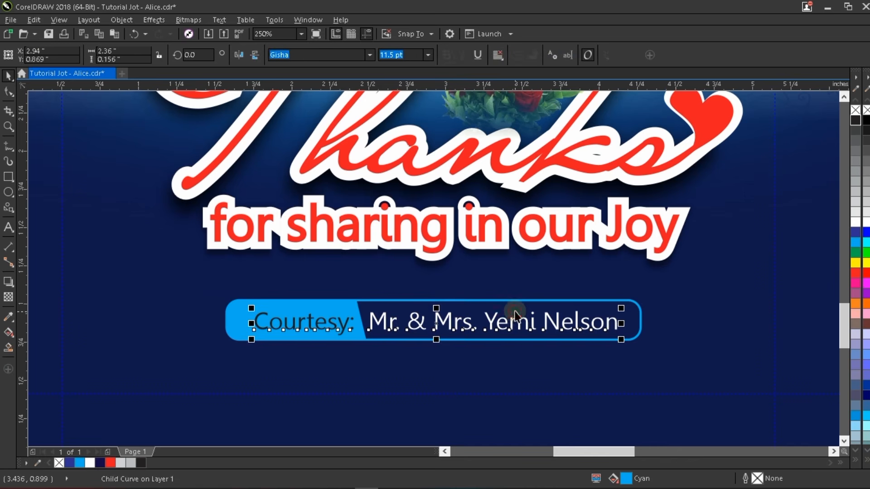
pyautogui.keyDown('shift'); pyautogui.click(456, 341); pyautogui.keyUp('shift')
pyautogui.click(479, 368)
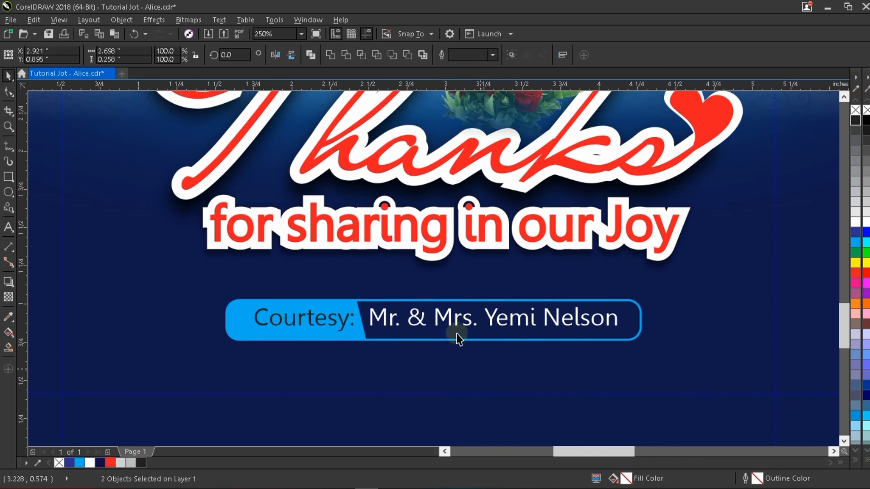
pyautogui.moveTo(432, 343); pyautogui.dragTo(432, 338)
pyautogui.moveTo(431, 337); pyautogui.dragTo(433, 340)
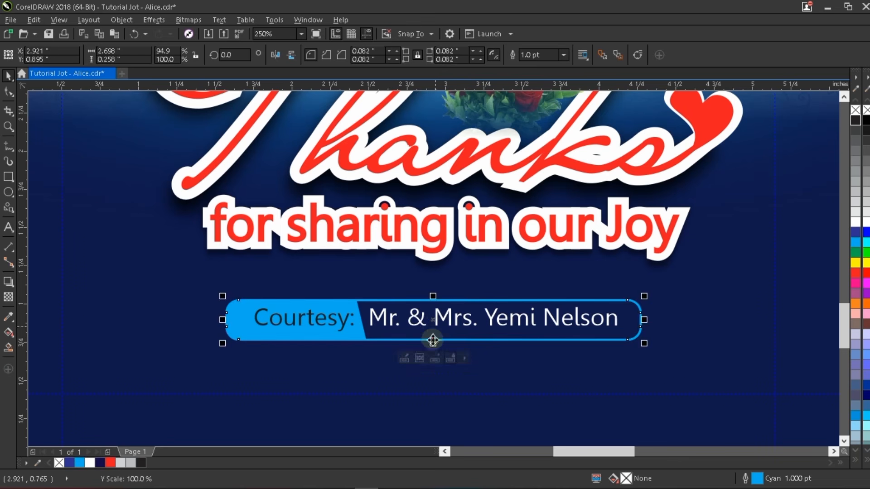
pyautogui.scroll(2, 426, 319)
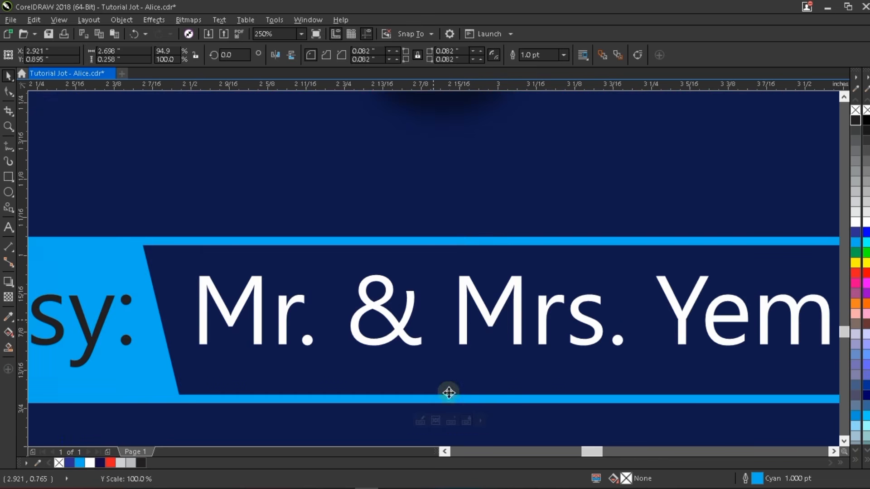
pyautogui.moveTo(451, 397); pyautogui.dragTo(448, 380)
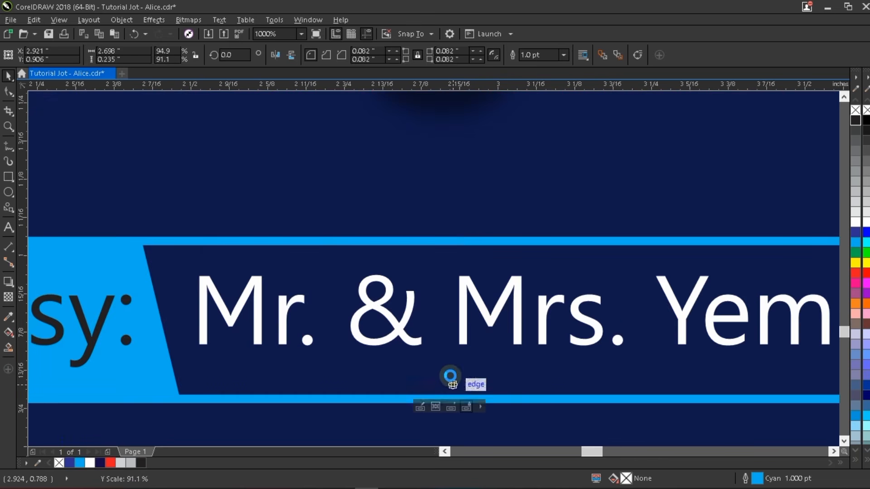
pyautogui.scroll(-1, 450, 345)
# - Center the courtesy text on the banner and select the light-blue banner shape
pyautogui.click(464, 331)
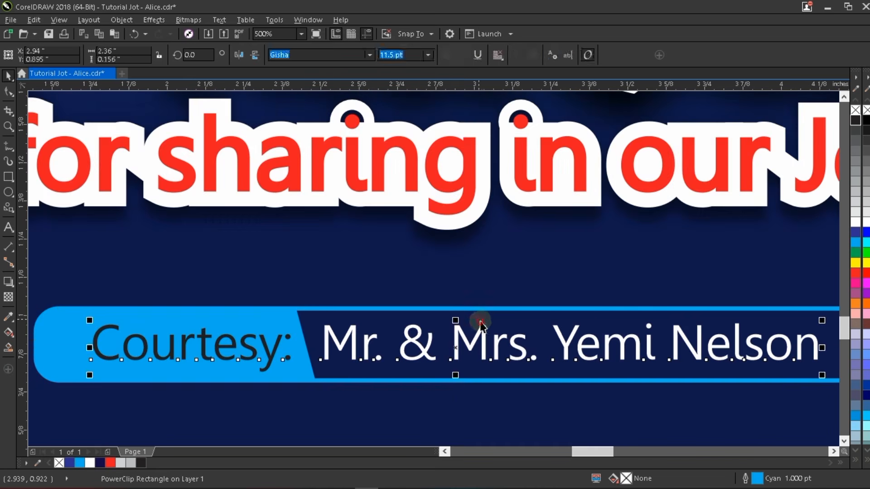
pyautogui.keyDown('shift'); pyautogui.click(482, 320); pyautogui.keyUp('shift')
pyautogui.press('c')
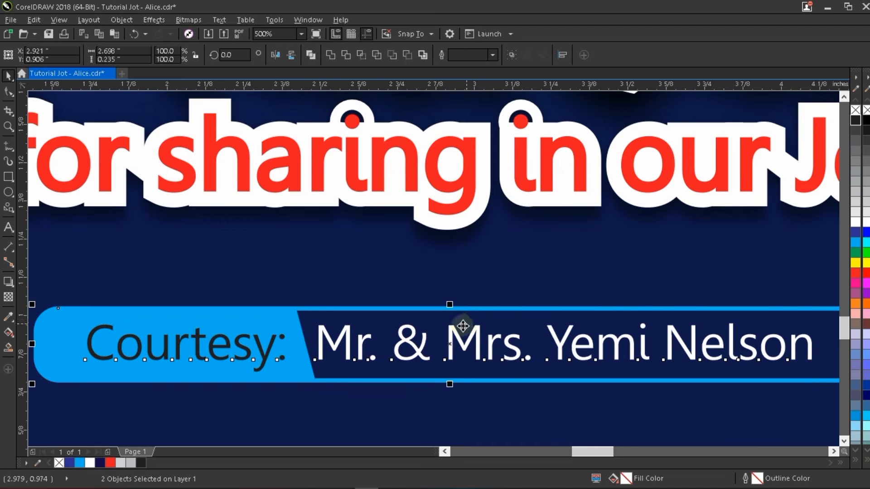
pyautogui.click(279, 329)
pyautogui.keyDown('ctrl'); pyautogui.click(278, 329); pyautogui.keyUp('ctrl')
pyautogui.keyDown('ctrl'); pyautogui.click(320, 342); pyautogui.keyUp('ctrl')
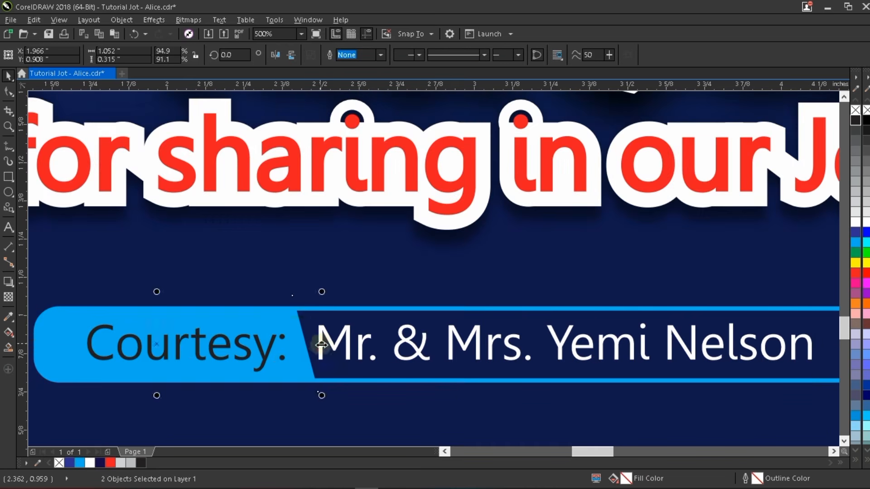
pyautogui.scroll(-1, 328, 335)
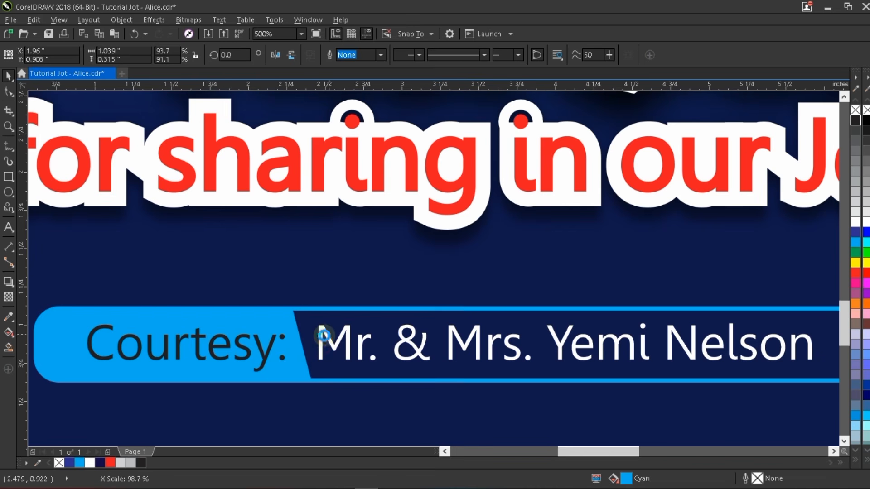
pyautogui.scroll(-1, 323, 335)
pyautogui.scroll(-2, 466, 331)
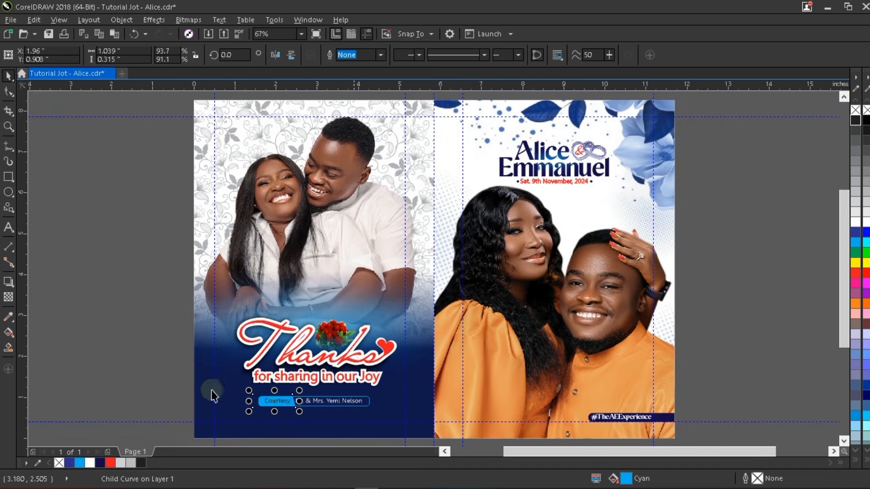
# - Inspect the courtesy line, couple photo, back-panel background and Thanks heading objects
pyautogui.moveTo(144, 388); pyautogui.dragTo(395, 421)
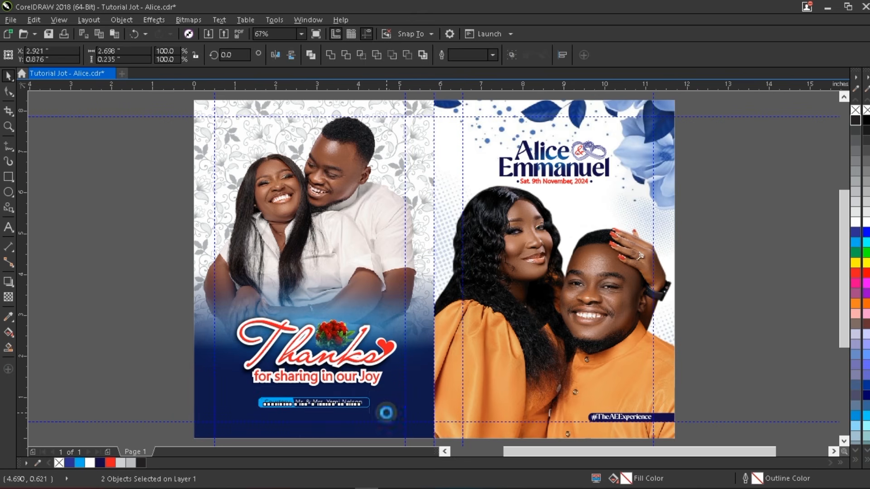
pyautogui.click(180, 326)
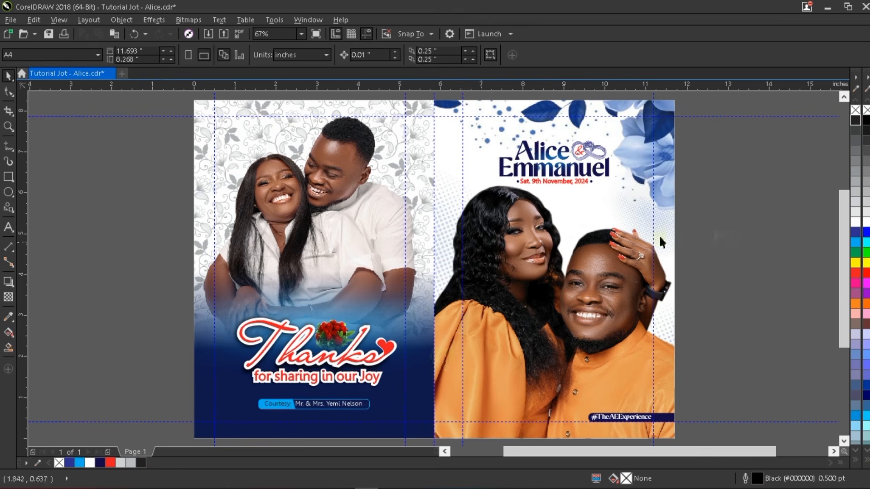
pyautogui.click(578, 167)
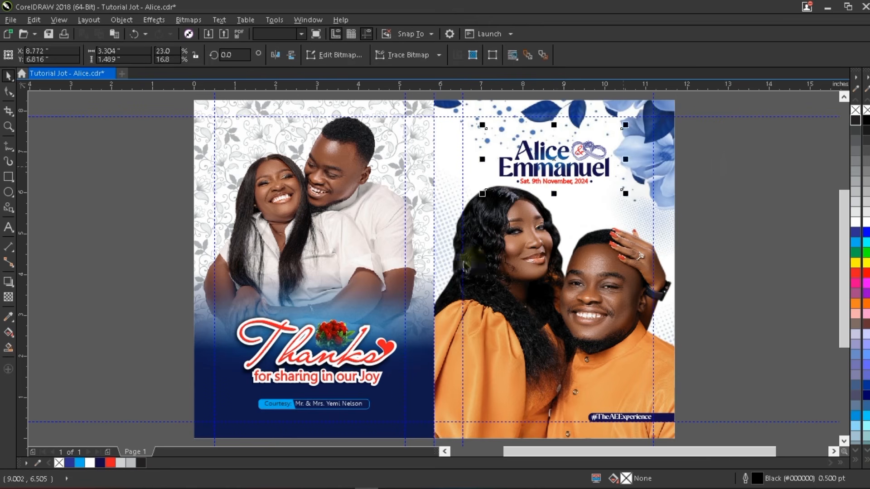
pyautogui.click(306, 210)
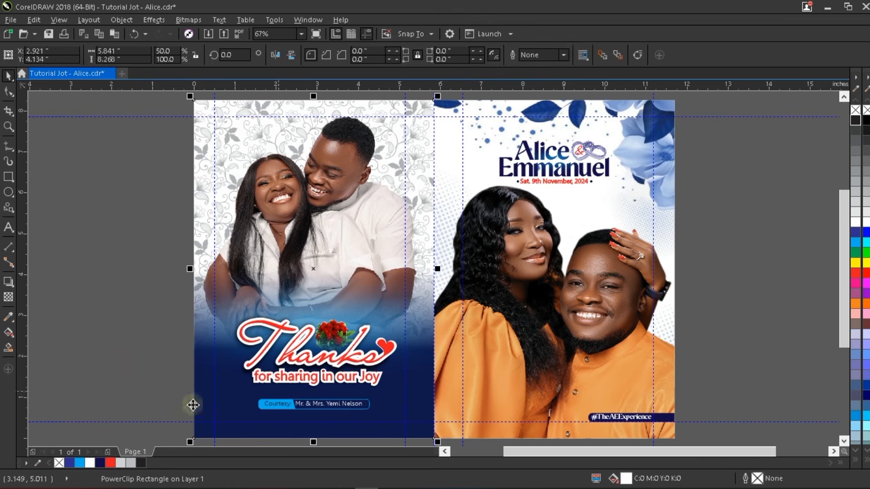
pyautogui.click(168, 292)
pyautogui.moveTo(438, 391); pyautogui.dragTo(439, 394)
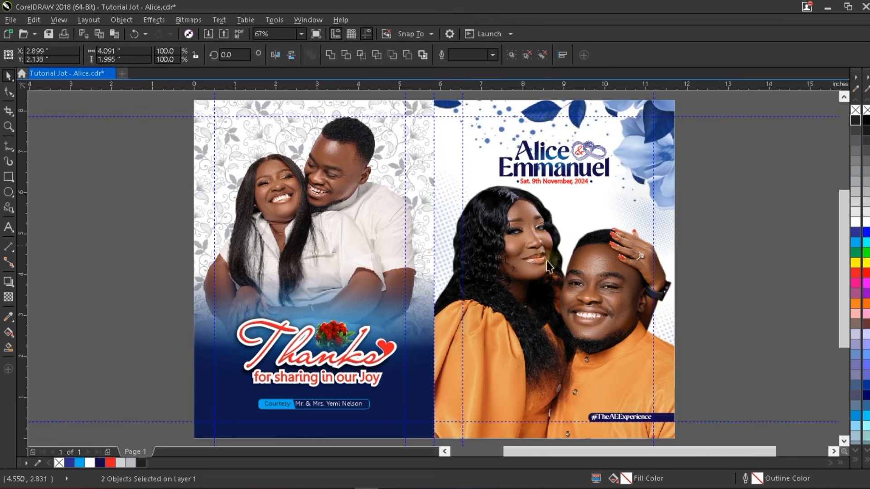
pyautogui.click(531, 289)
pyautogui.keyDown('ctrl'); pyautogui.click(530, 289); pyautogui.keyUp('ctrl')
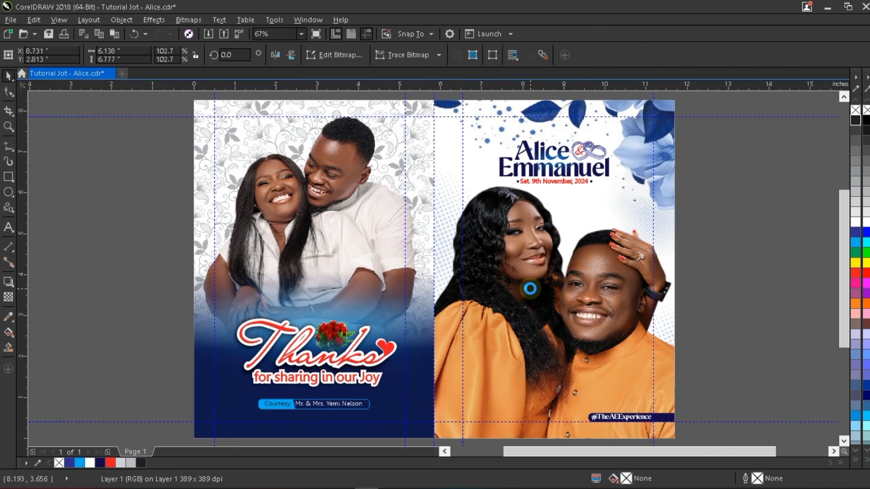
pyautogui.click(714, 101)
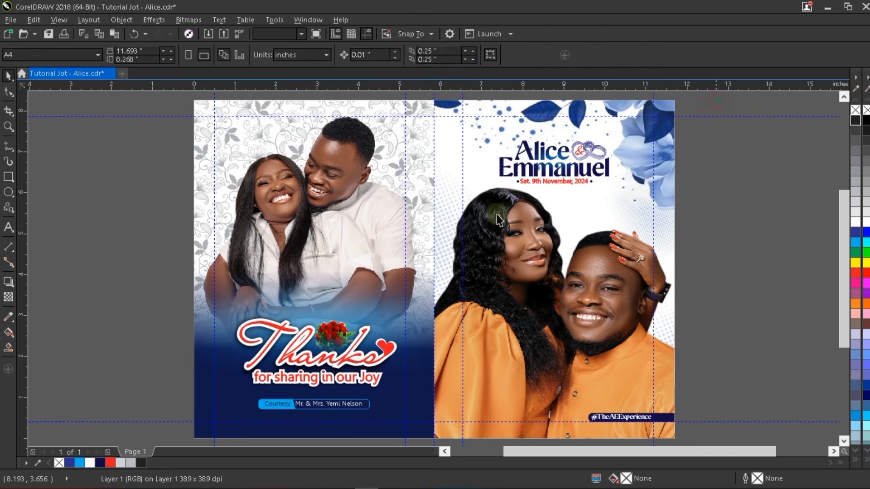
# - Nudge the couple's name title group on the front panel slightly down
pyautogui.click(526, 197)
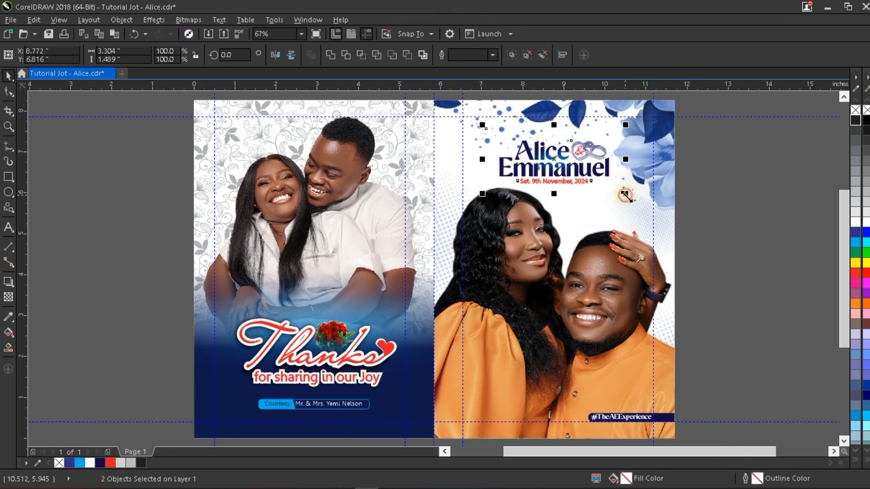
pyautogui.click(627, 196)
pyautogui.press('Down')
pyautogui.press('Down')
pyautogui.press('Down')
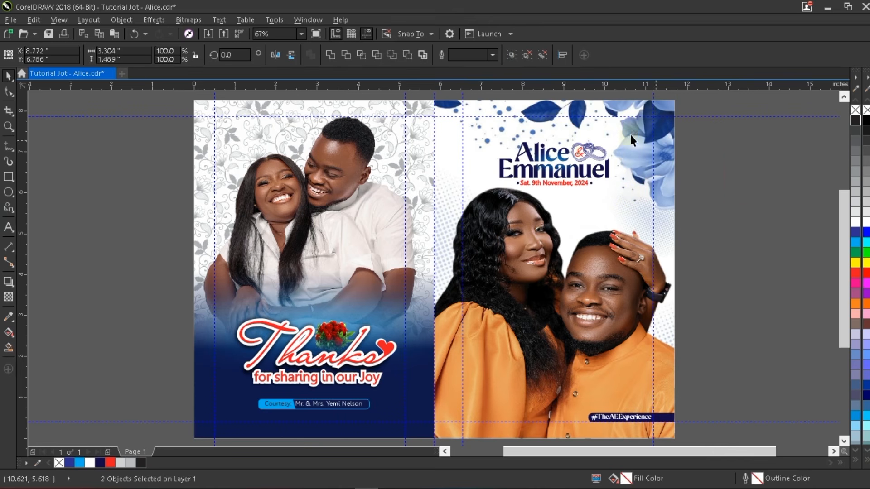
pyautogui.scroll(2, 630, 134)
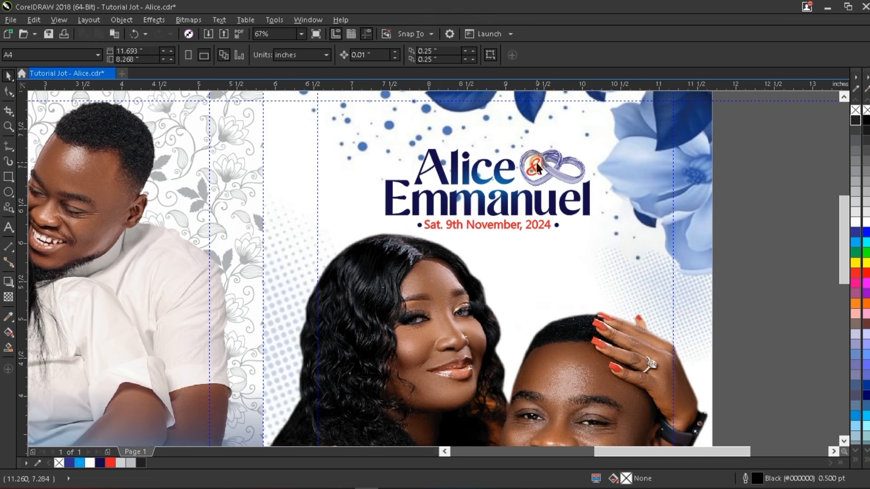
pyautogui.click(538, 168)
pyautogui.click(535, 158)
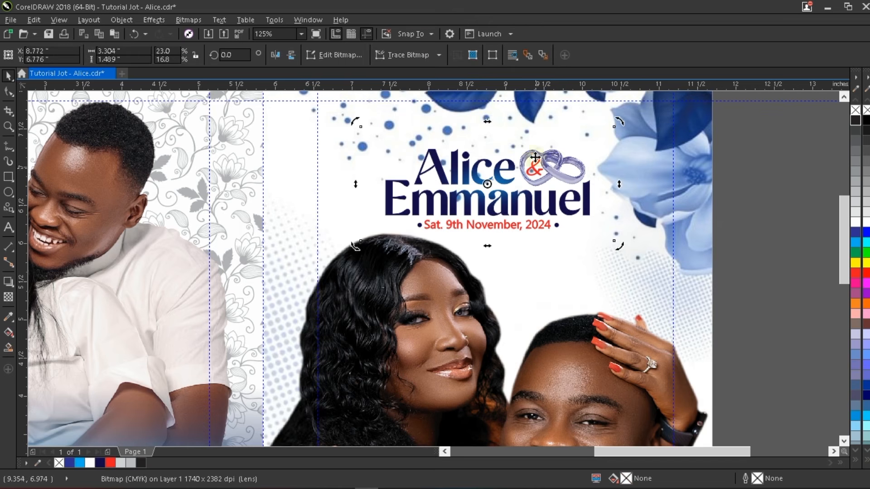
pyautogui.click(781, 134)
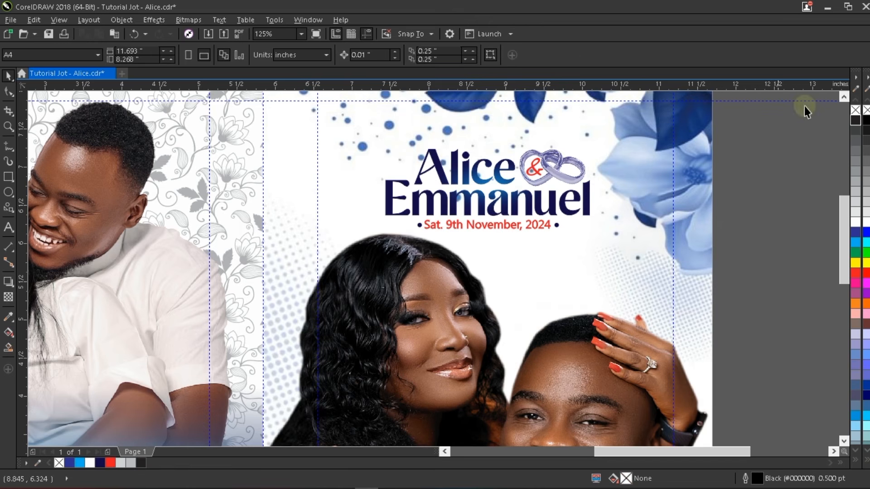
pyautogui.moveTo(558, 215); pyautogui.dragTo(345, 270)
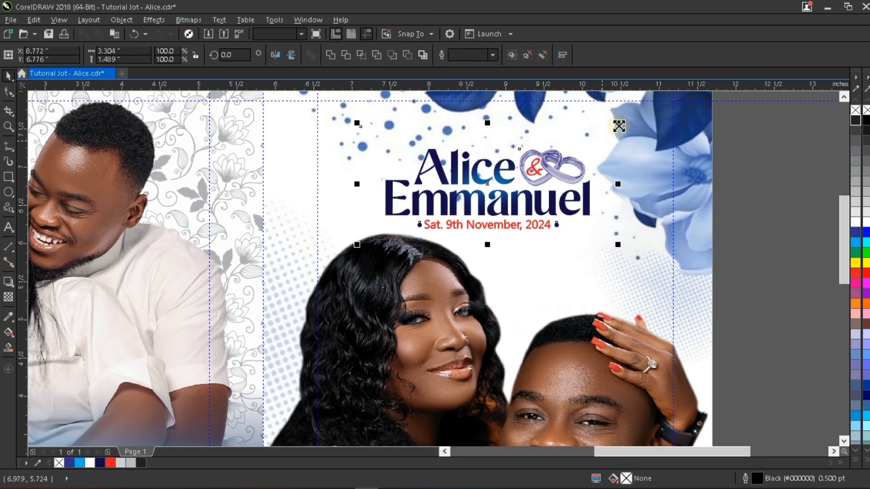
pyautogui.moveTo(620, 126); pyautogui.dragTo(613, 121)
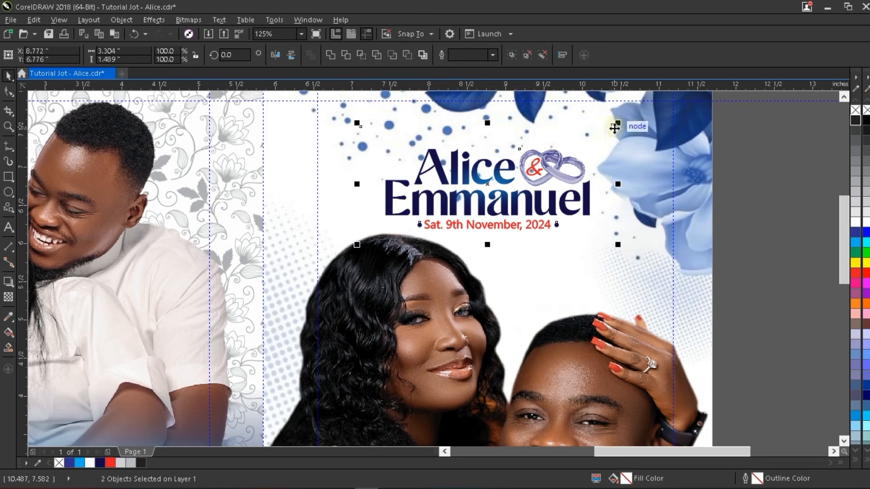
pyautogui.hotkey('shift', 'F4')
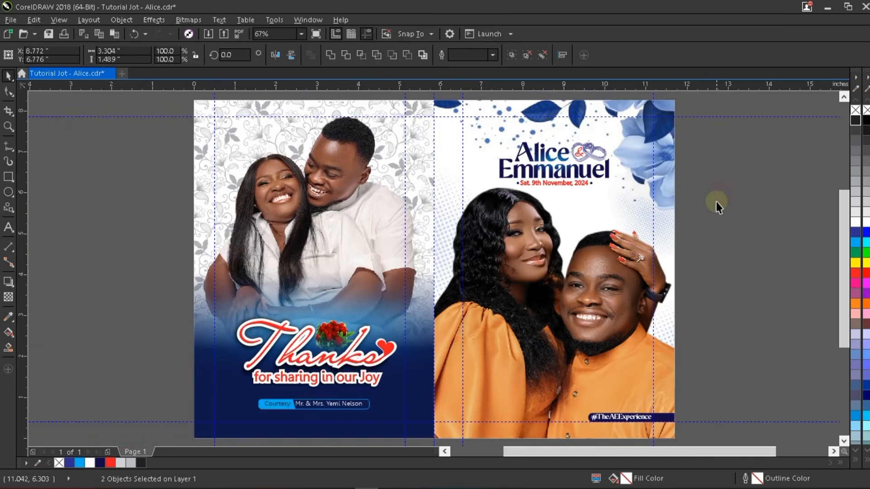
pyautogui.click(715, 202)
pyautogui.rightClick(711, 153)
pyautogui.click(721, 157)
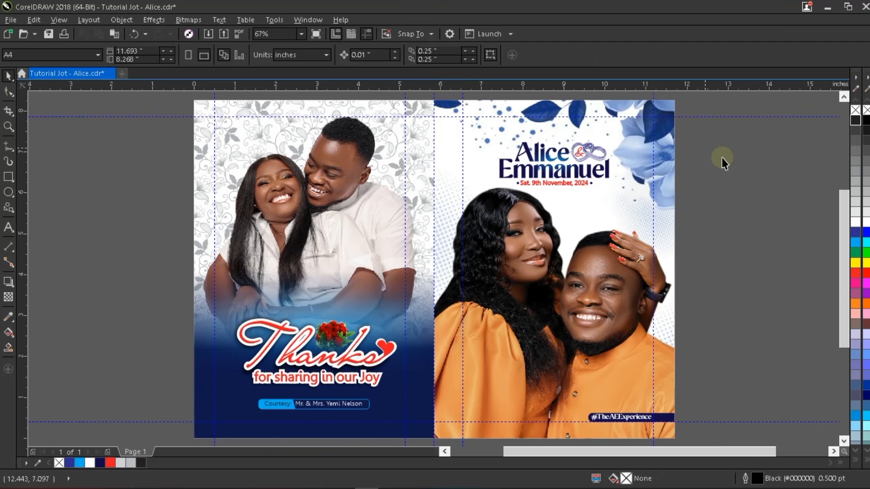
pyautogui.press('F9')
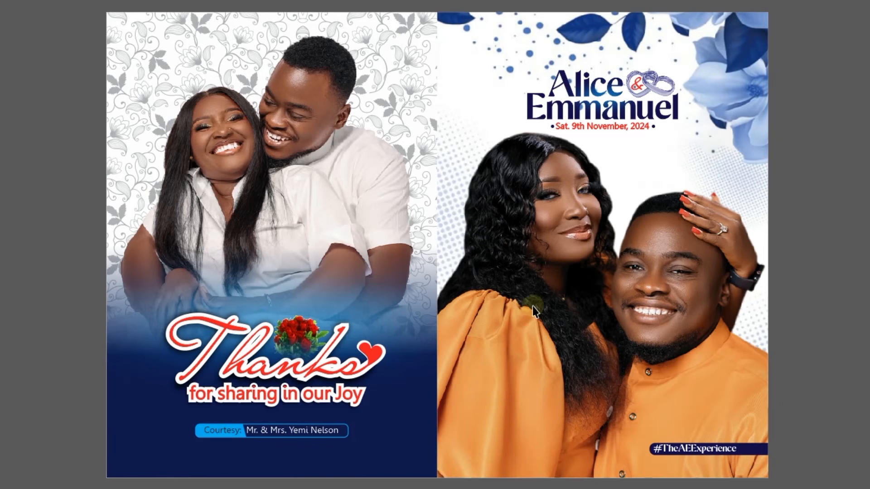
pyautogui.click(516, 293)
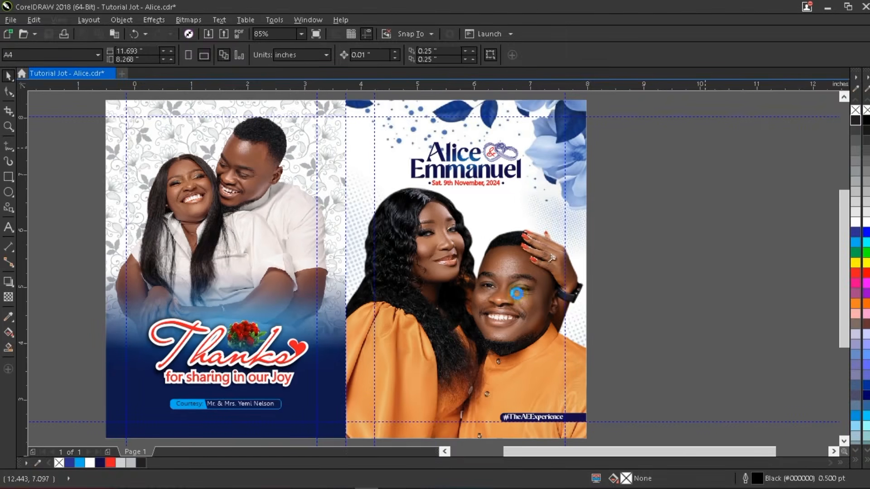